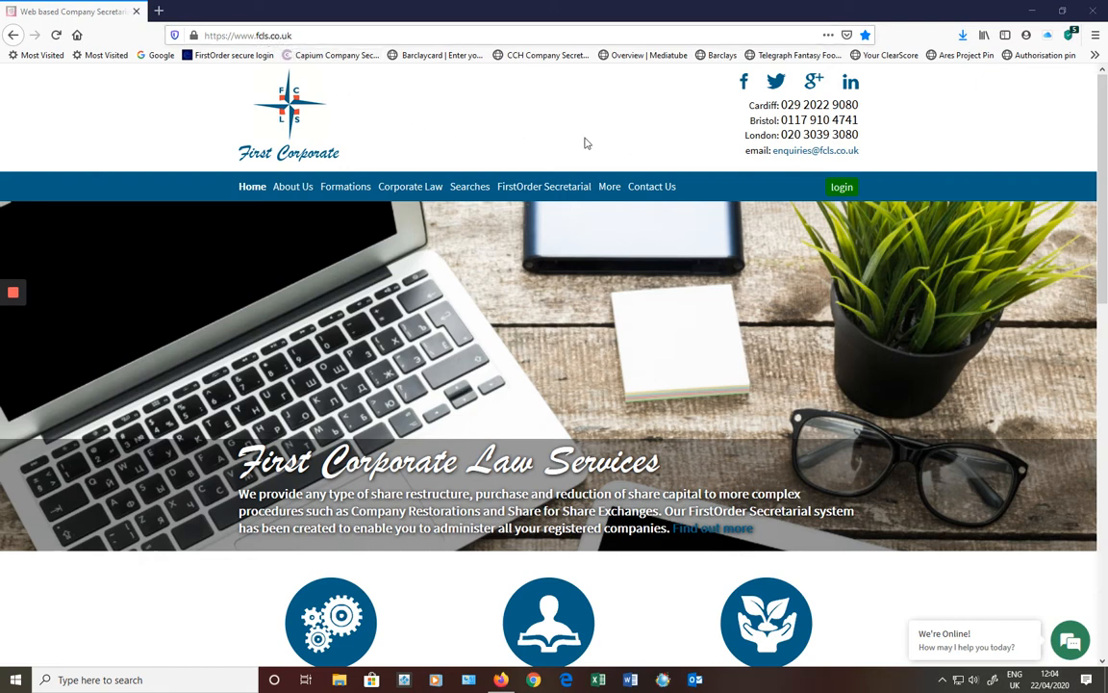
Sign in to FirstOrder from the First Corporate website with the saved account e-mail and password
left_click(848, 190)
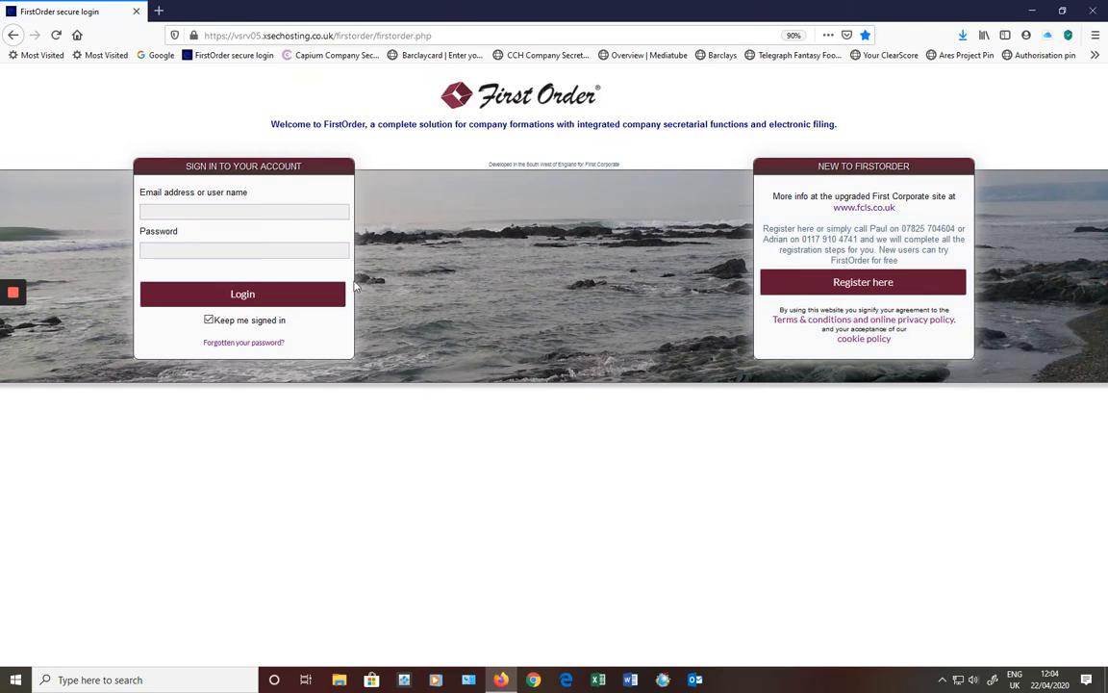
left_click(155, 210)
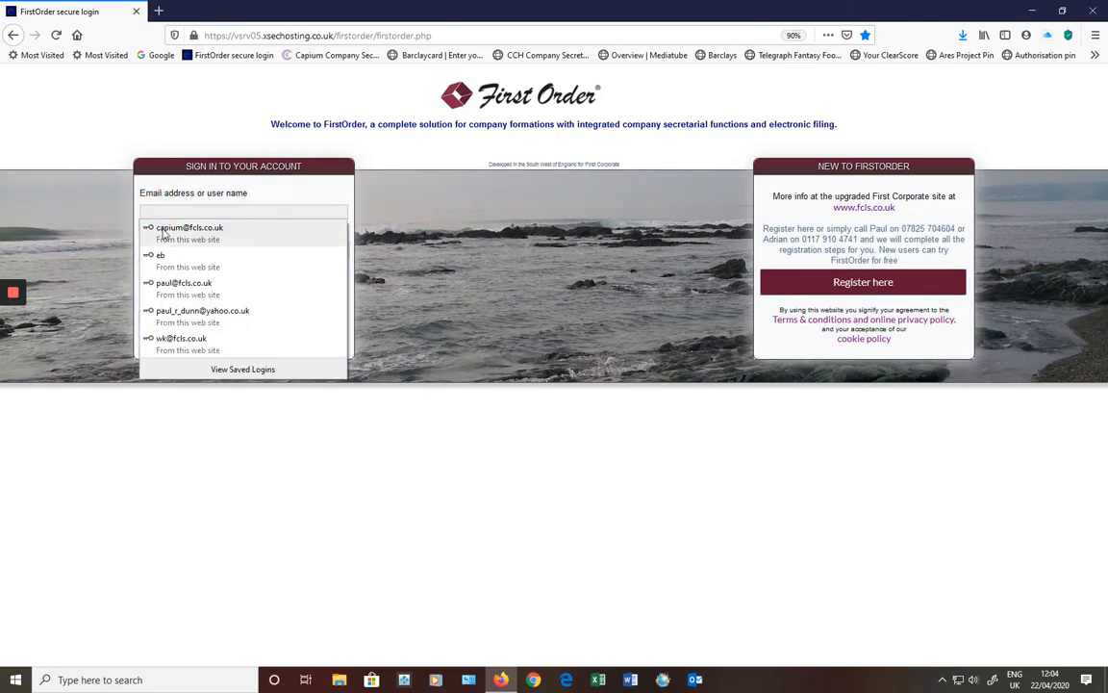
left_click(165, 285)
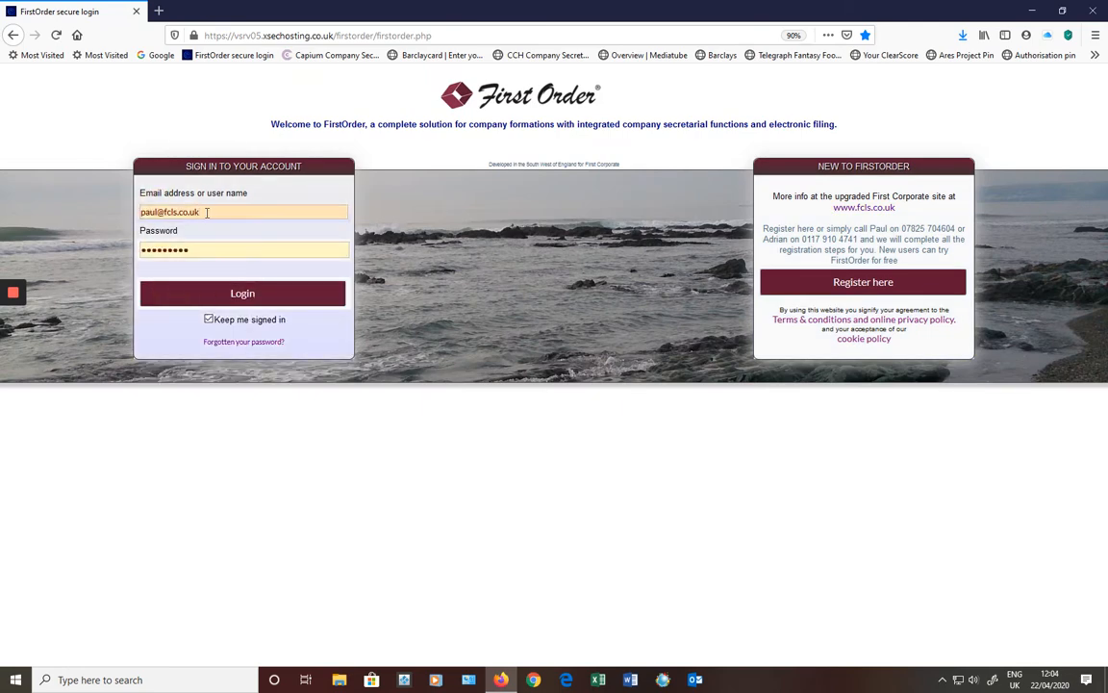
left_click(171, 211)
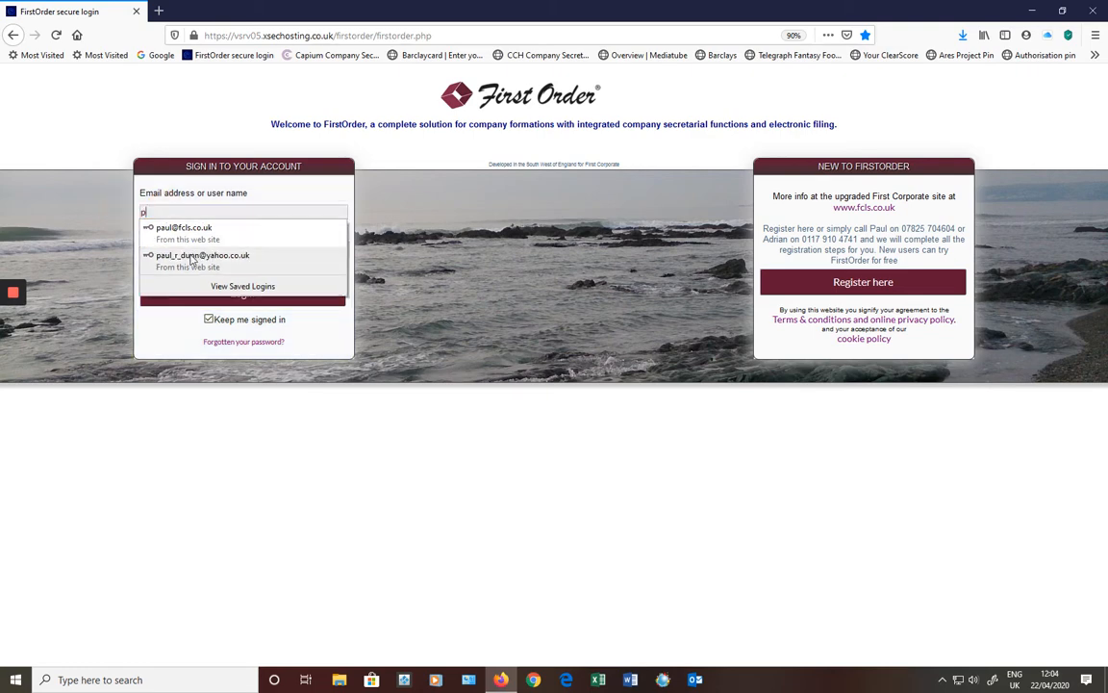
left_click(178, 255)
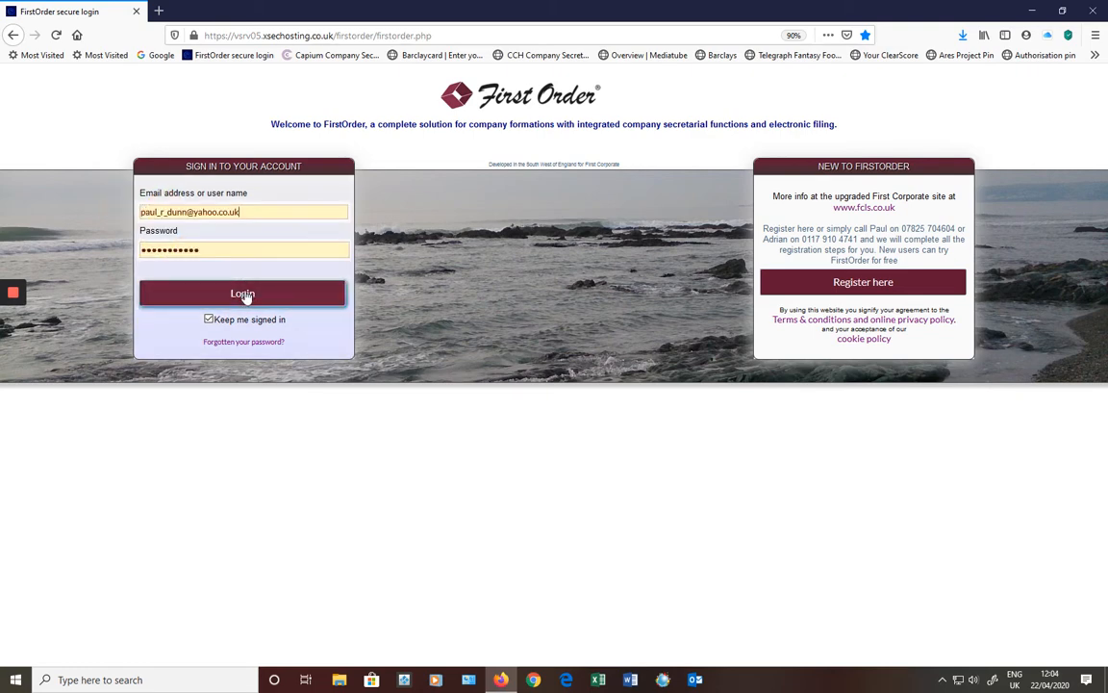
left_click(244, 294)
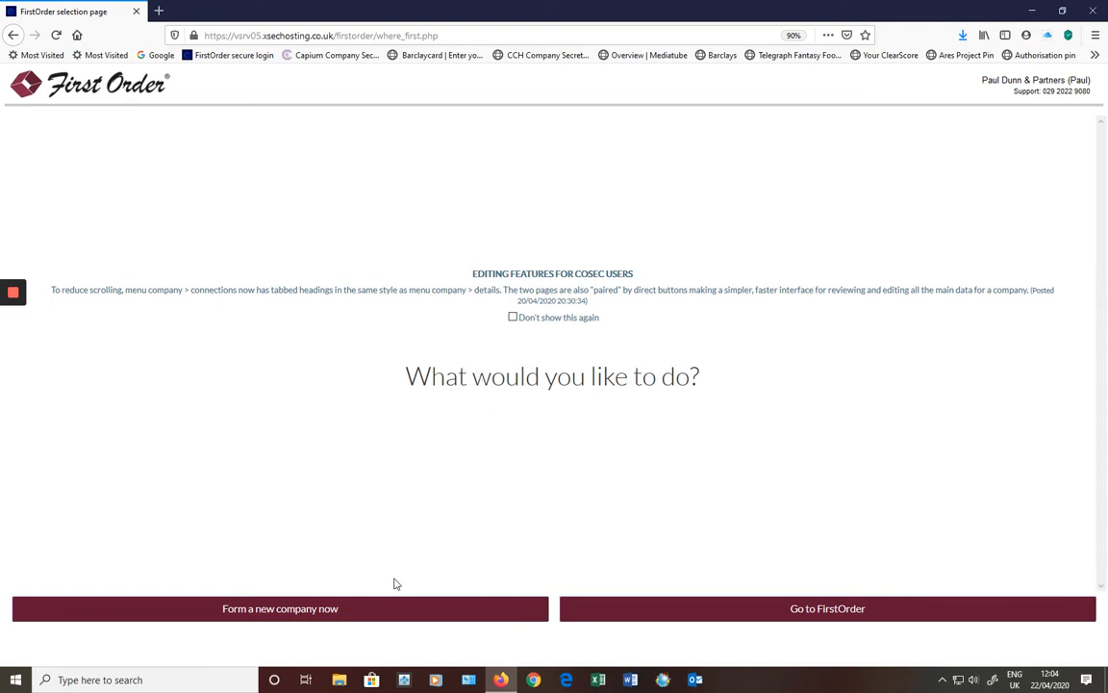
Start forming a new company limited by shares, with your own officers and shareholders
left_click(365, 608)
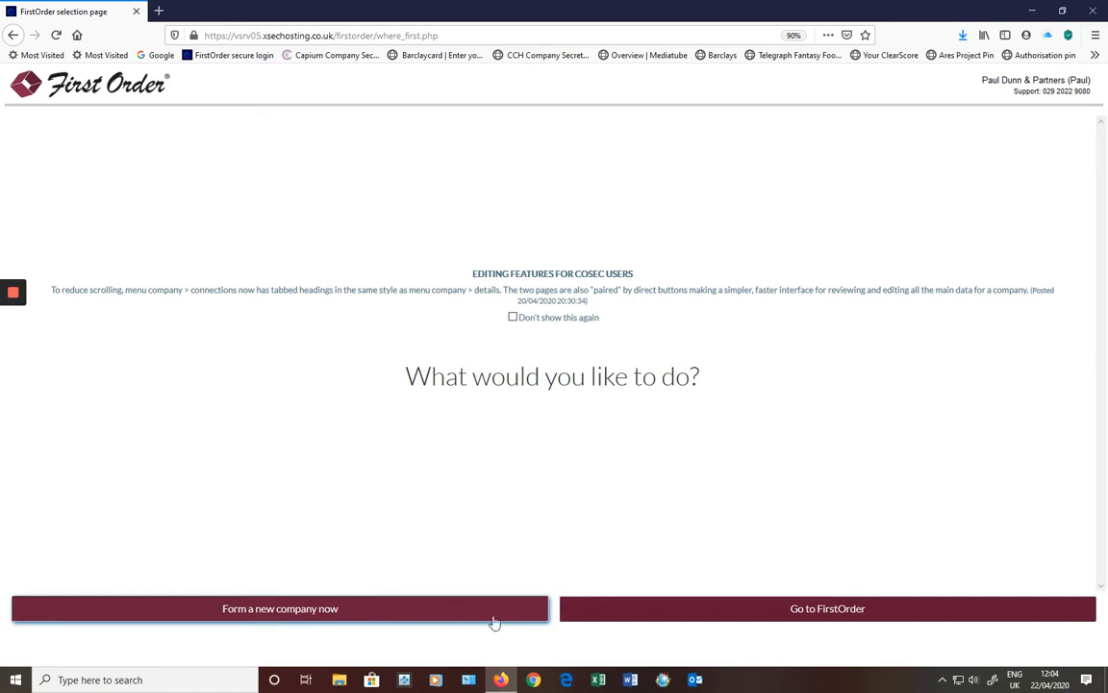
left_click(814, 614)
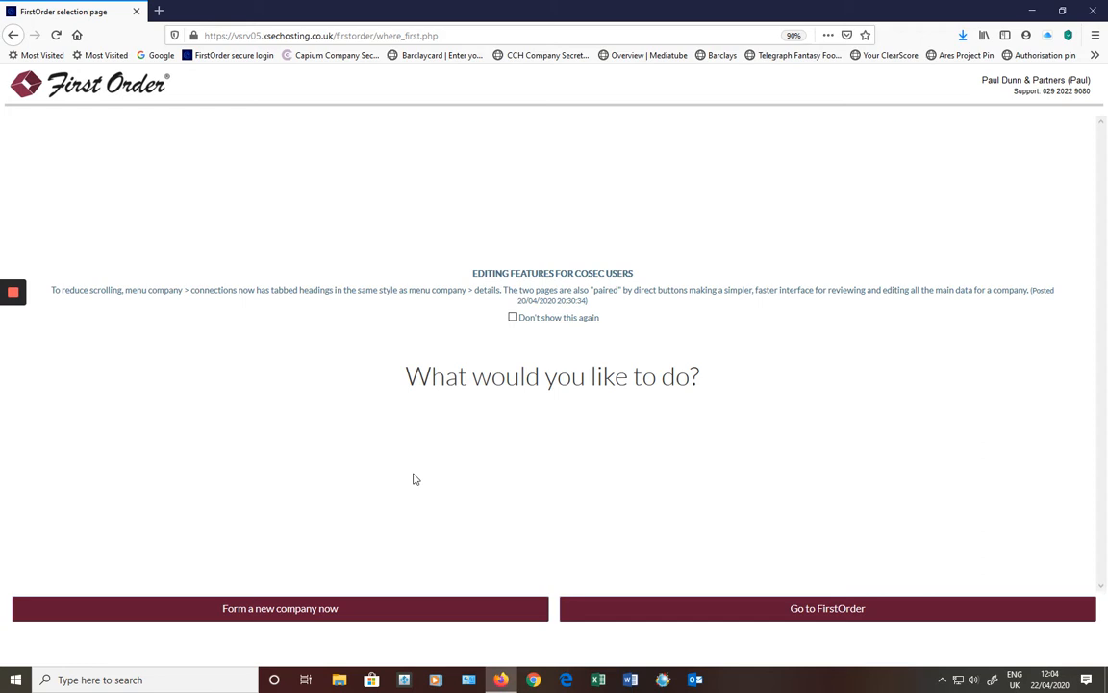
left_click(363, 612)
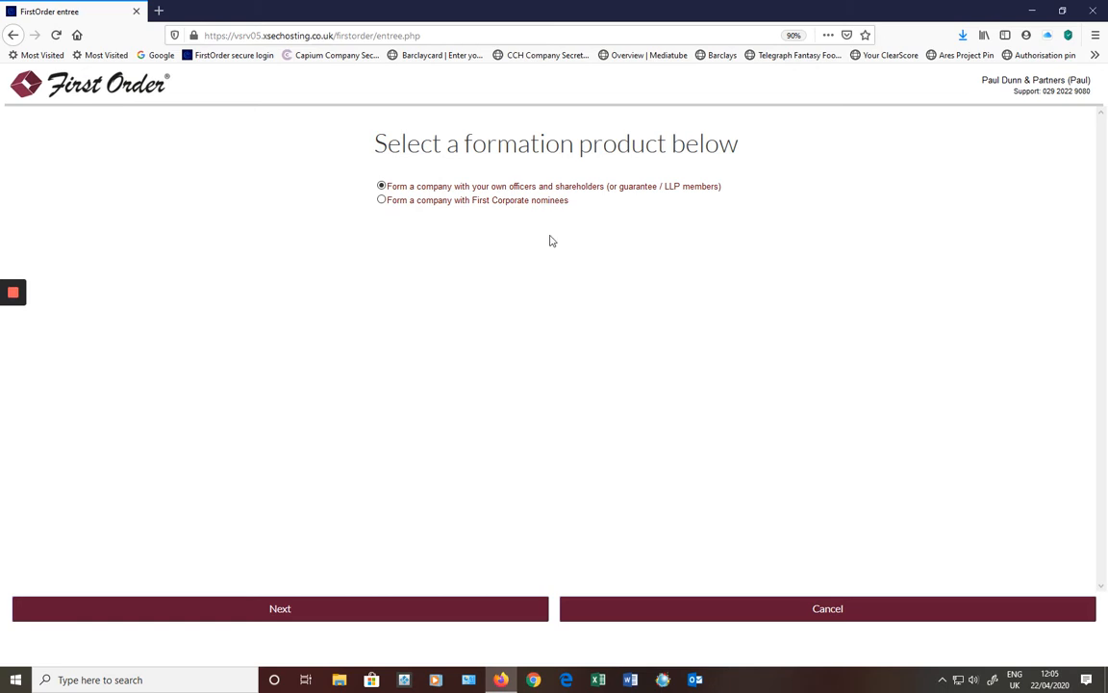
left_click(311, 610)
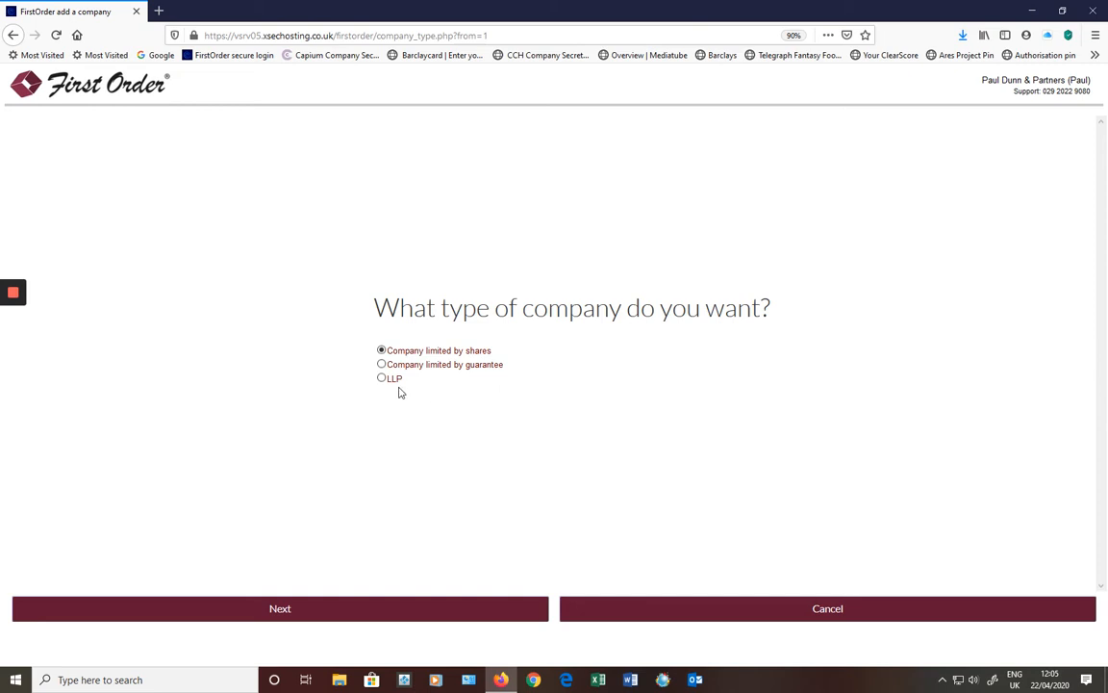
left_click(362, 616)
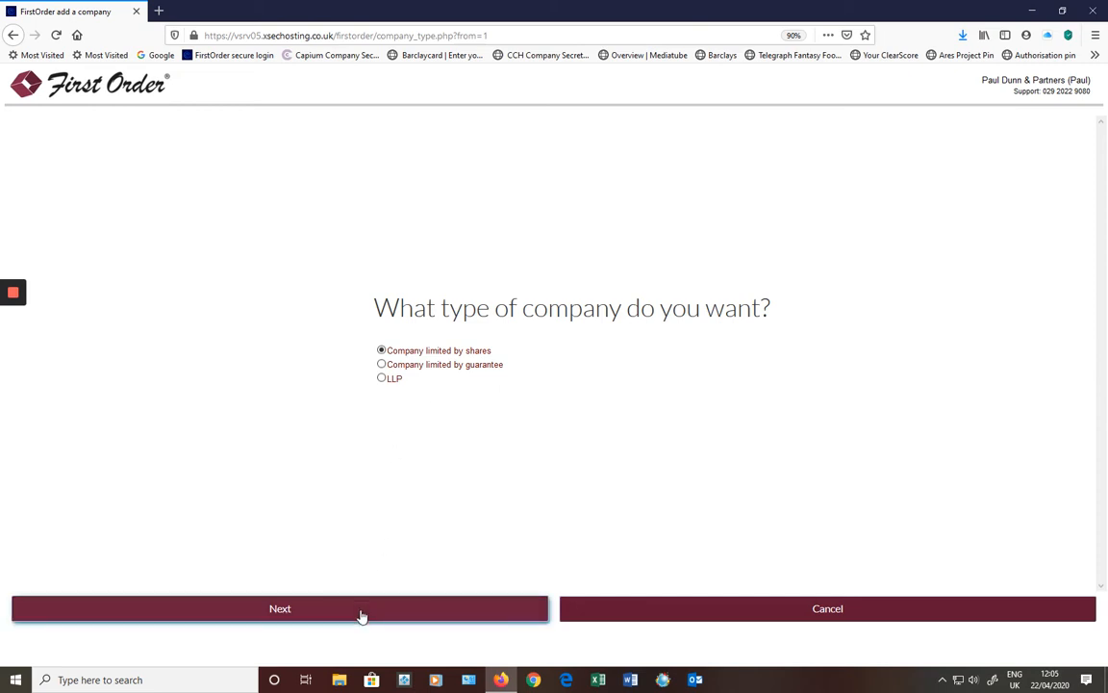
left_click(362, 615)
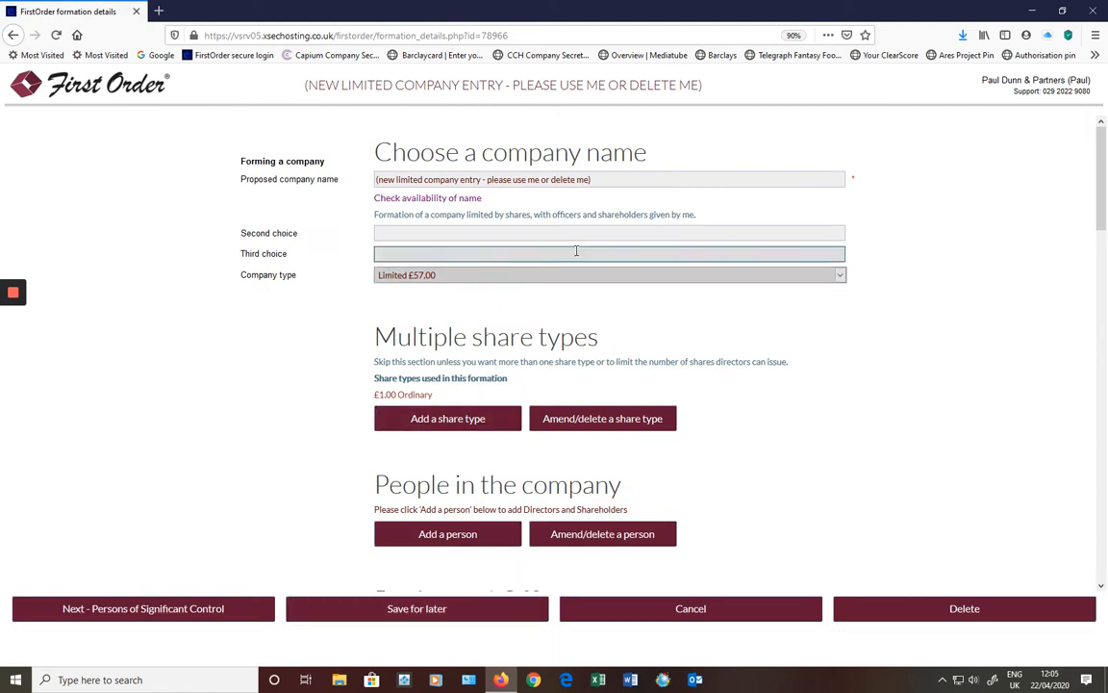
Enter Test Limited as the proposed company name and choose Limited £57.00 as the company type
left_click_drag(597, 181, 363, 179)
type("t Limited")
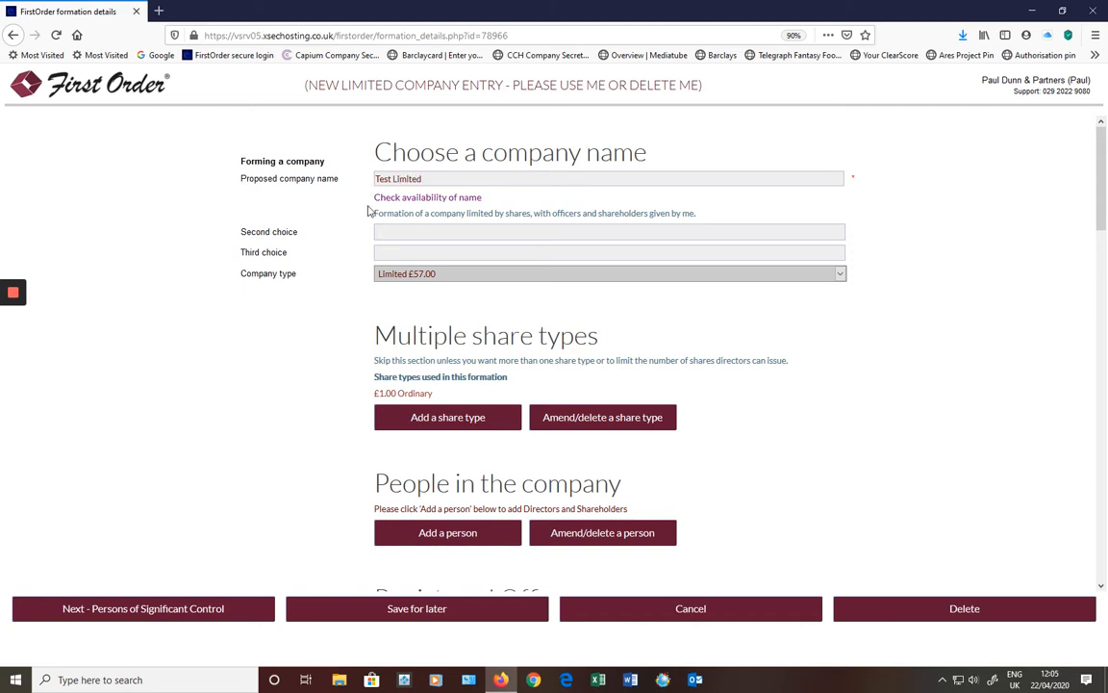
left_click(423, 199)
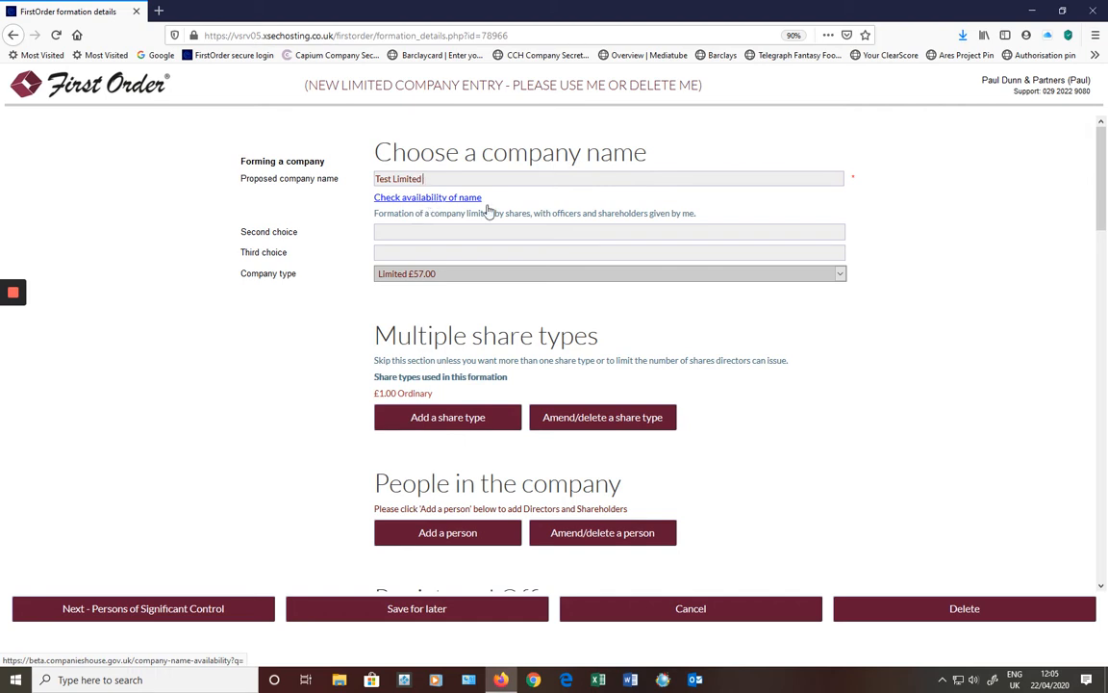
left_click(841, 276)
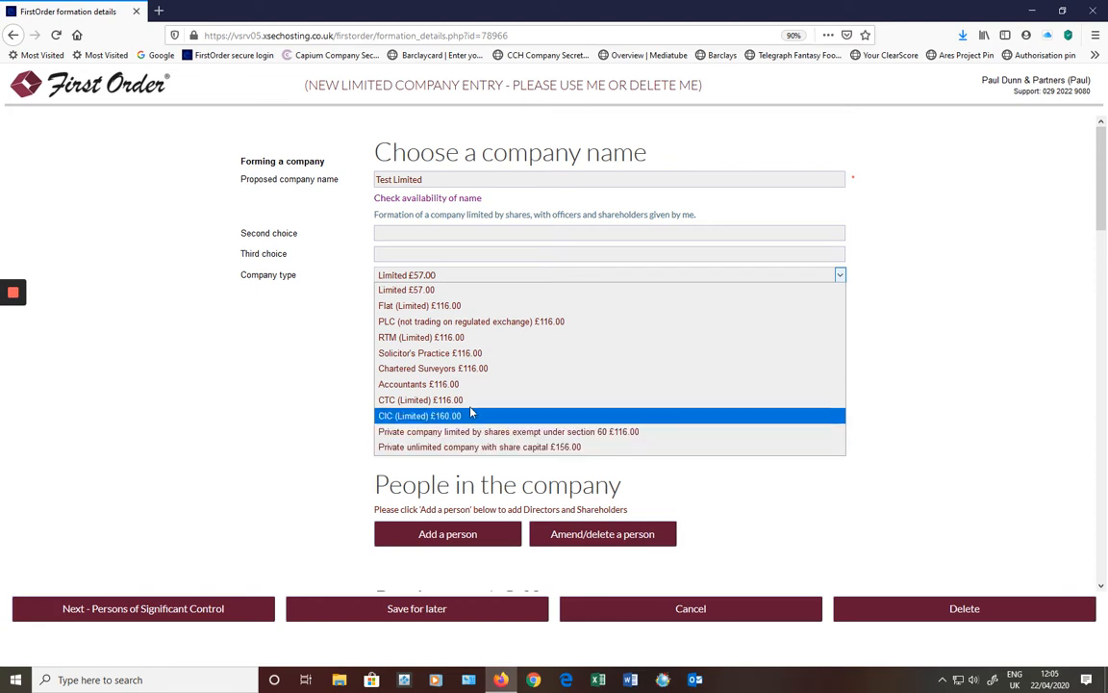
left_click(451, 292)
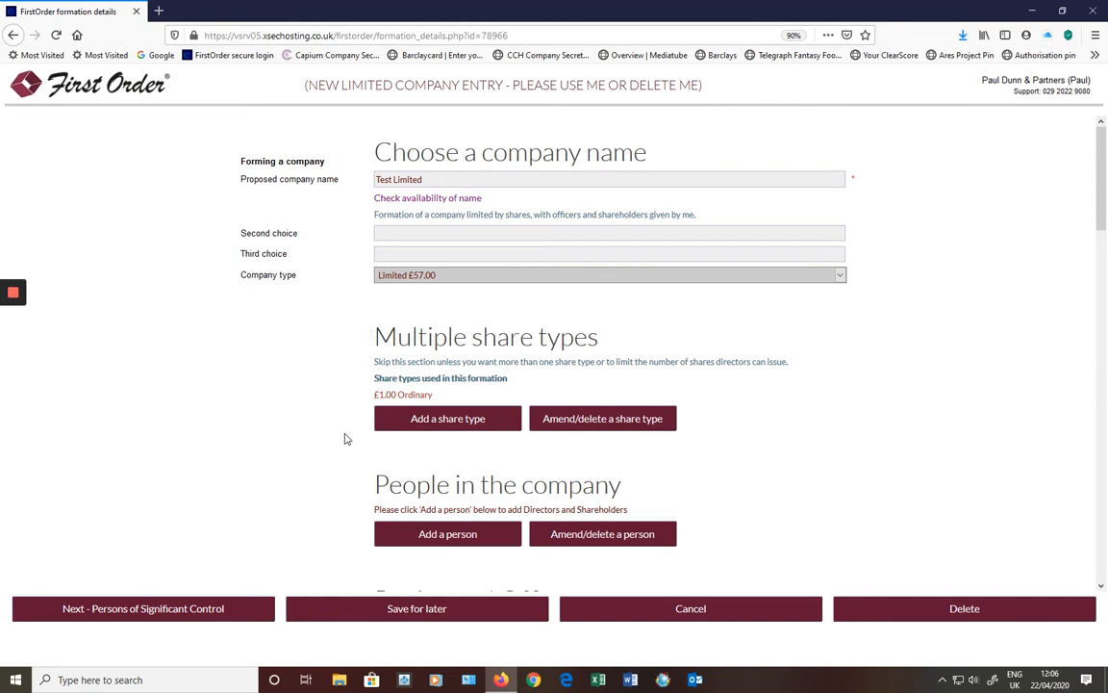
Add an A Ordinary share type to the formation with a nominal value of 1.00
scroll(348, 436, "down", 1)
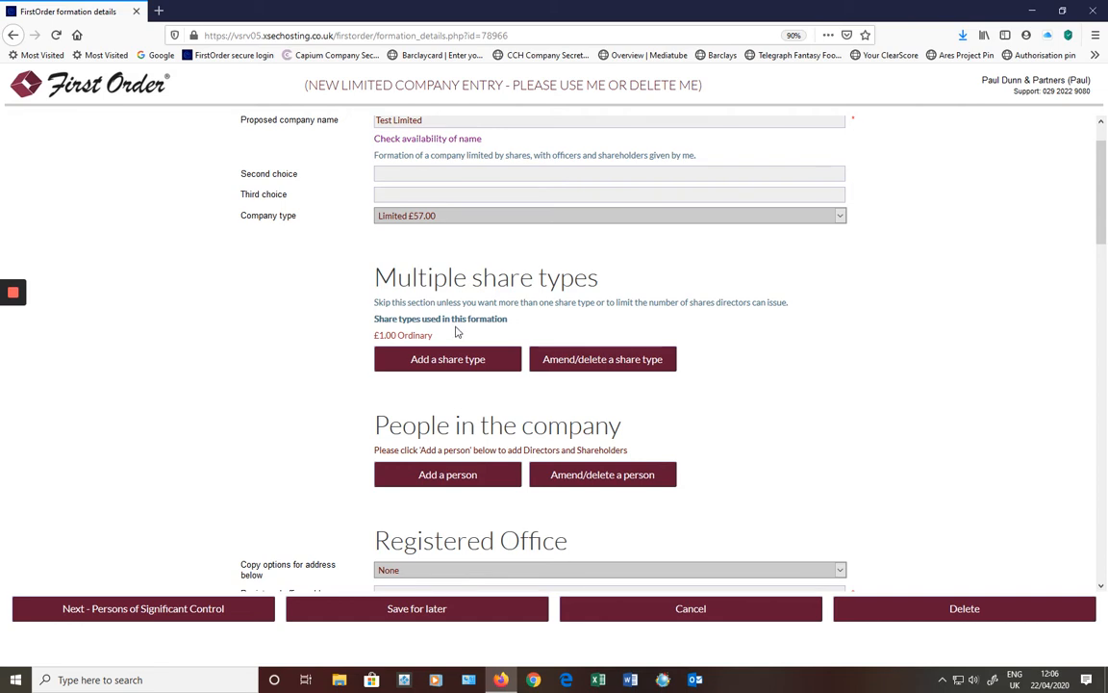
left_click(458, 363)
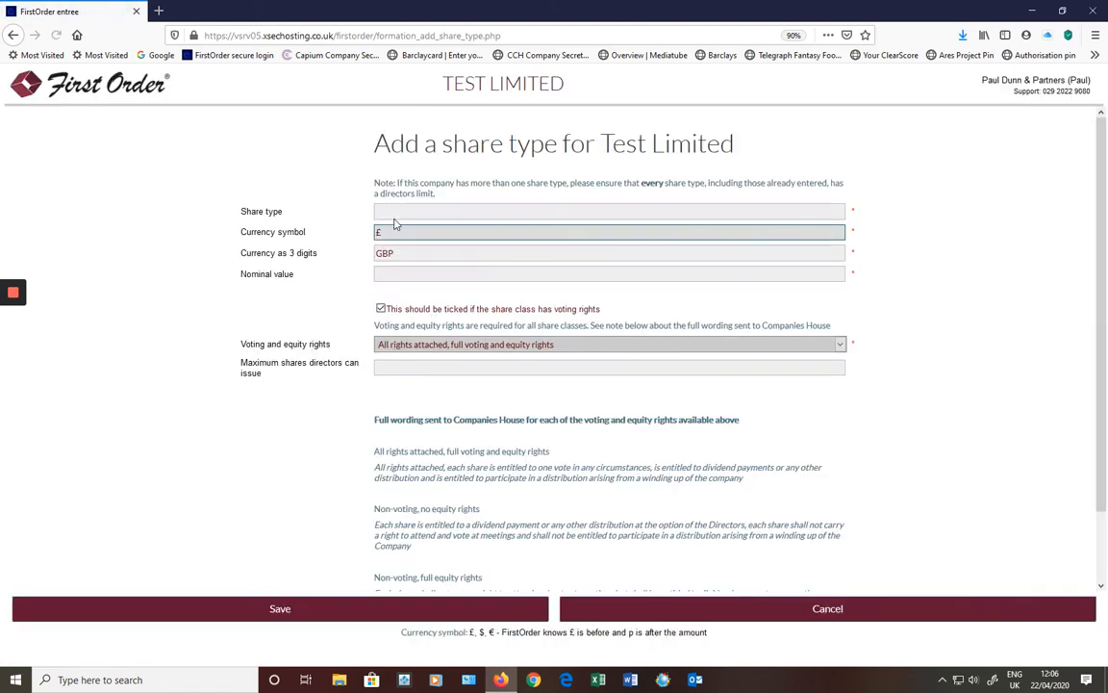
left_click(382, 213)
left_click(382, 213)
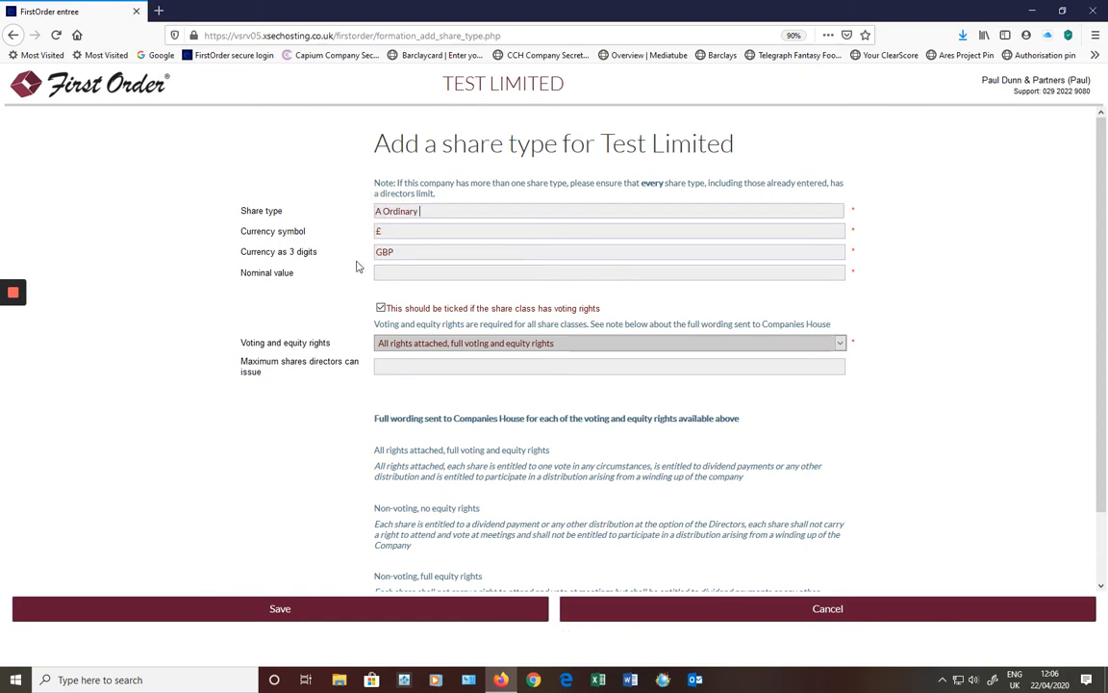
left_click(383, 275)
left_click(384, 272)
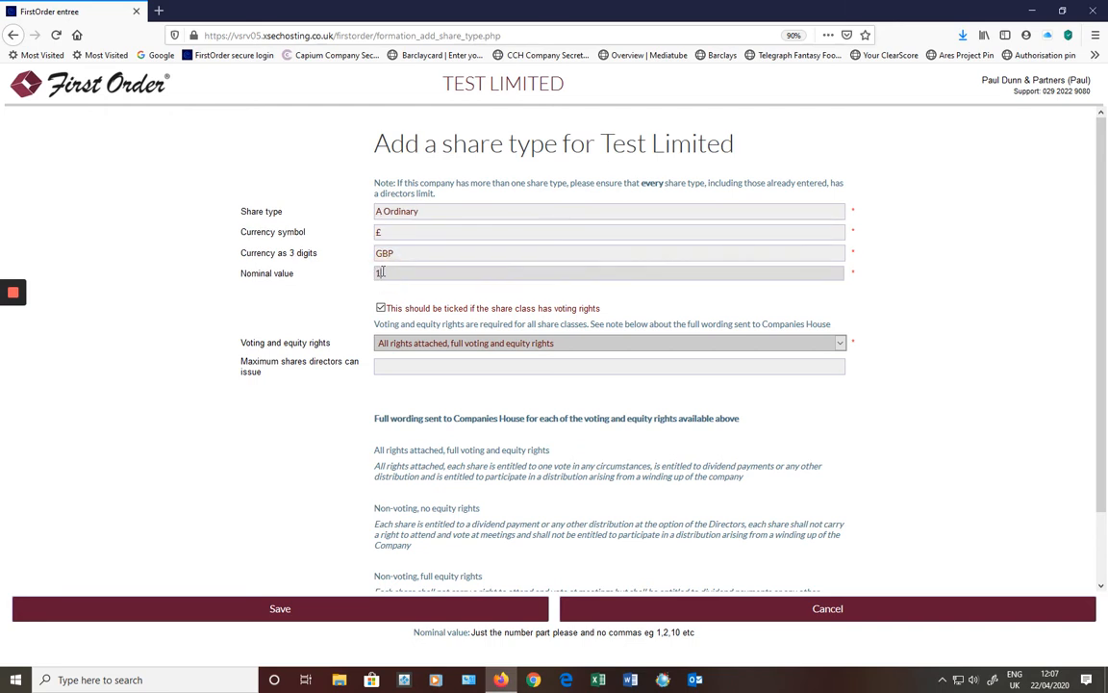
type("1.00")
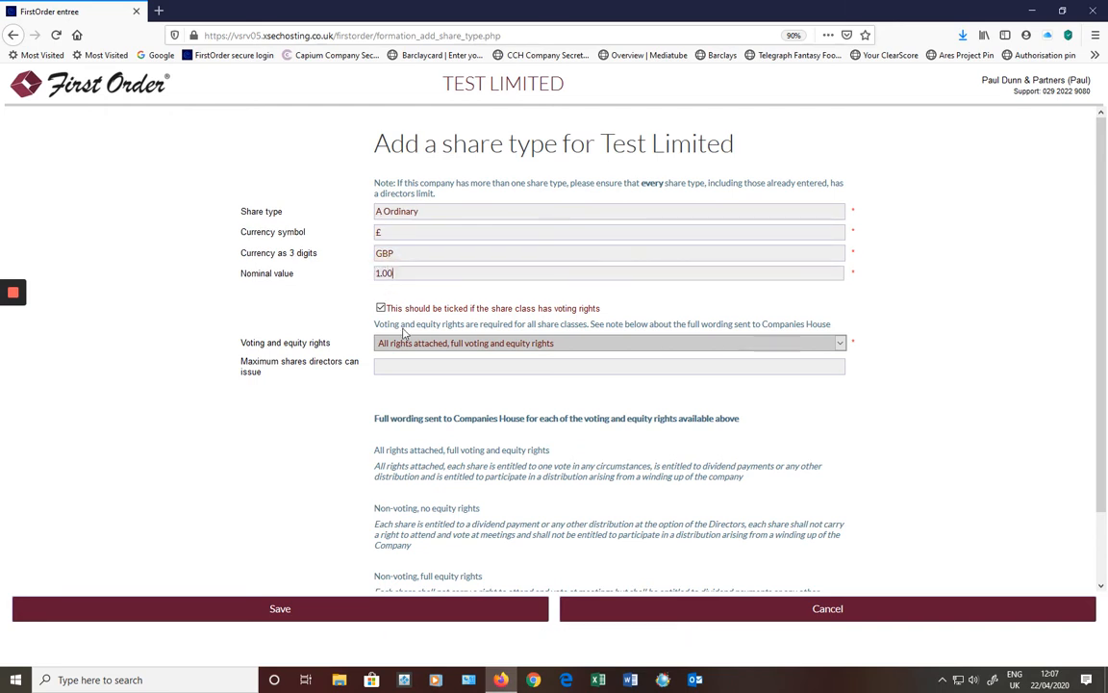
Give the A Ordinary shares all rights attached, full voting and equity rights, and save the share type
left_click(840, 345)
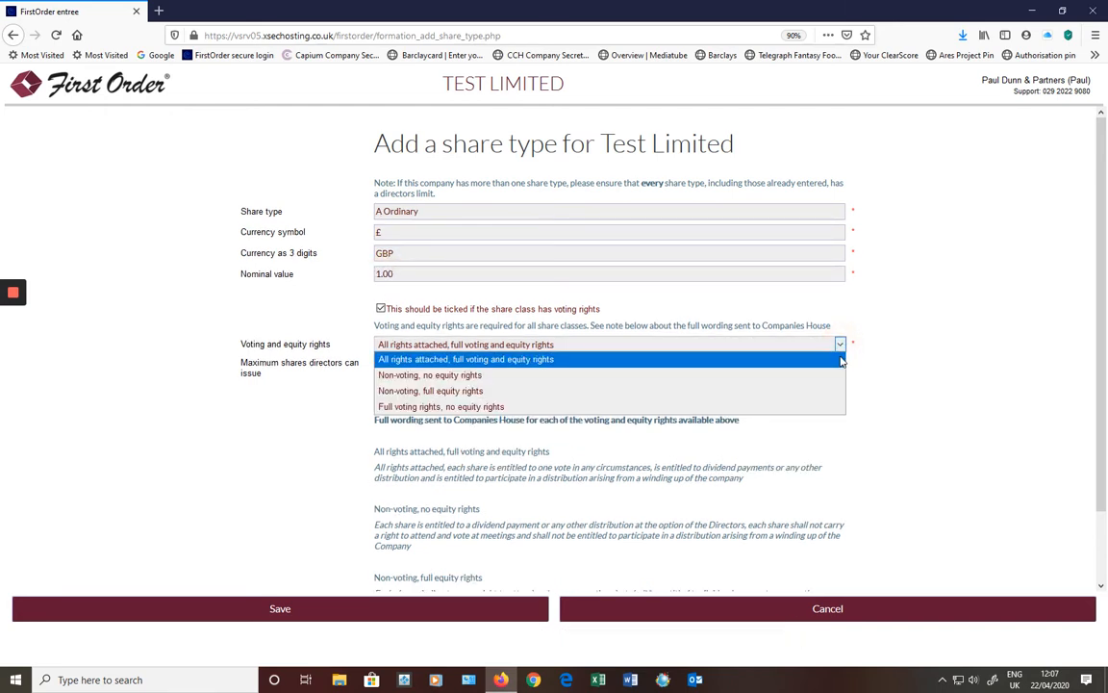
left_click(840, 361)
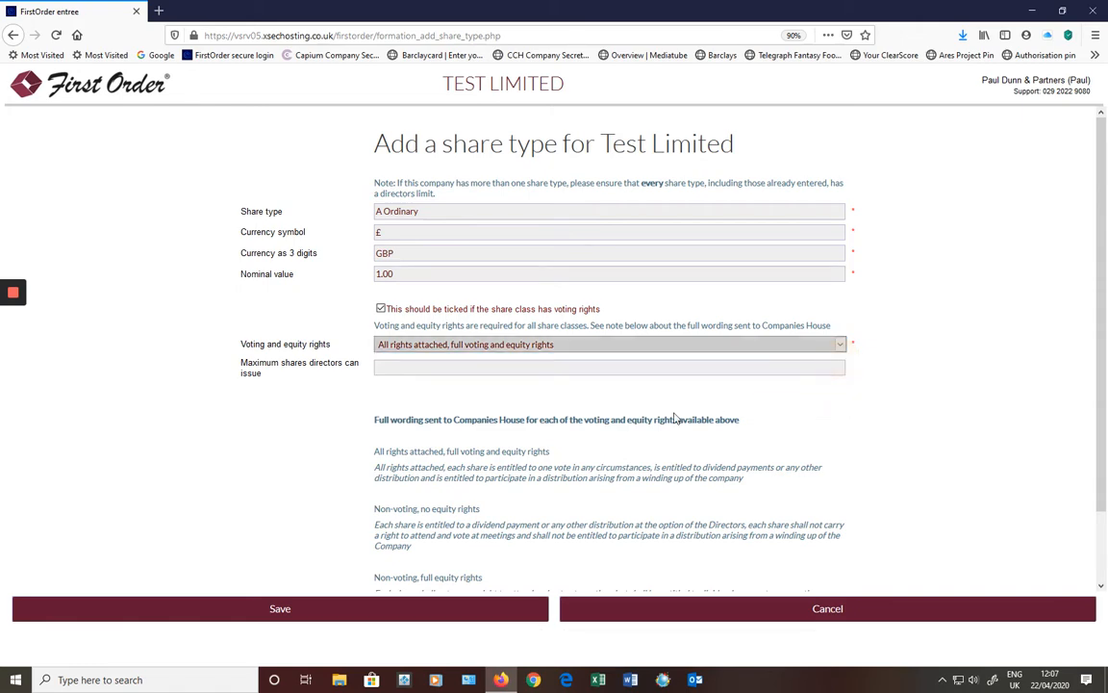
scroll(616, 380, "down", 2)
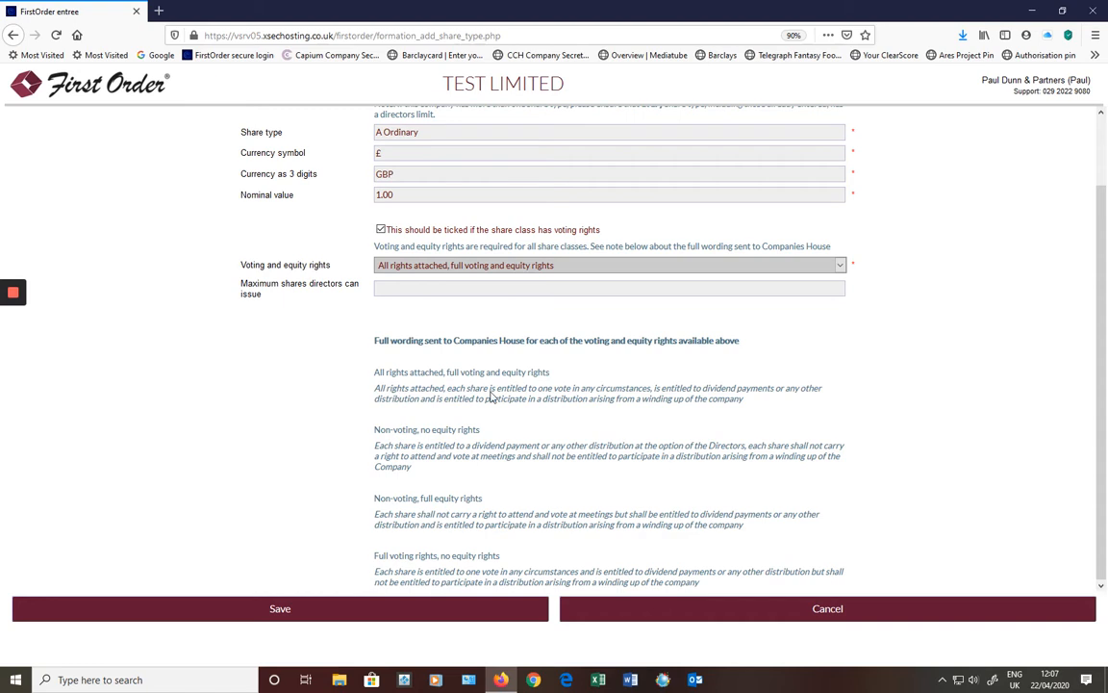
scroll(467, 375, "up", 1)
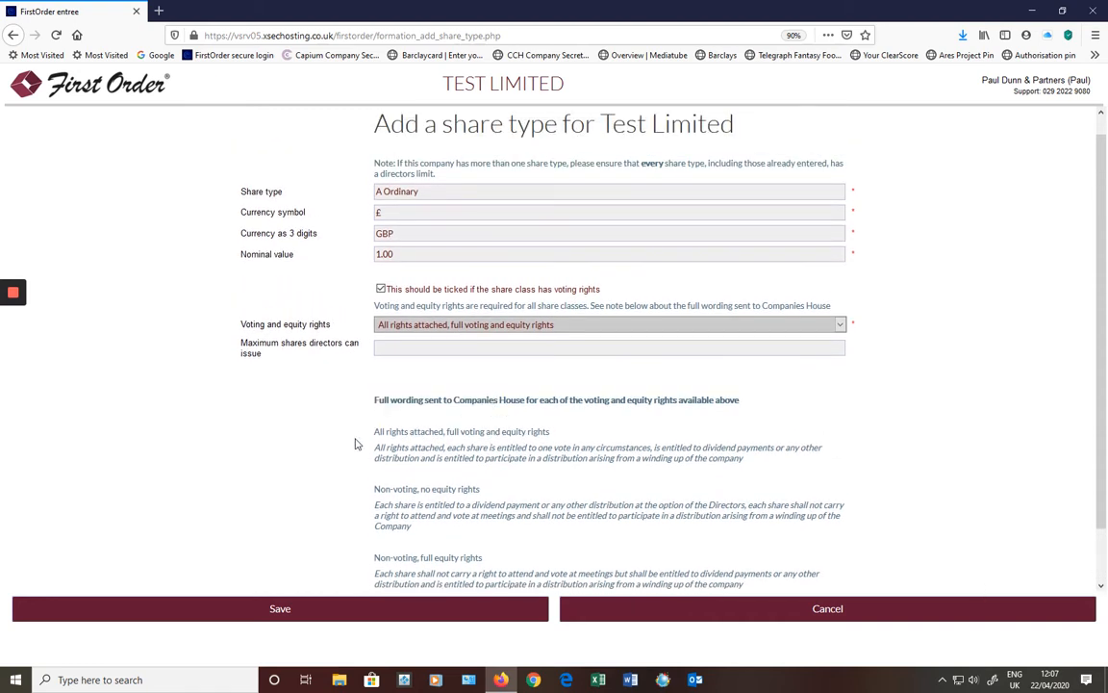
left_click(309, 615)
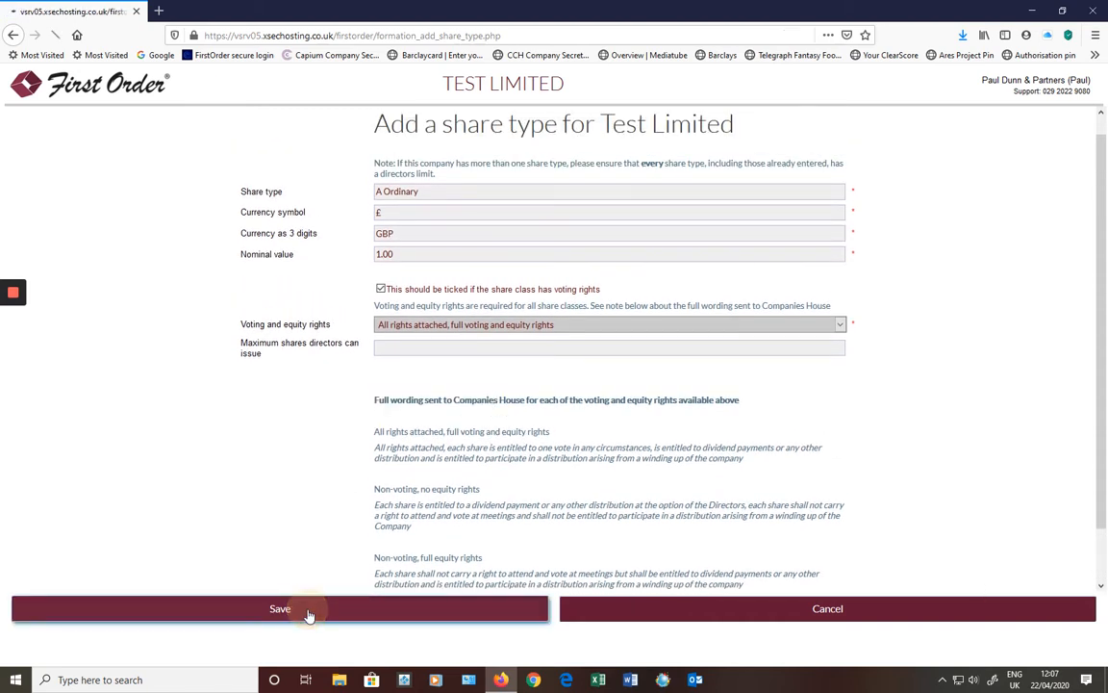
left_click(515, 620)
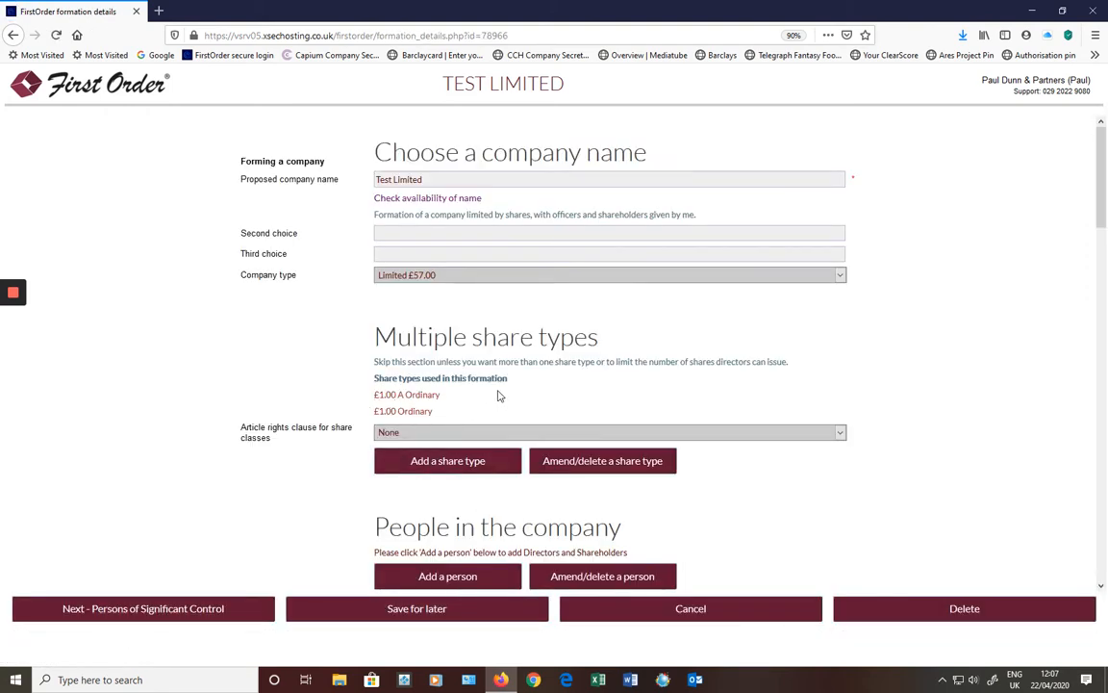
Start adding a person to the company from the formation details
scroll(498, 395, "down", 3)
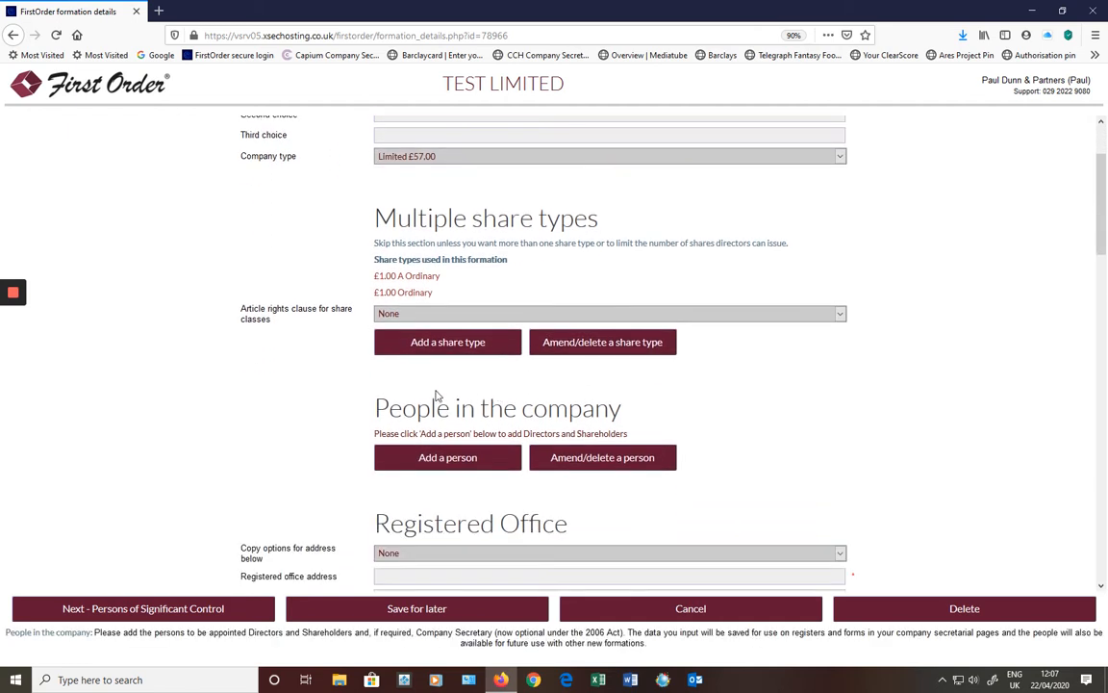
scroll(435, 395, "down", 1)
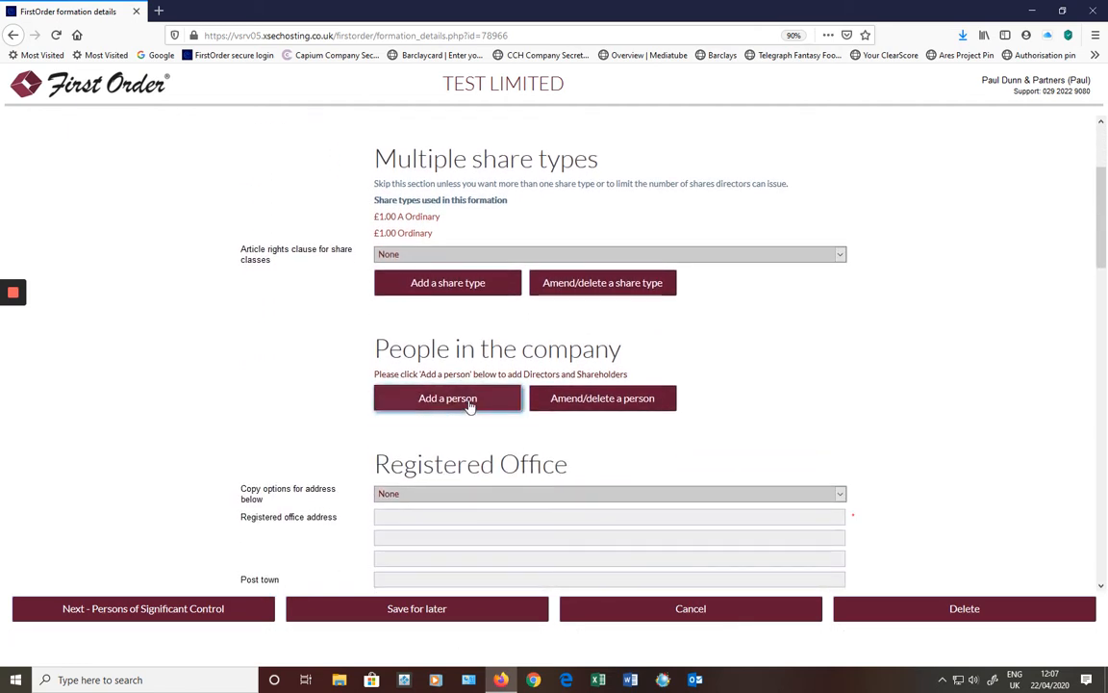
left_click(471, 404)
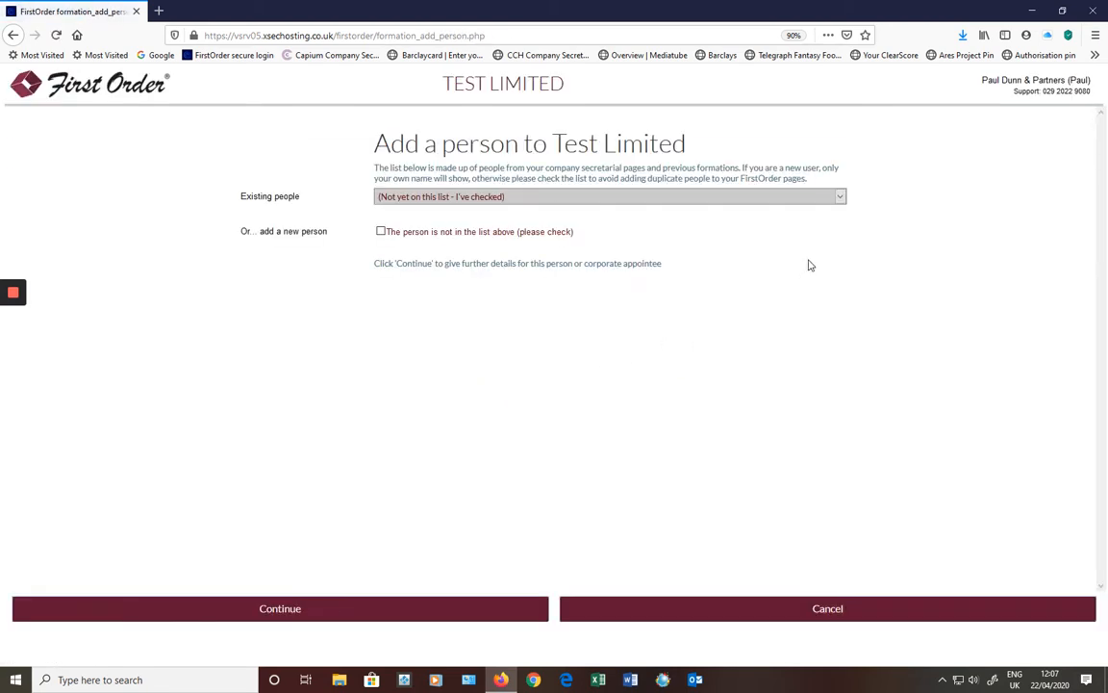
left_click(840, 199)
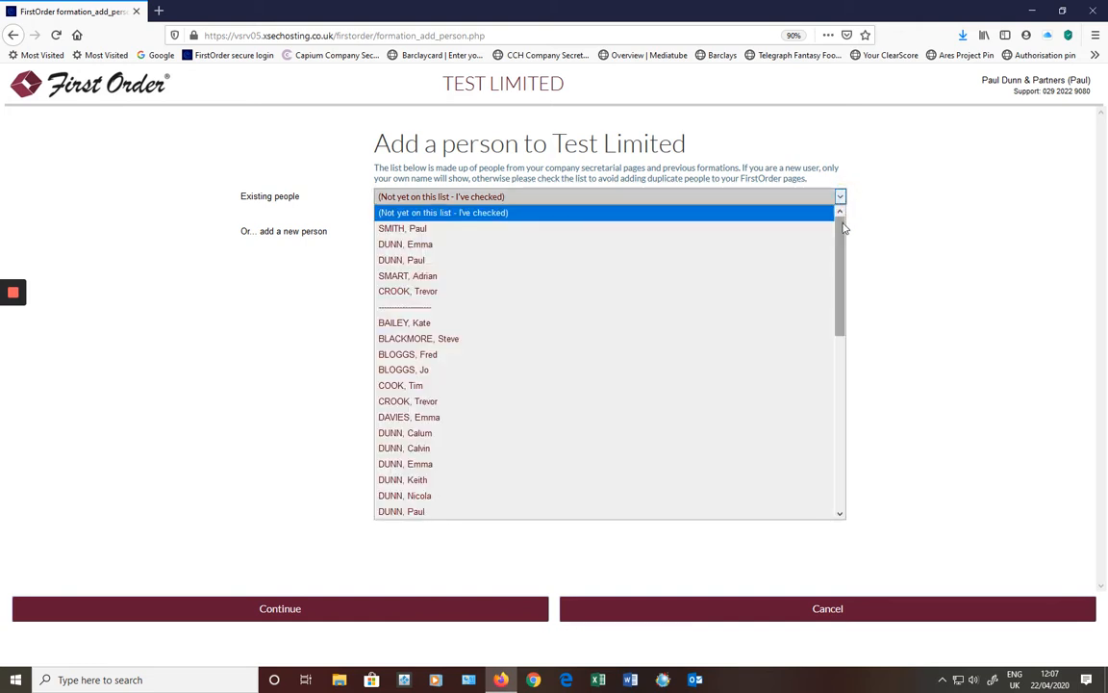
left_click_drag(843, 228, 839, 309)
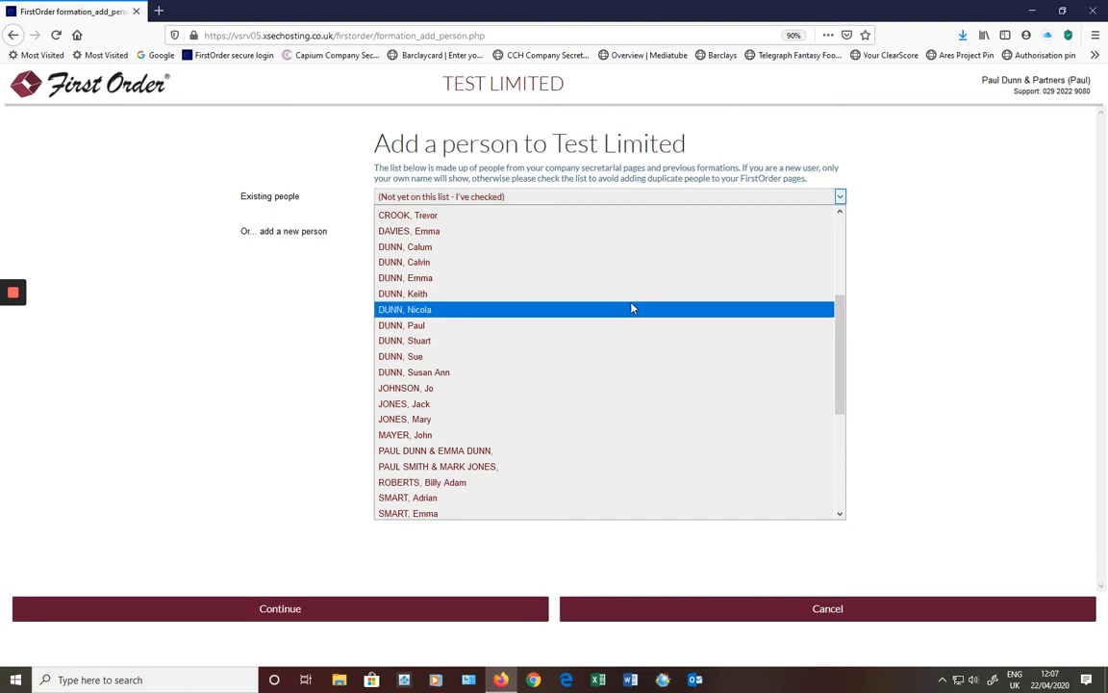
left_click(324, 288)
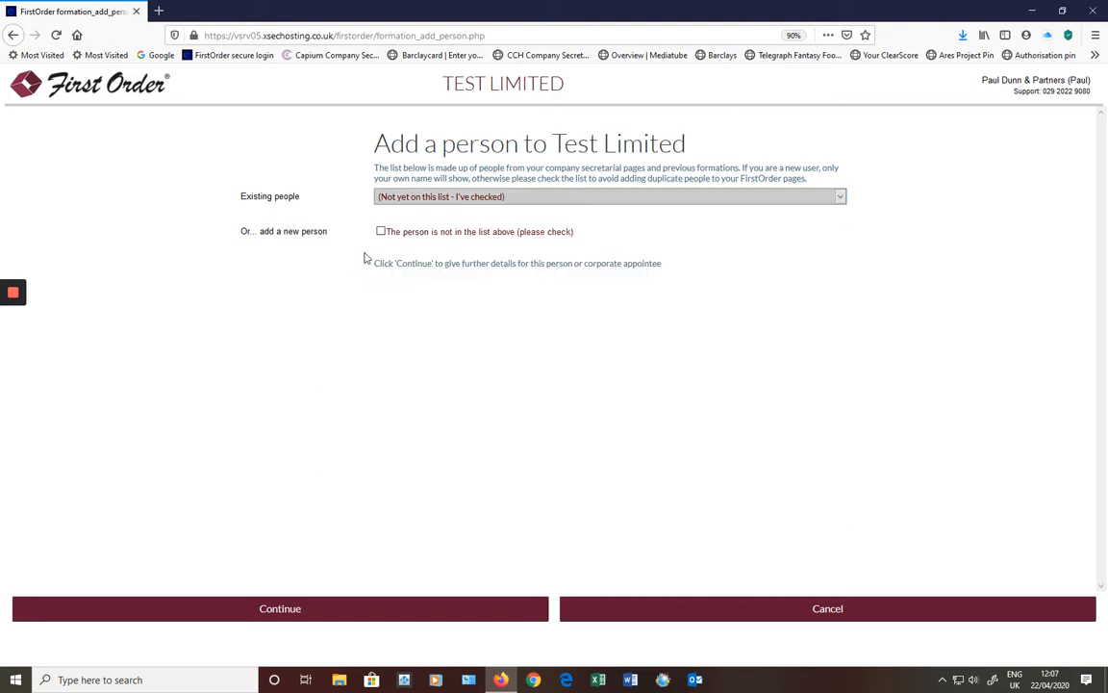
left_click(381, 233)
left_click(381, 231)
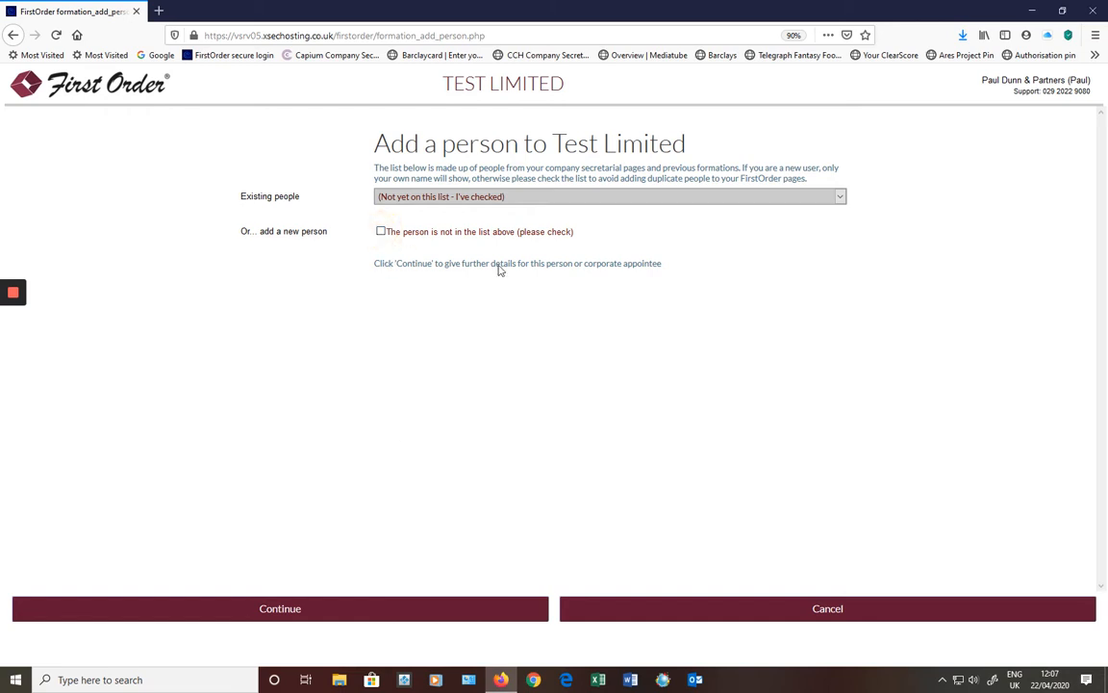
Choose the third person among the existing people and make them a Director holding 100 £1.00 Ordinary shares
left_click(839, 196)
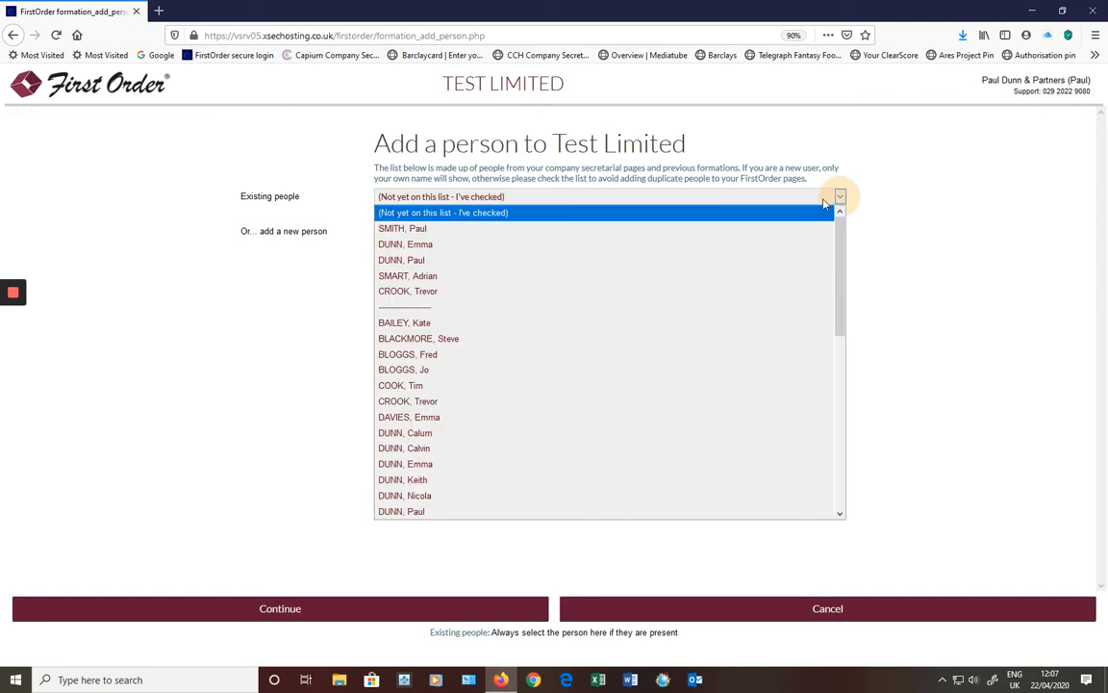
left_click(415, 264)
left_click(299, 609)
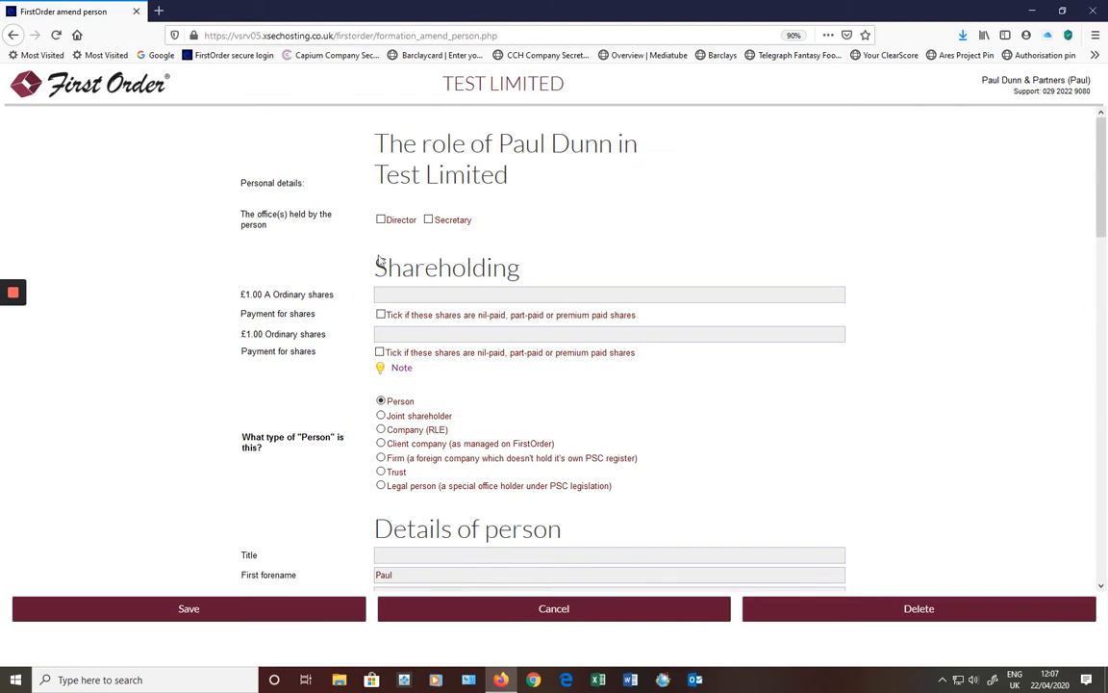
left_click(381, 221)
left_click(392, 332)
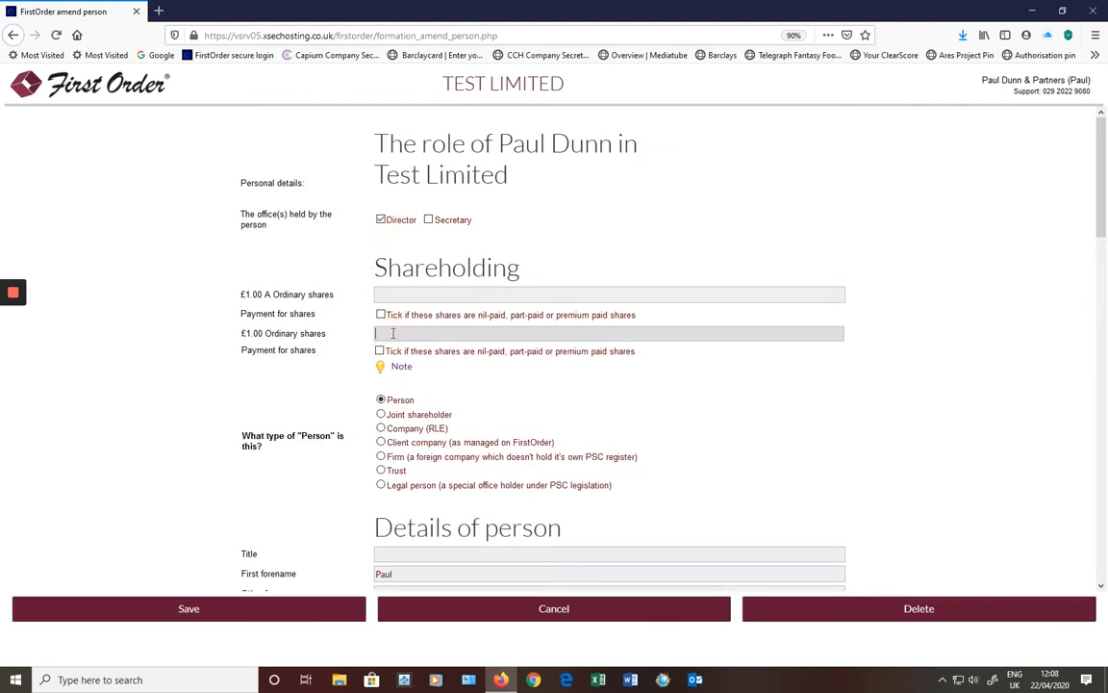
type("100")
Review the person's type, personal details, service and residential addresses and authentication identifiers, and save the person's role
scroll(419, 354, "down", 1)
scroll(473, 352, "down", 1)
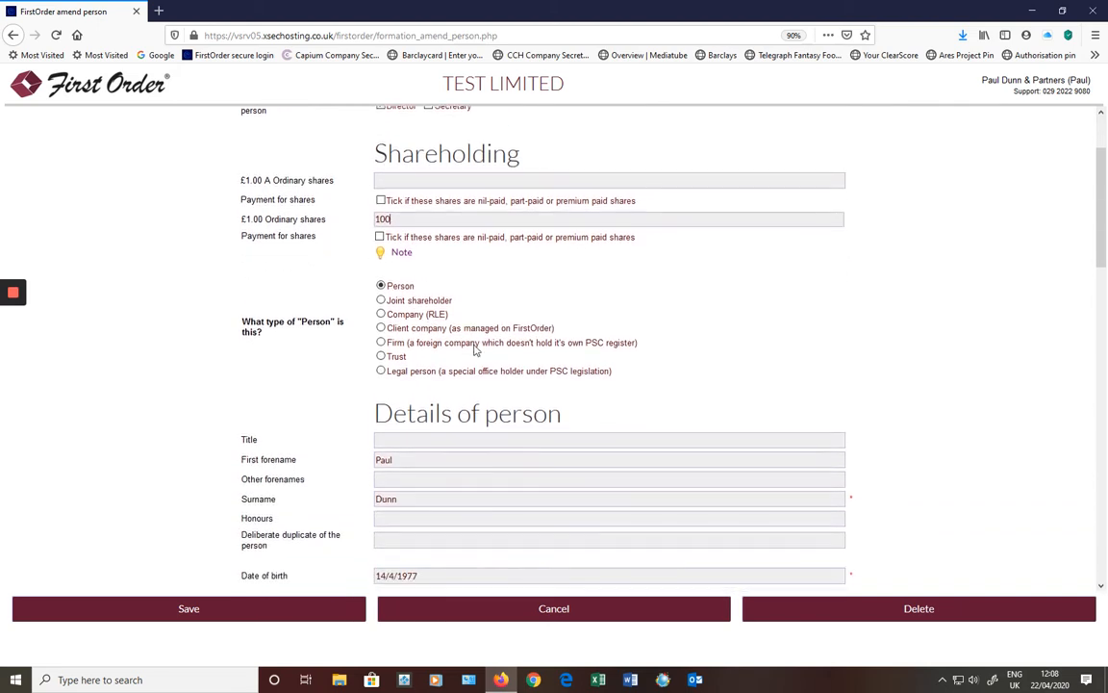
scroll(553, 322, "down", 1)
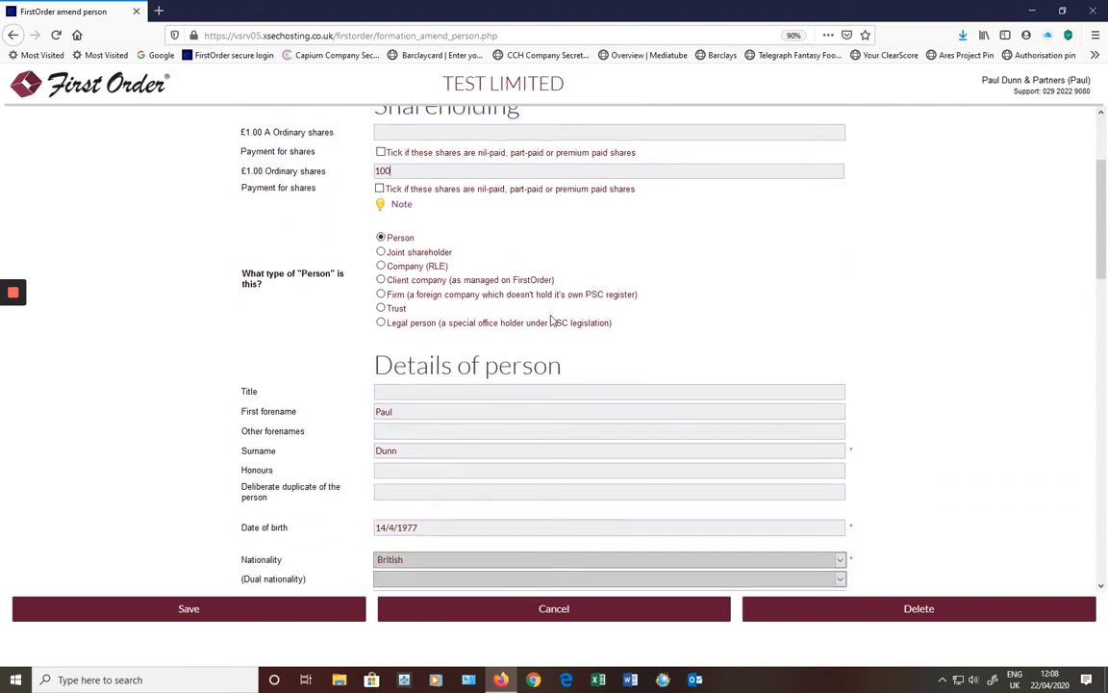
scroll(553, 321, "down", 2)
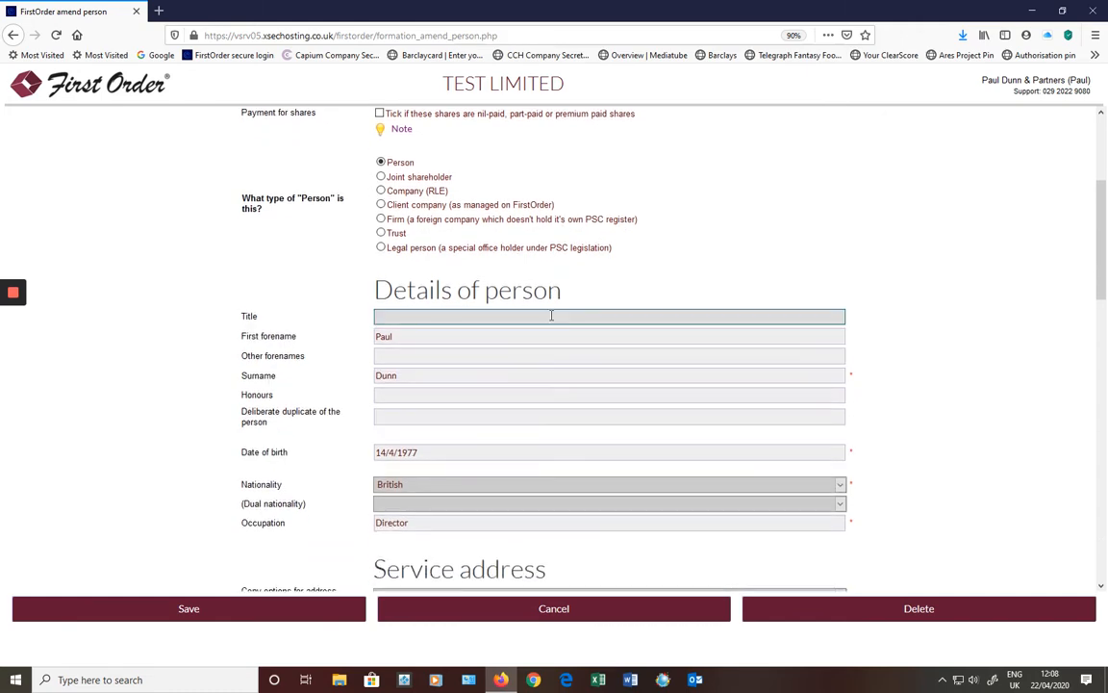
scroll(551, 315, "down", 2)
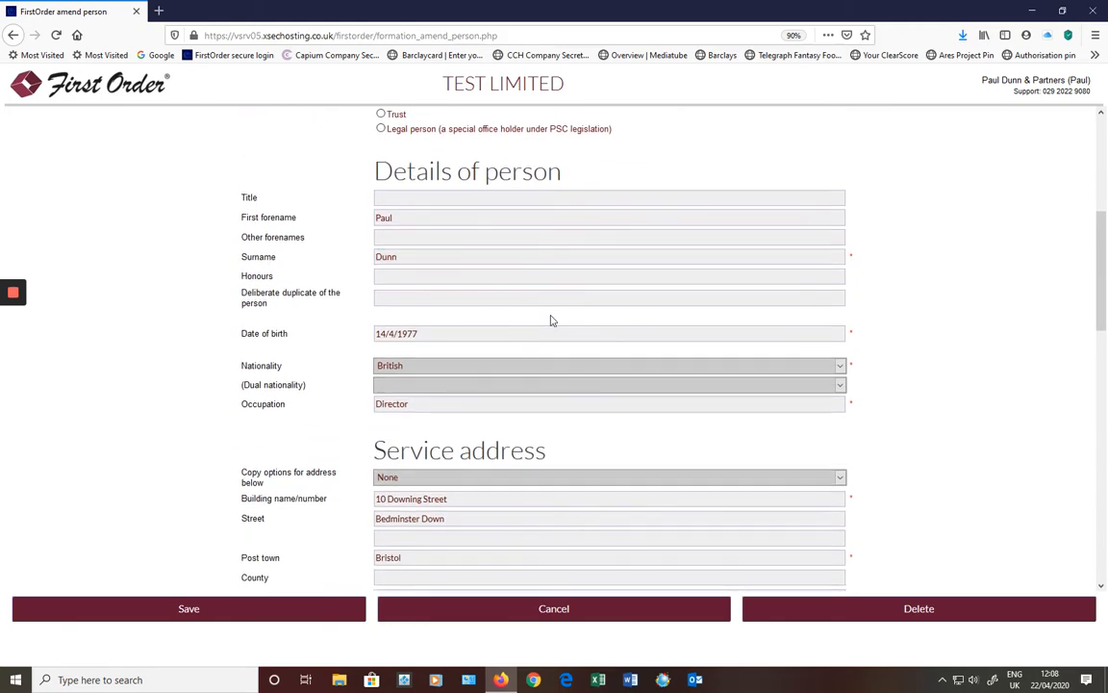
scroll(551, 318, "down", 3)
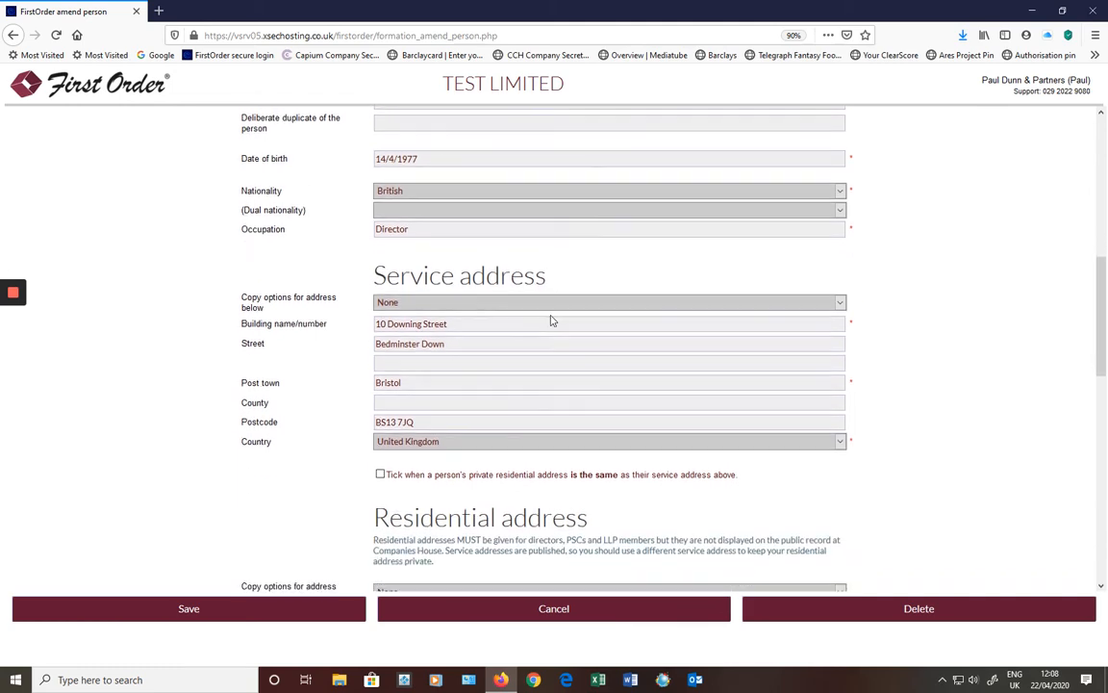
scroll(551, 314, "down", 3)
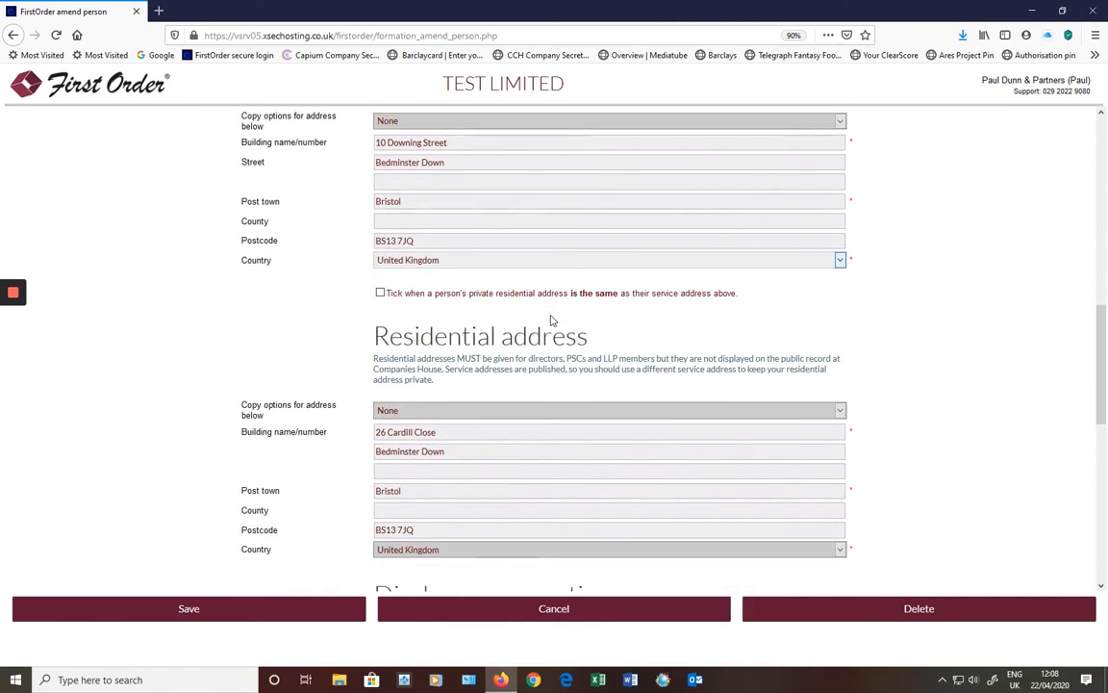
scroll(551, 320, "down", 3)
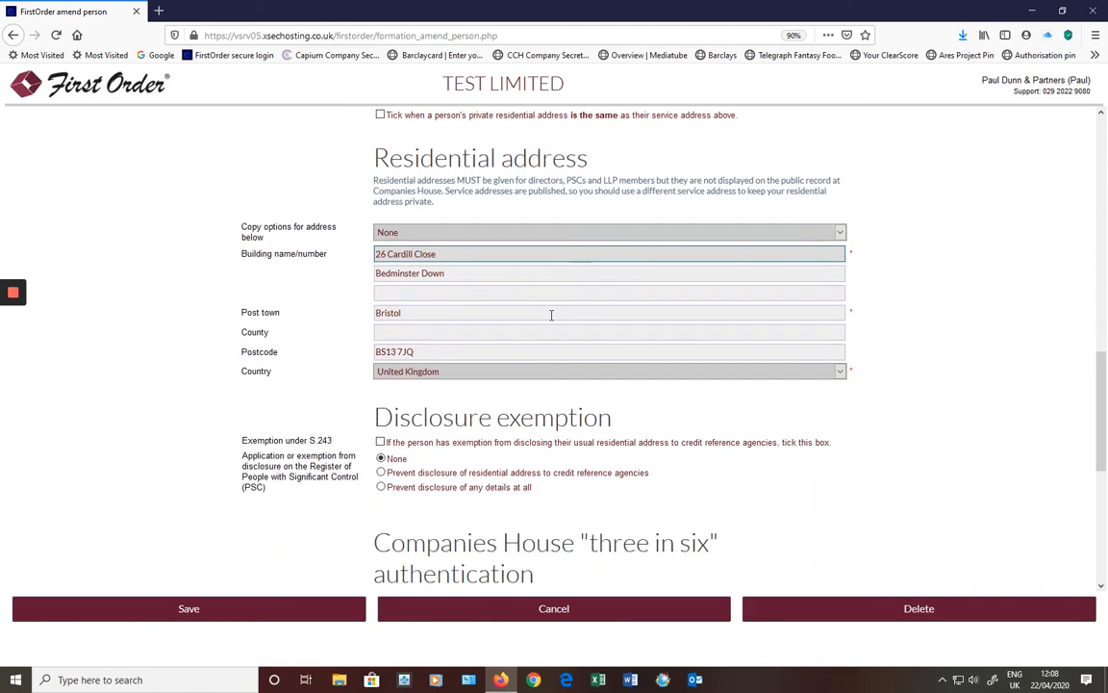
scroll(551, 317, "down", 2)
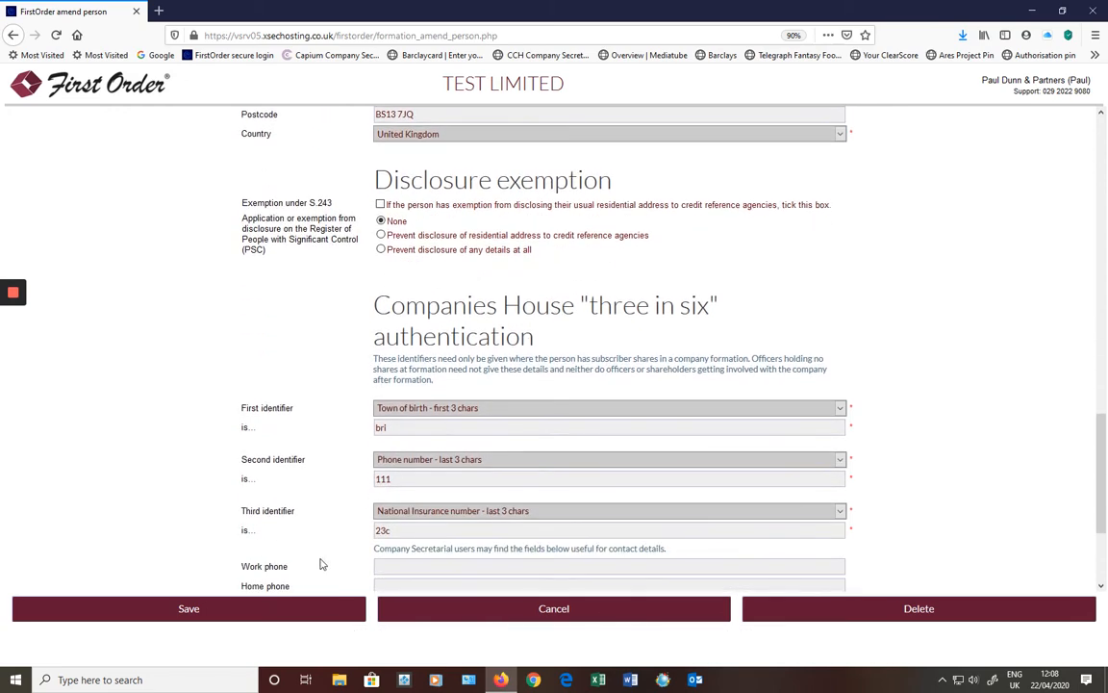
left_click(248, 610)
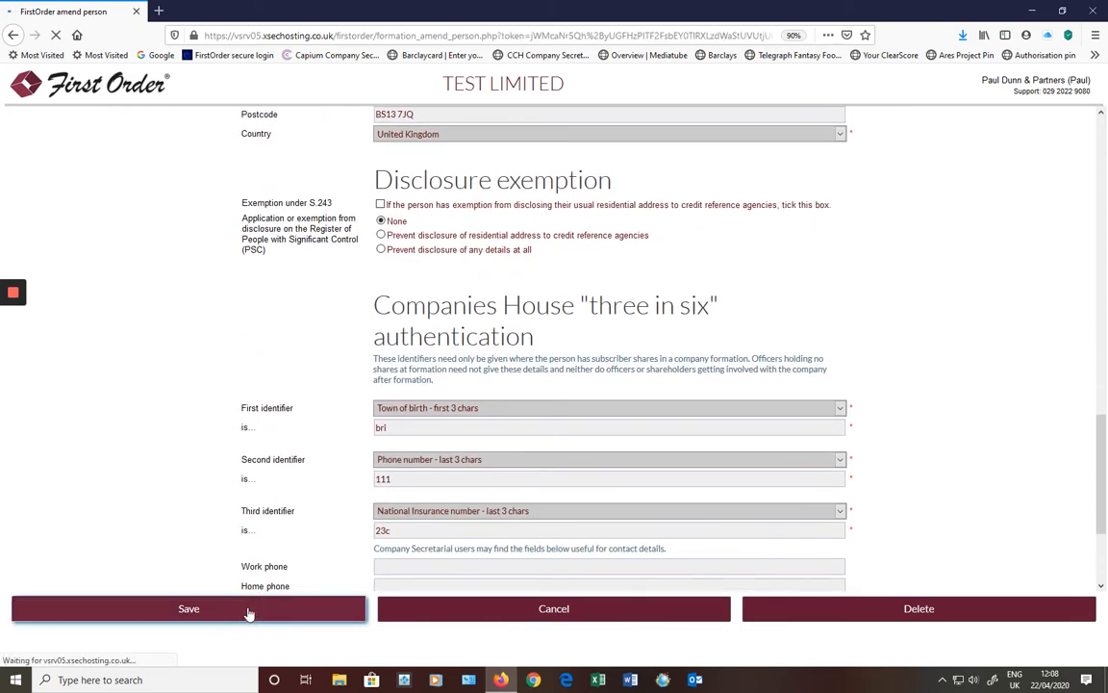
Fill in the registered office by copying the address of the company's director and shareholder
scroll(413, 529, "down", 1)
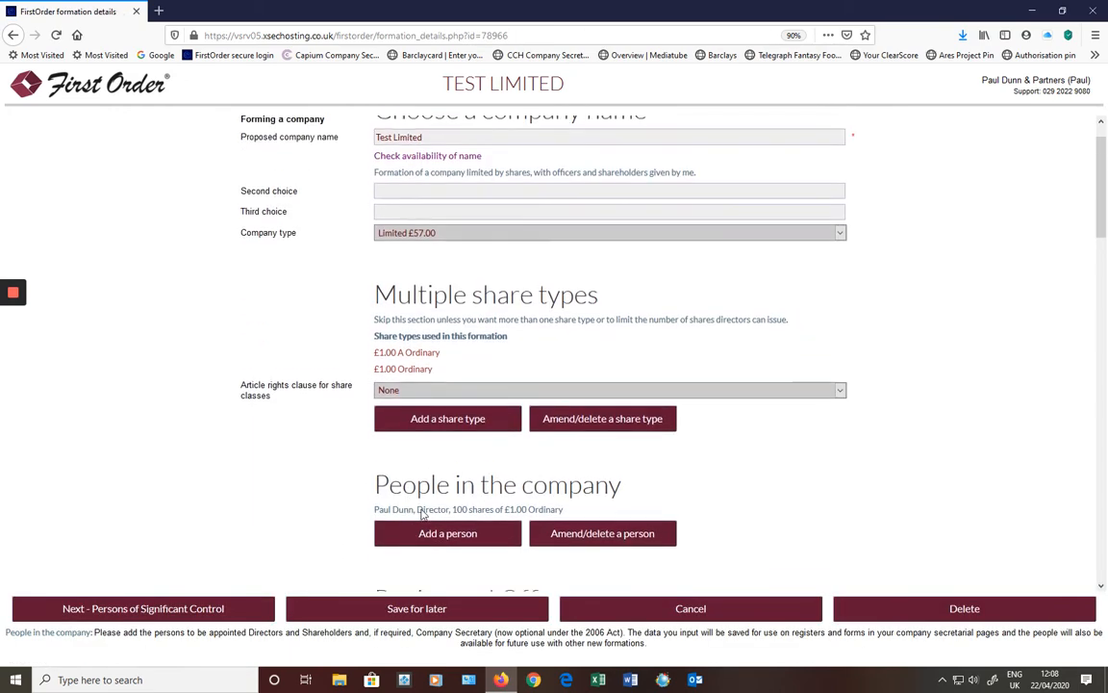
scroll(375, 491, "down", 3)
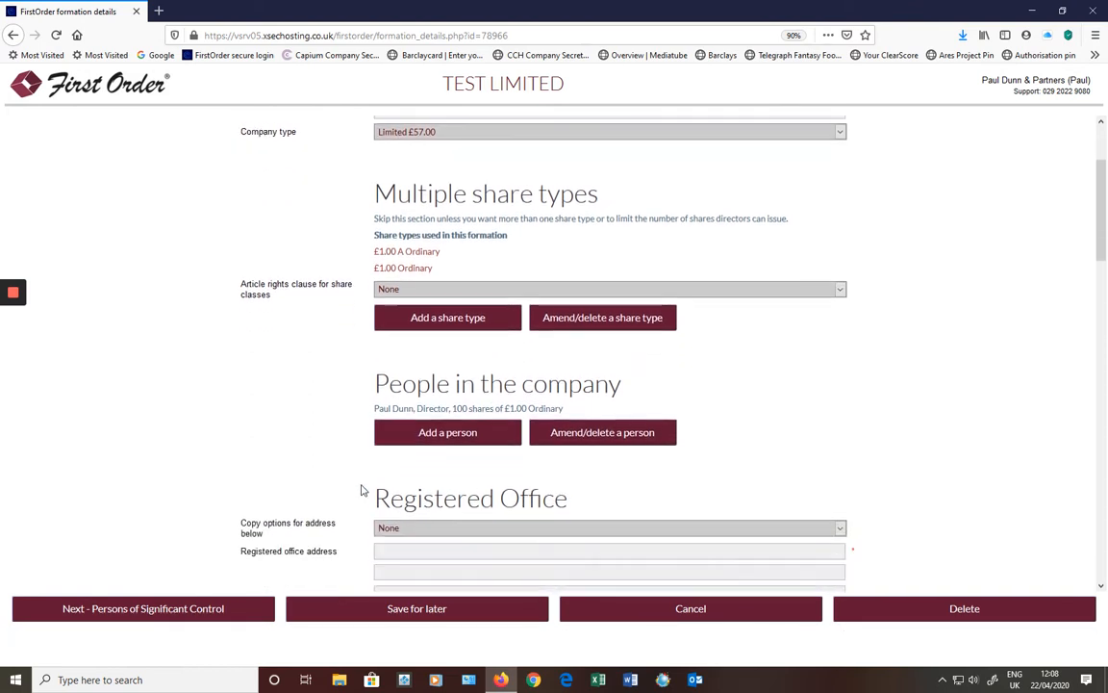
scroll(361, 491, "down", 1)
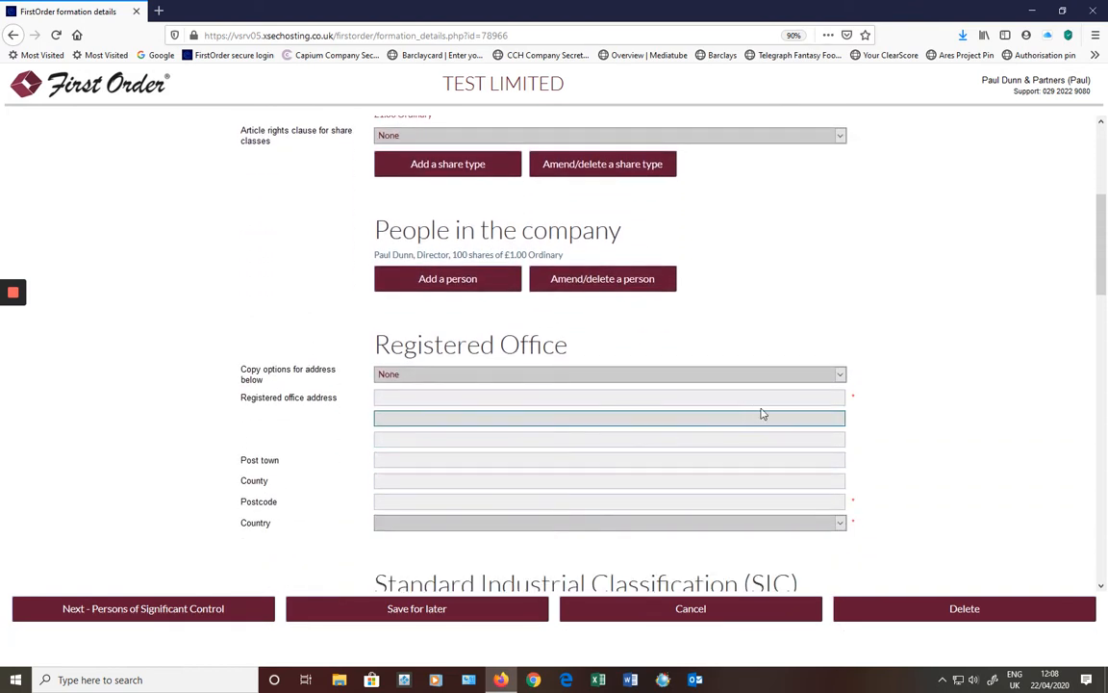
left_click(840, 375)
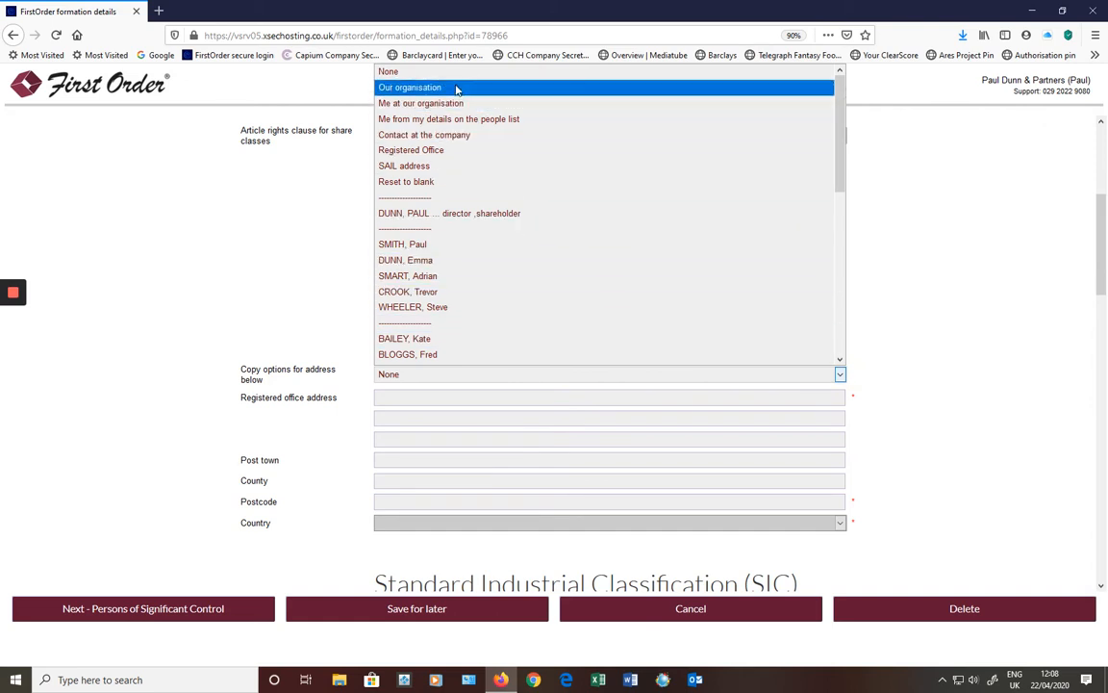
left_click(460, 213)
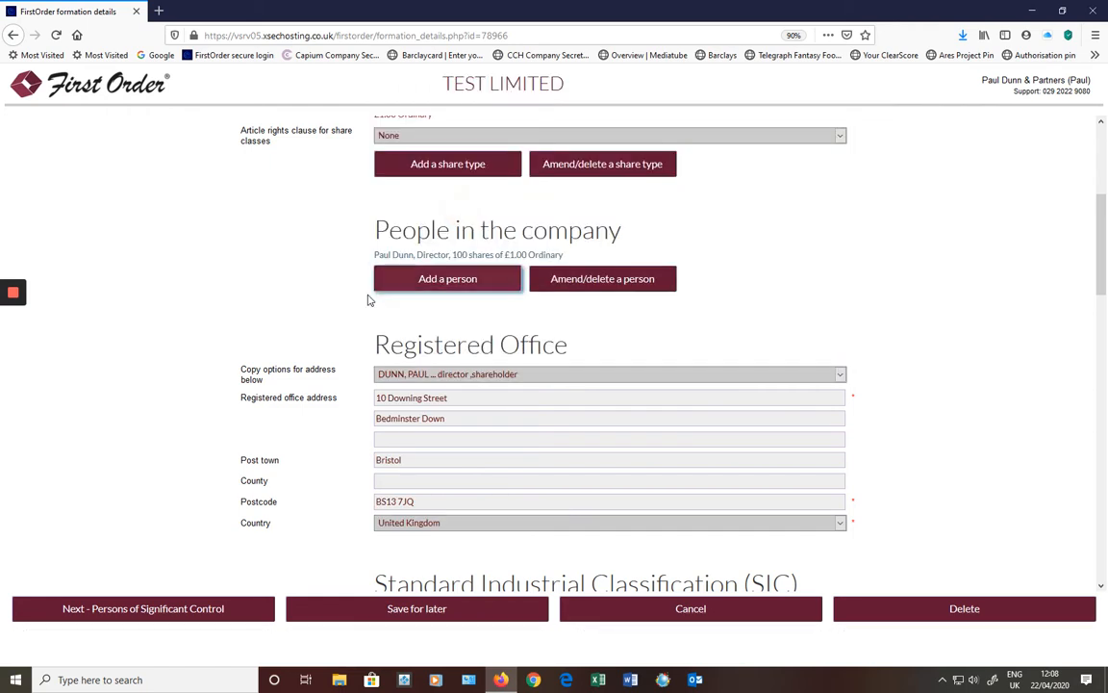
Search the SIC codes for "dorm" and set the first code to 99999 Dormant Company
scroll(312, 357, "down", 5)
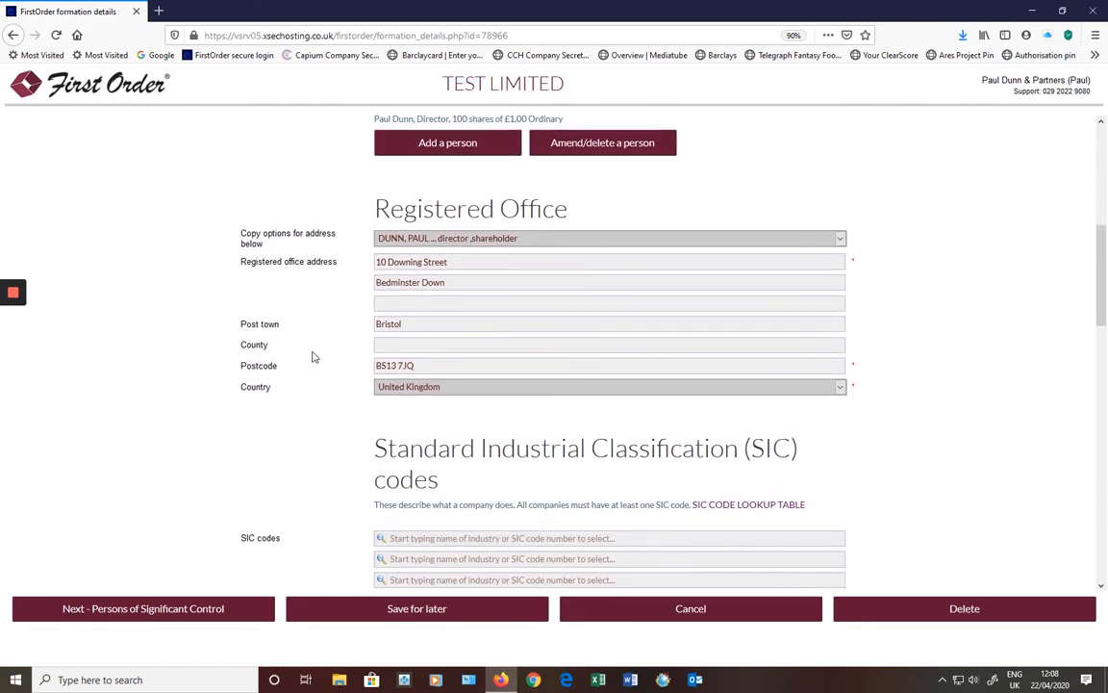
scroll(315, 357, "down", 1)
left_click(401, 378)
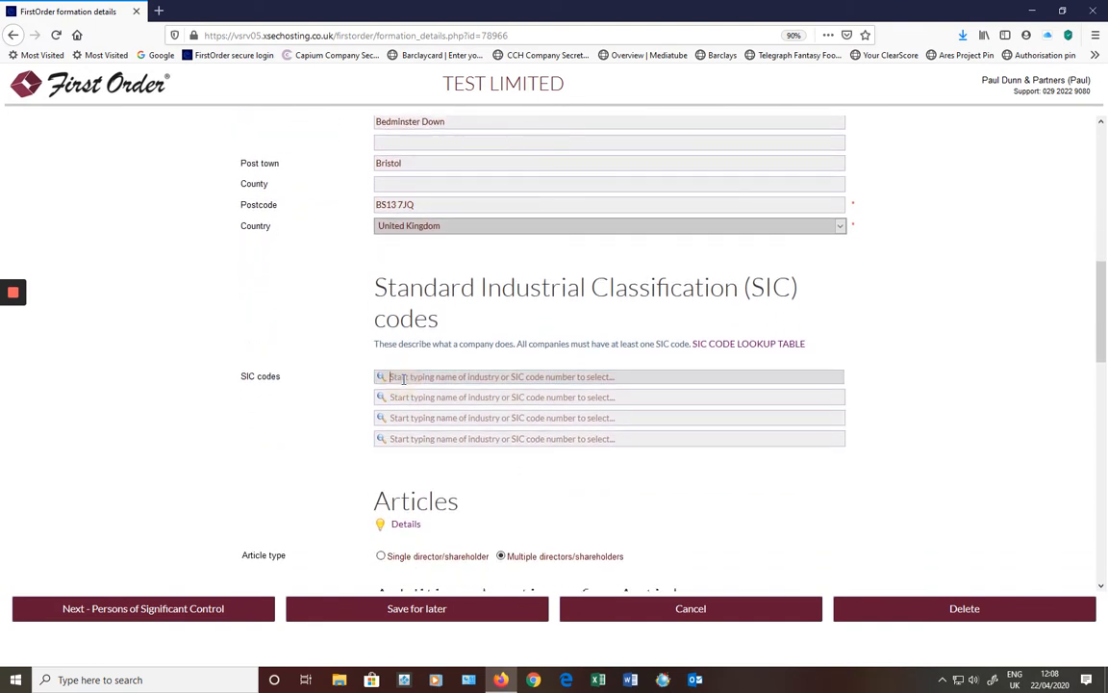
type("dor")
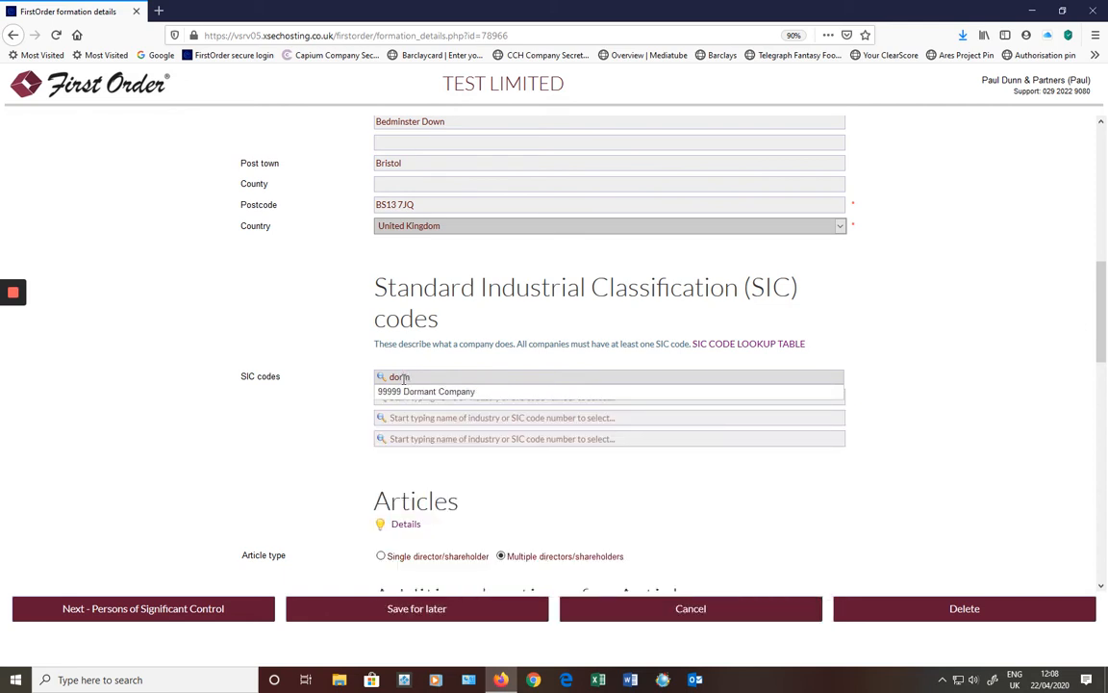
type("m")
left_click(425, 392)
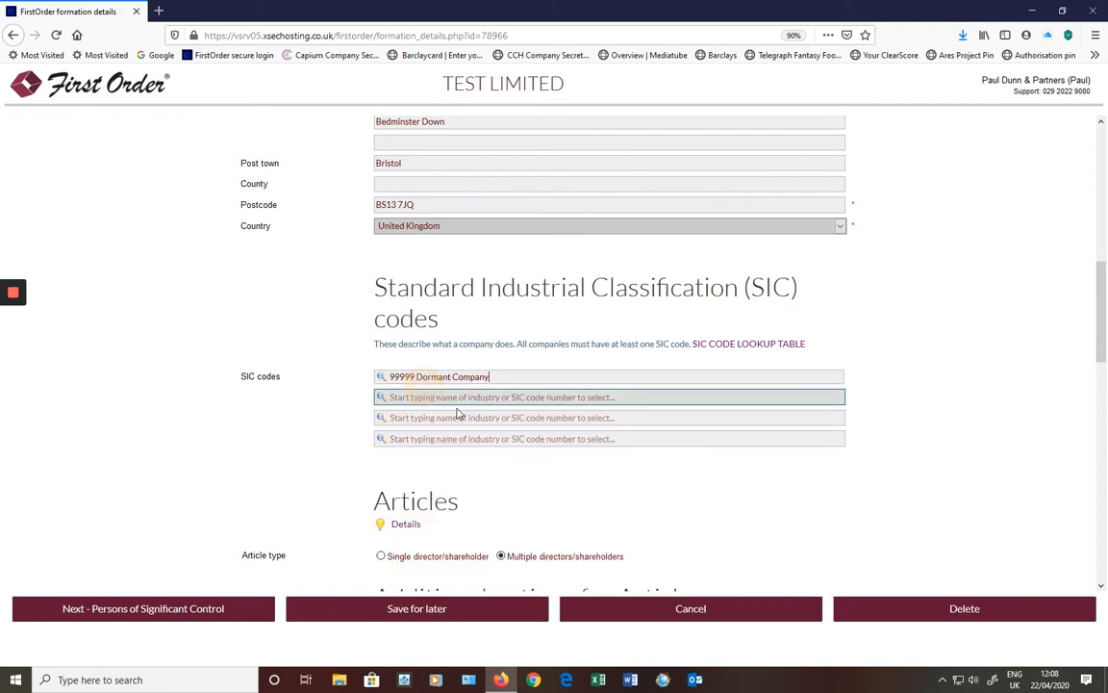
Examine the articles, objects, formation package and additional information options, and continue to the Persons of Significant Control register
scroll(502, 462, "down", 1)
scroll(511, 452, "down", 1)
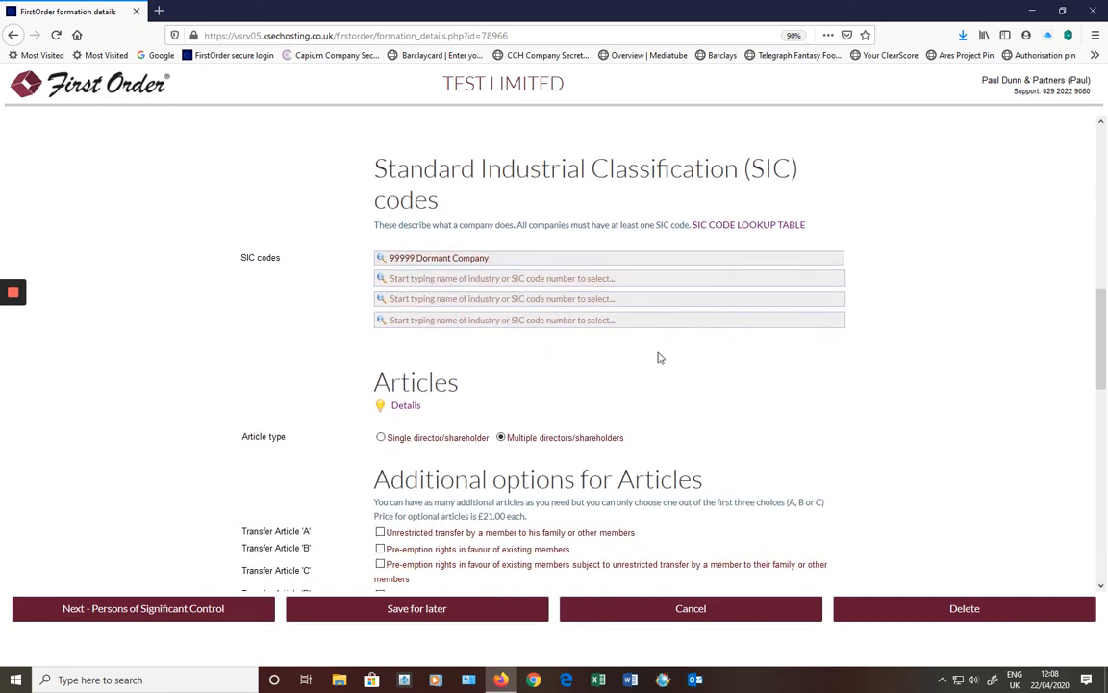
scroll(658, 358, "down", 1)
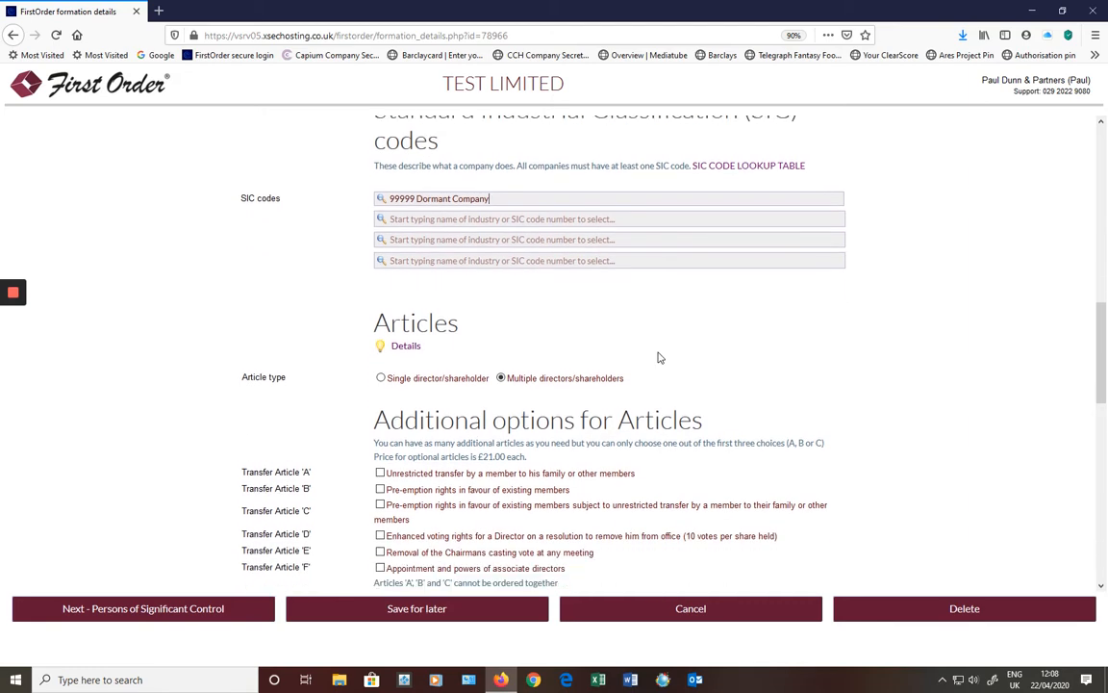
scroll(658, 358, "down", 1)
scroll(658, 358, "down", 1)
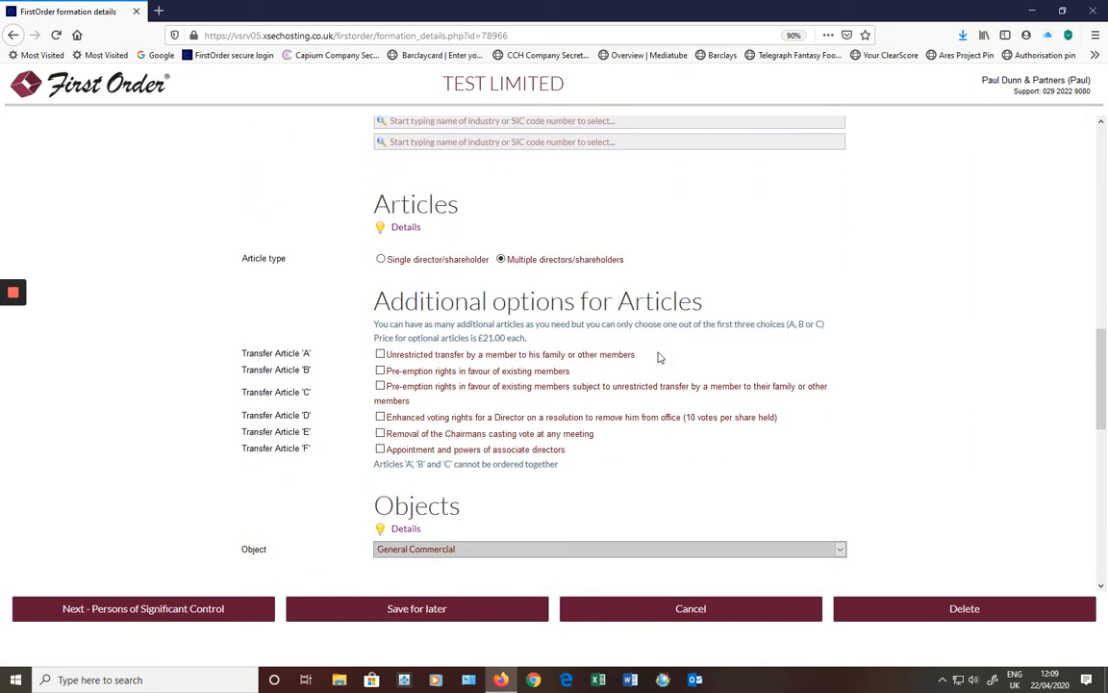
scroll(658, 358, "down", 1)
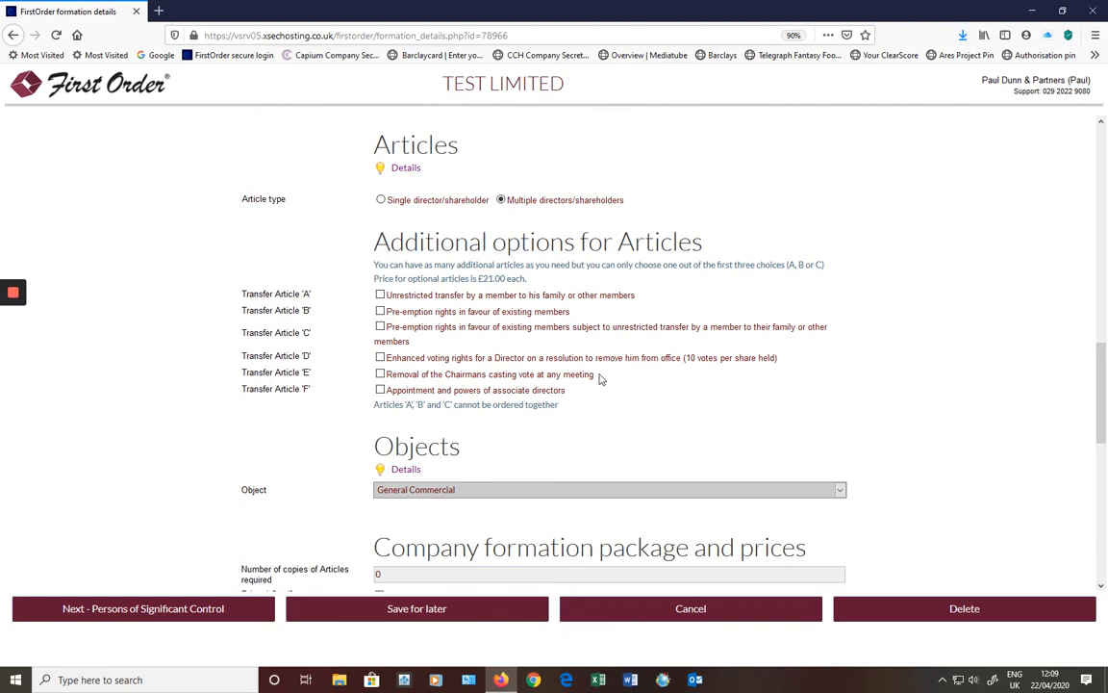
scroll(598, 379, "down", 2)
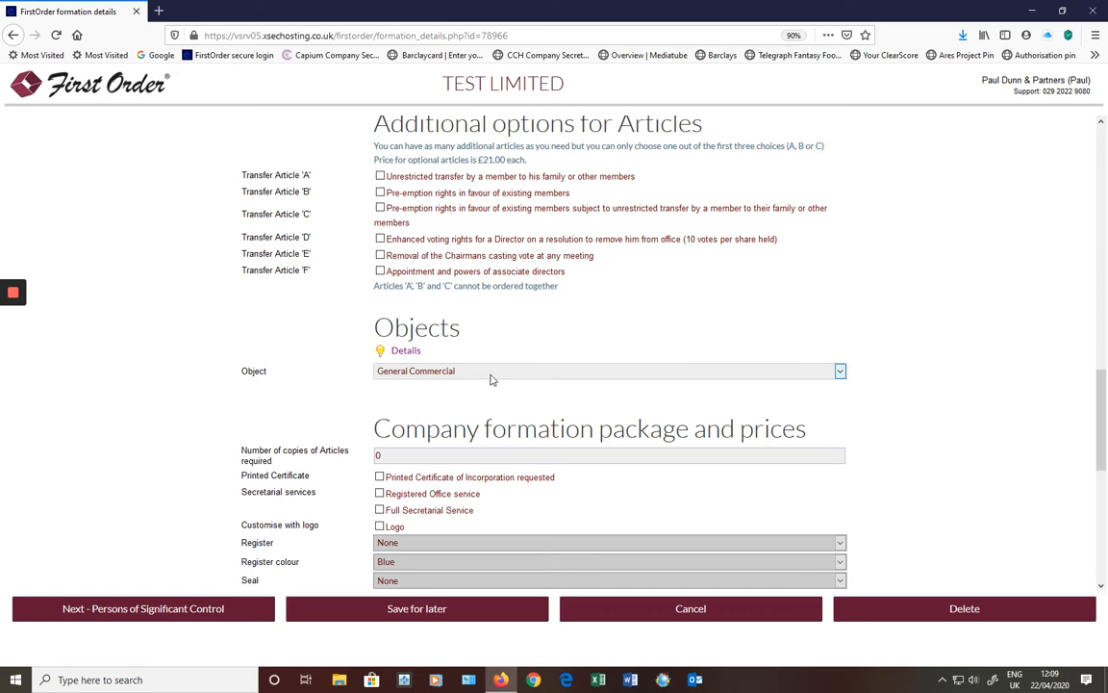
scroll(467, 389, "down", 2)
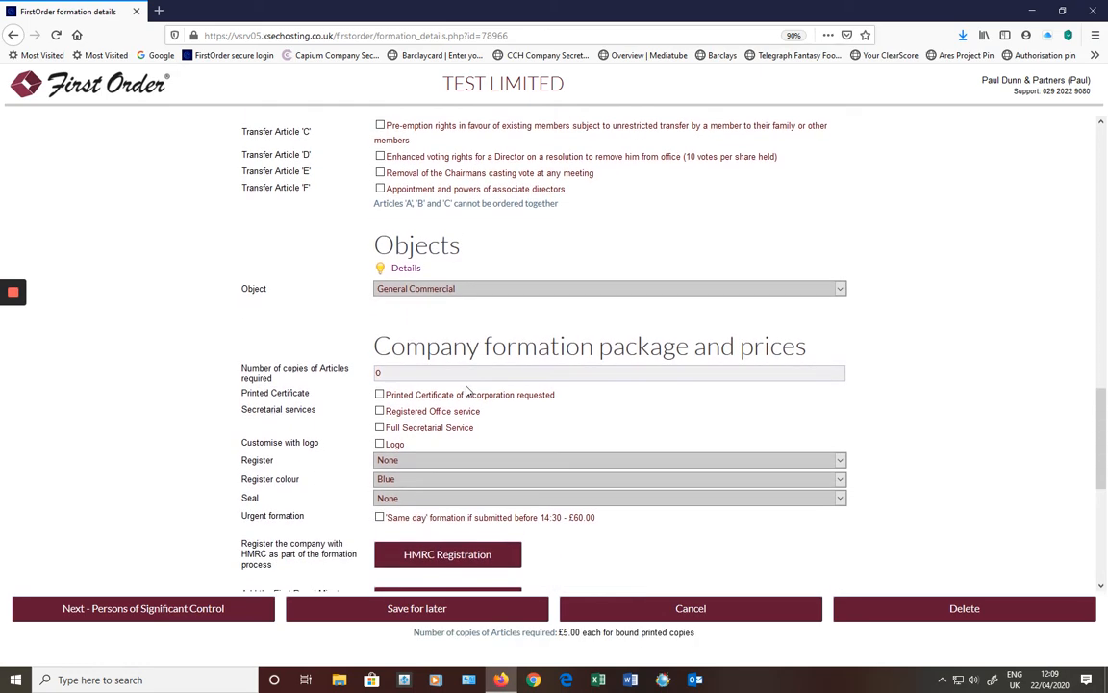
scroll(466, 389, "down", 1)
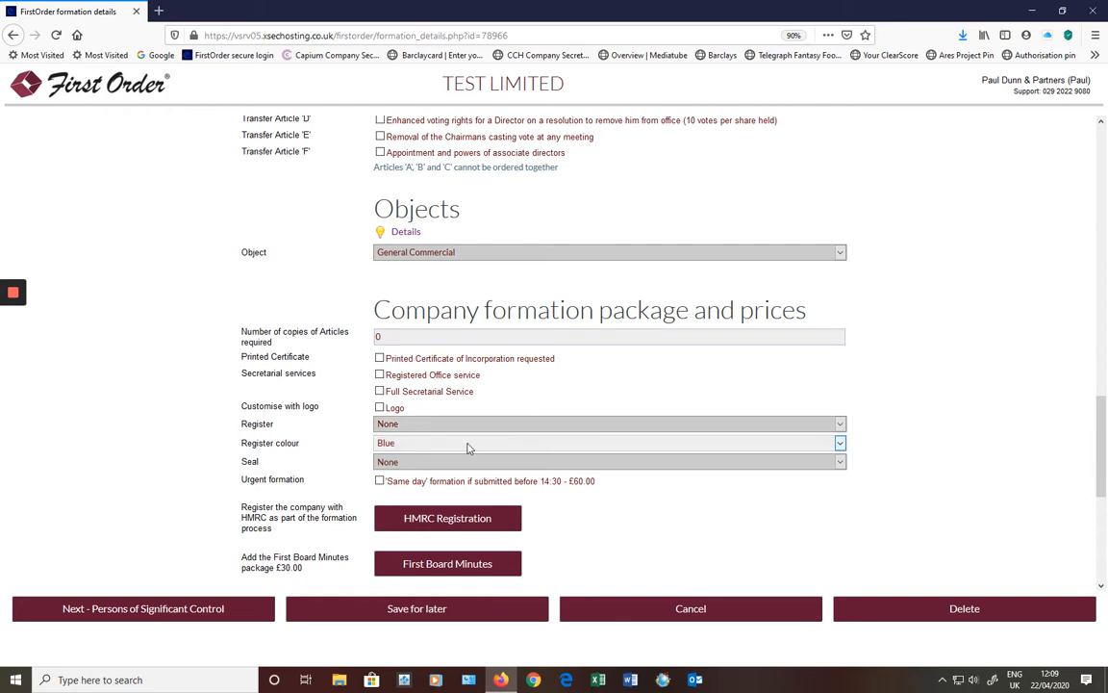
scroll(597, 447, "down", 2)
scroll(596, 447, "down", 1)
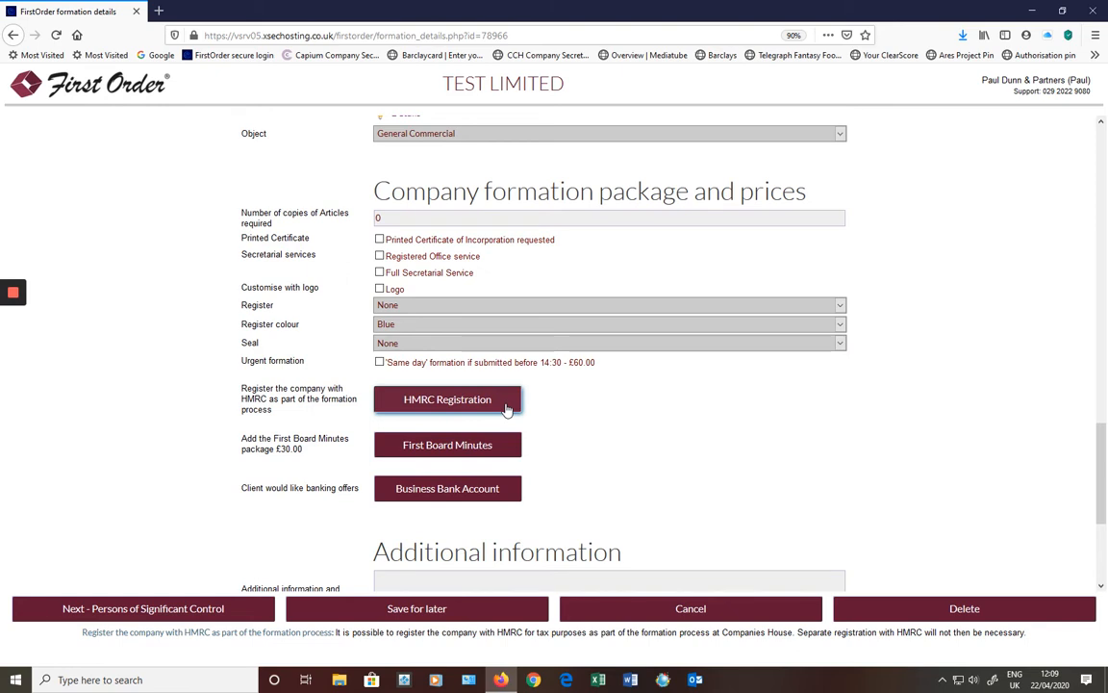
scroll(572, 450, "down", 1)
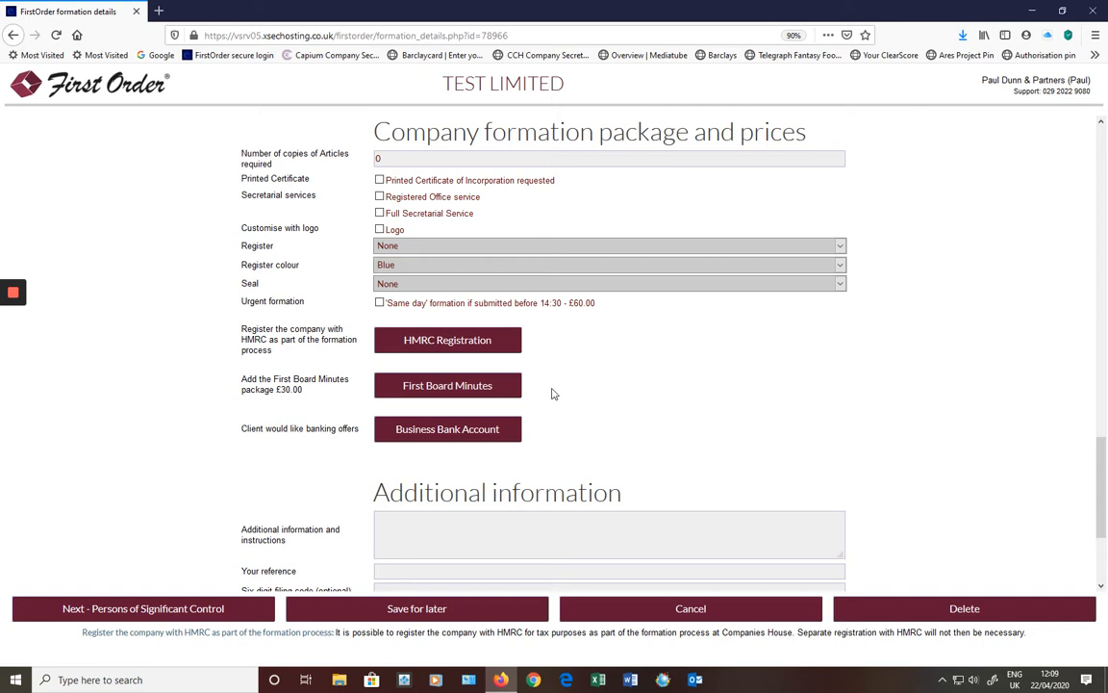
scroll(553, 394, "down", 3)
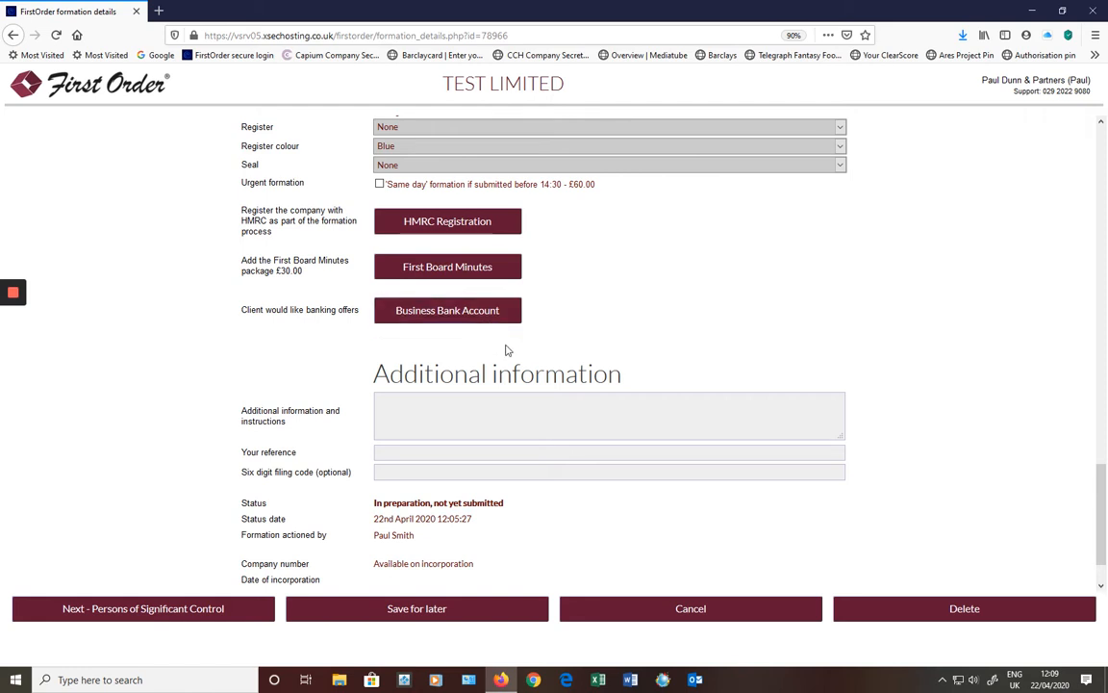
scroll(507, 349, "down", 1)
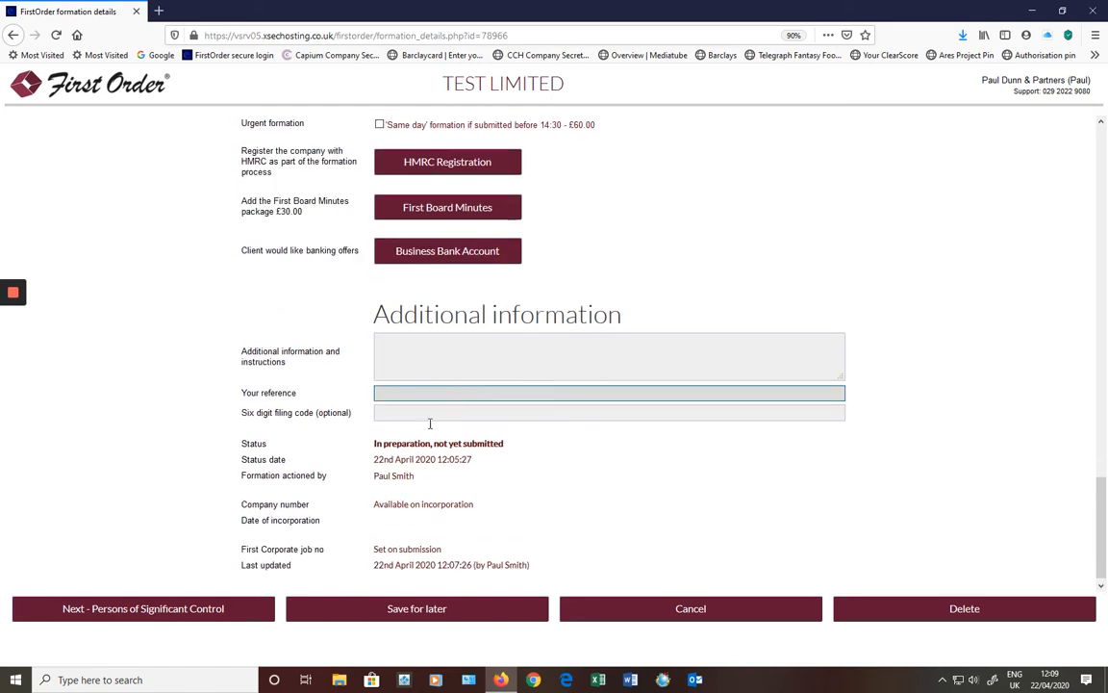
left_click(209, 609)
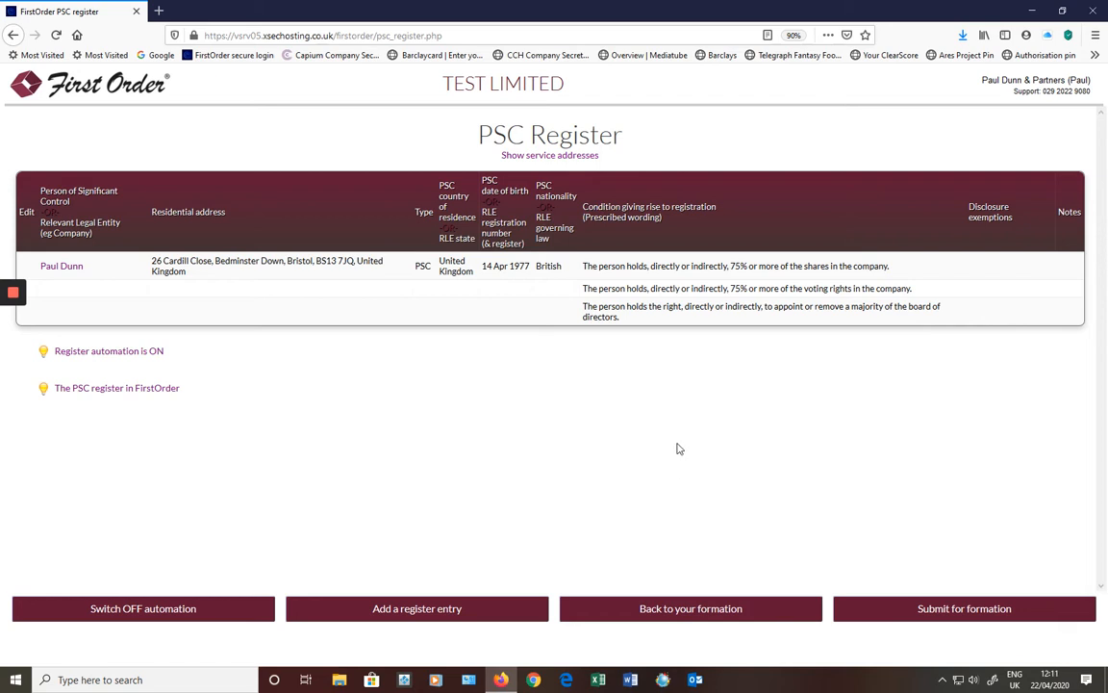
Return from the PSC register to the formation details and delete the Test Limited formation
left_click(738, 620)
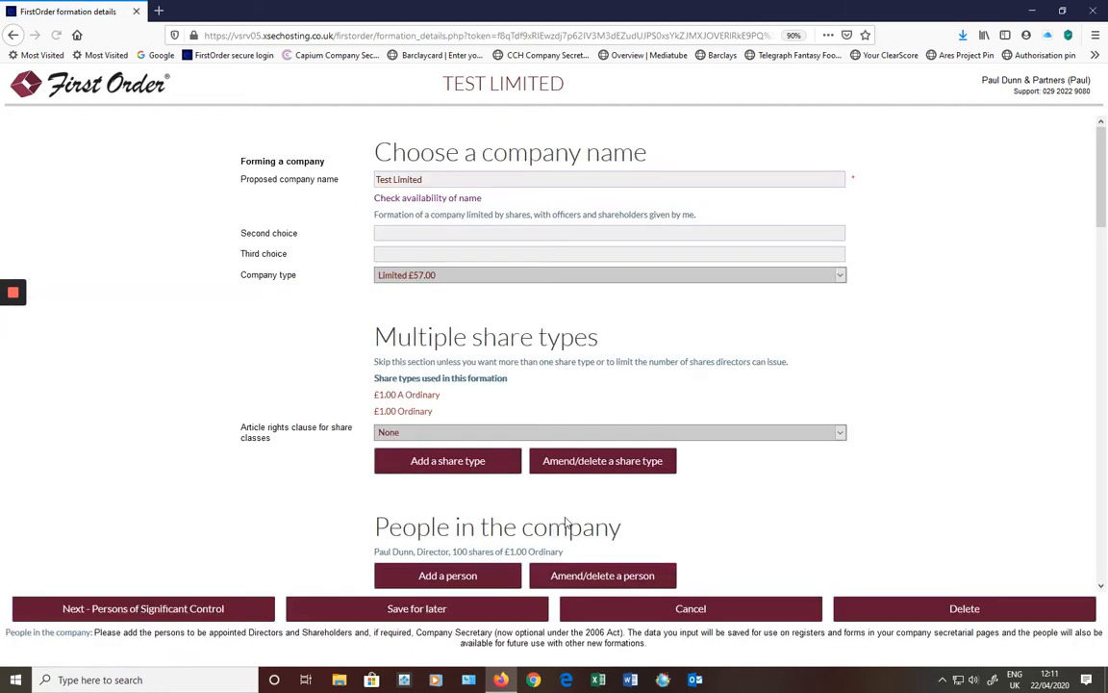
left_click(904, 613)
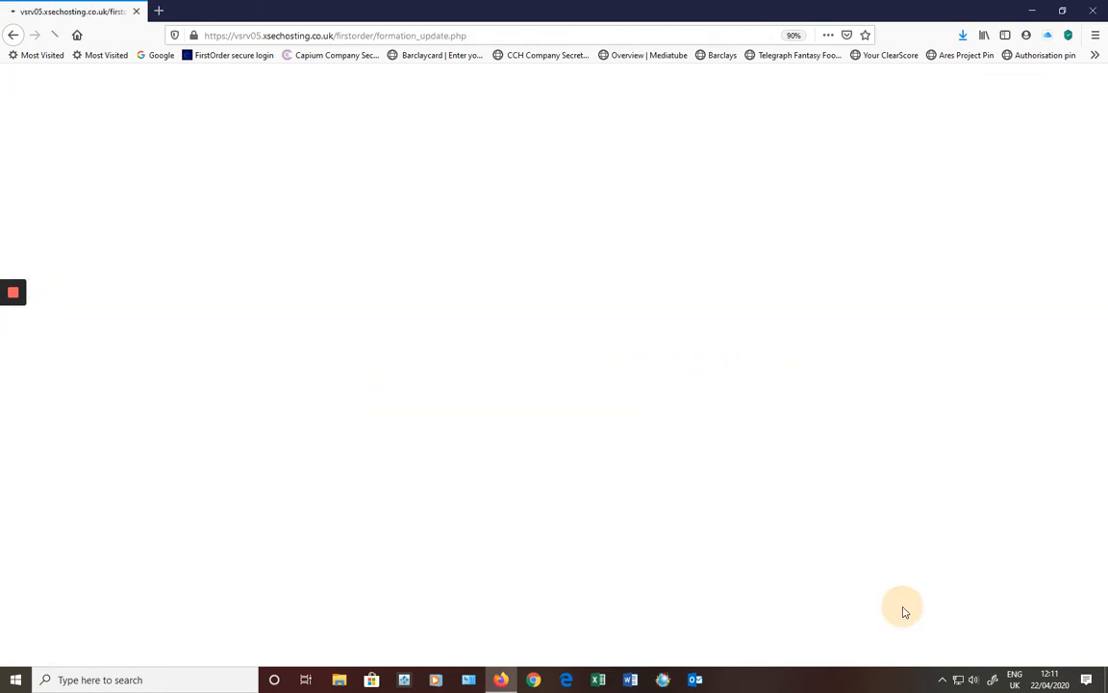
Confirm the deletion of the Test Limited formation and return to the home page
left_click(404, 616)
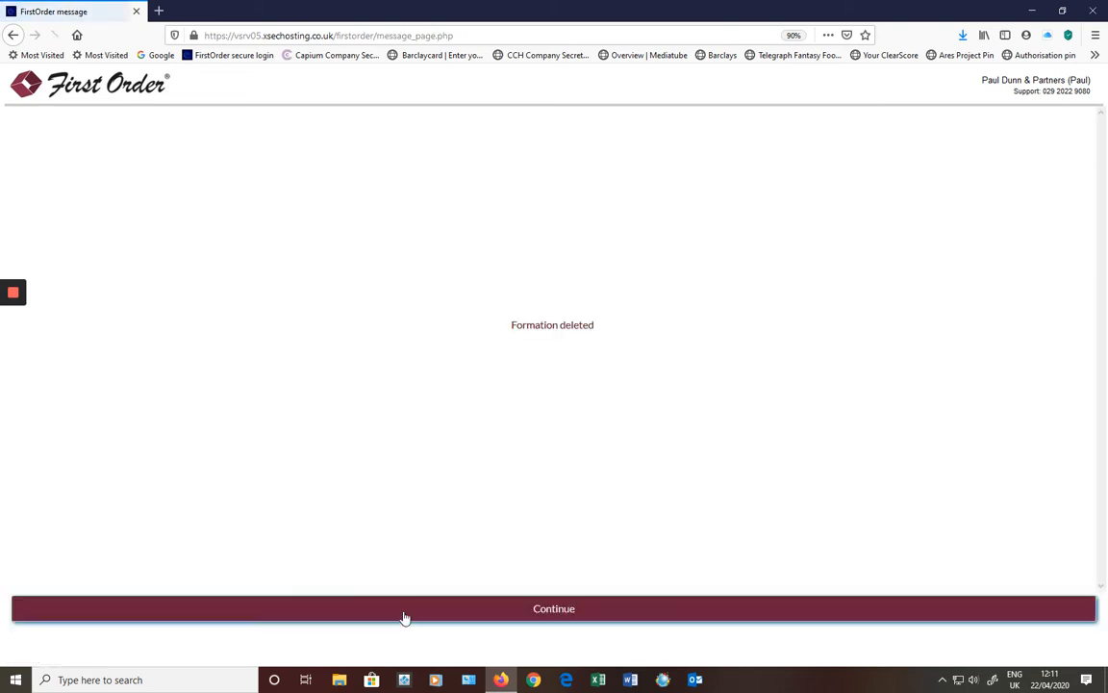
left_click(551, 612)
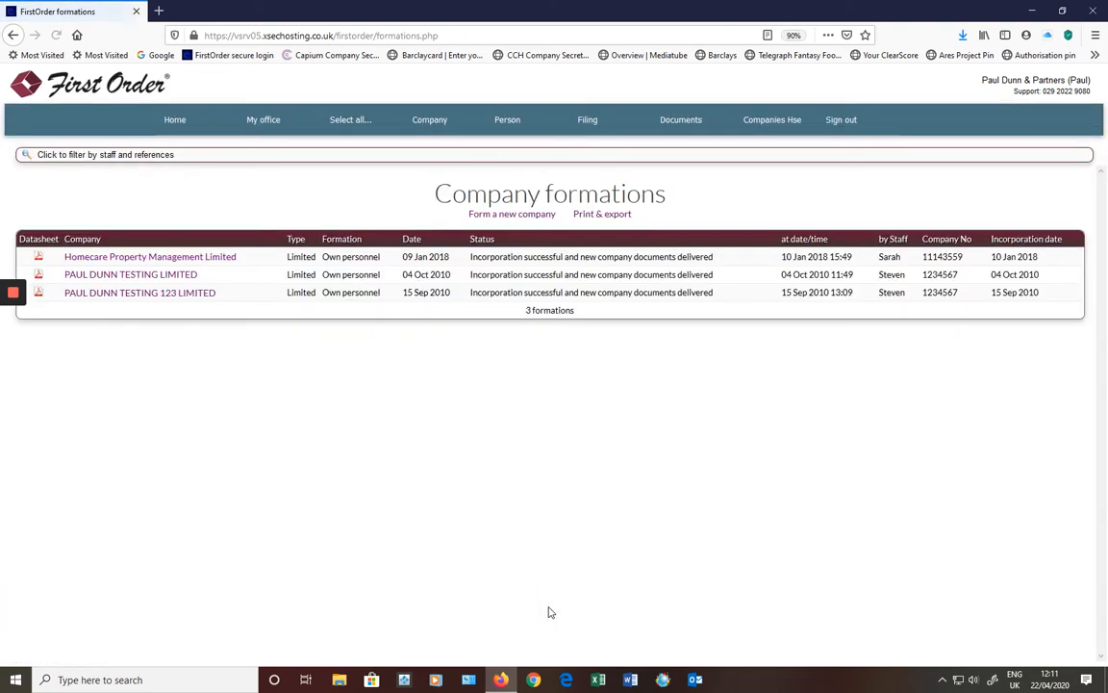
left_click(207, 125)
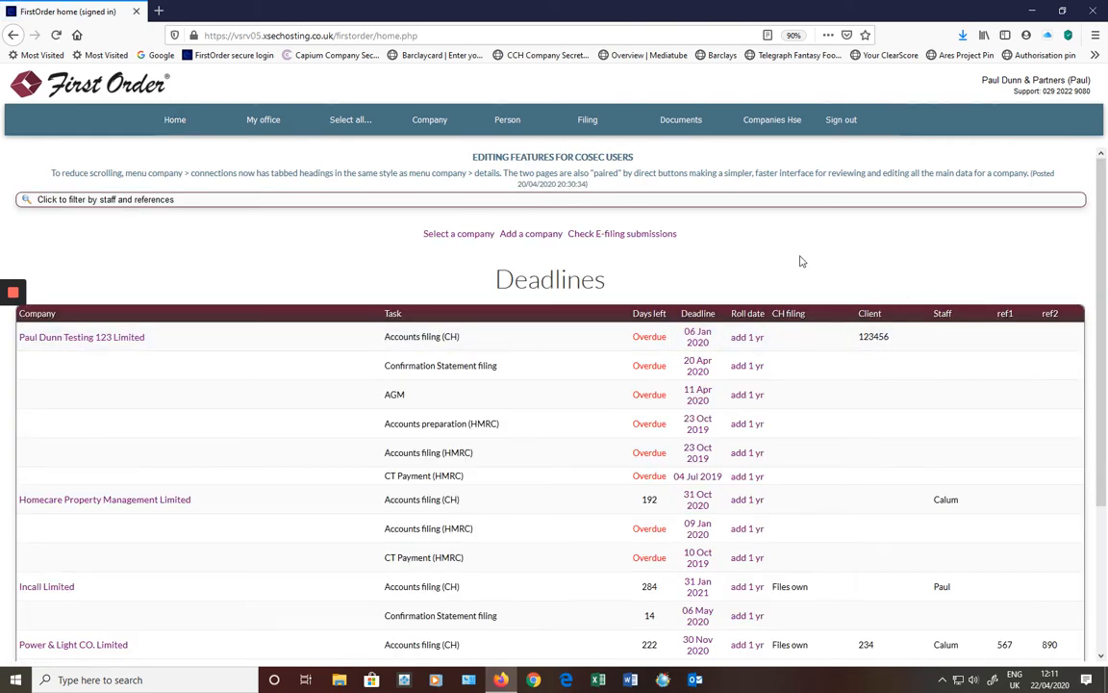
Examine the deadlines and formations listed on the home page
scroll(801, 260, "down", 3)
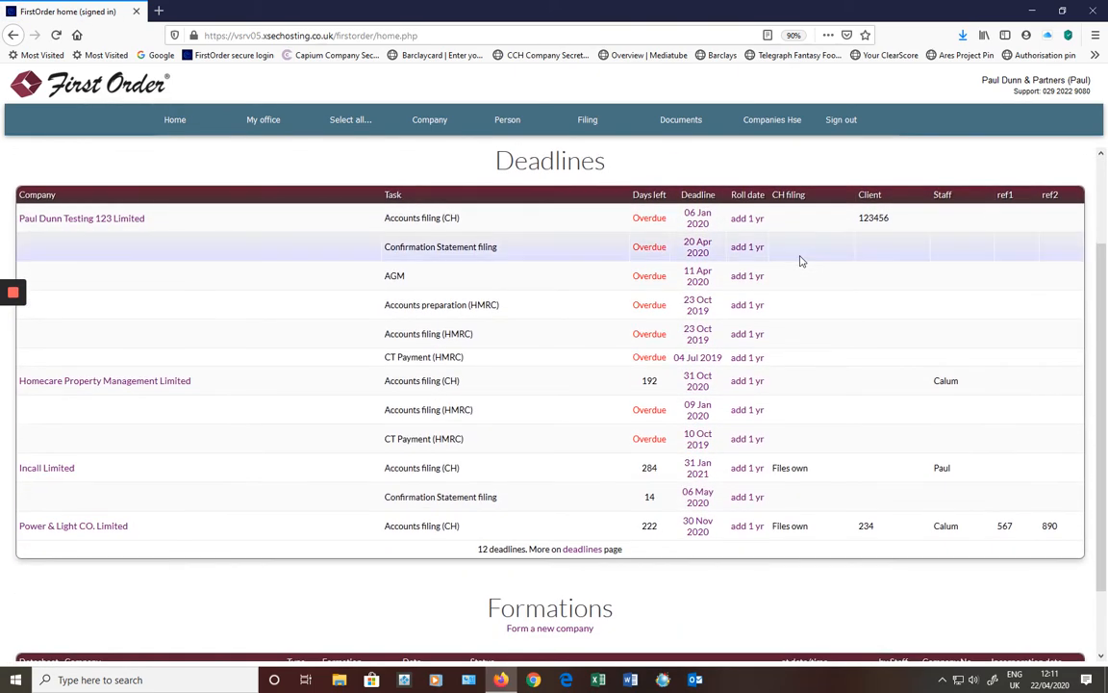
scroll(800, 261, "down", 1)
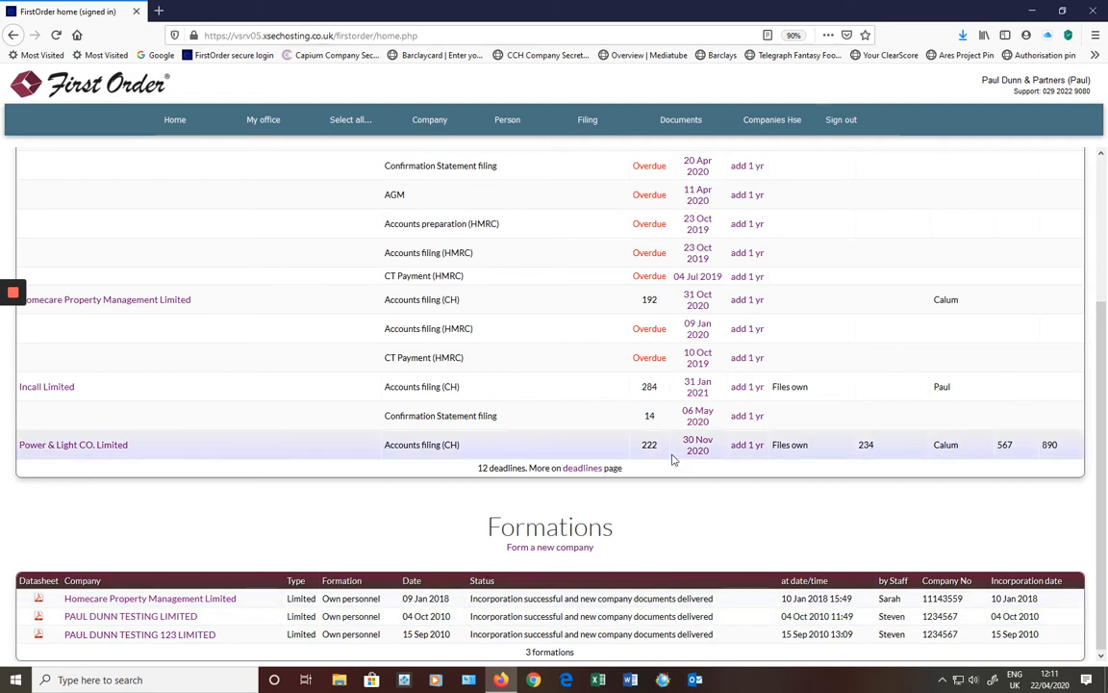
scroll(672, 458, "up", 1)
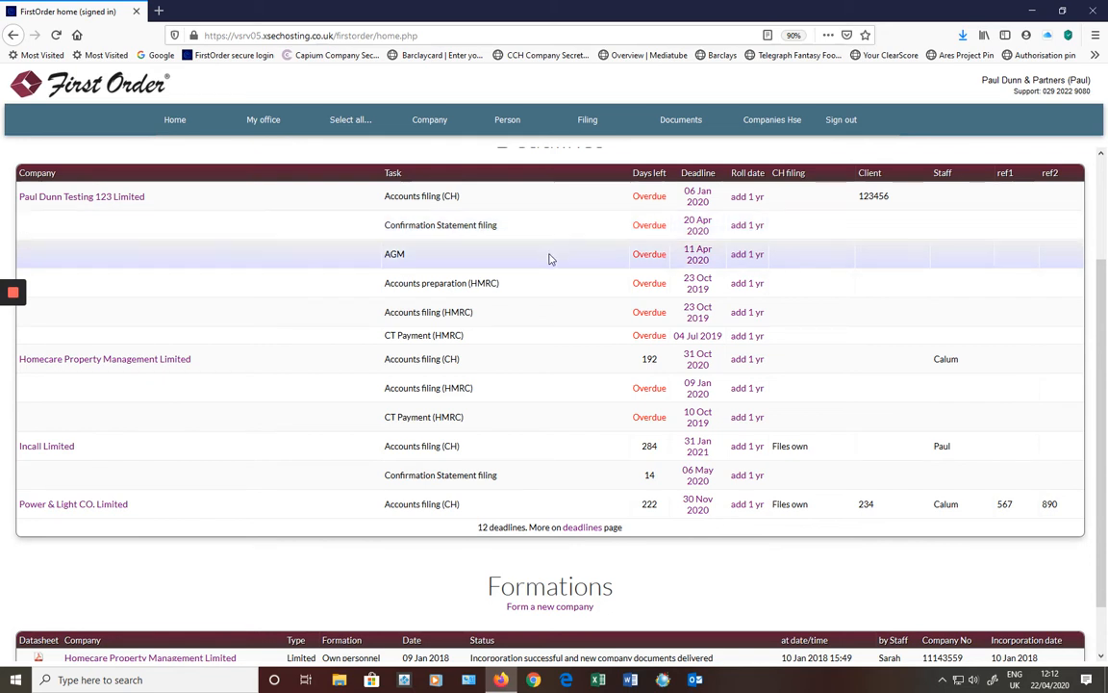
scroll(544, 365, "up", 1)
scroll(543, 365, "up", 2)
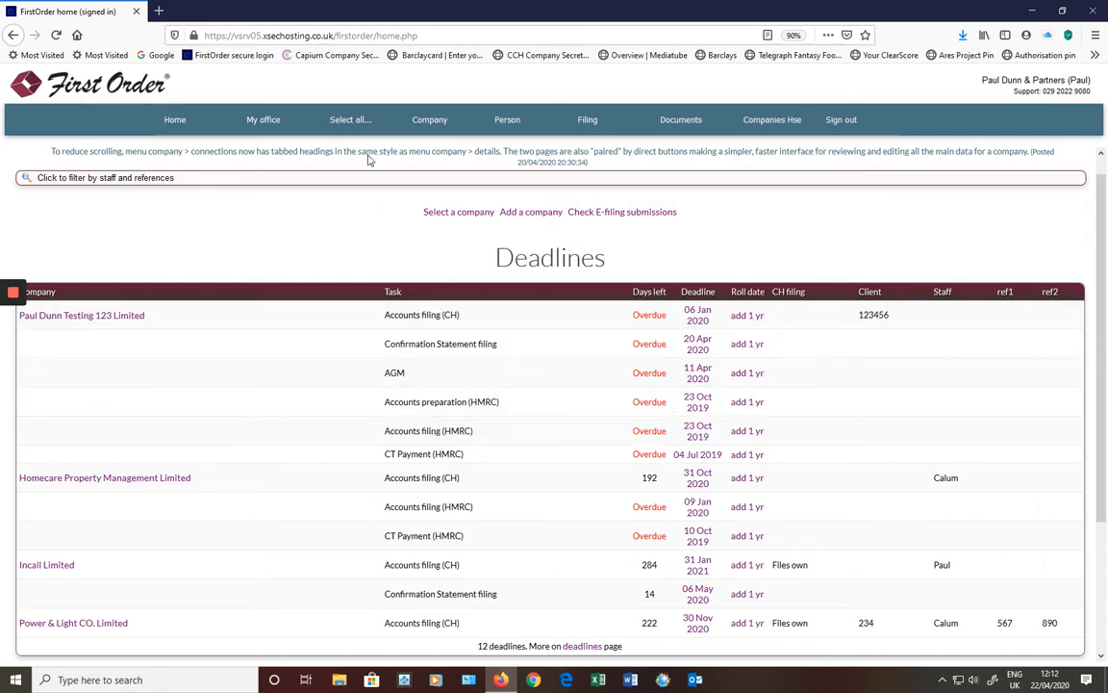
View the Companies House accounts deadlines and return to the home page
mouse_move(359, 122)
mouse_move(358, 147)
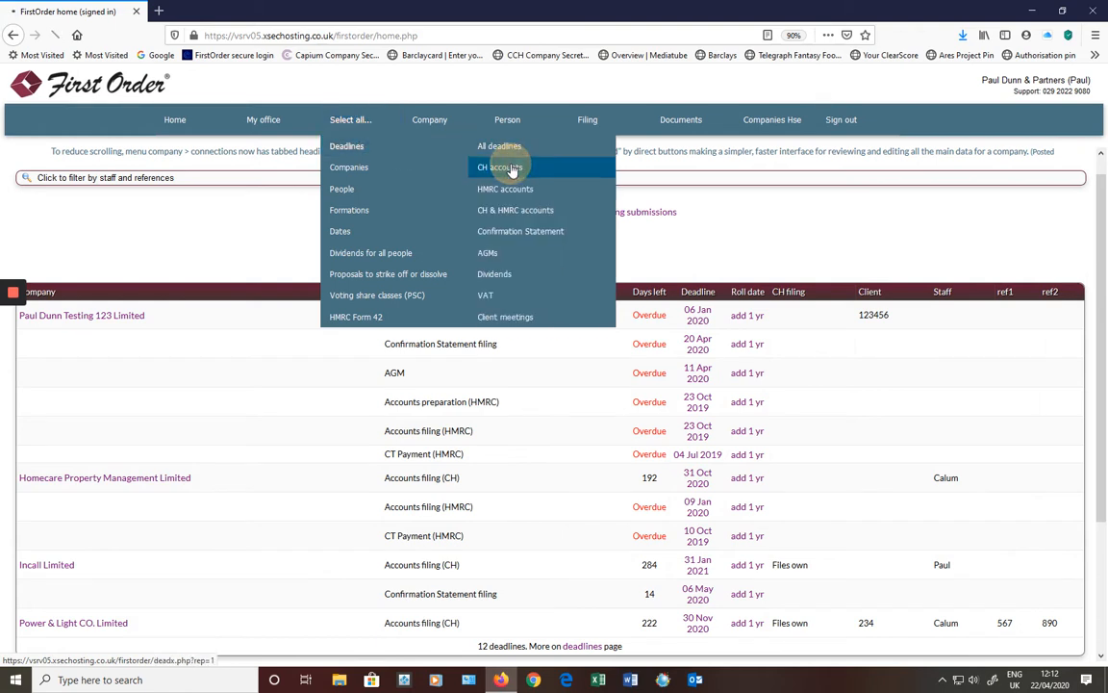
left_click(513, 168)
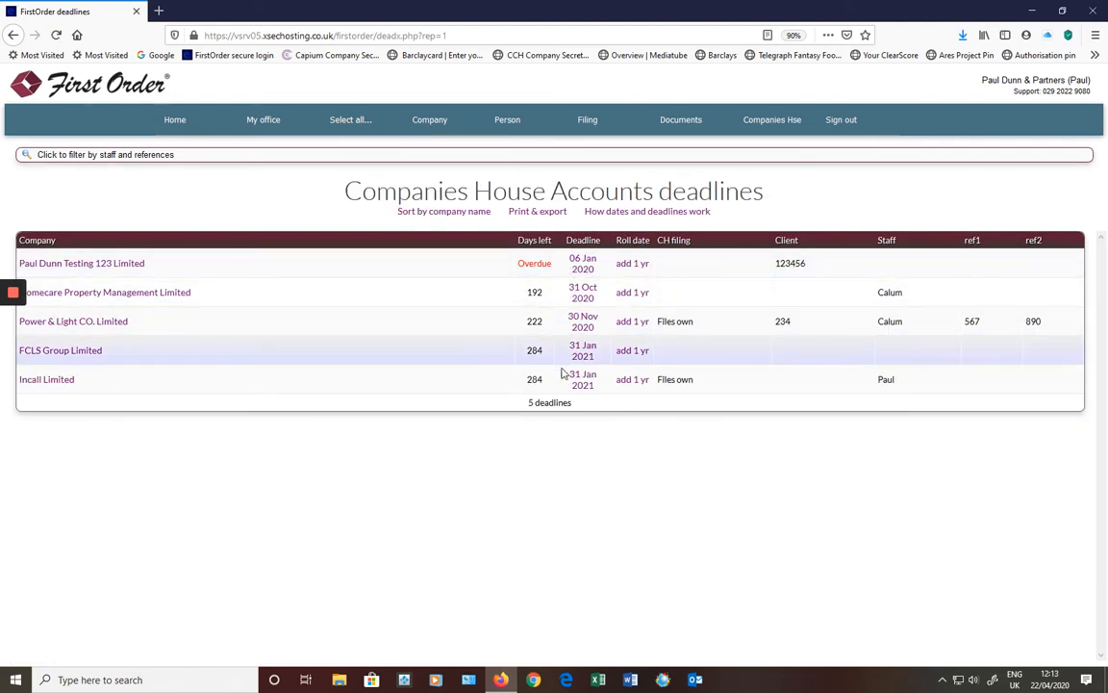
mouse_move(361, 133)
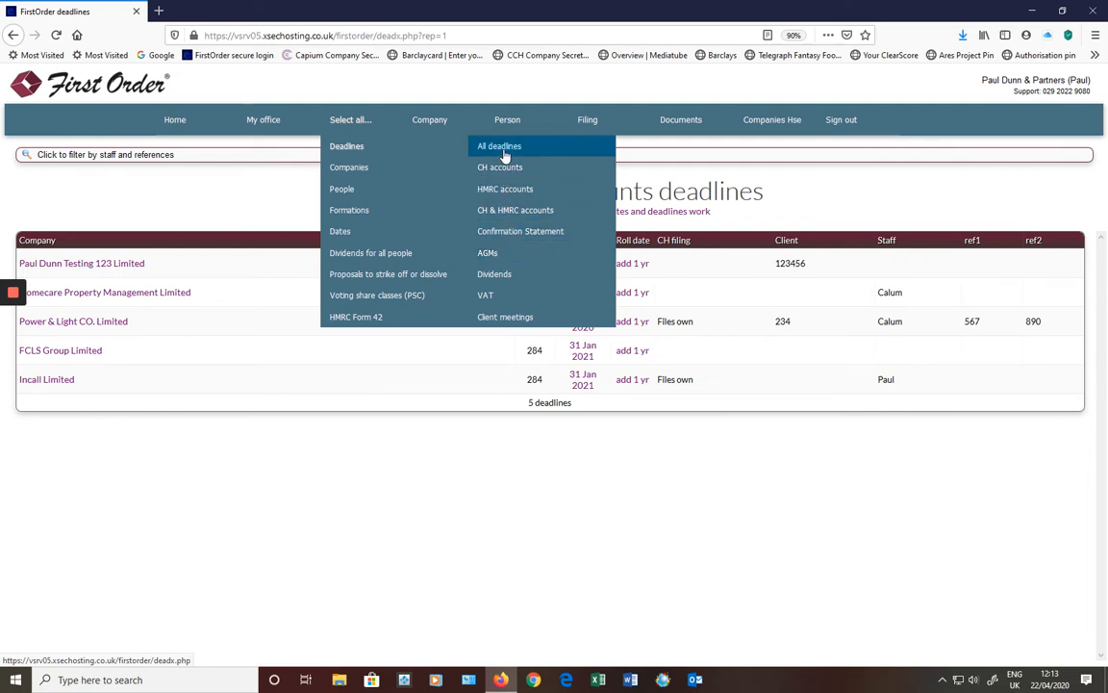
left_click(208, 123)
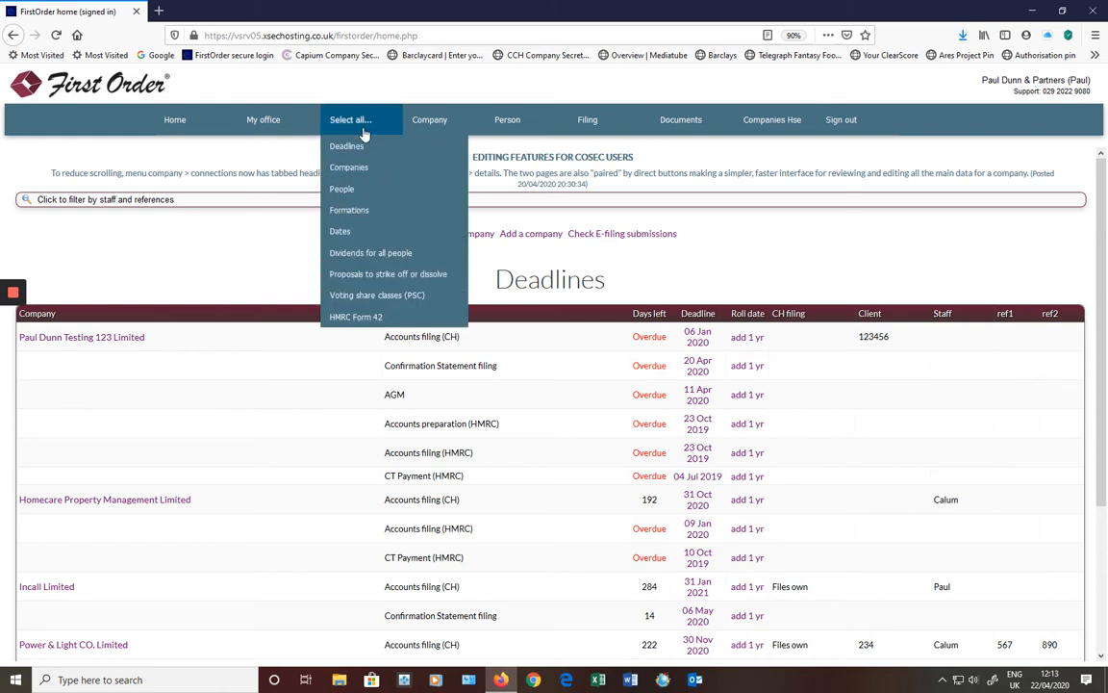
Show the list of all companies and expand its filter by staff and references
mouse_move(369, 173)
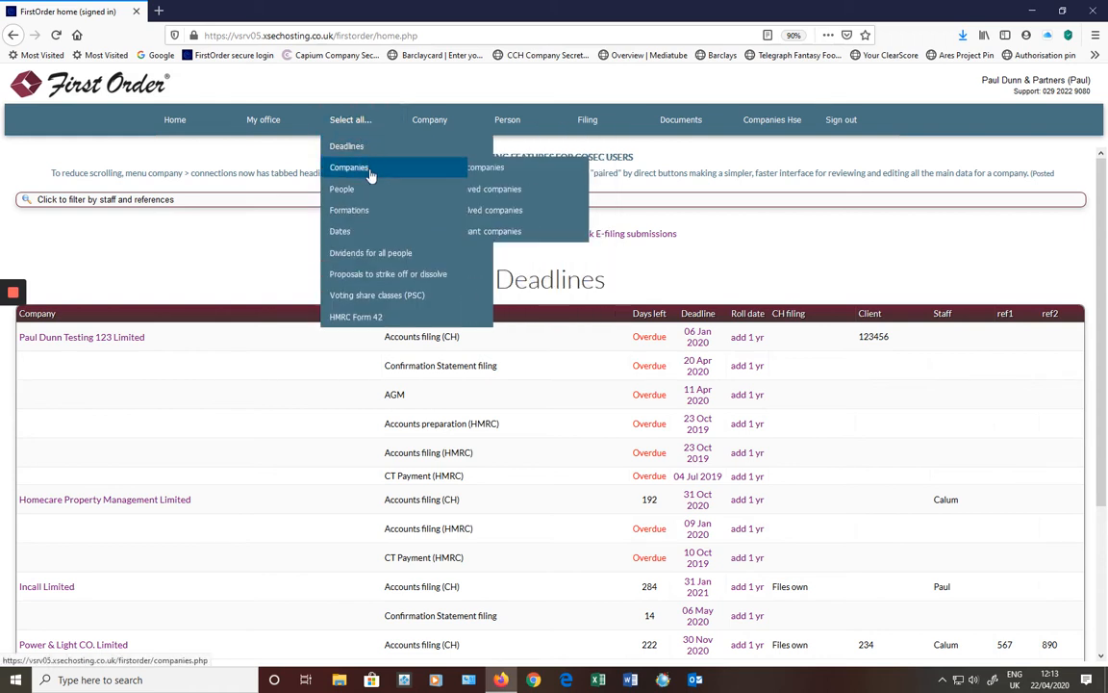
left_click(510, 176)
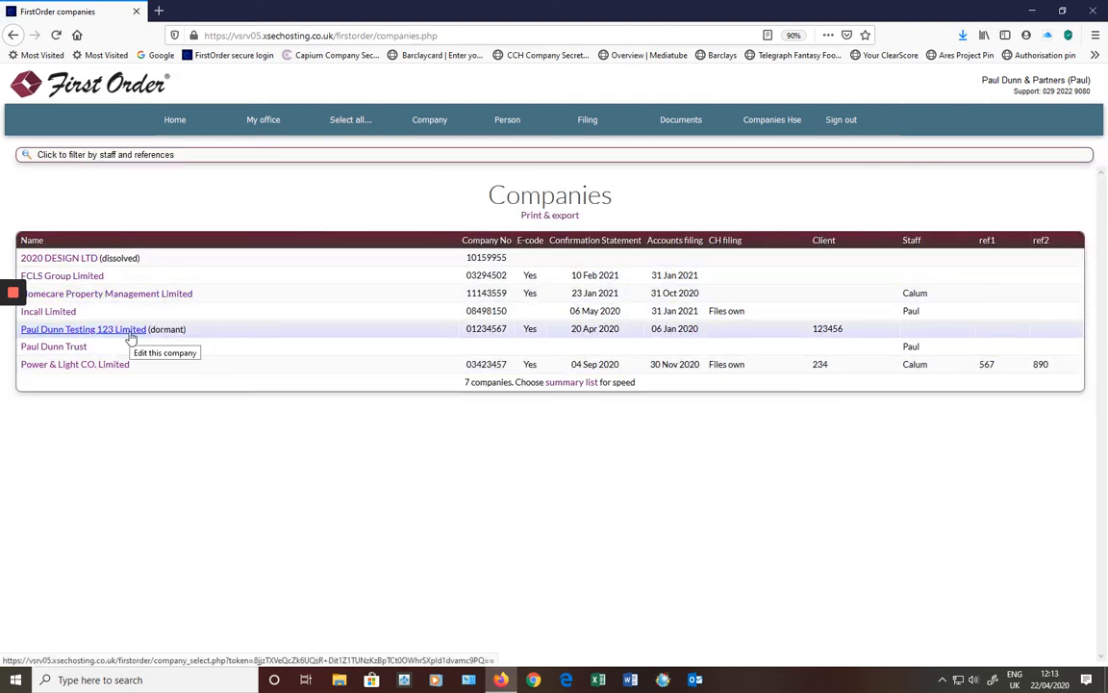
left_click(146, 158)
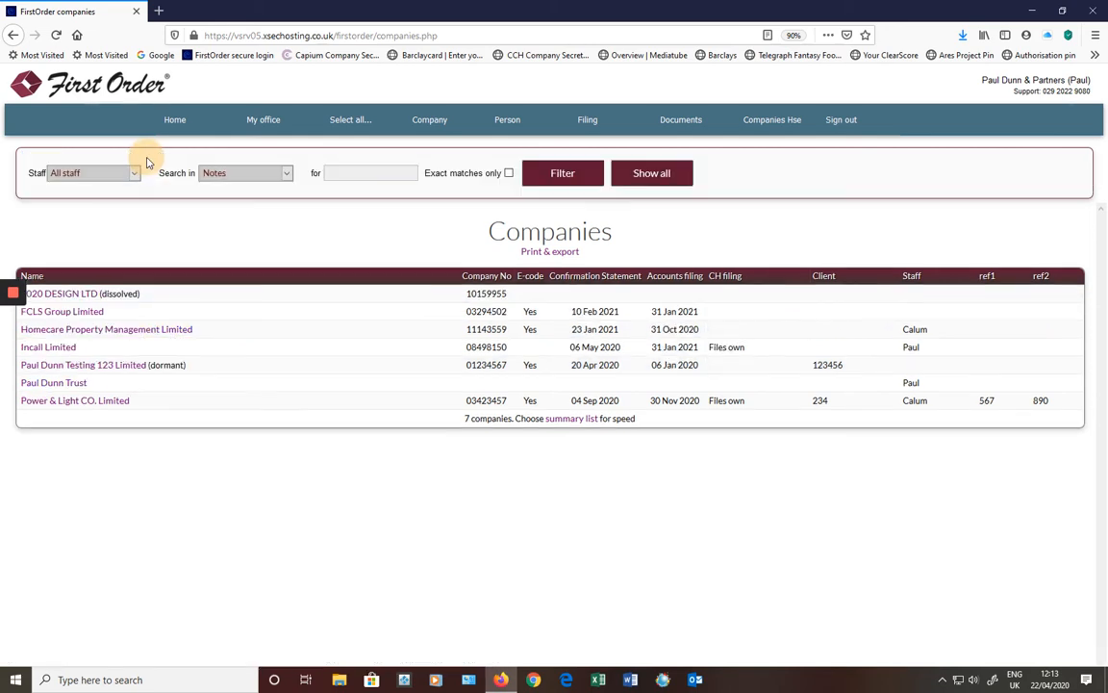
left_click(338, 173)
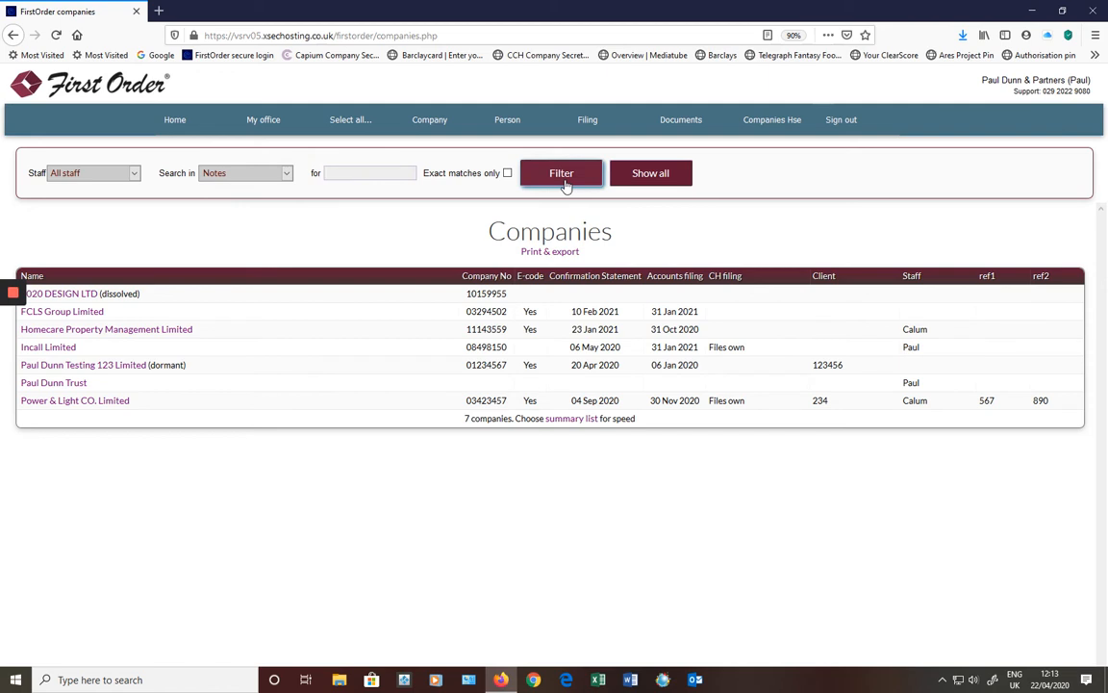
Select Paul Dunn Testing 123 Limited as the current company
mouse_move(429, 129)
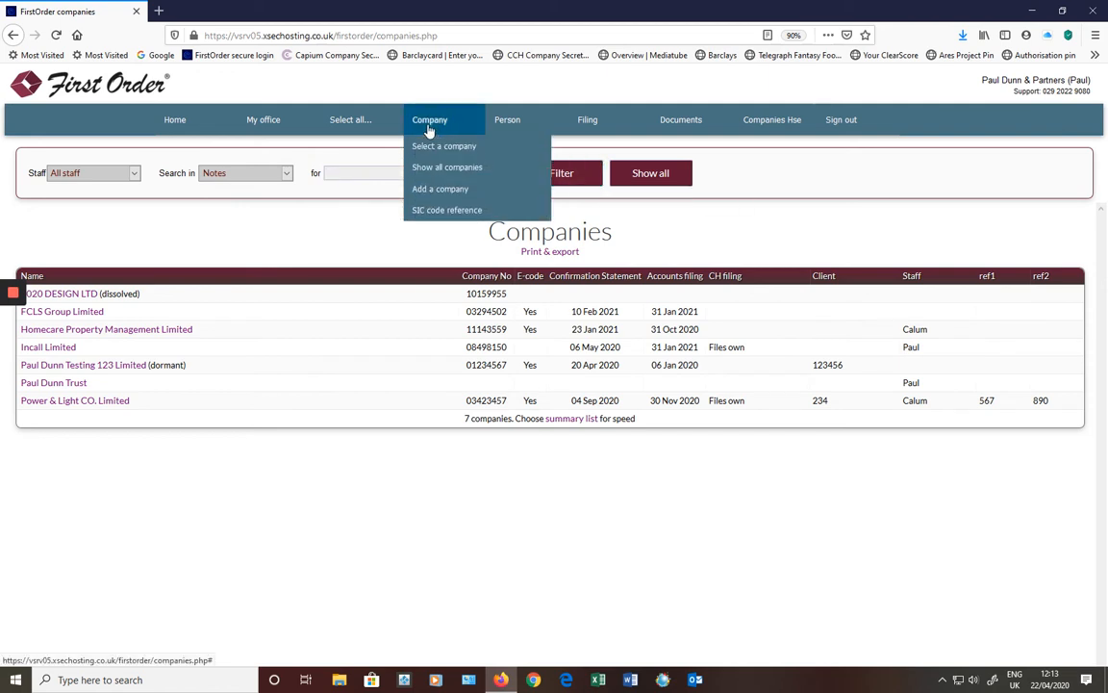
left_click(443, 149)
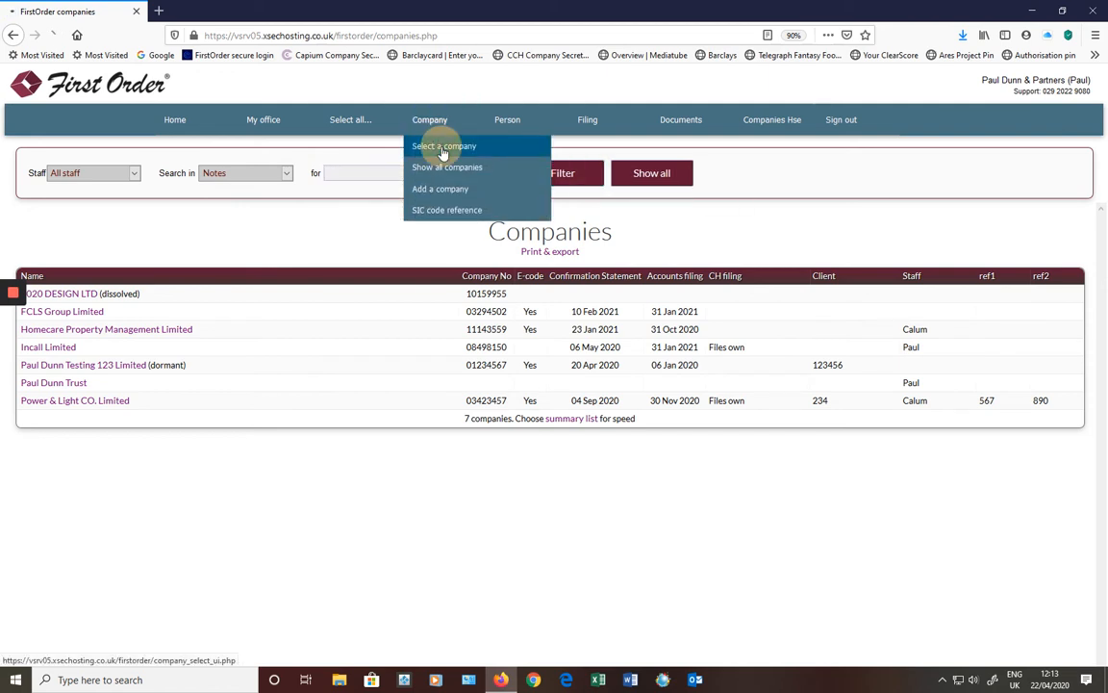
left_click(426, 355)
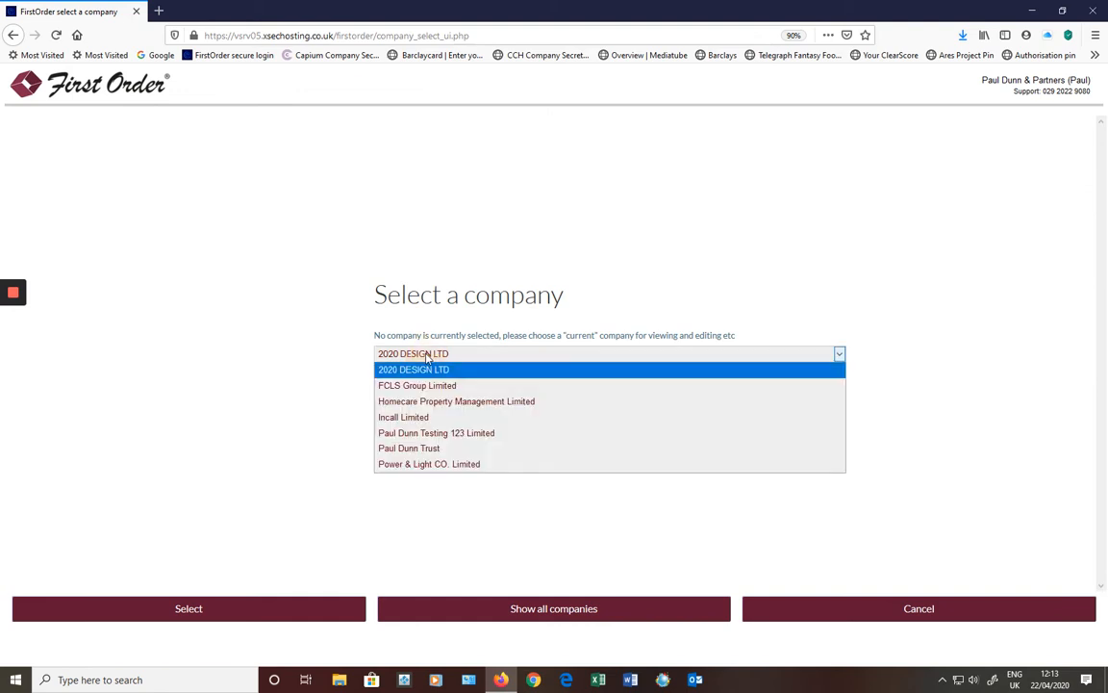
key("p")
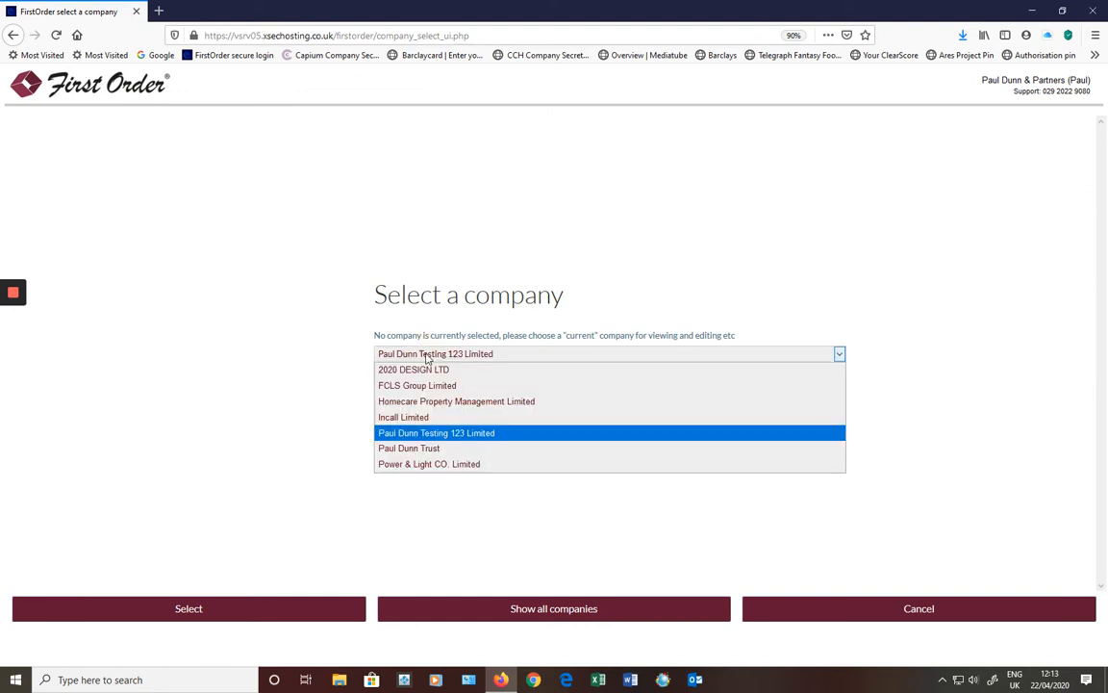
left_click(441, 433)
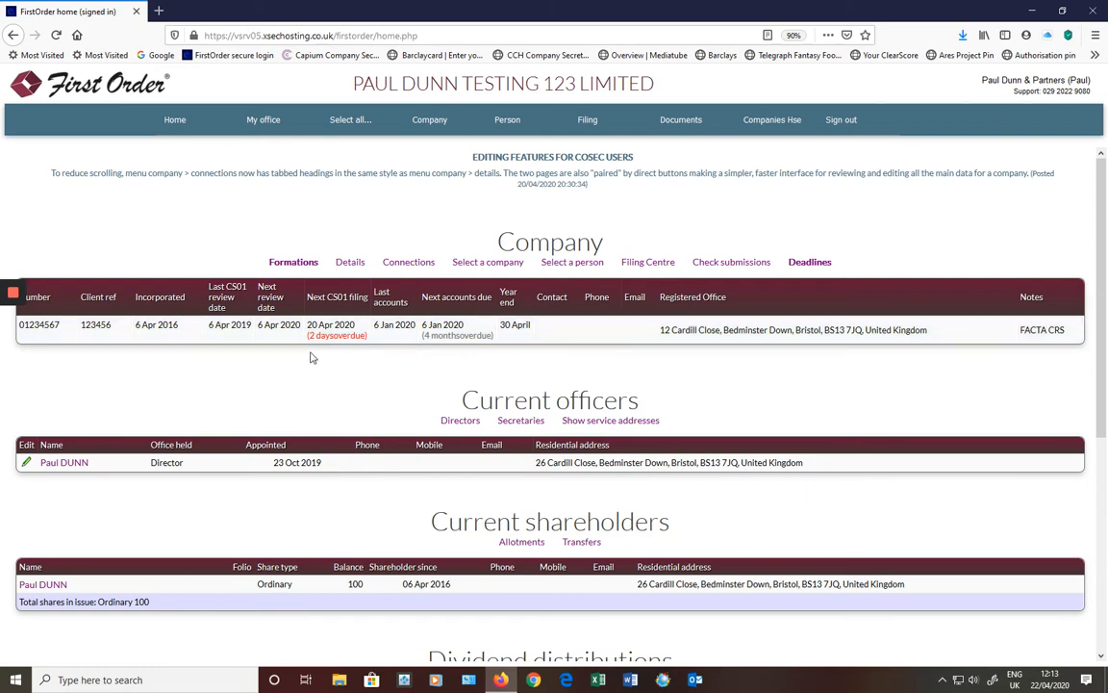
Examine the selected company's details, current officers, shareholders and dividend distributions on its overview
scroll(310, 358, "down", 1)
scroll(310, 358, "down", 1)
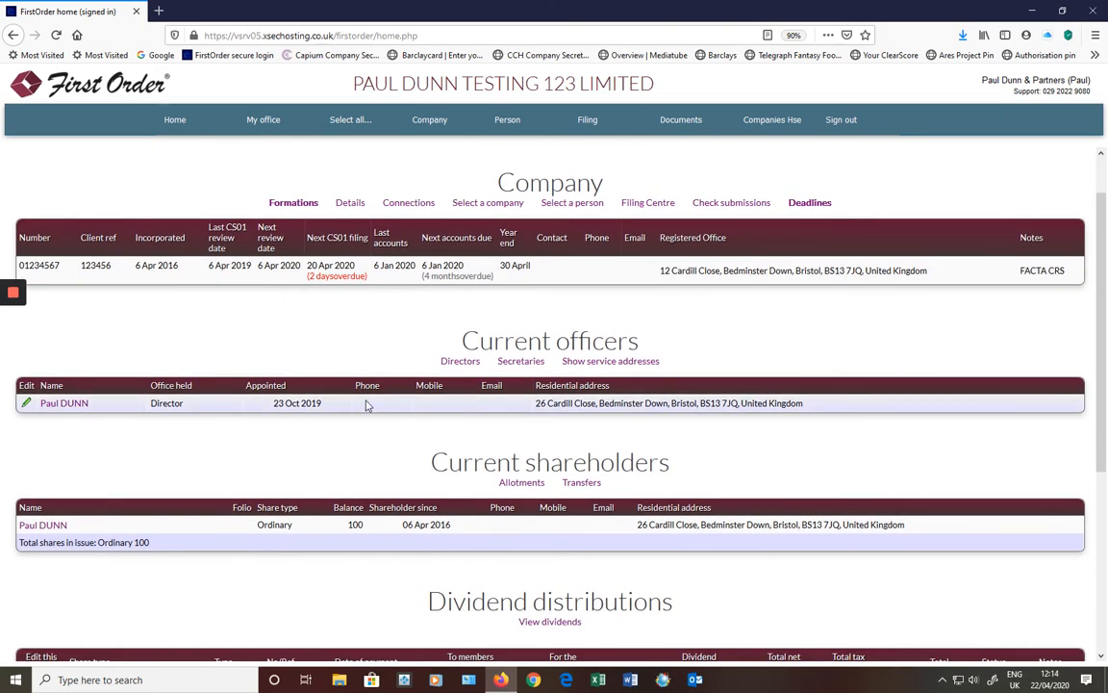
scroll(366, 404, "down", 1)
scroll(366, 404, "down", 1)
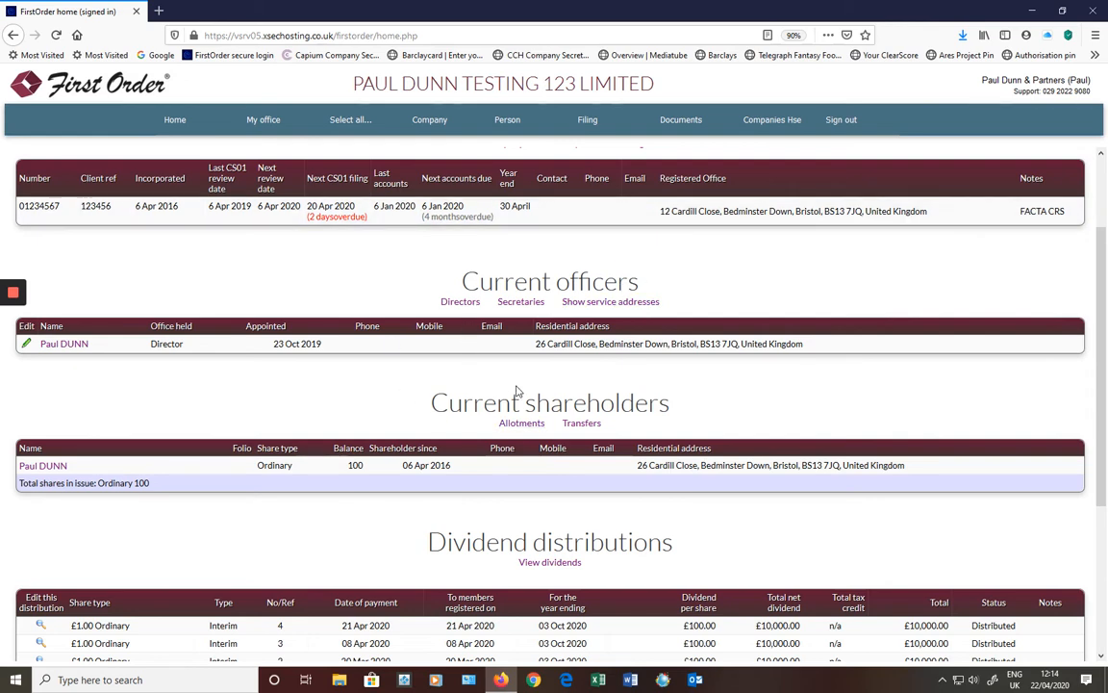
scroll(375, 400, "up", 1)
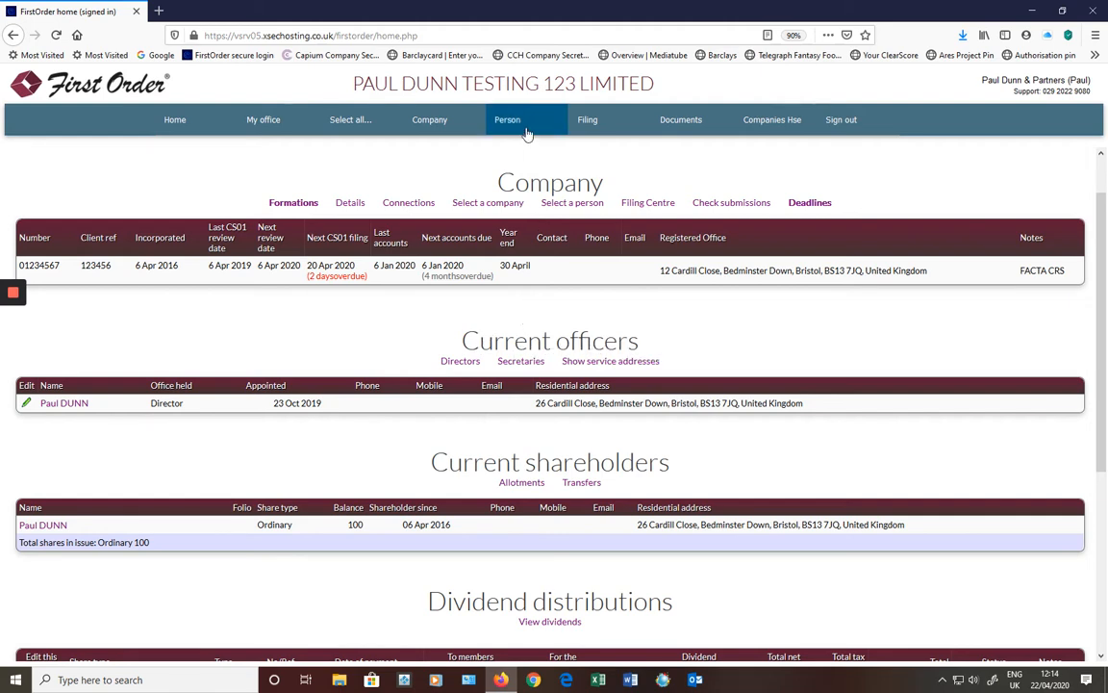
Add a new person entry and examine its personal details, service and residential address, and disclosure exemption fields
mouse_move(527, 129)
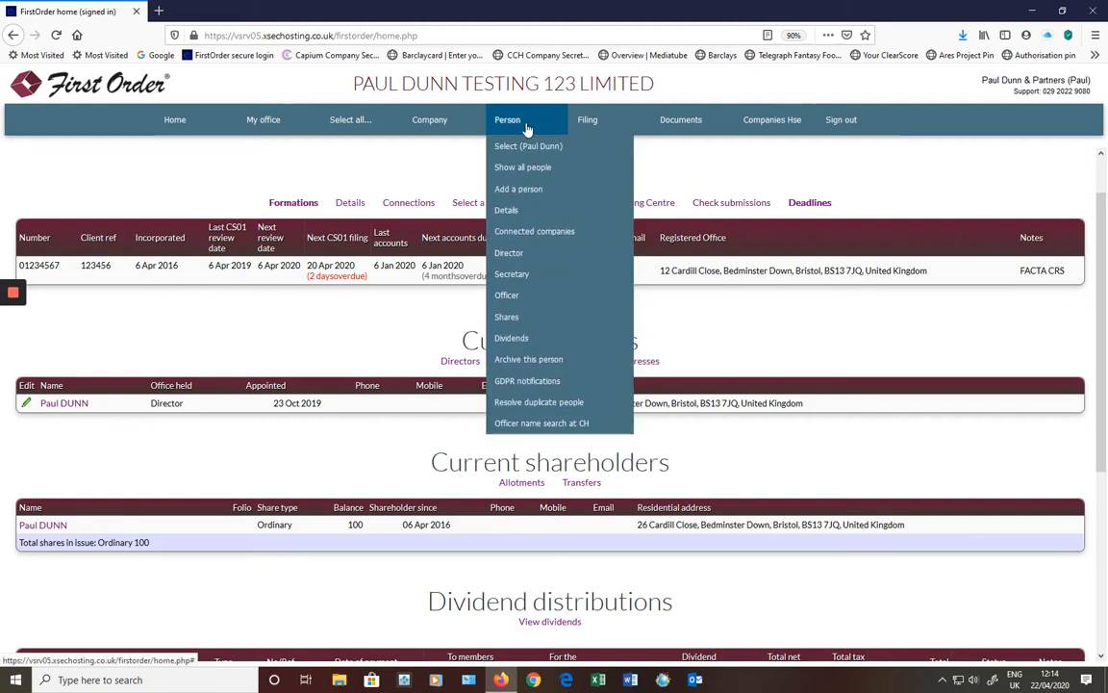
left_click(532, 190)
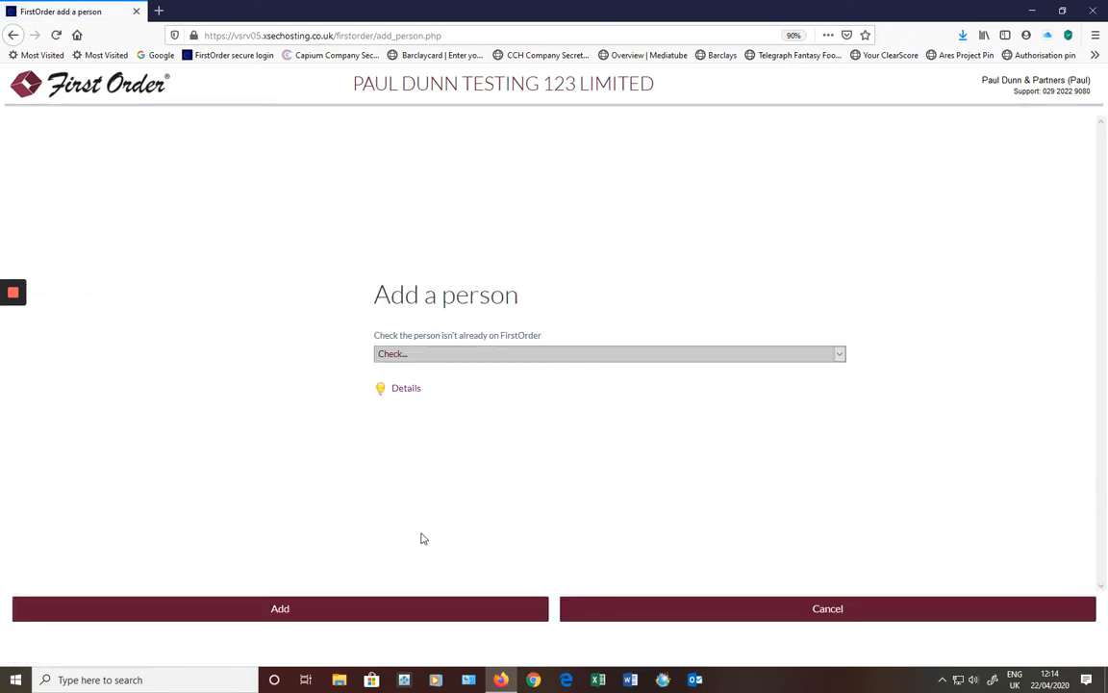
left_click(360, 609)
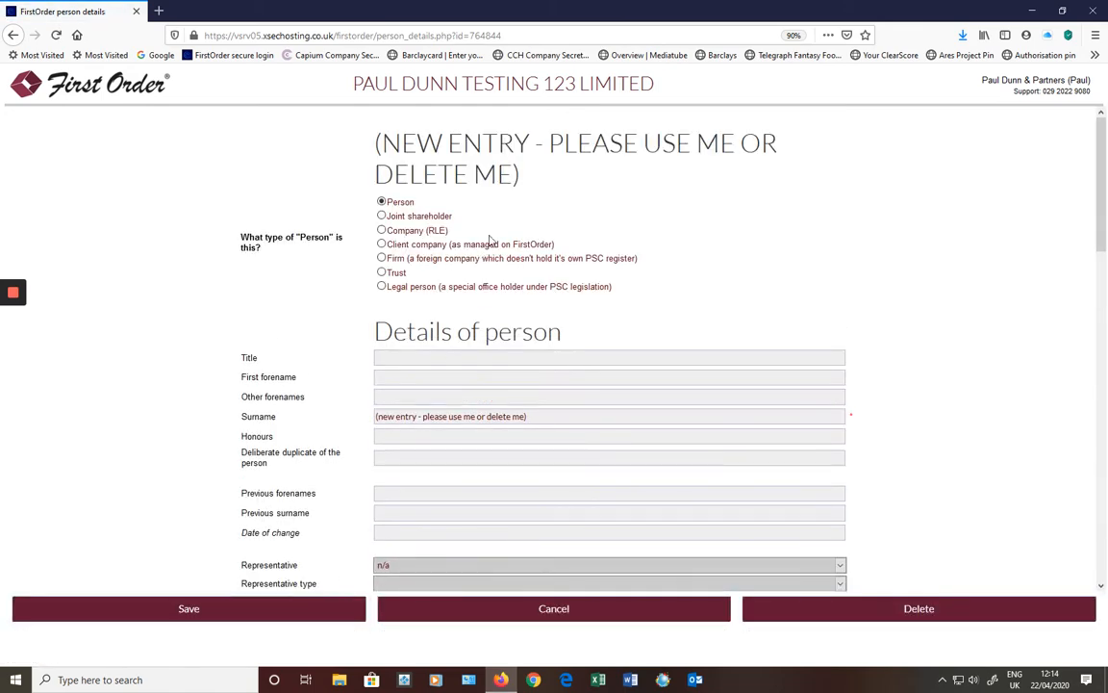
scroll(490, 240, "down", 3)
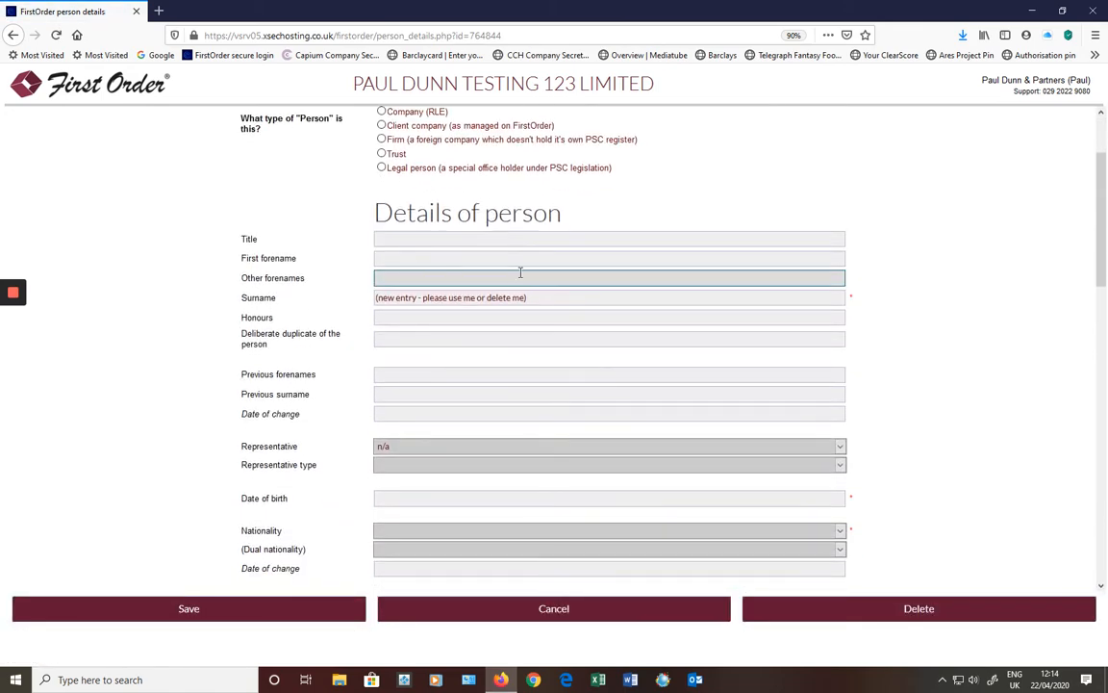
scroll(520, 273, "down", 3)
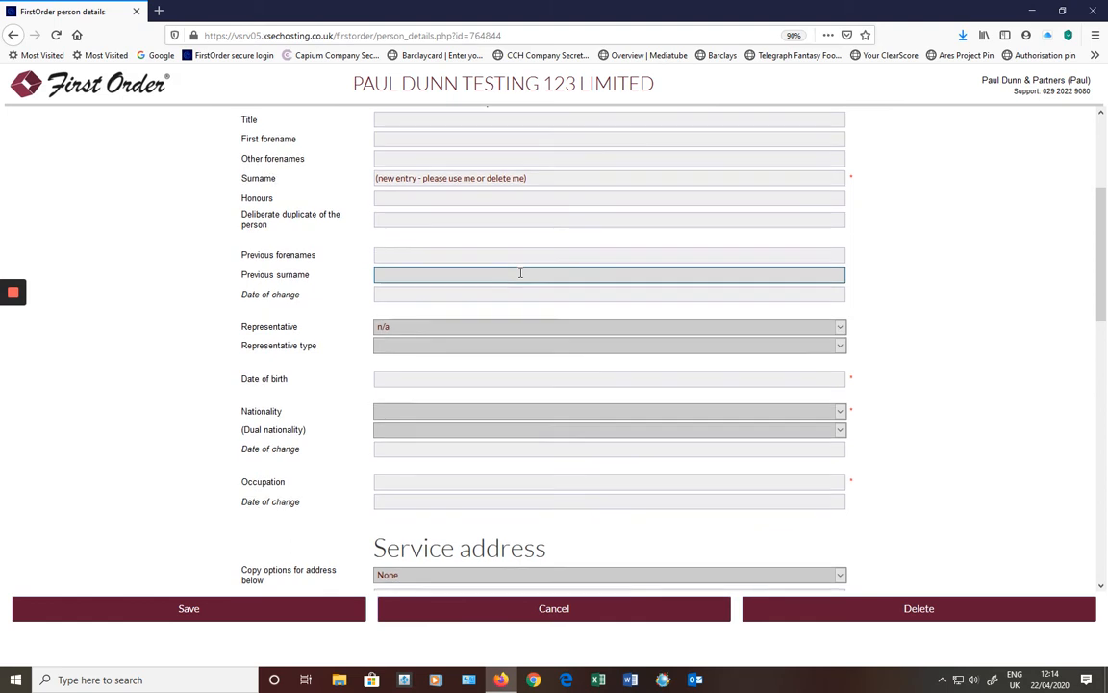
scroll(520, 272, "down", 4)
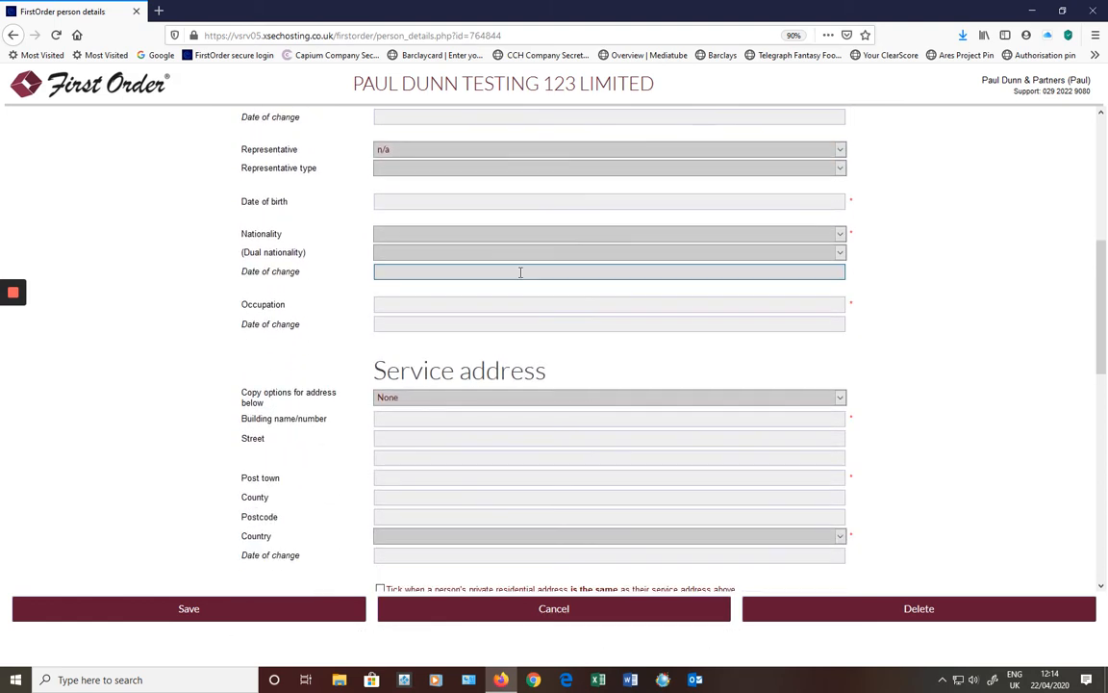
scroll(520, 273, "down", 3)
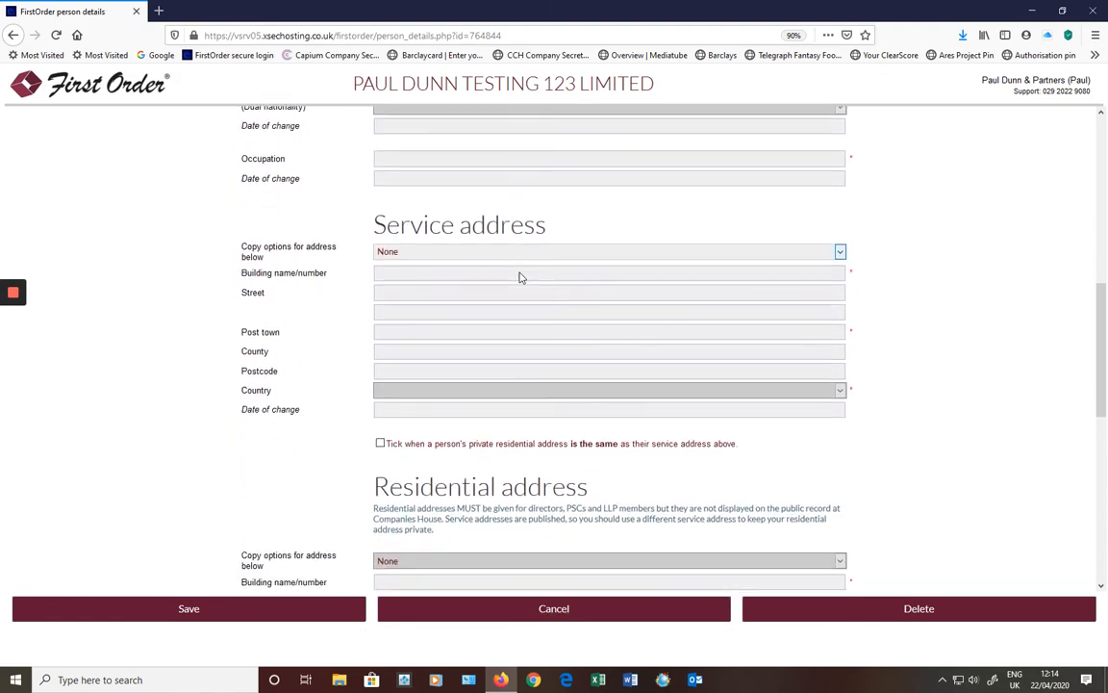
scroll(521, 277, "down", 1)
scroll(520, 277, "down", 5)
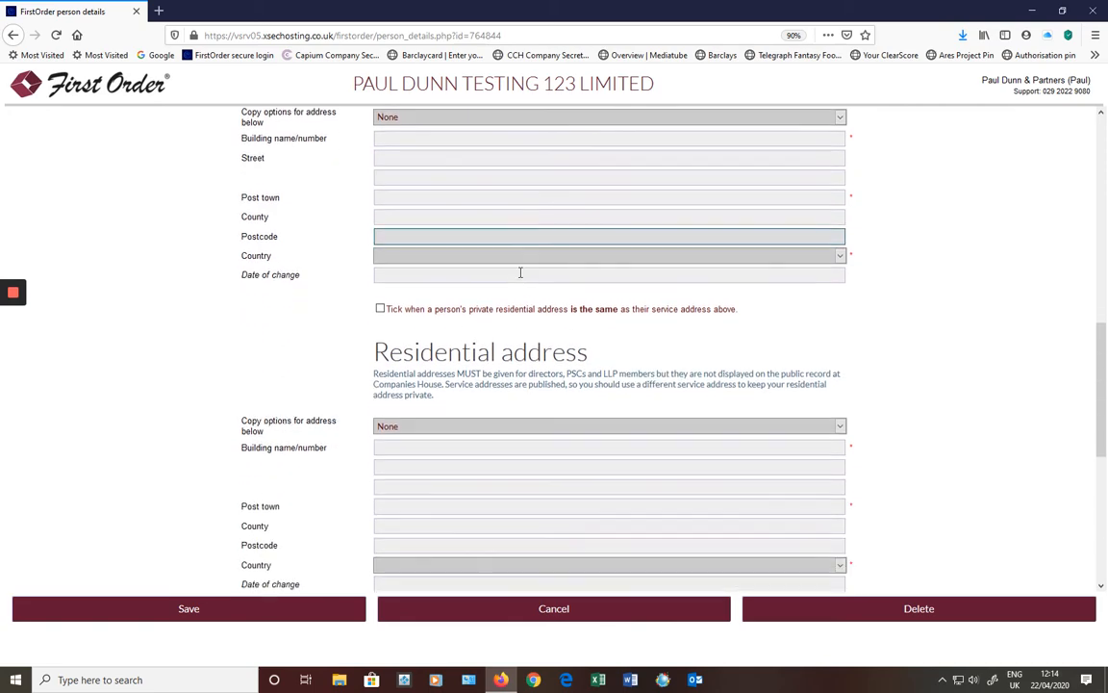
scroll(520, 277, "down", 3)
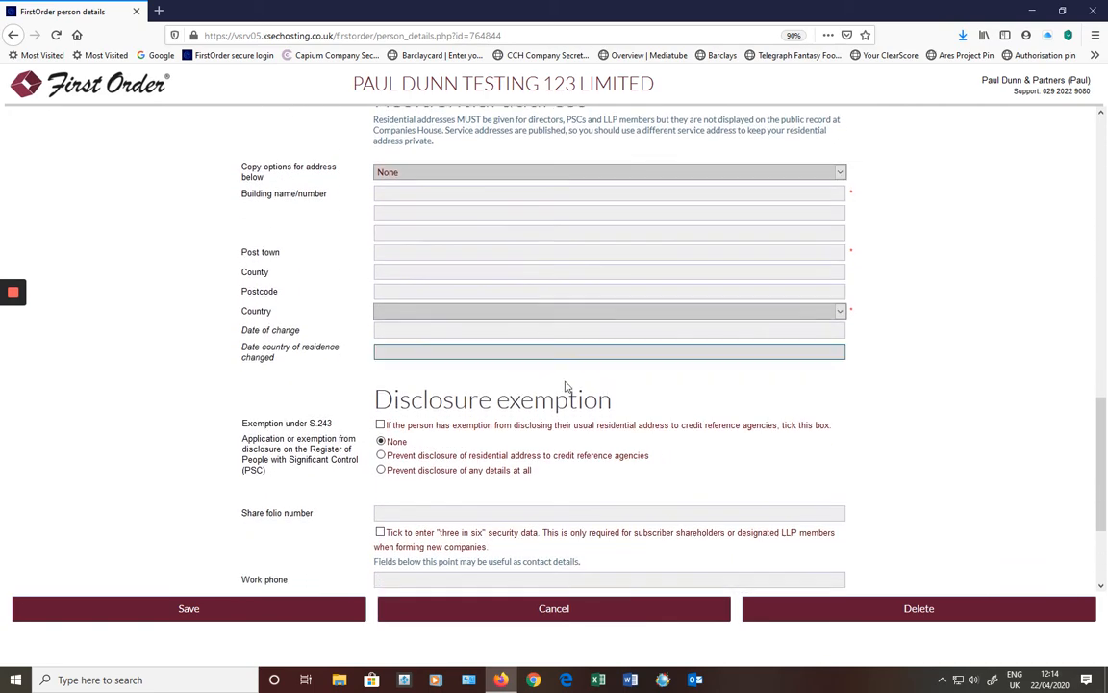
Delete the unused new person entry and return to the company overview
left_click(911, 610)
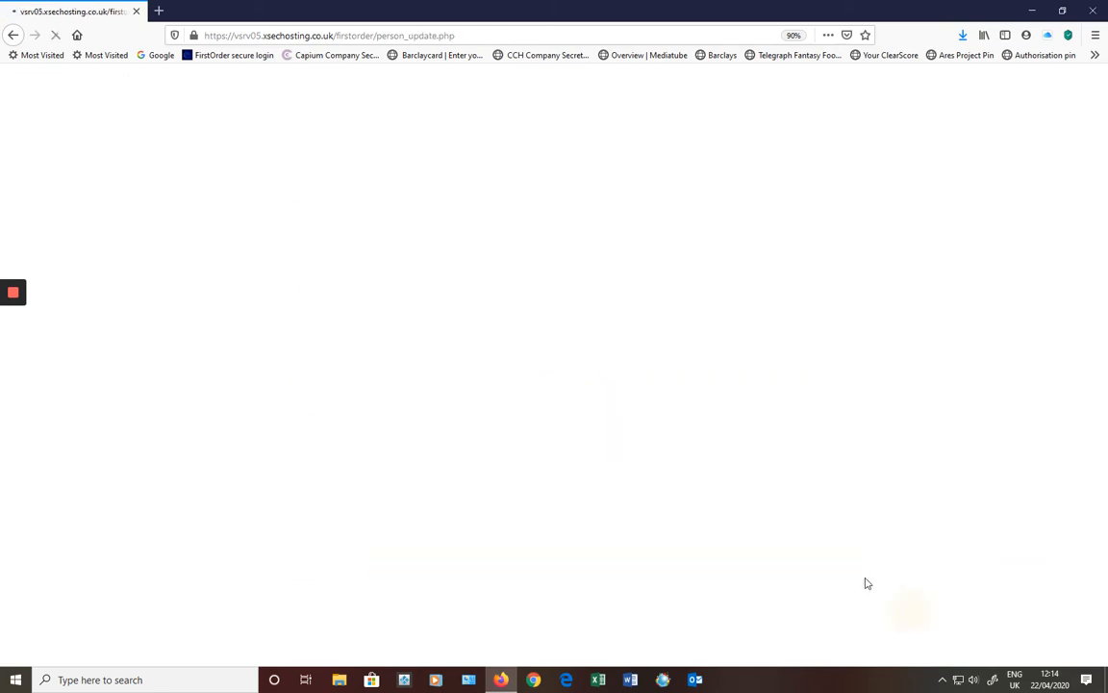
left_click(461, 617)
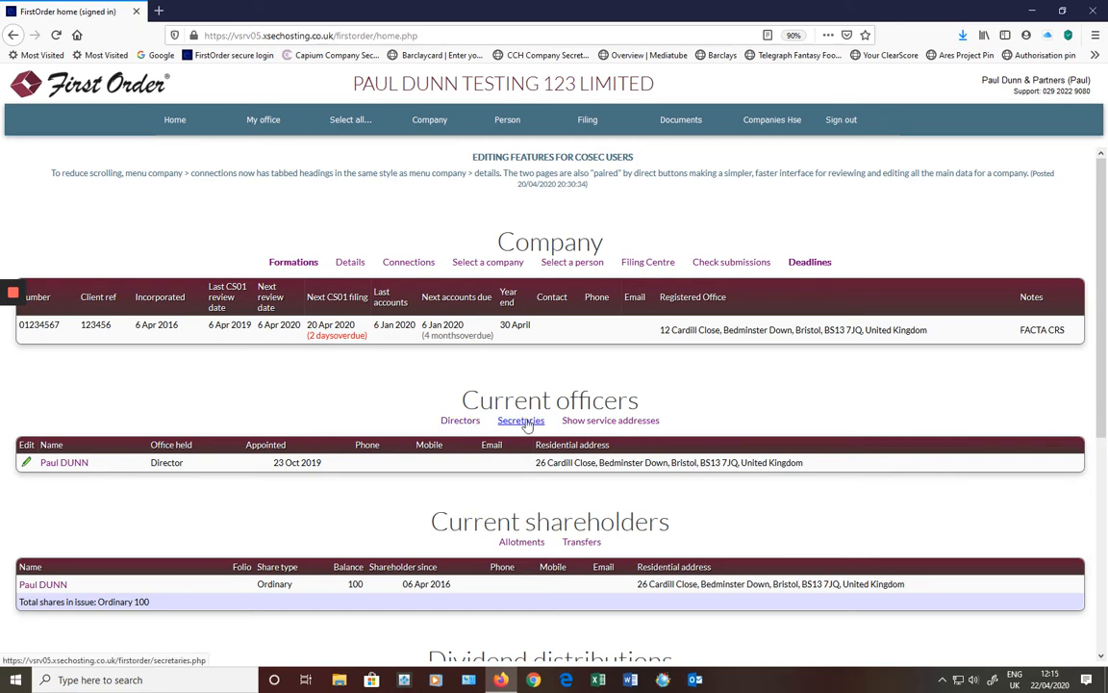
Open the list of the current company's directors
left_click(460, 420)
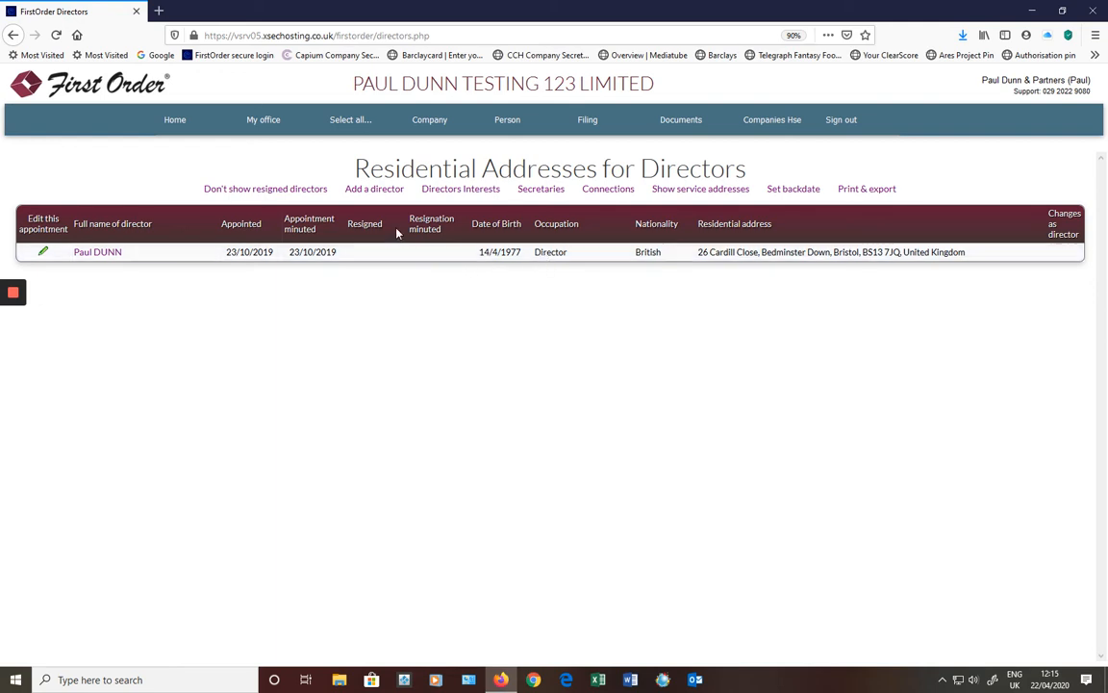
Add a director using the first listed non-officer with the current director's surname, marked as appointed, with appointment date 21/4/2020
left_click(378, 189)
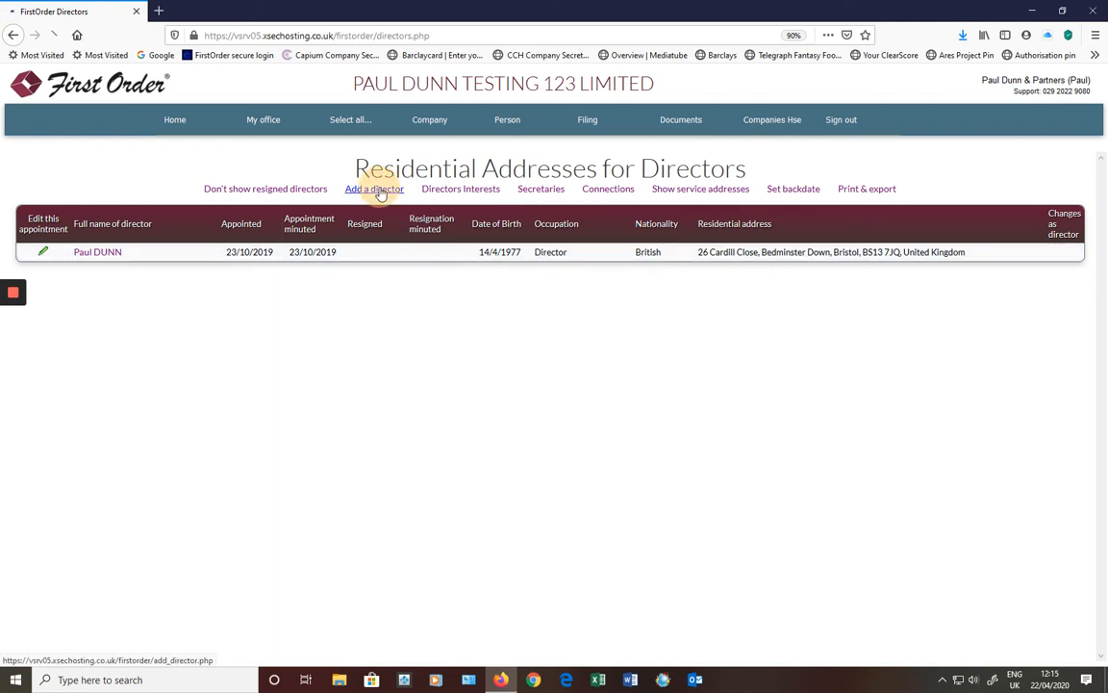
left_click(401, 174)
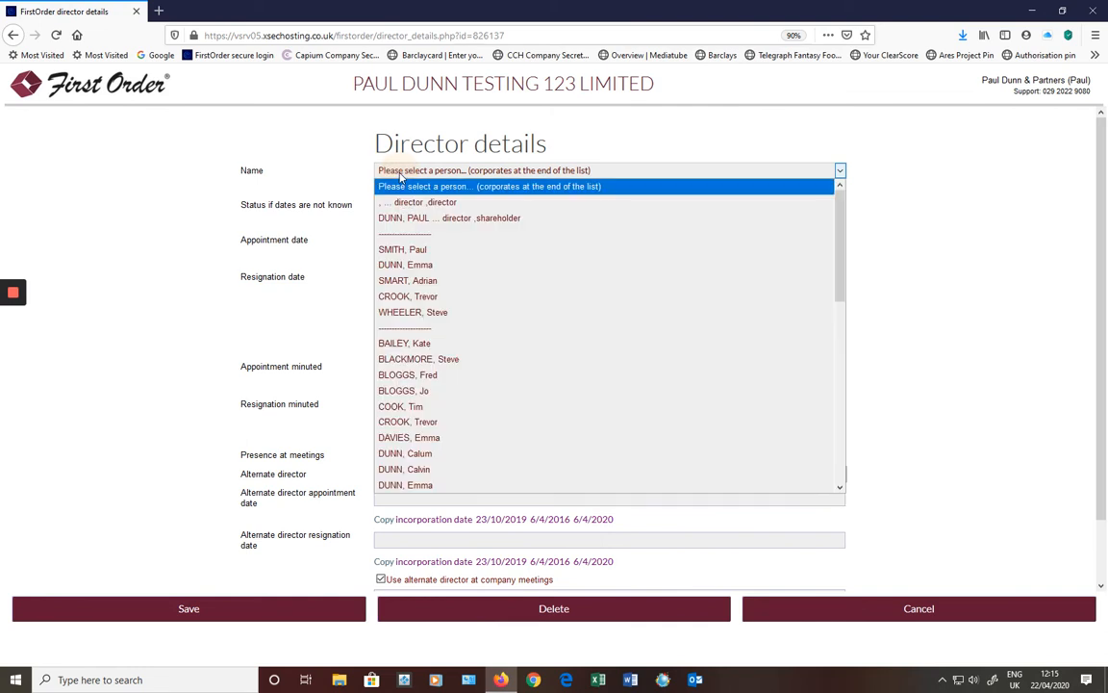
left_click(426, 266)
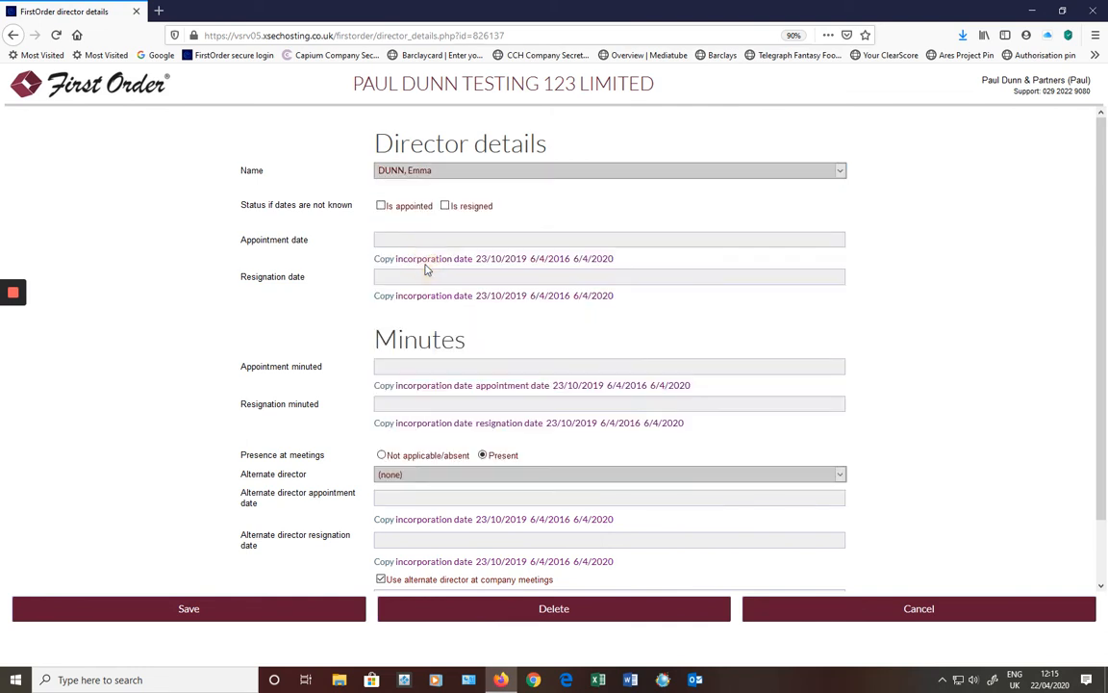
left_click(382, 208)
left_click(388, 239)
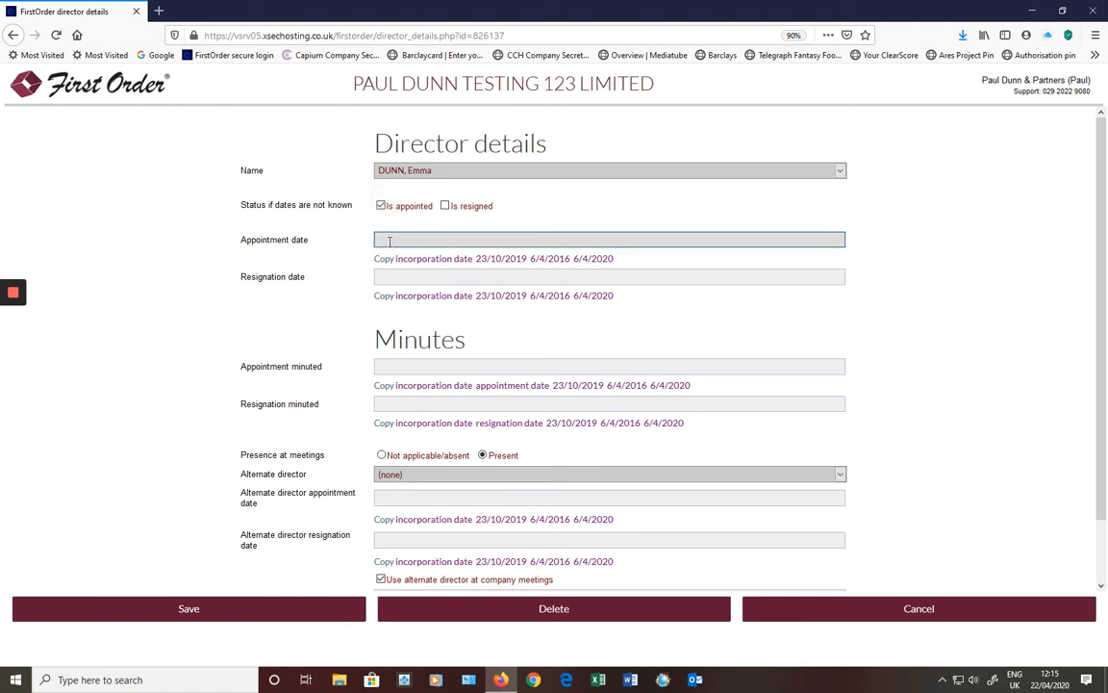
left_click(430, 351)
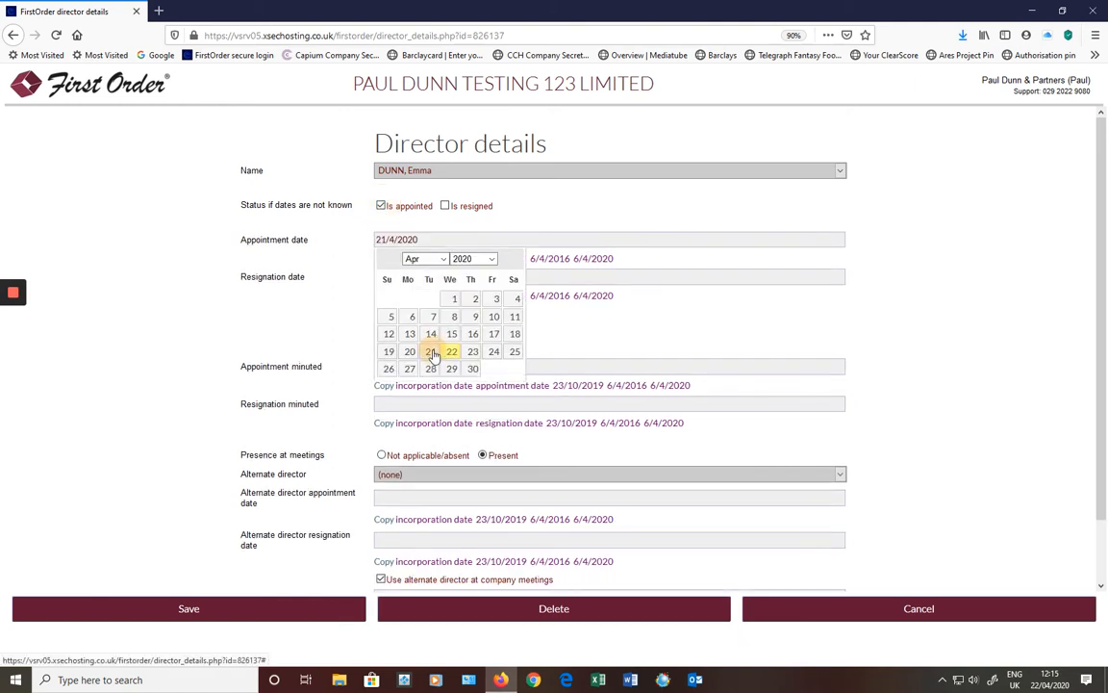
Set the new director's appointment minuted date to 21/4/2020 and save the director details
left_click(394, 365)
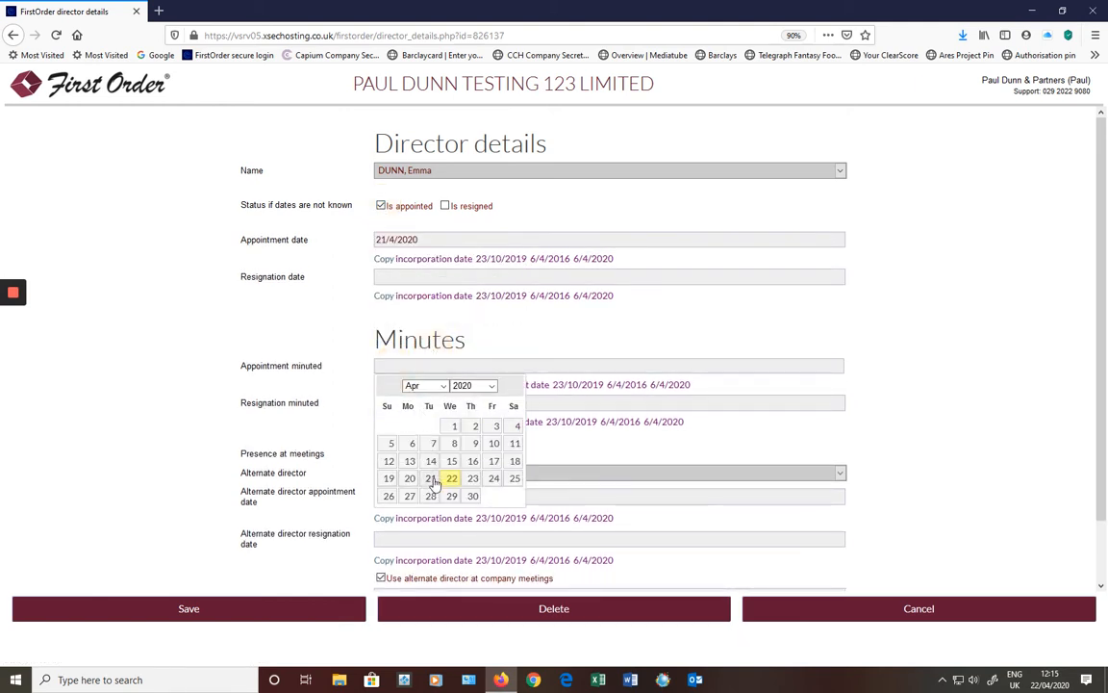
left_click(430, 477)
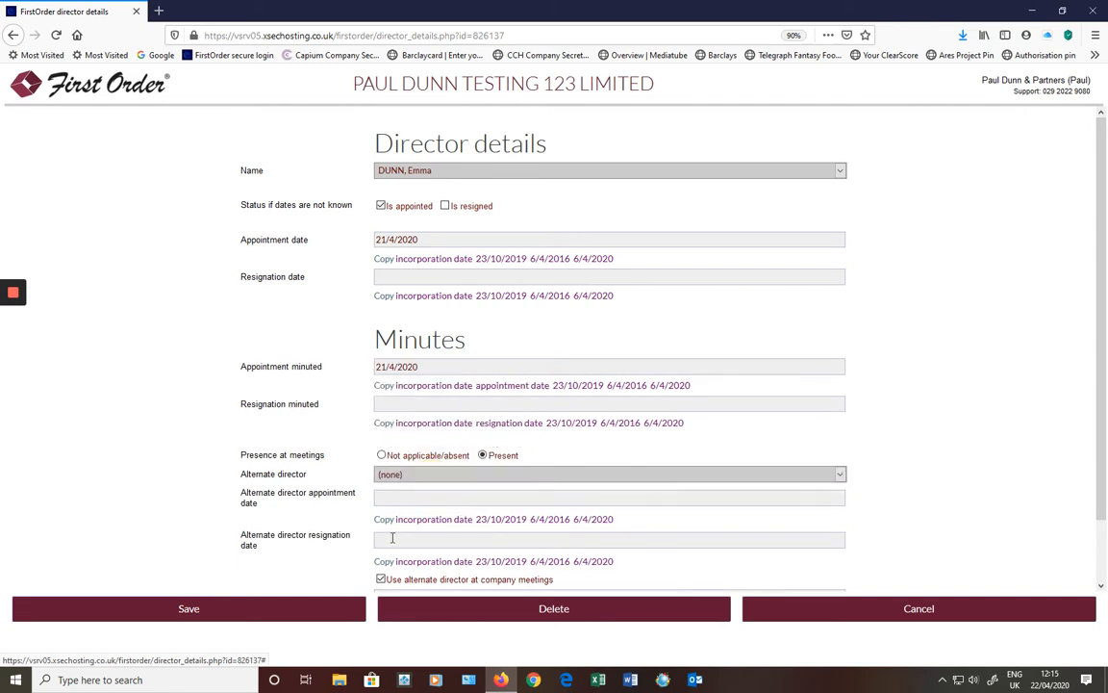
left_click(310, 617)
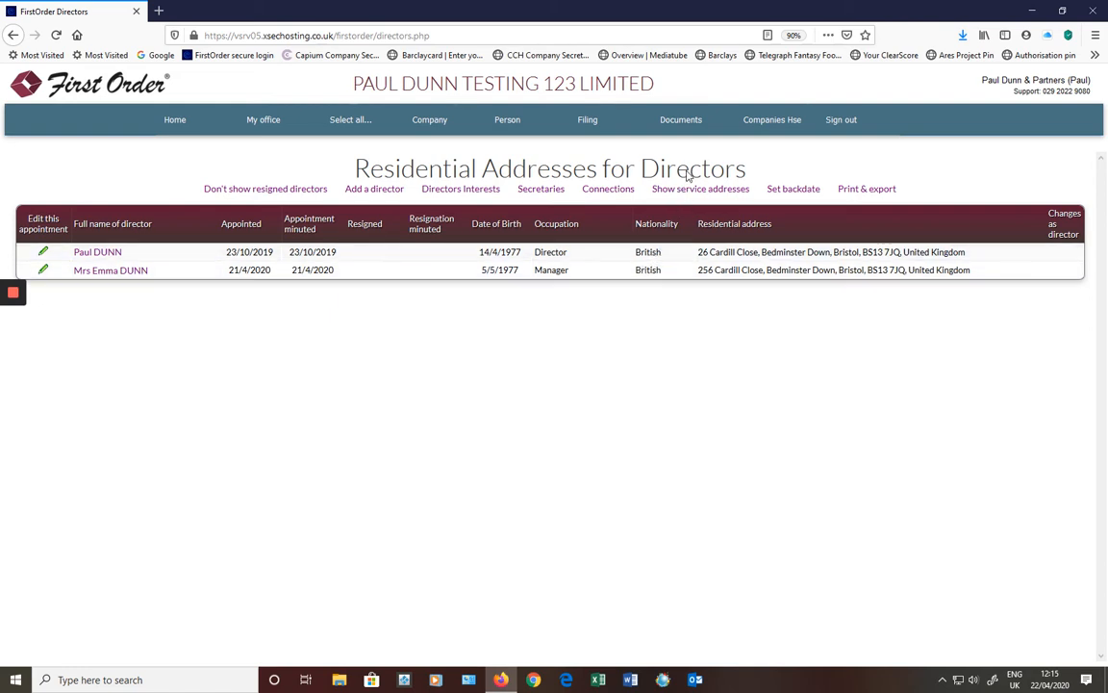
Start an appoint director minute for the director appointed on 21 Apr 2020 and proceed to the meeting details
left_click(687, 123)
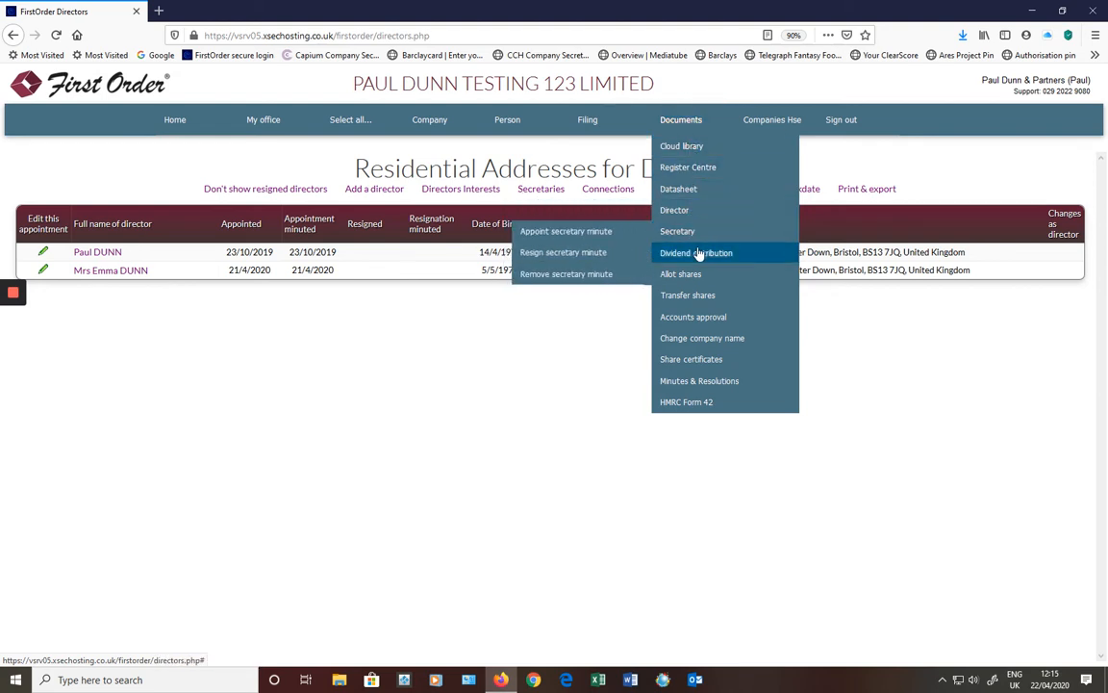
mouse_move(710, 377)
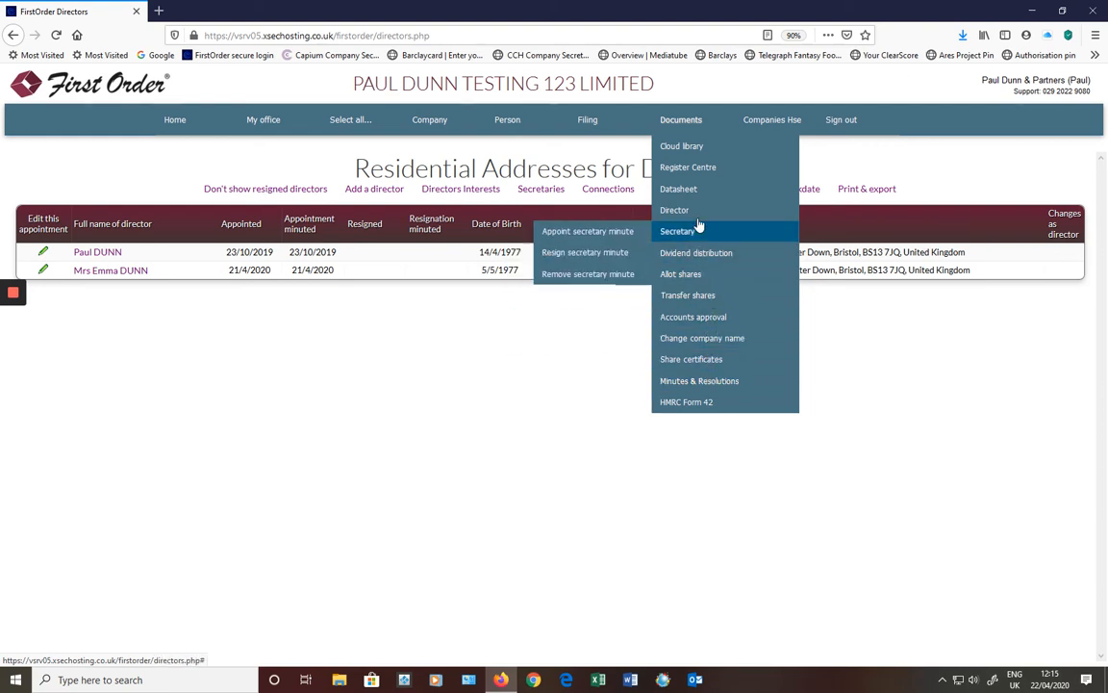
mouse_move(685, 210)
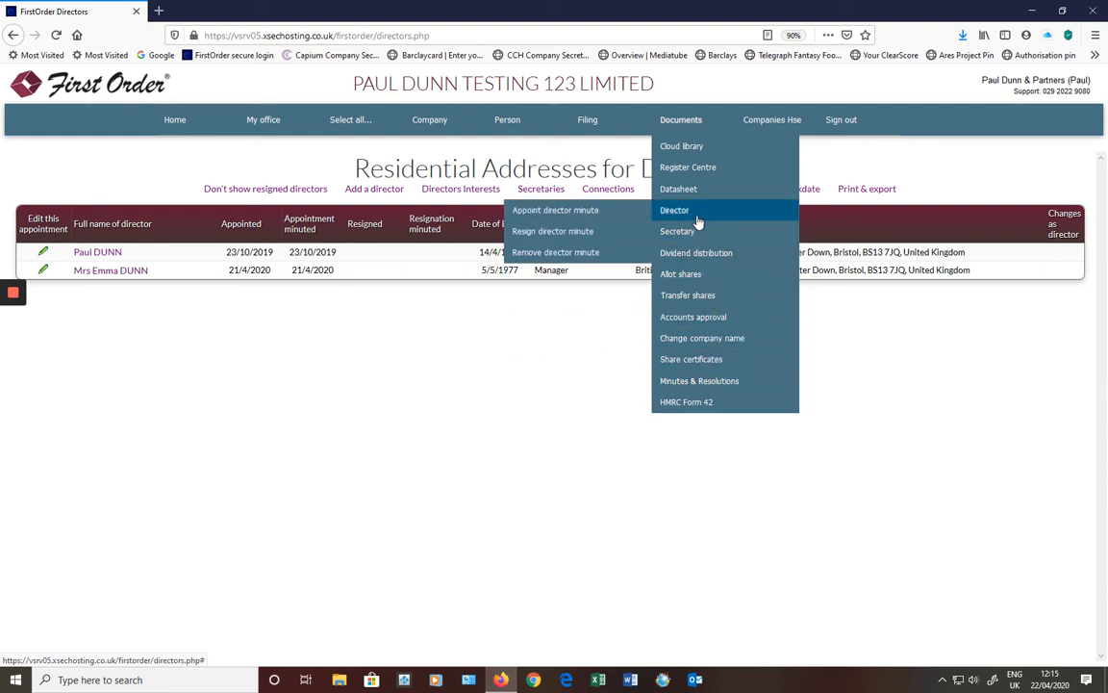
left_click(602, 214)
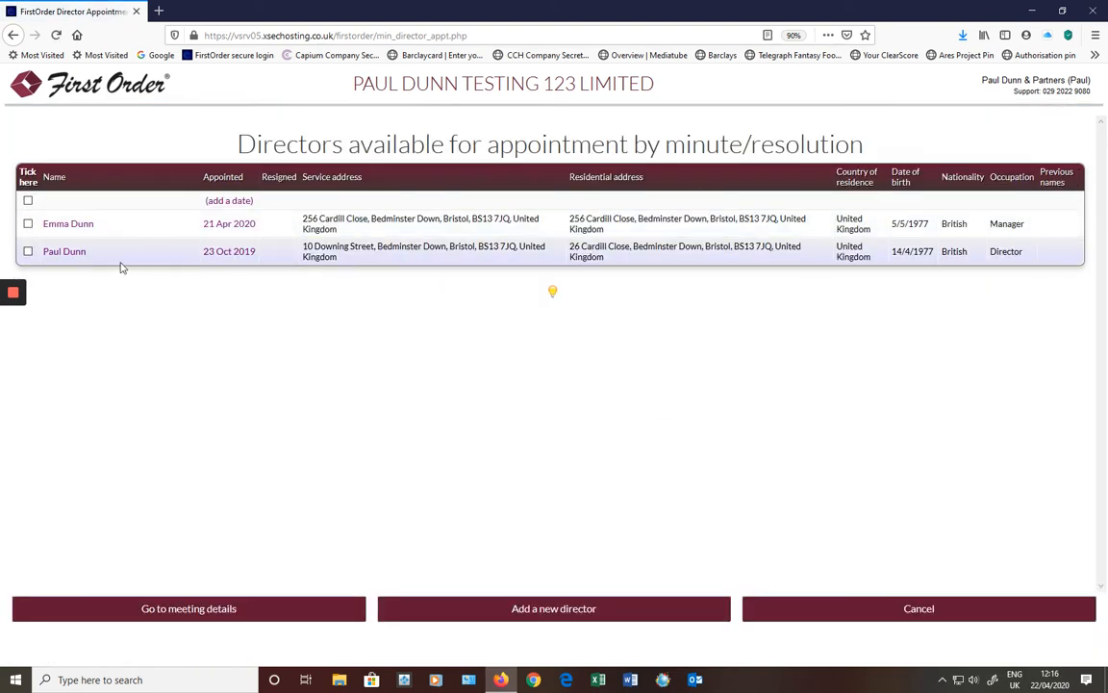
left_click(28, 224)
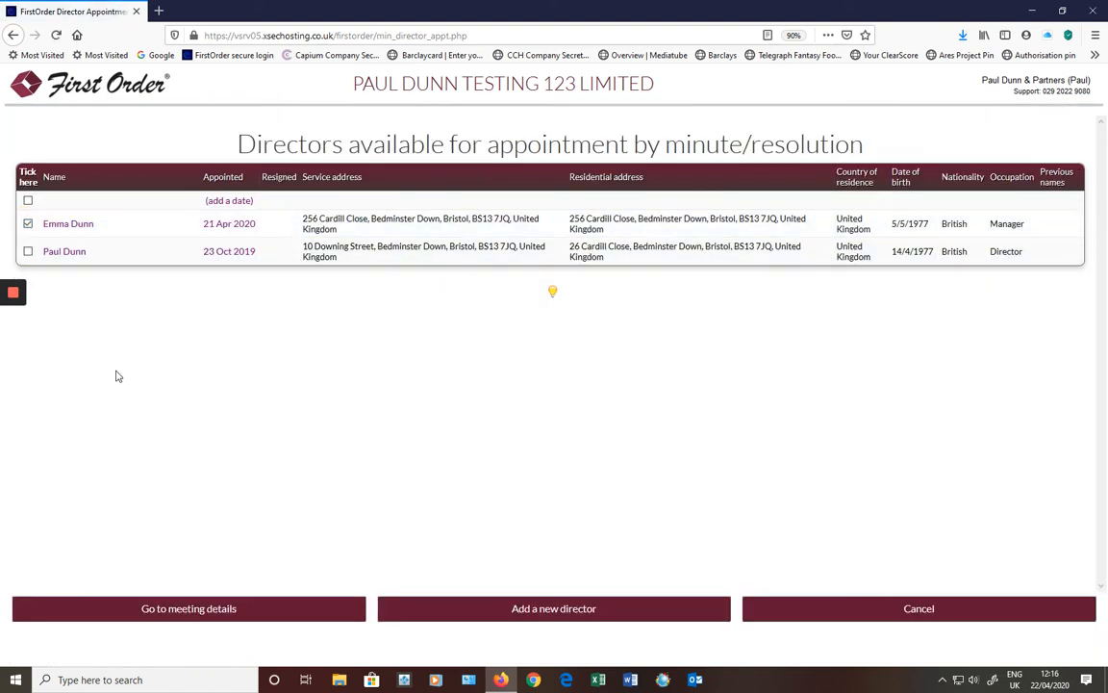
left_click(264, 607)
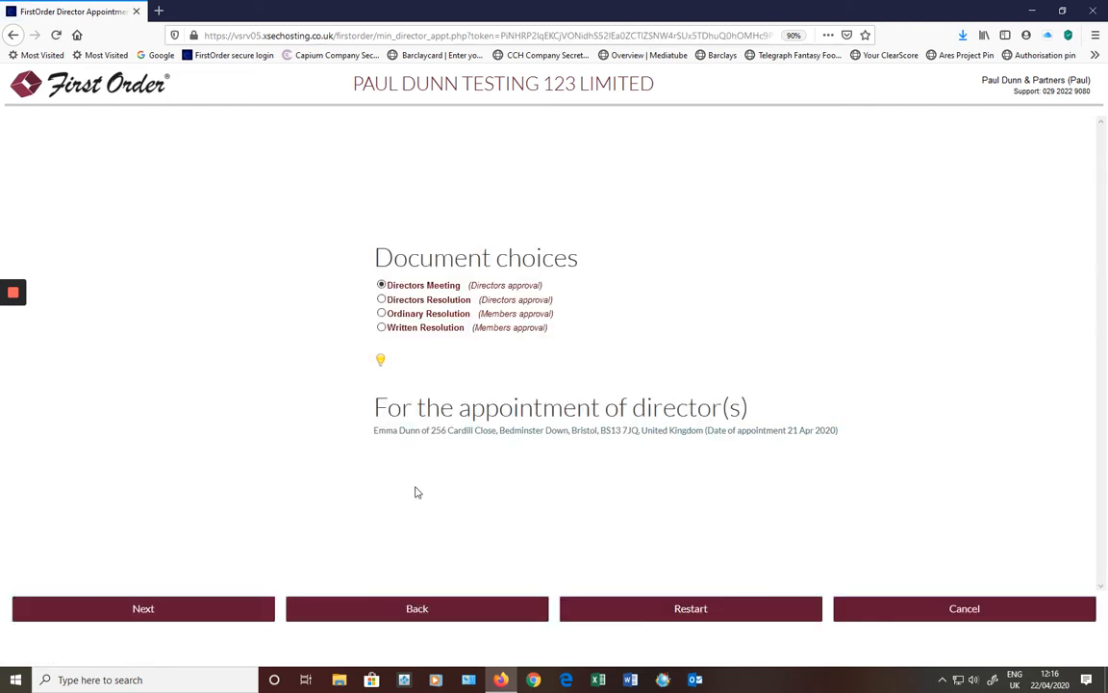
Read the guidance on the four document choices and proceed with Directors Meeting
left_click(381, 361)
scroll(381, 366, "down", 3)
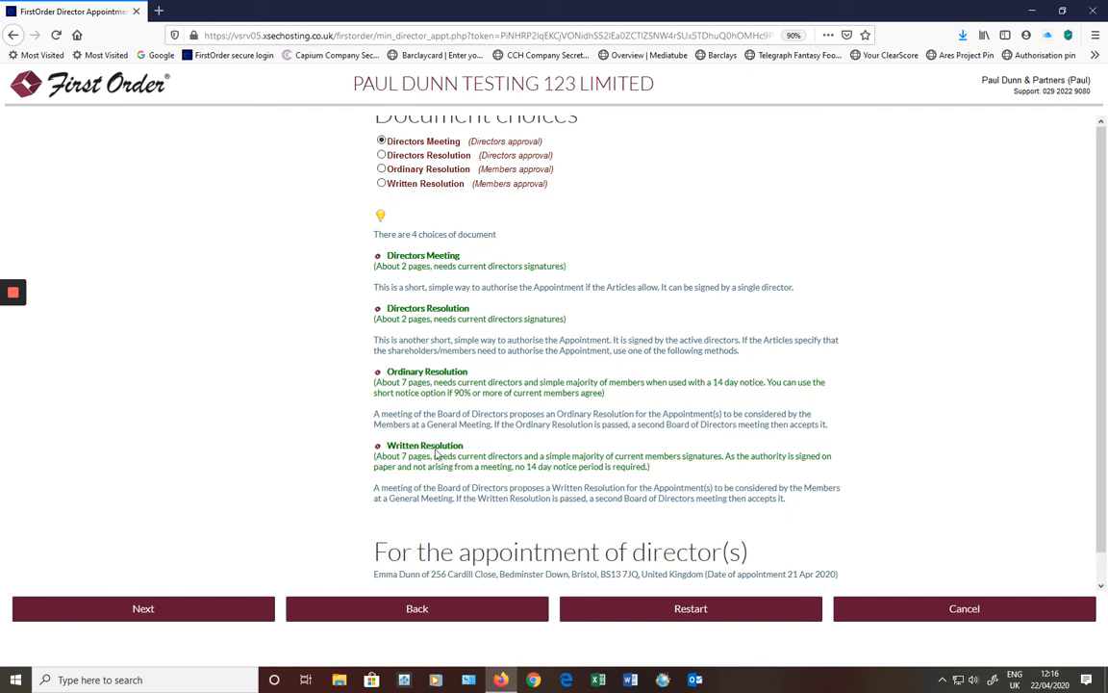
left_click(246, 608)
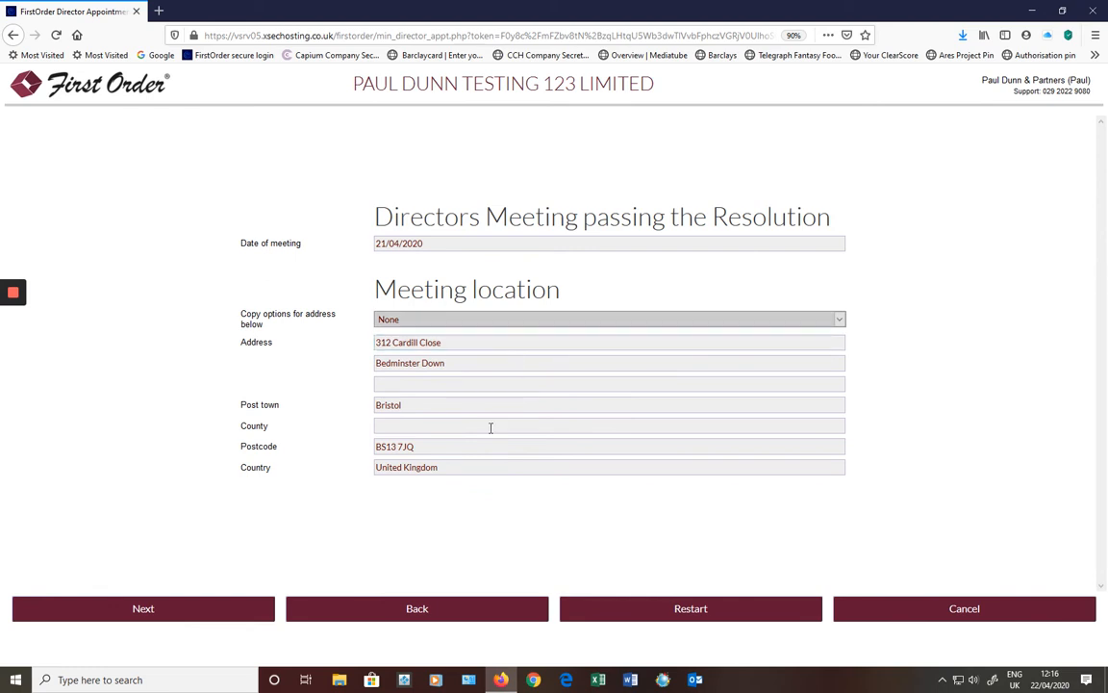
Accept the prefilled meeting date, location, directors present and chairperson, with nobody else in attendance
left_click(256, 607)
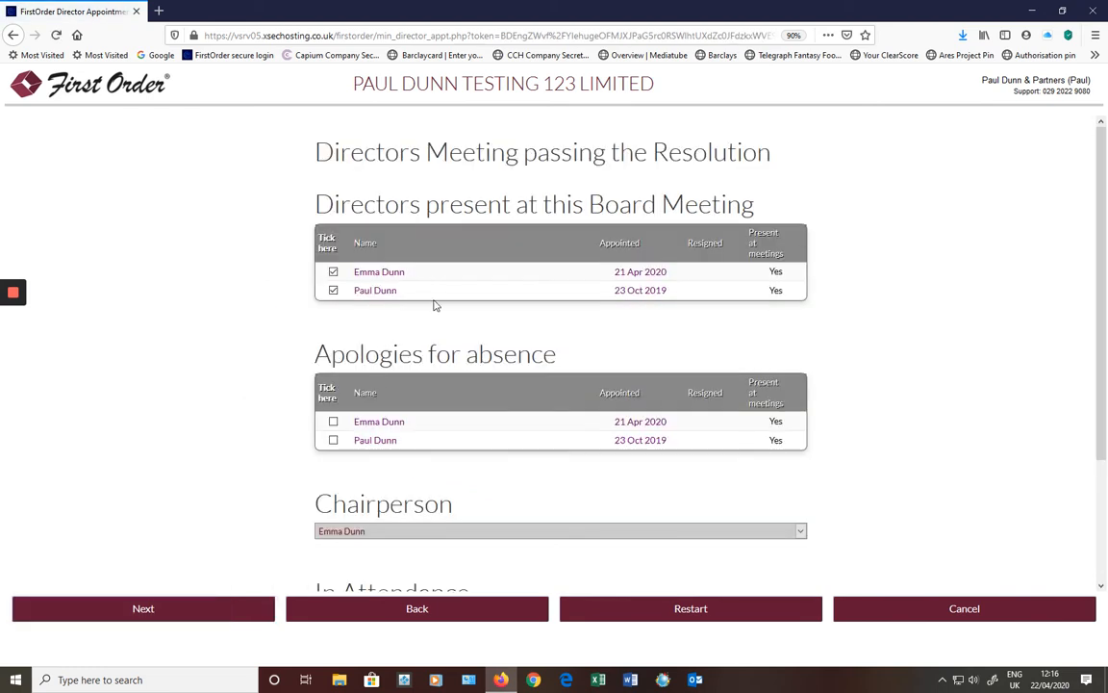
scroll(434, 305, "down", 3)
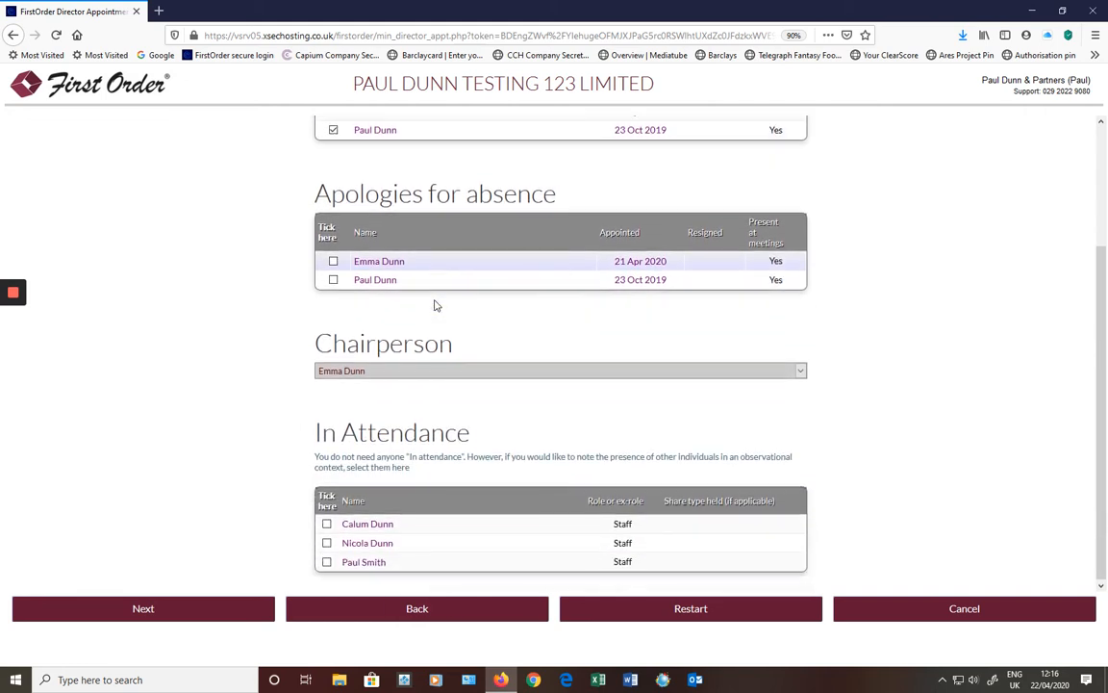
scroll(414, 321, "up", 1)
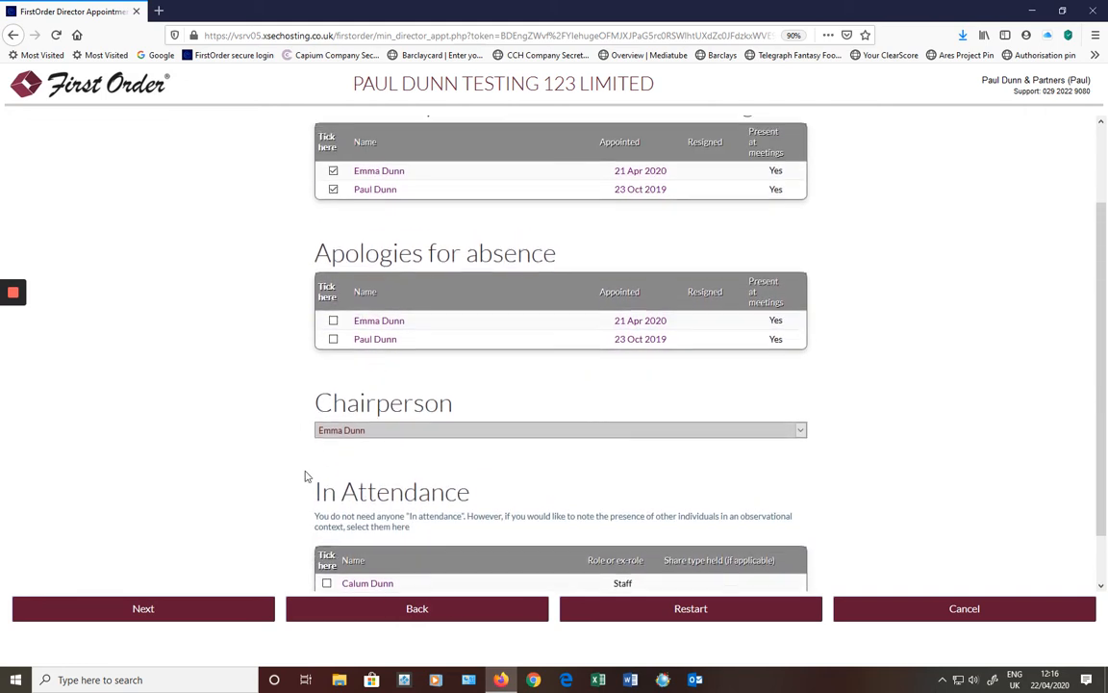
left_click(231, 611)
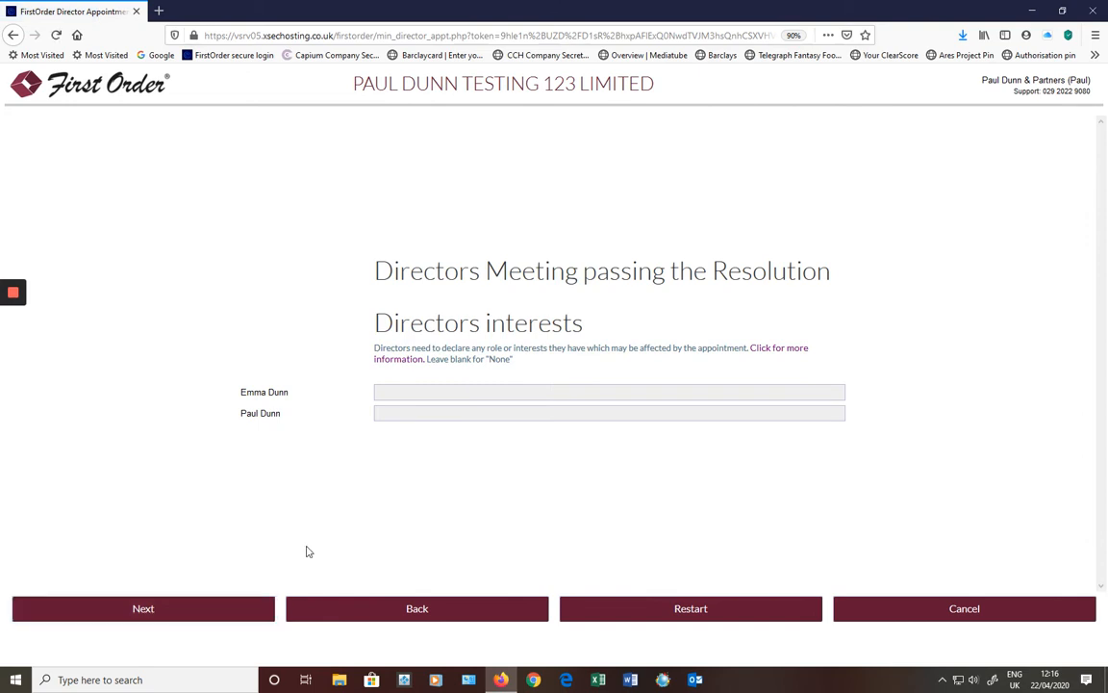
Leave both directors' interests blank and make the director appointment documents
left_click(395, 392)
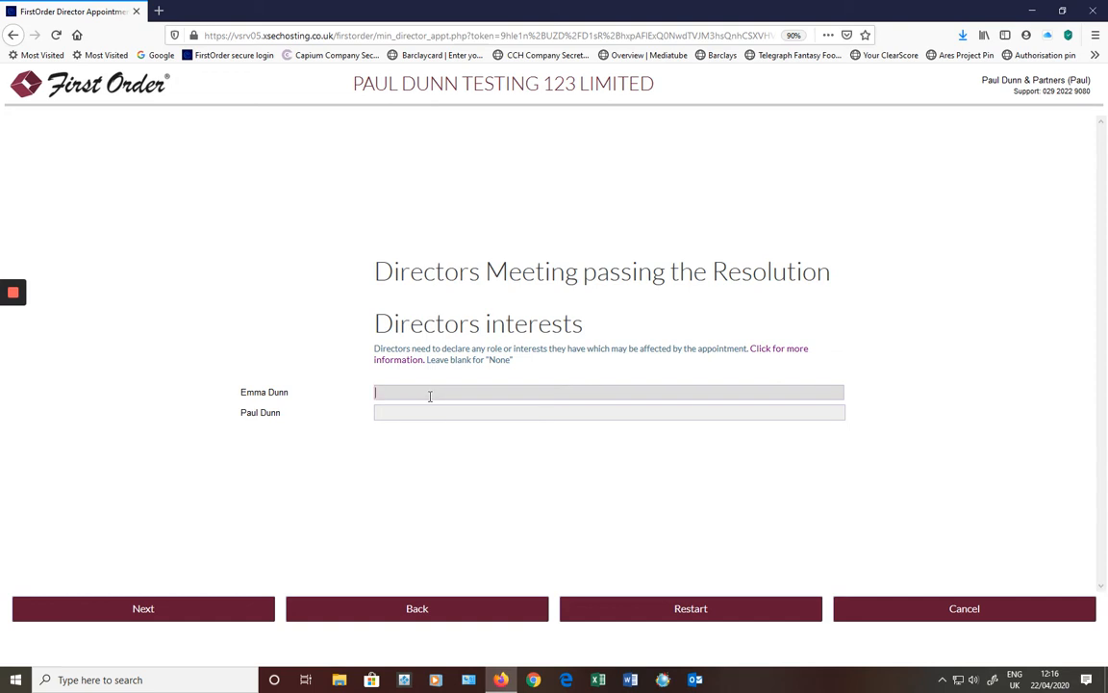
left_click(396, 410)
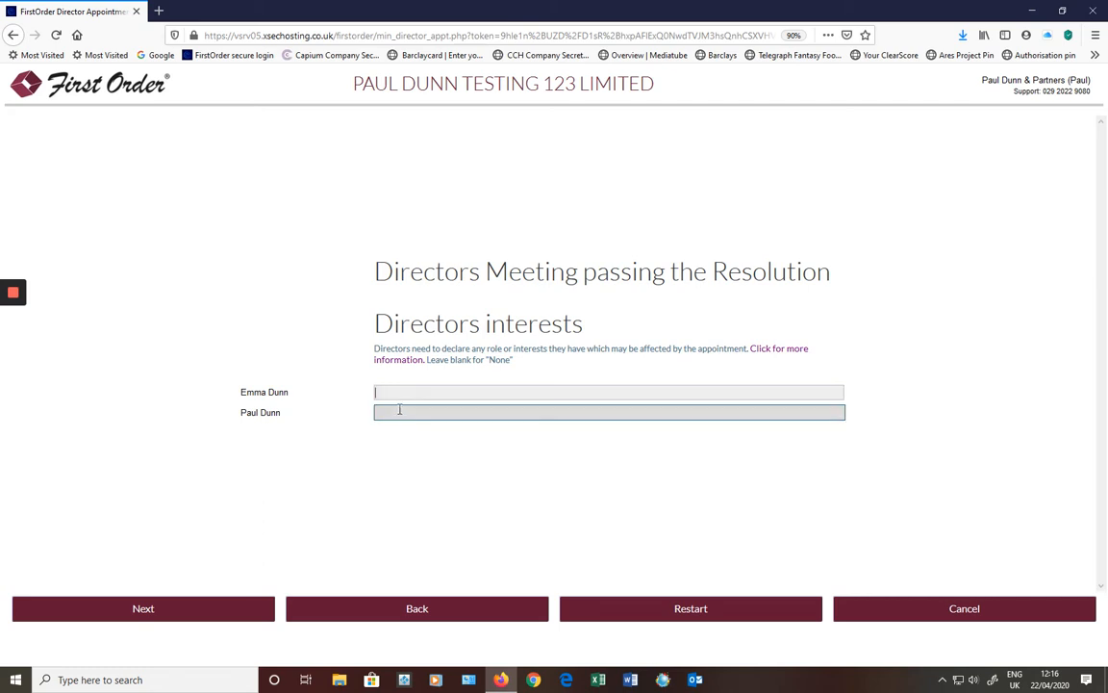
left_click(254, 606)
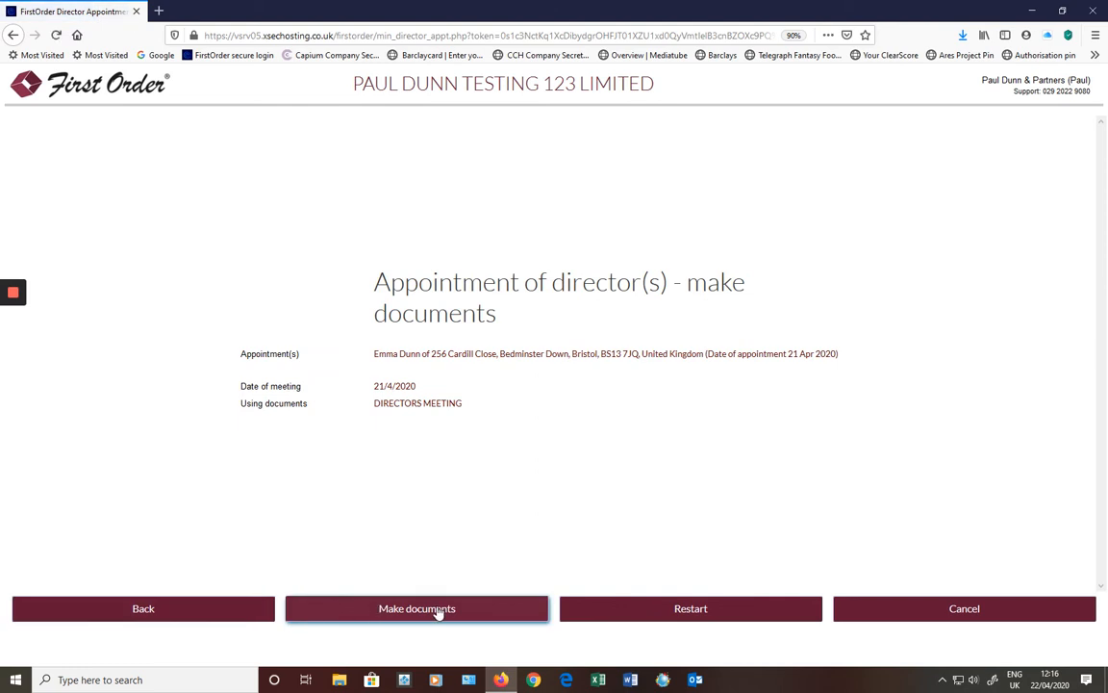
left_click(439, 613)
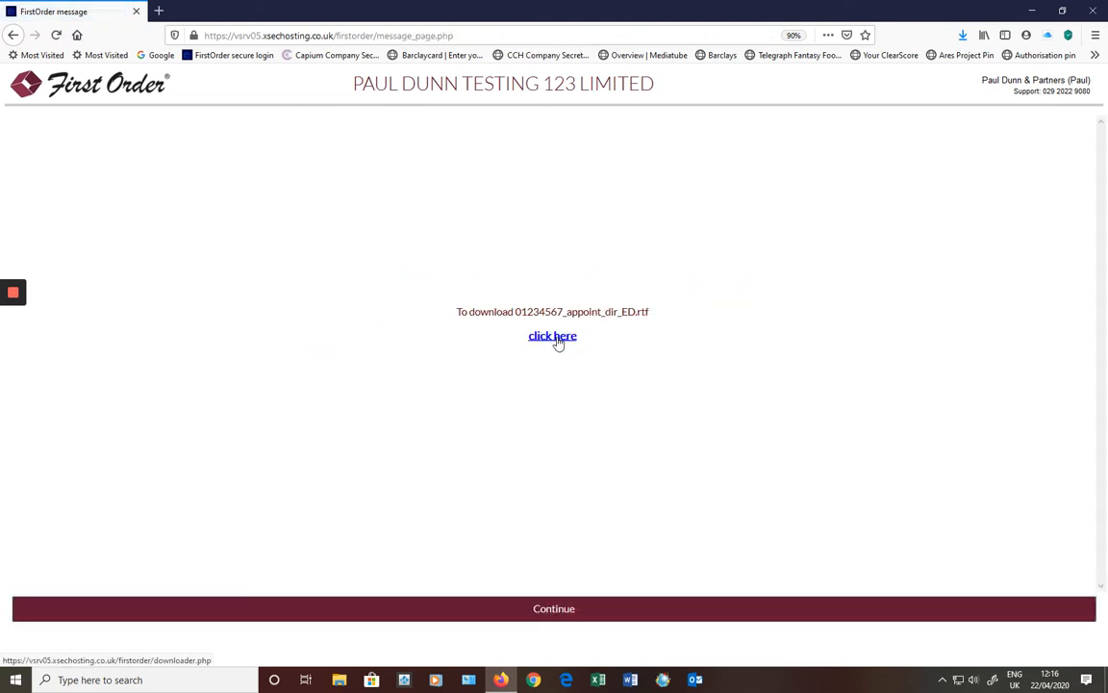
Open the generated board minutes in Word, read them to the end, then close them and return to the company overview
left_click(556, 339)
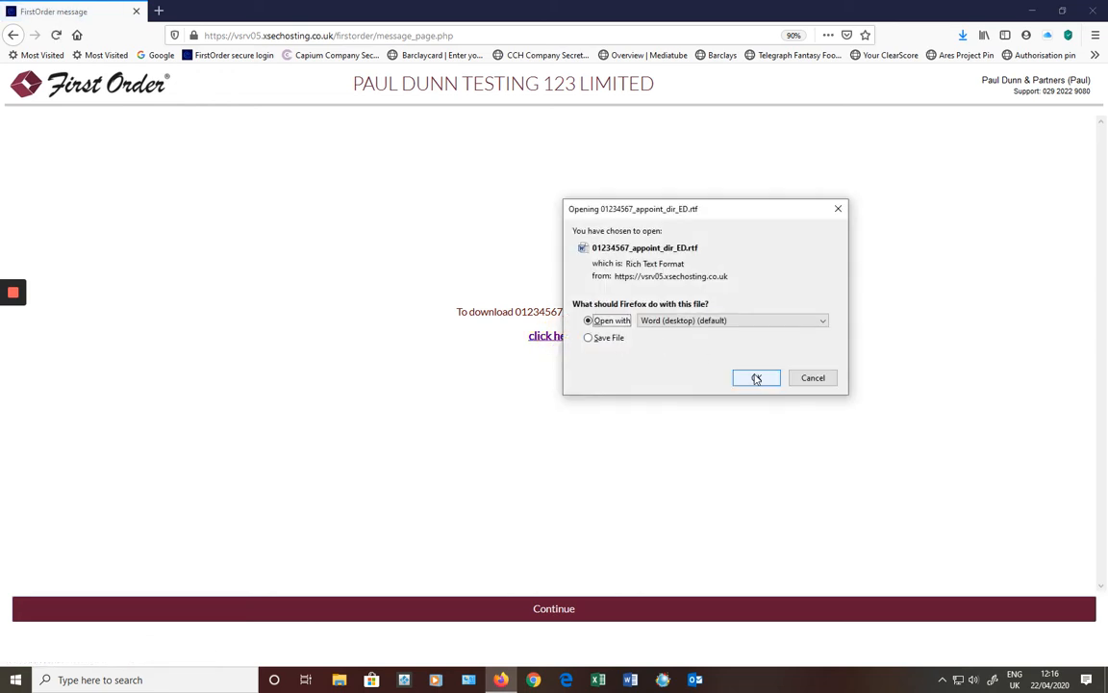
left_click(757, 378)
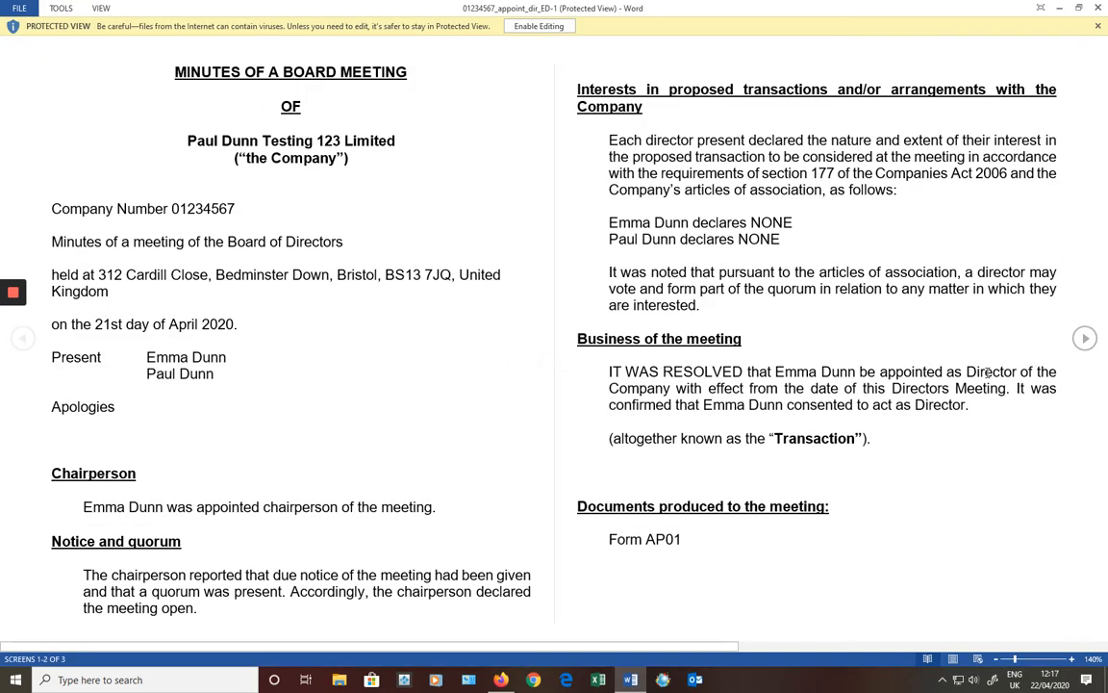
left_click(1084, 339)
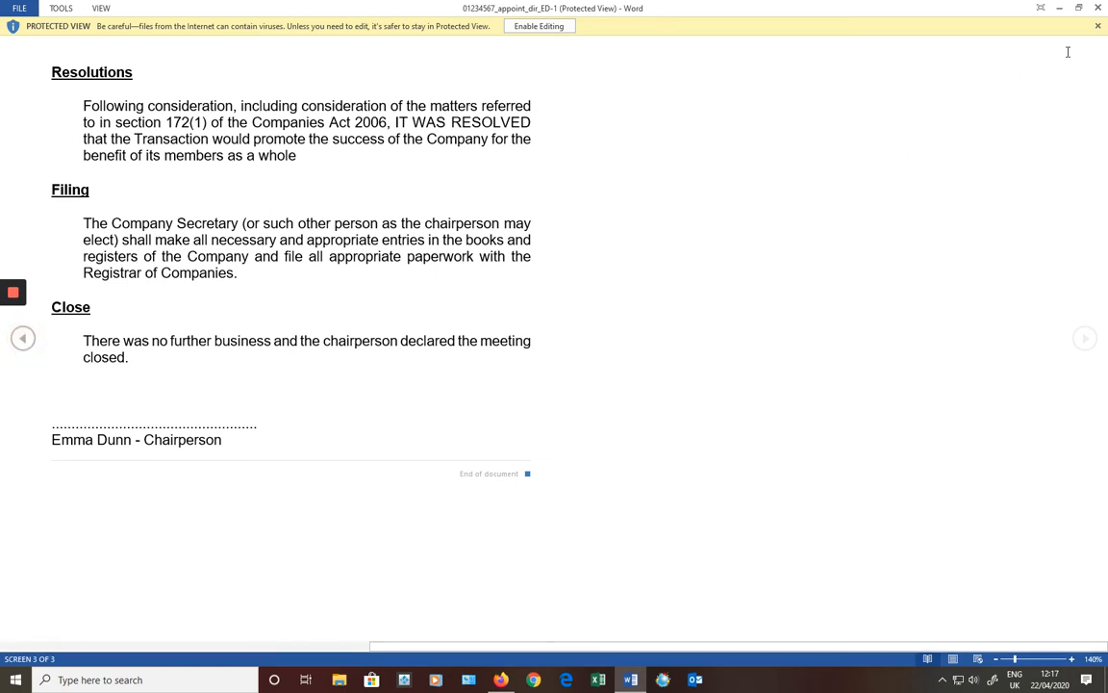
left_click(1098, 7)
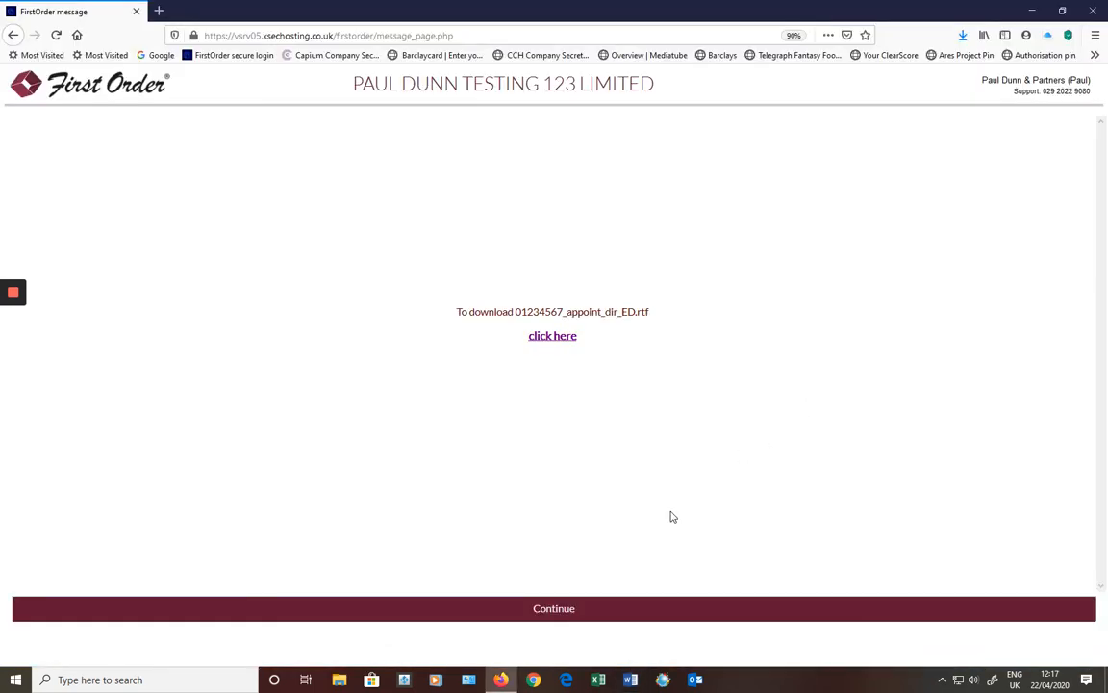
left_click(575, 619)
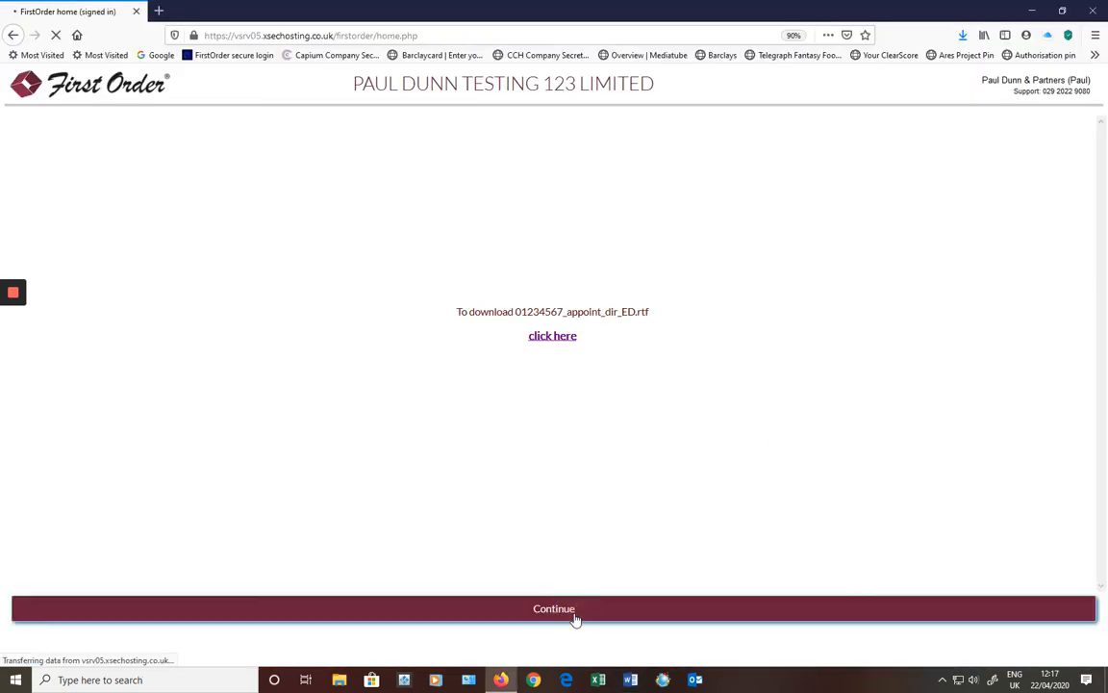
Start an AP01 Appoint director form for the director appointed on 21/4/2020
mouse_move(606, 120)
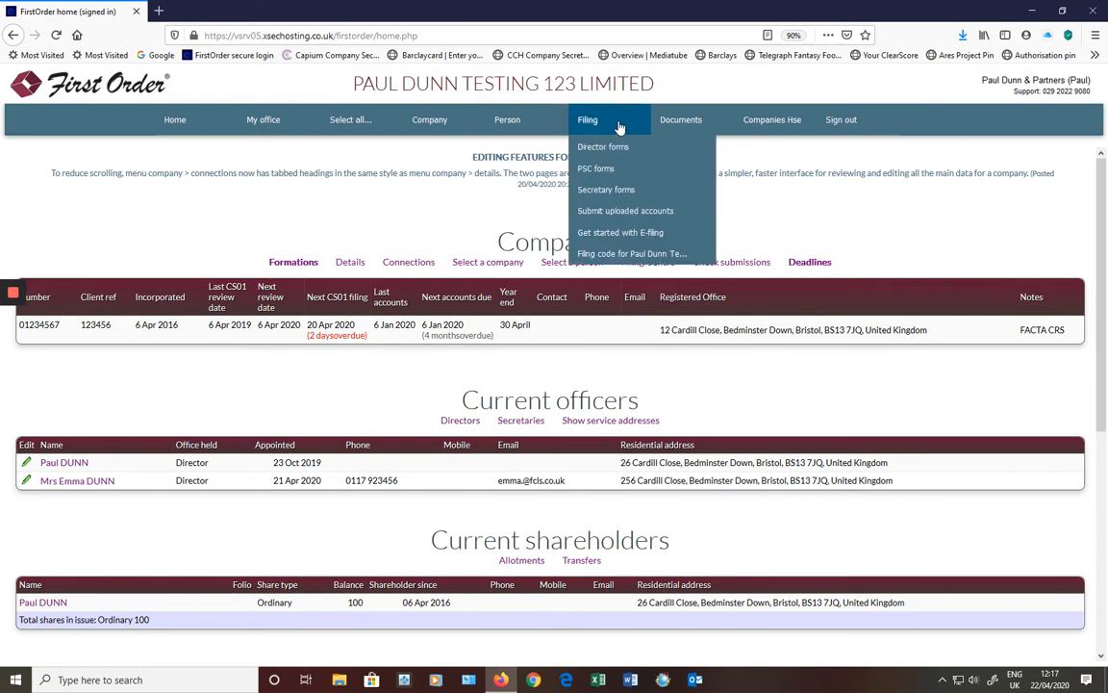
mouse_move(613, 233)
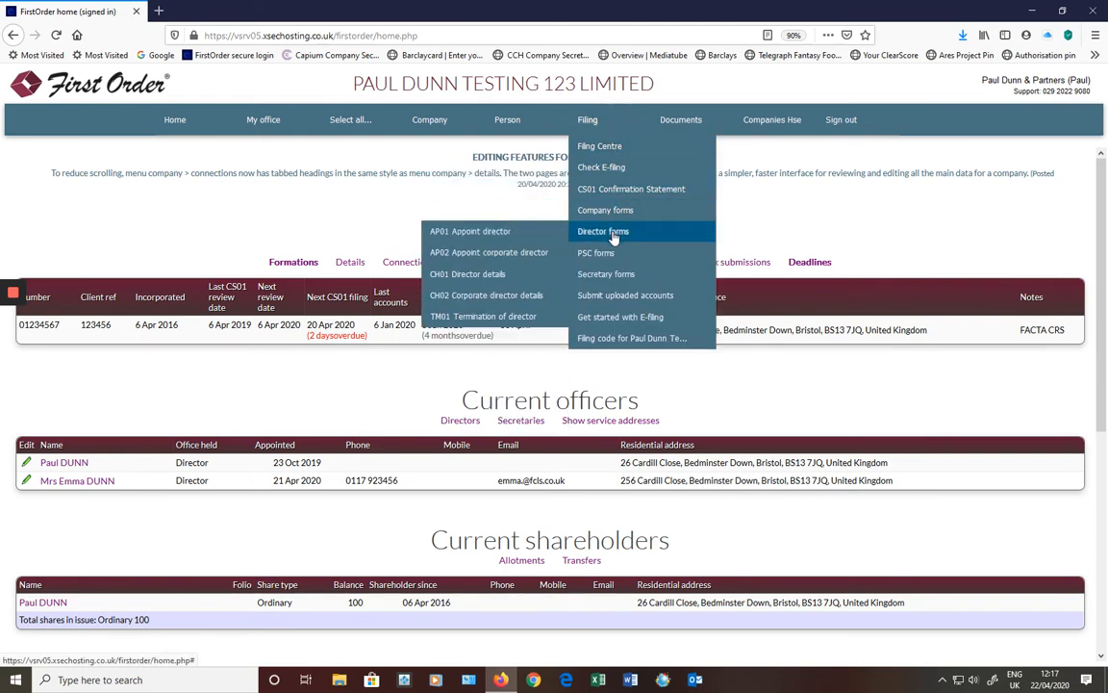
left_click(486, 243)
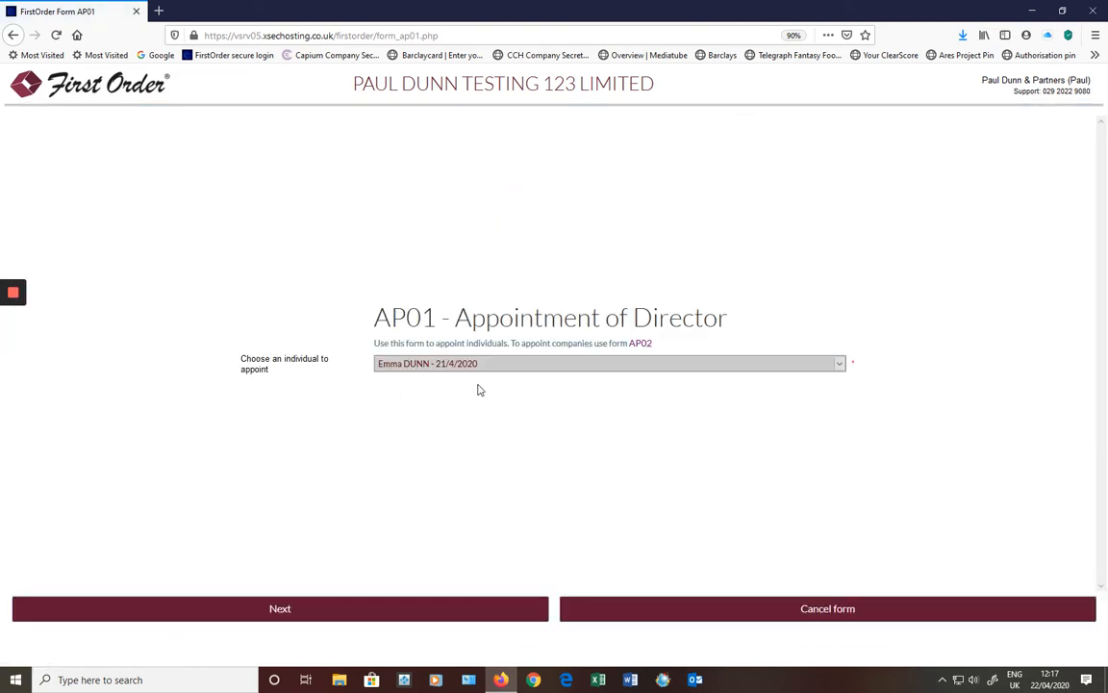
left_click(338, 614)
left_click(338, 609)
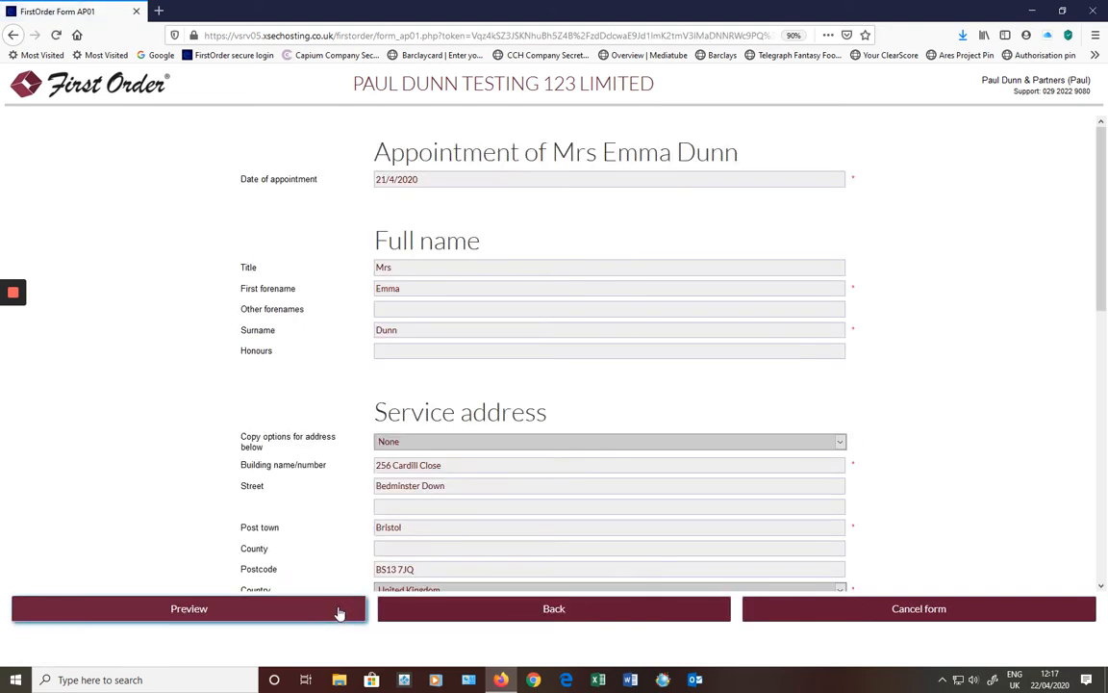
Check the prefilled name and service address on the AP01 form and generate its preview
scroll(492, 358, "down", 3)
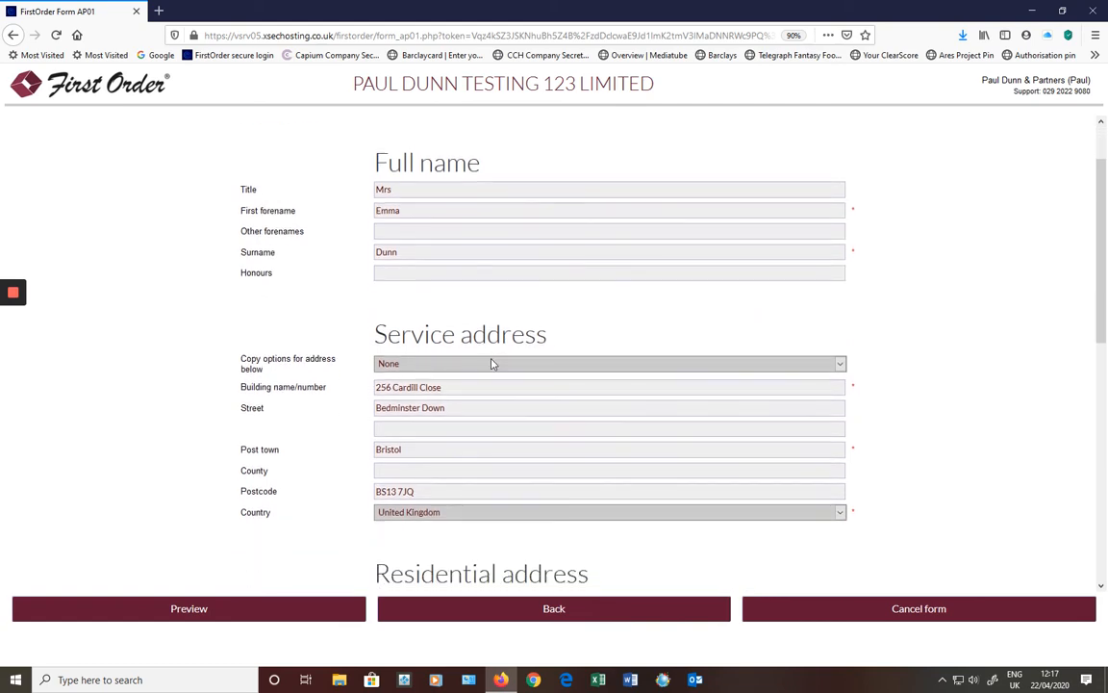
scroll(492, 358, "up", 1)
left_click(279, 612)
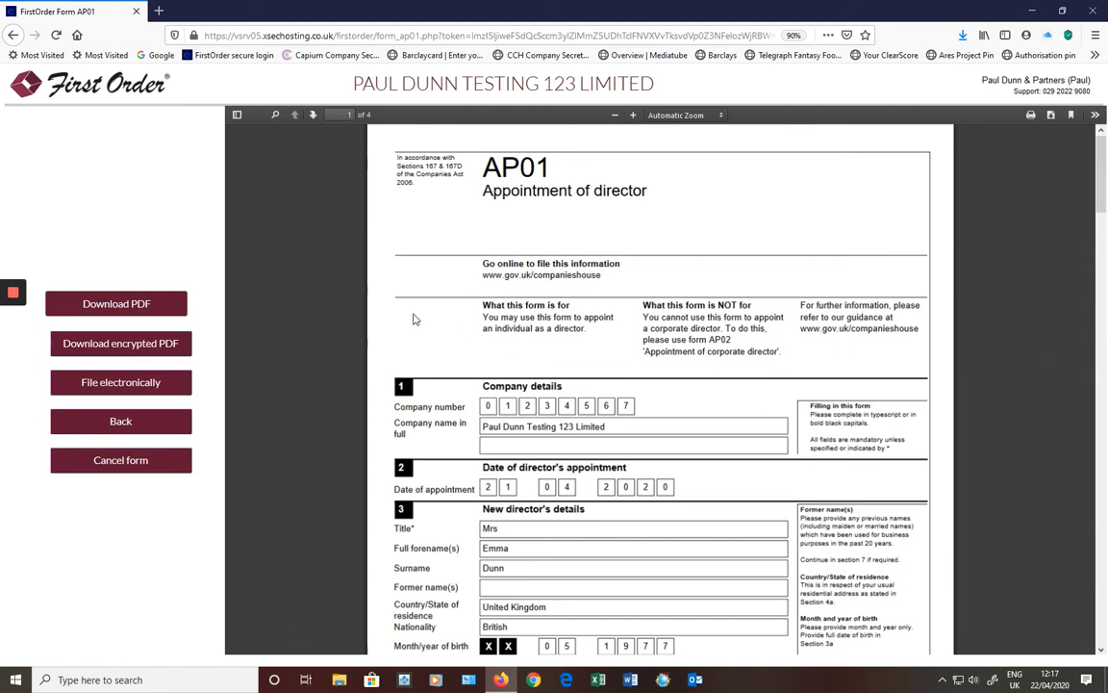
Cancel the AP01 form without filing it and review the company's documents in the cloud library, returning to the company overview
left_click(176, 432)
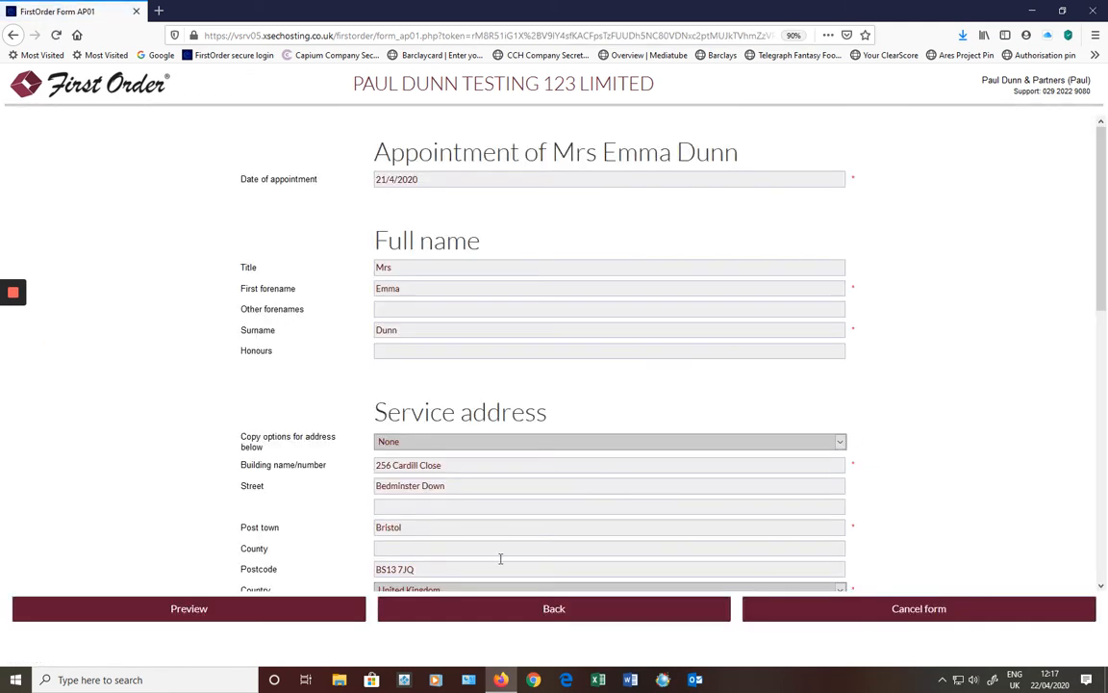
left_click(866, 619)
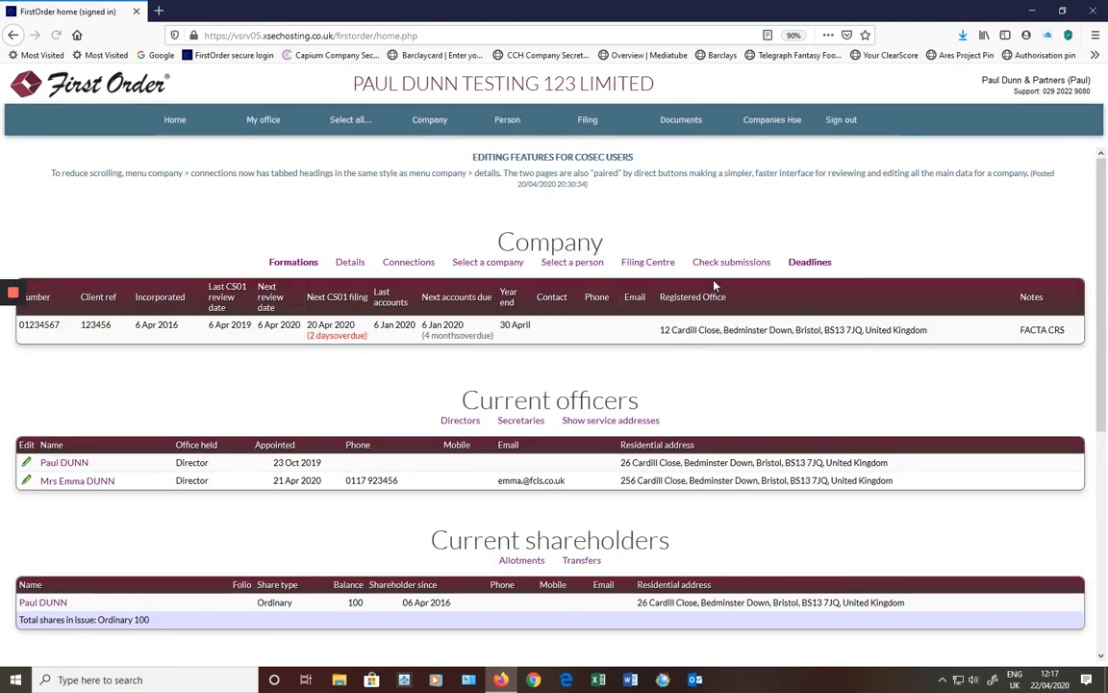
mouse_move(703, 135)
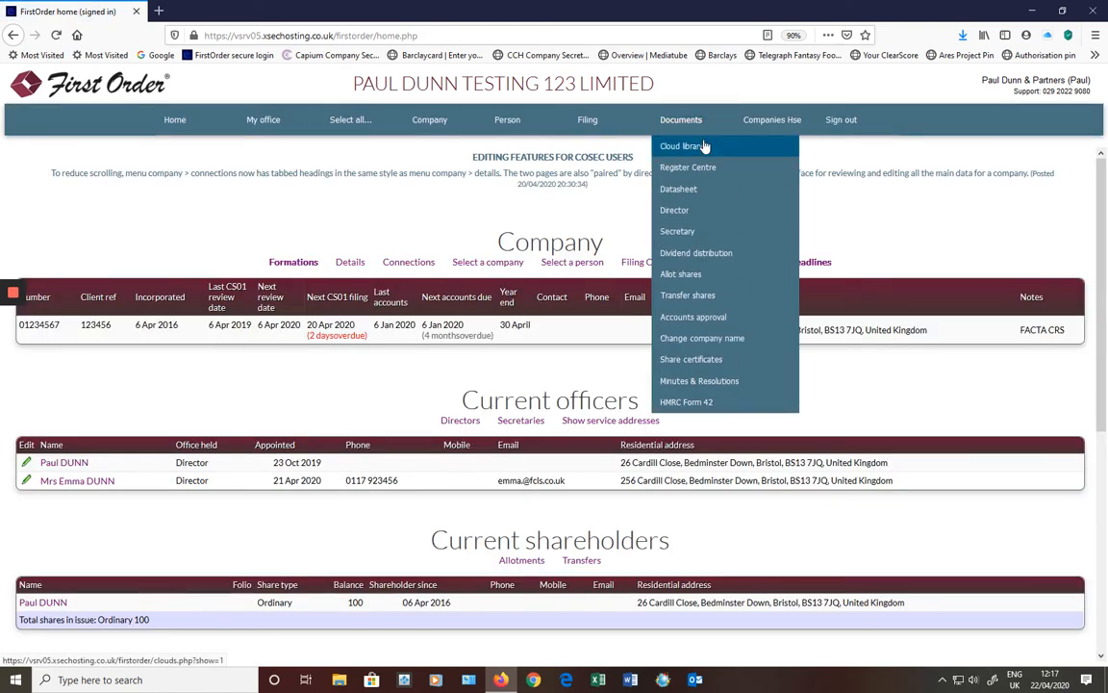
left_click(703, 146)
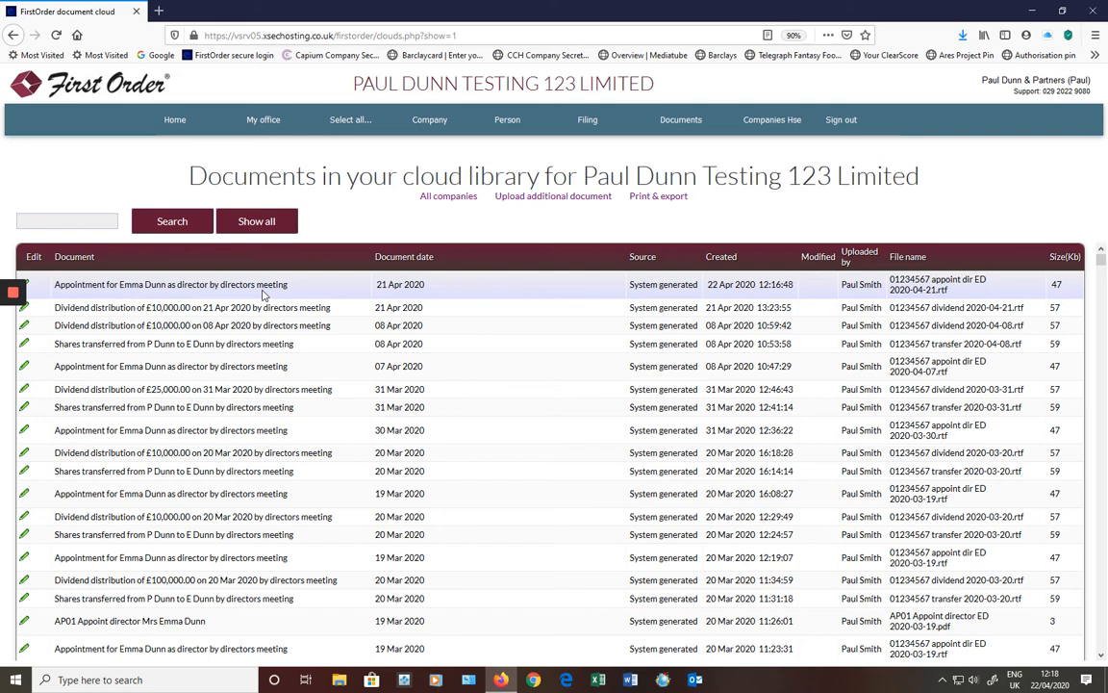
left_click(200, 135)
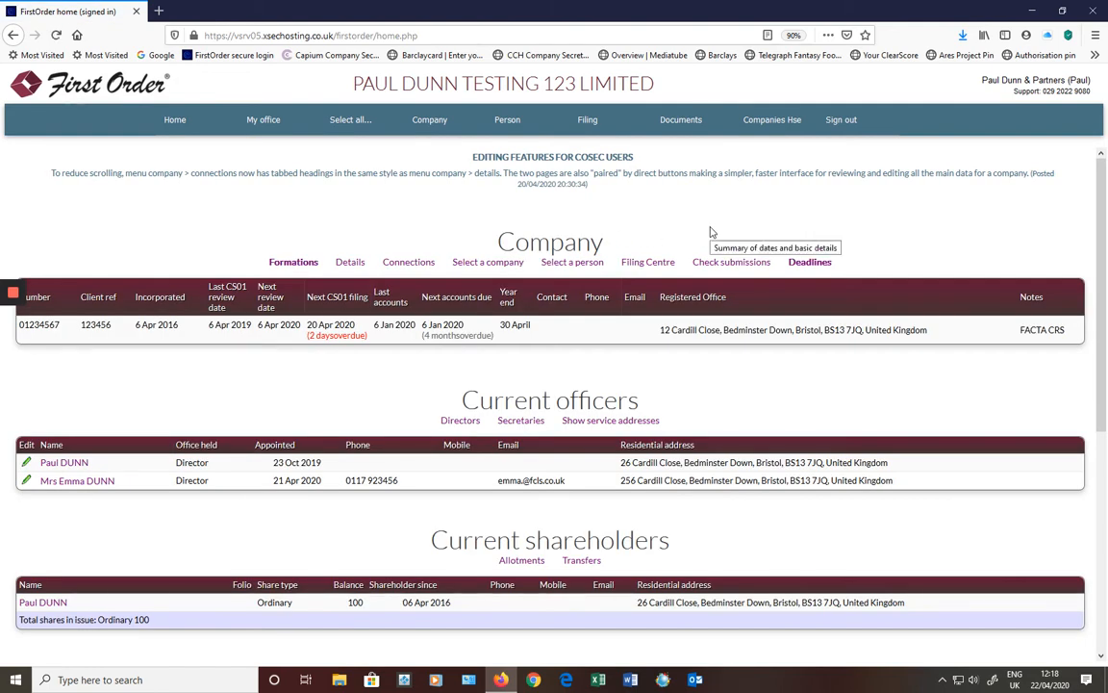
Mark the 21 Apr 2020 director appointment for e-filing in the Filing Centre, view its filing confirmation, and back out without submitting
left_click(601, 128)
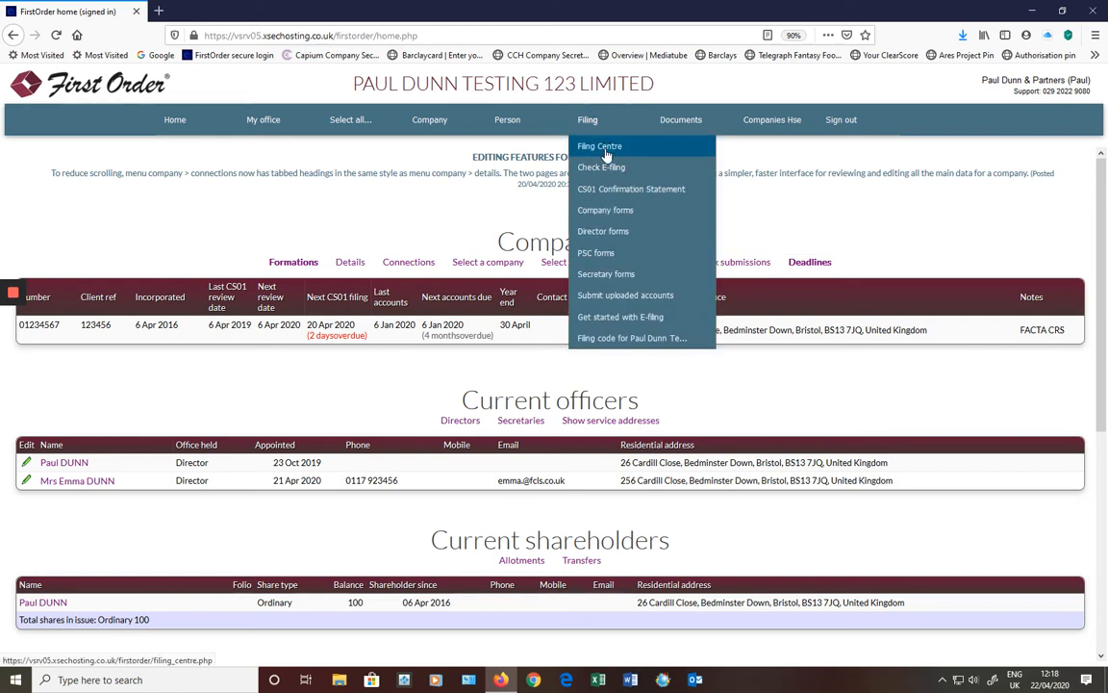
left_click(604, 148)
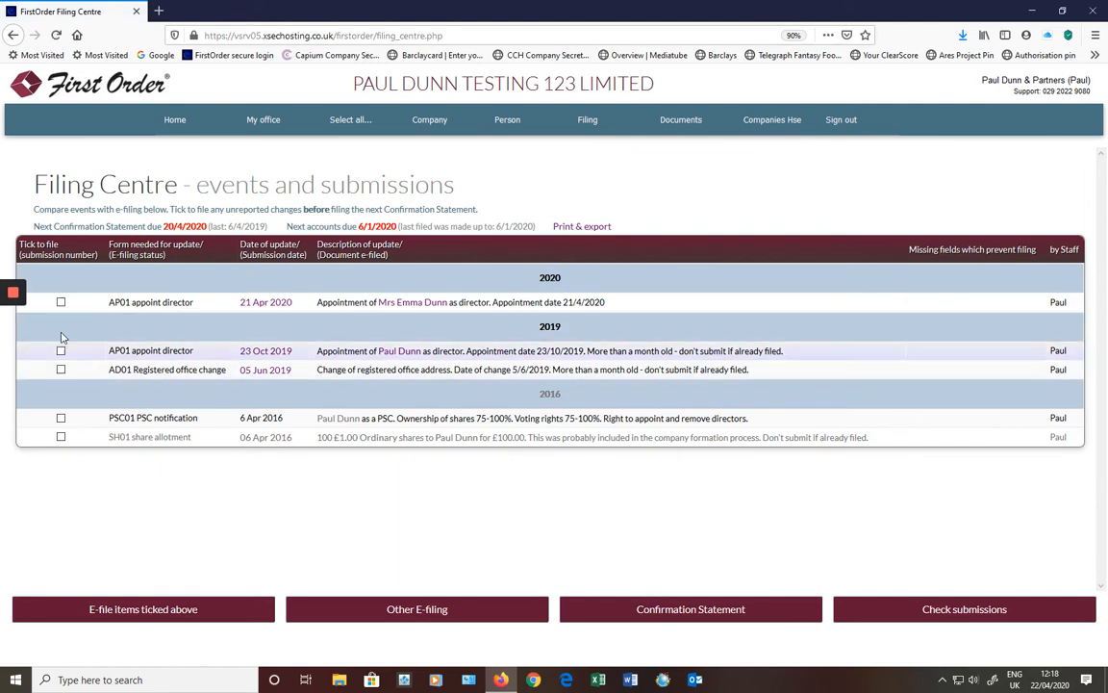
left_click(62, 303)
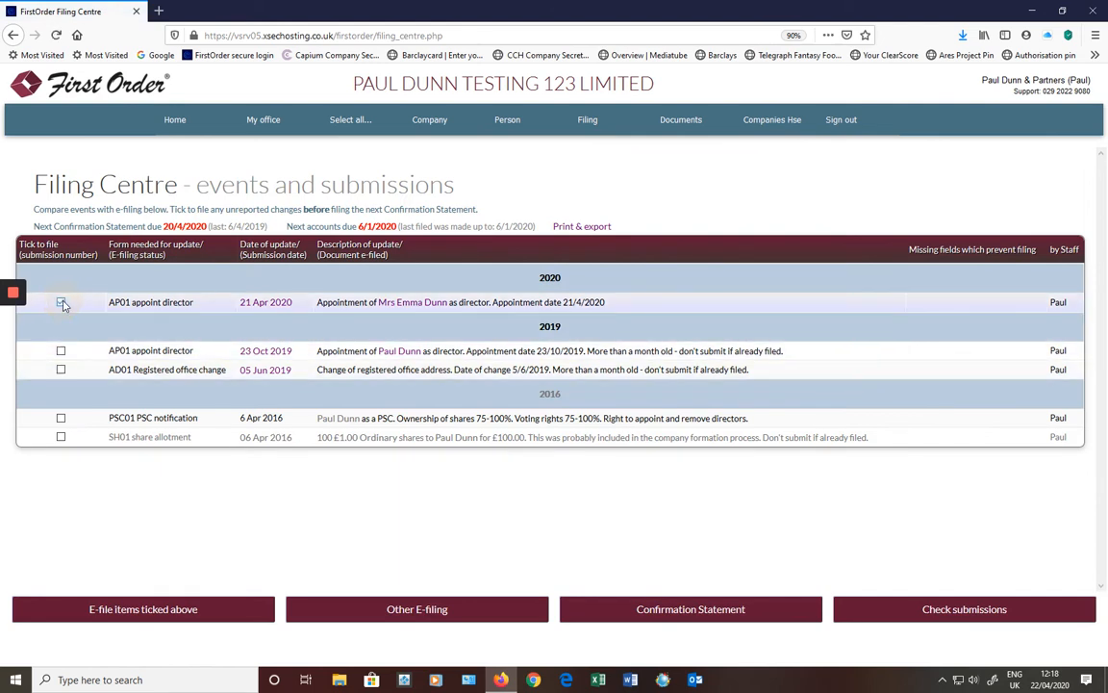
left_click(167, 609)
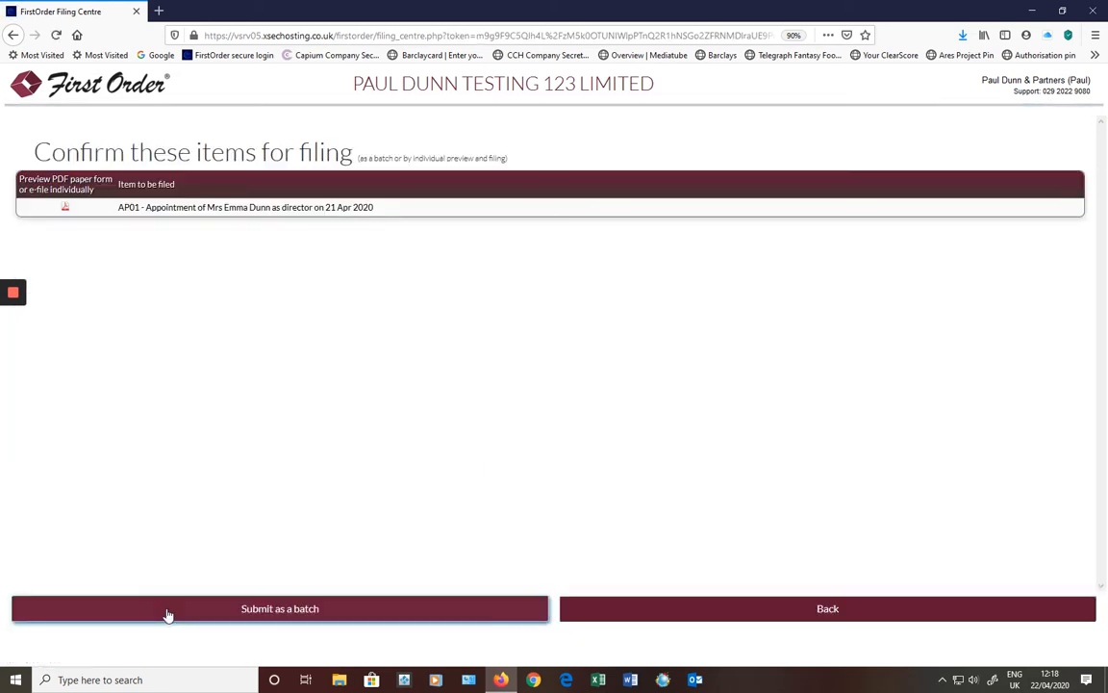
left_click(771, 610)
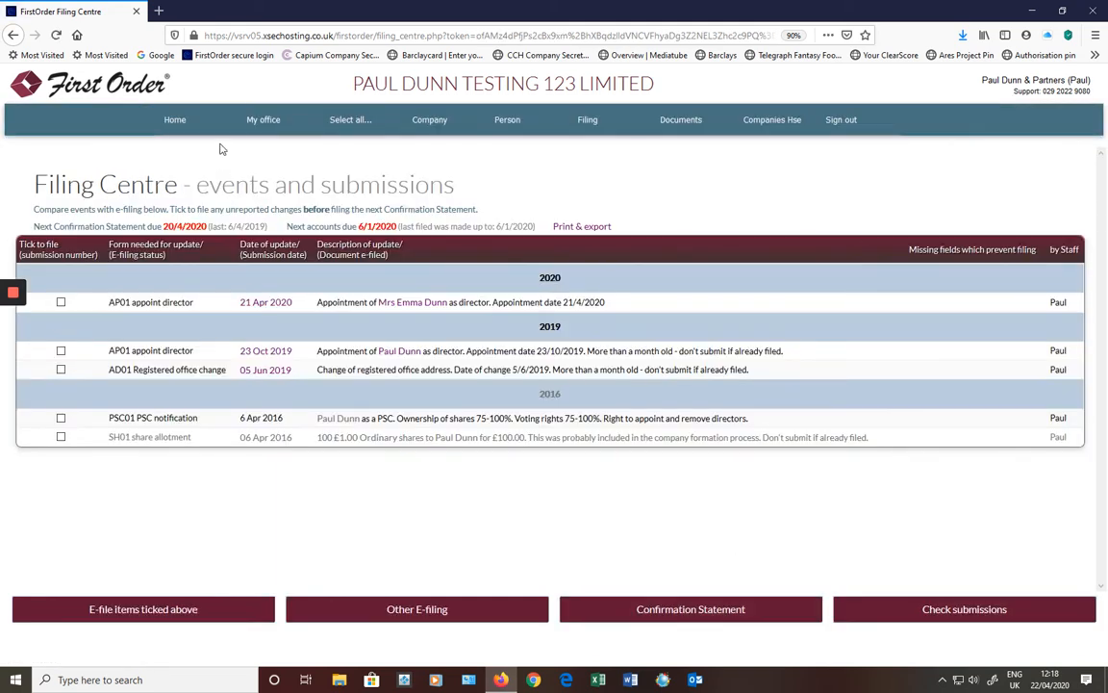
left_click(180, 117)
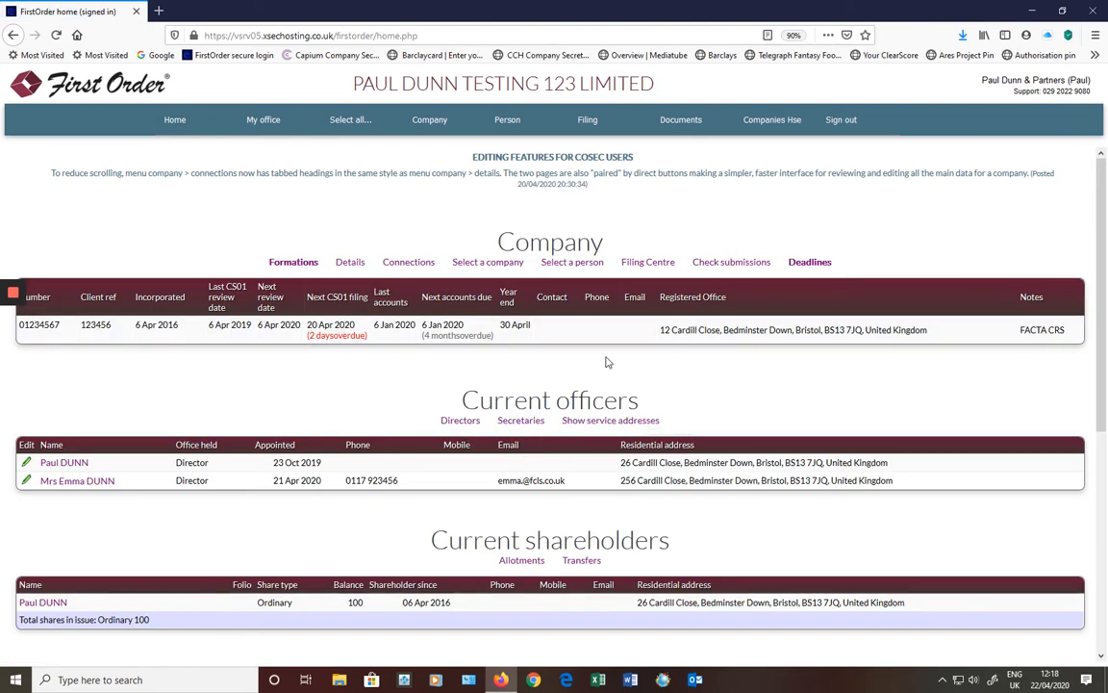
mouse_move(681, 119)
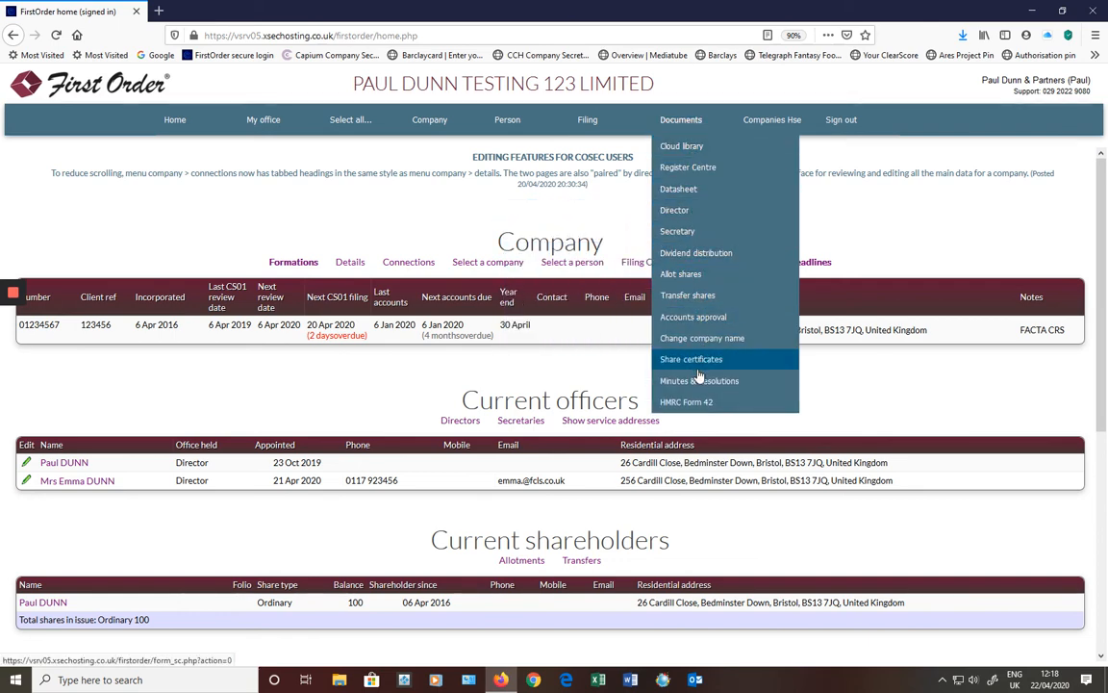
mouse_move(698, 382)
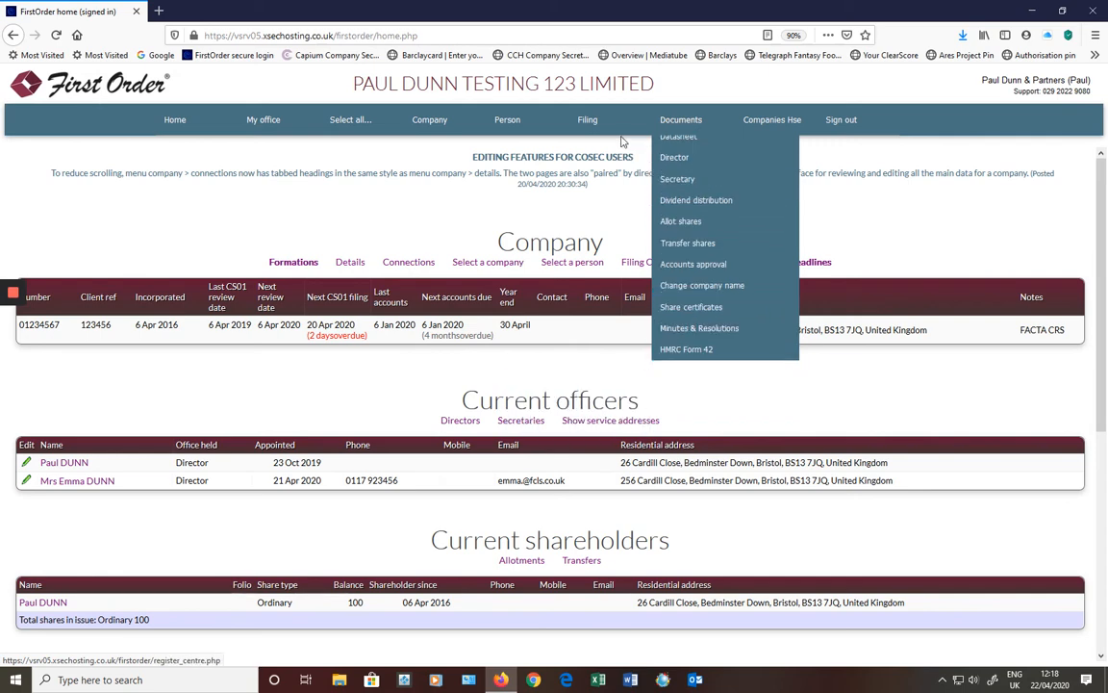
mouse_move(589, 121)
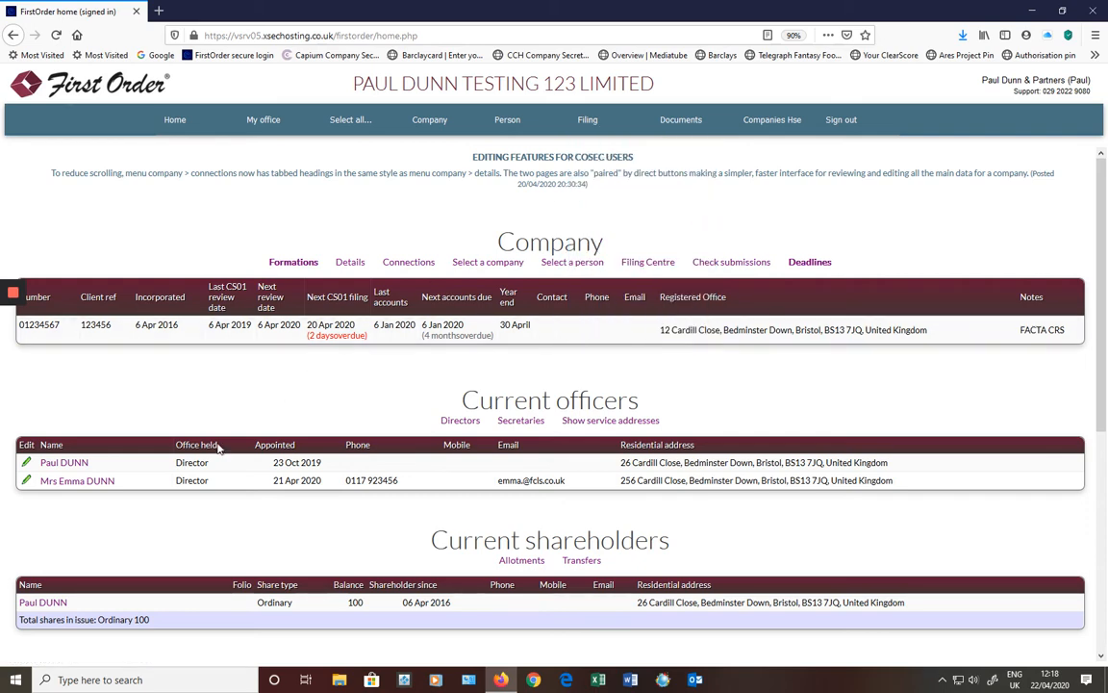
Record the newly appointed director as resigned instead of appointed, with resignation and resignation minuted dates of 22/4/2020, and save
left_click(26, 481)
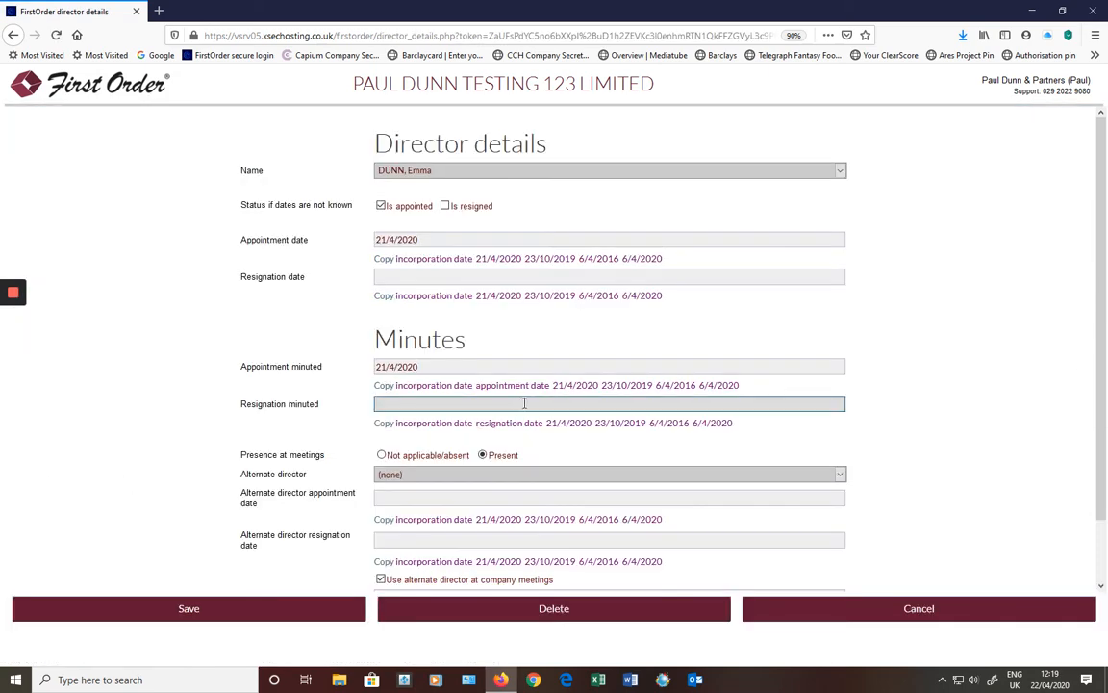
left_click(382, 208)
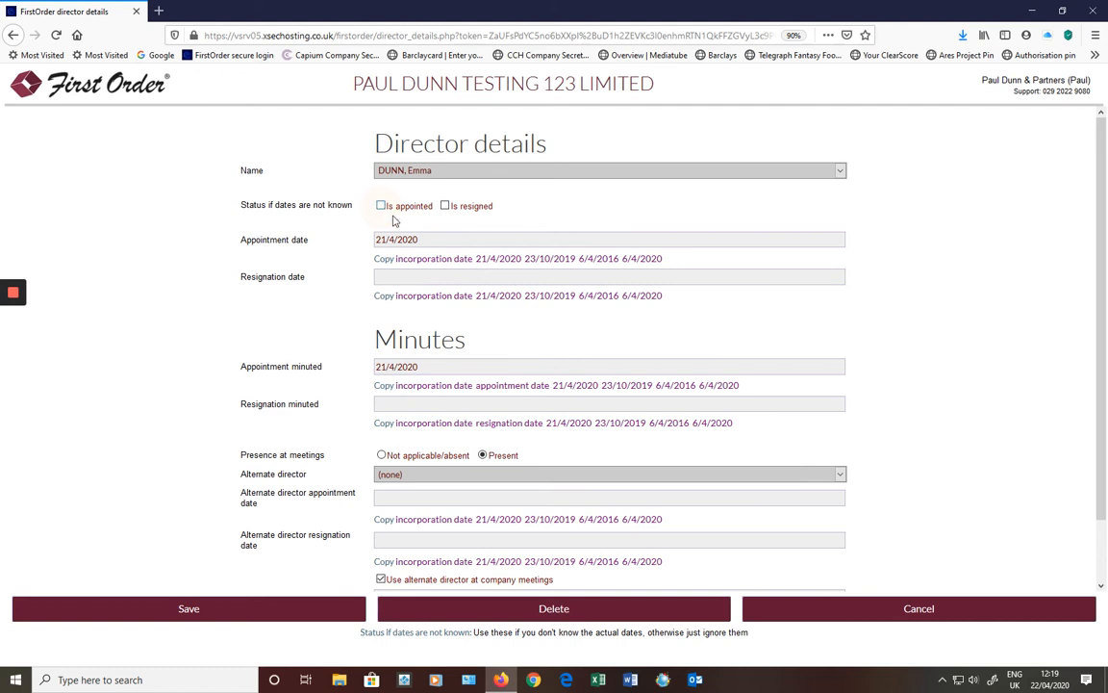
left_click(446, 207)
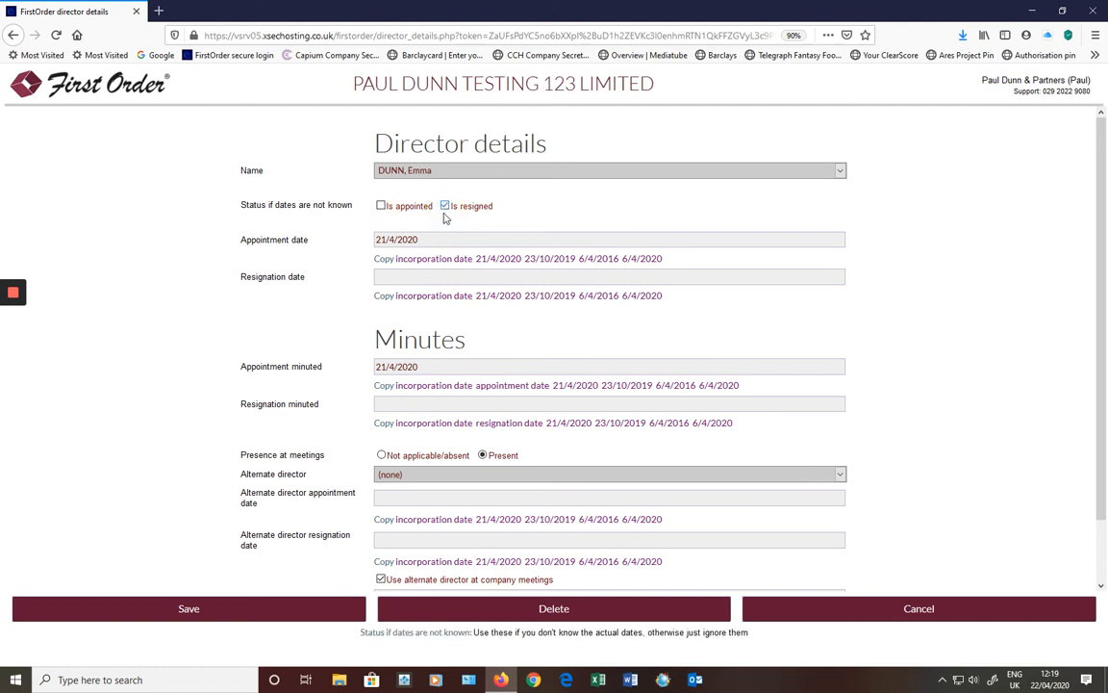
left_click(384, 275)
left_click(452, 391)
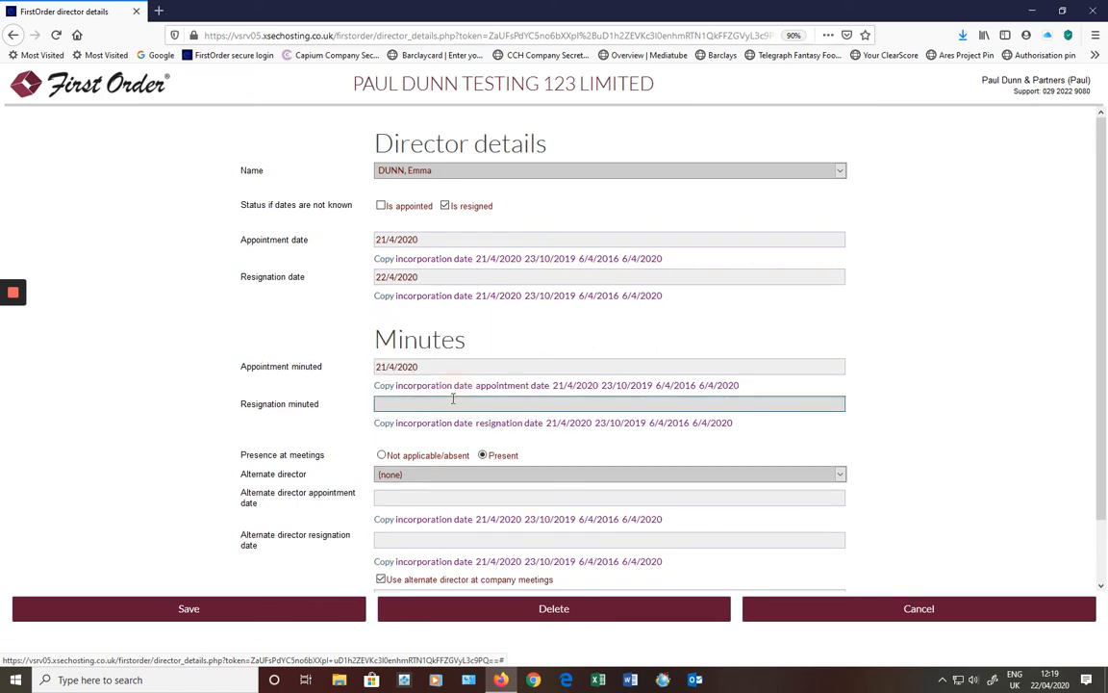
left_click(405, 403)
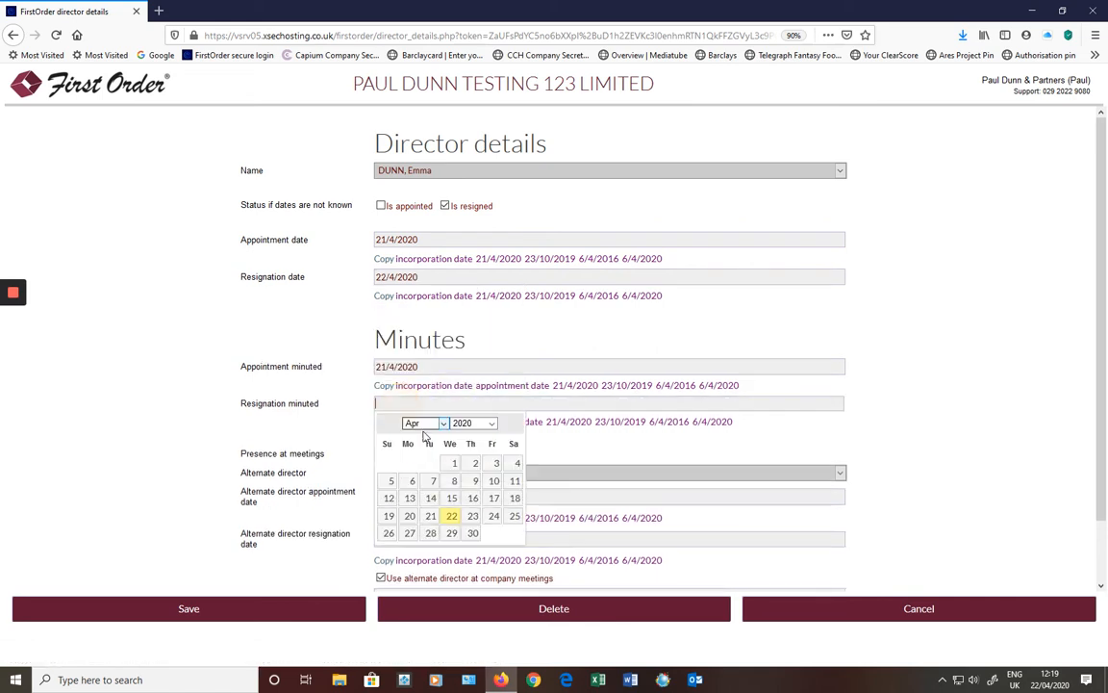
left_click(452, 520)
left_click(250, 616)
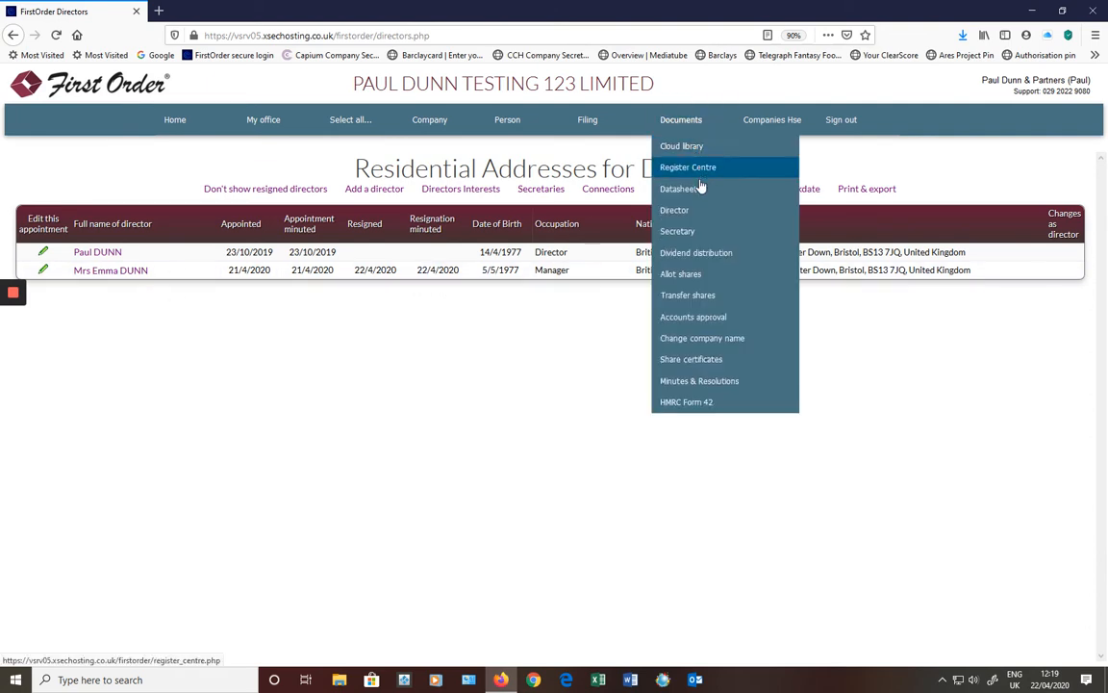
Mark the TM01 director resignation of 22 Apr 2020 in the Filing Centre, and return to the company overview without e-filing it
mouse_move(700, 213)
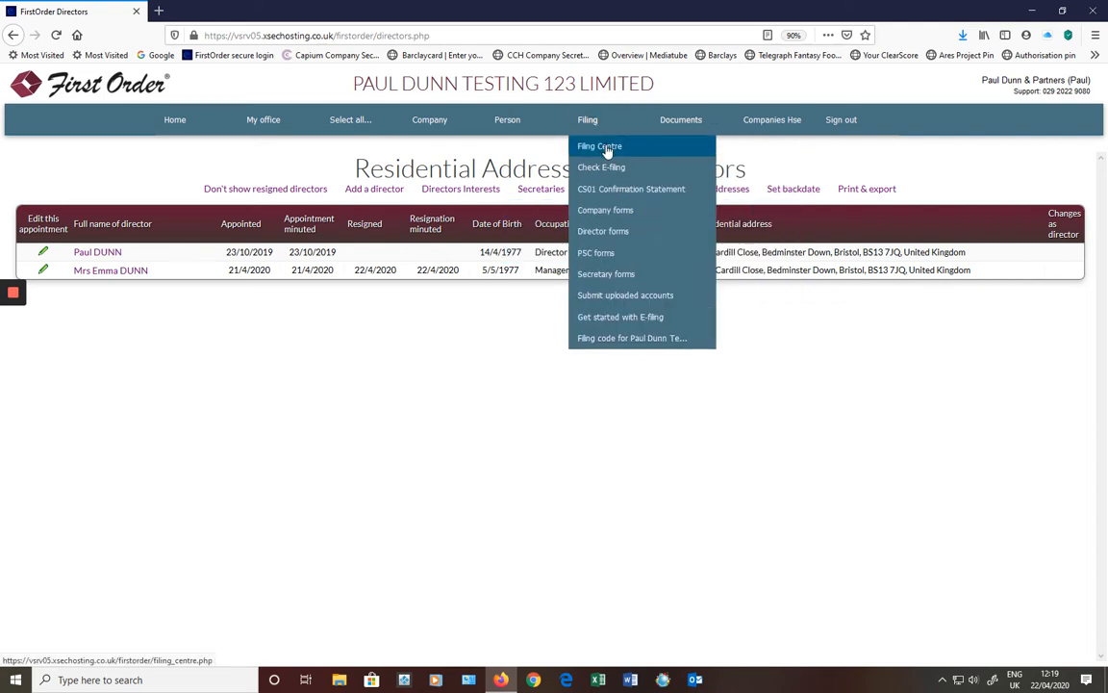
left_click(607, 148)
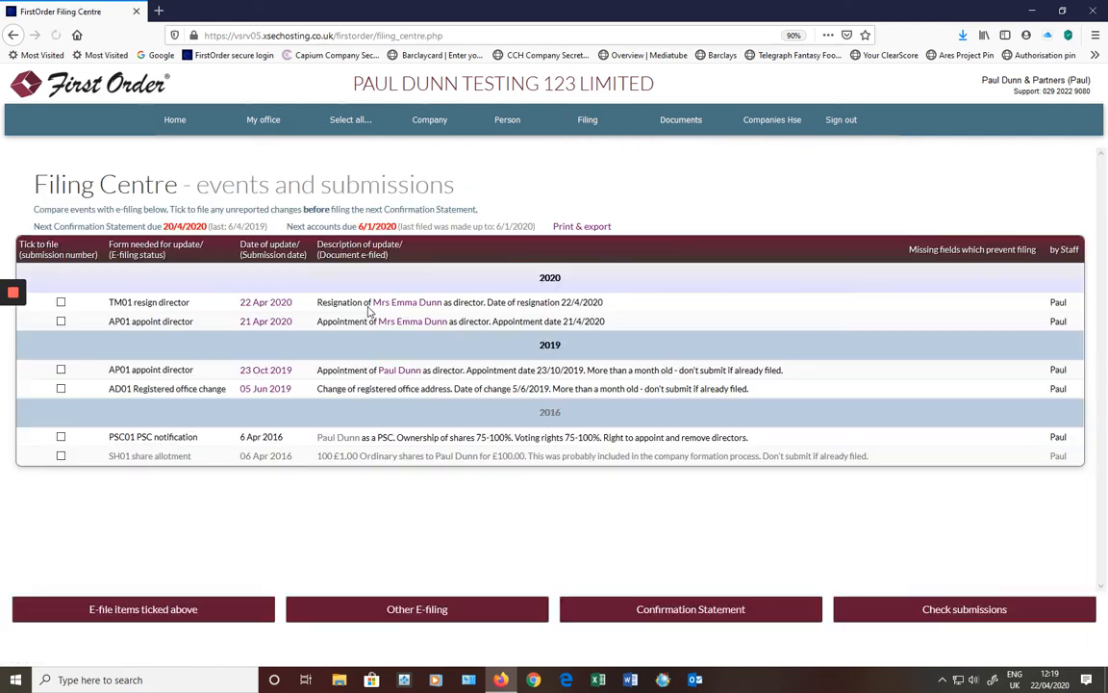
left_click(60, 303)
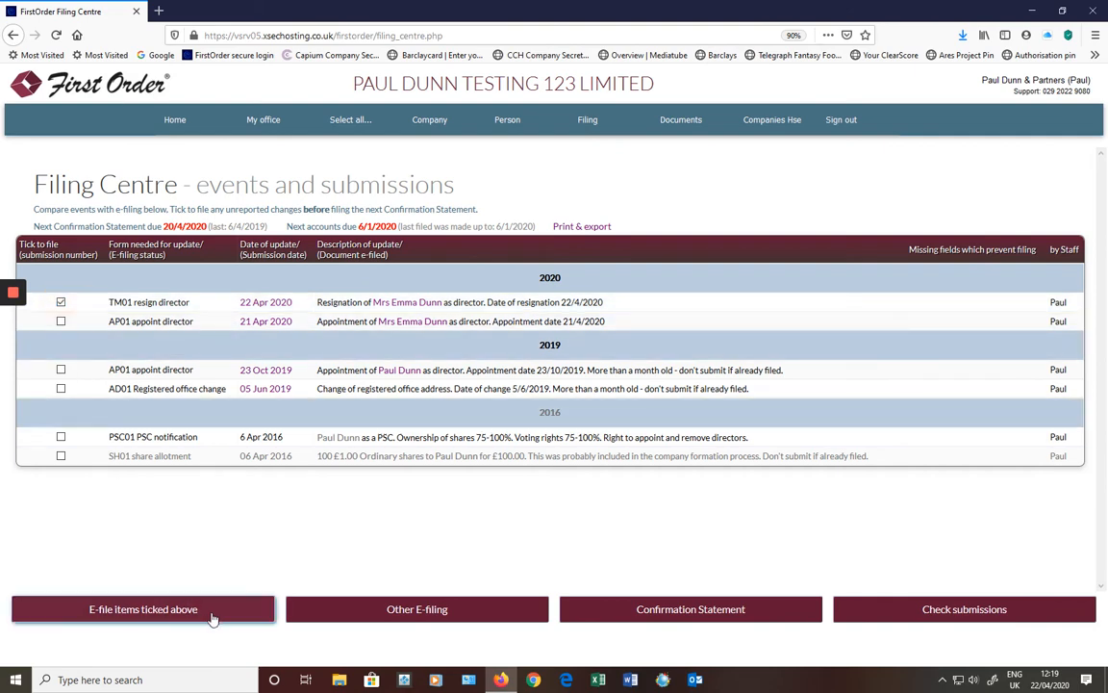
left_click(204, 132)
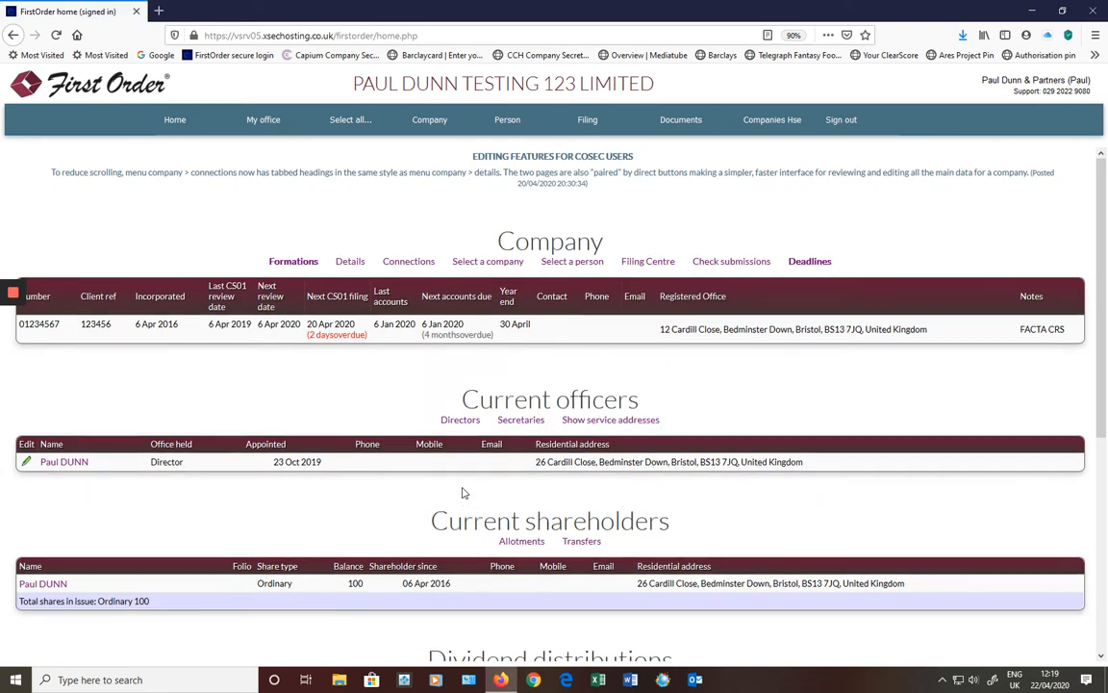
Review the company's PSC register for its entries and conditions of control, then return to the company overview
scroll(461, 493, "down", 3)
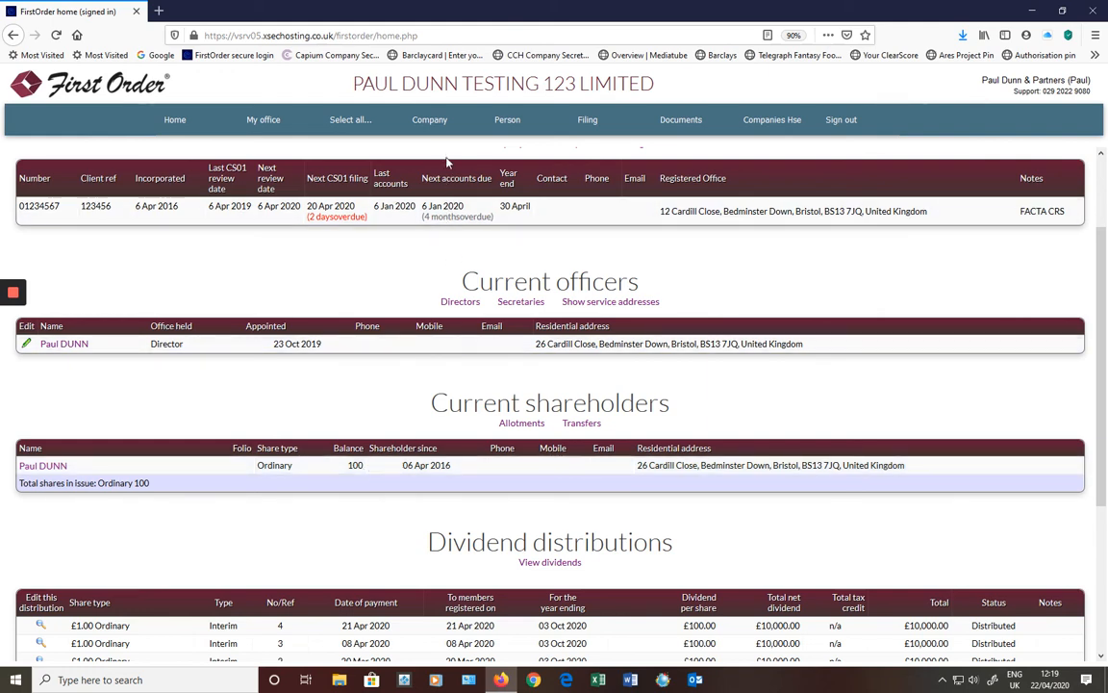
mouse_move(443, 128)
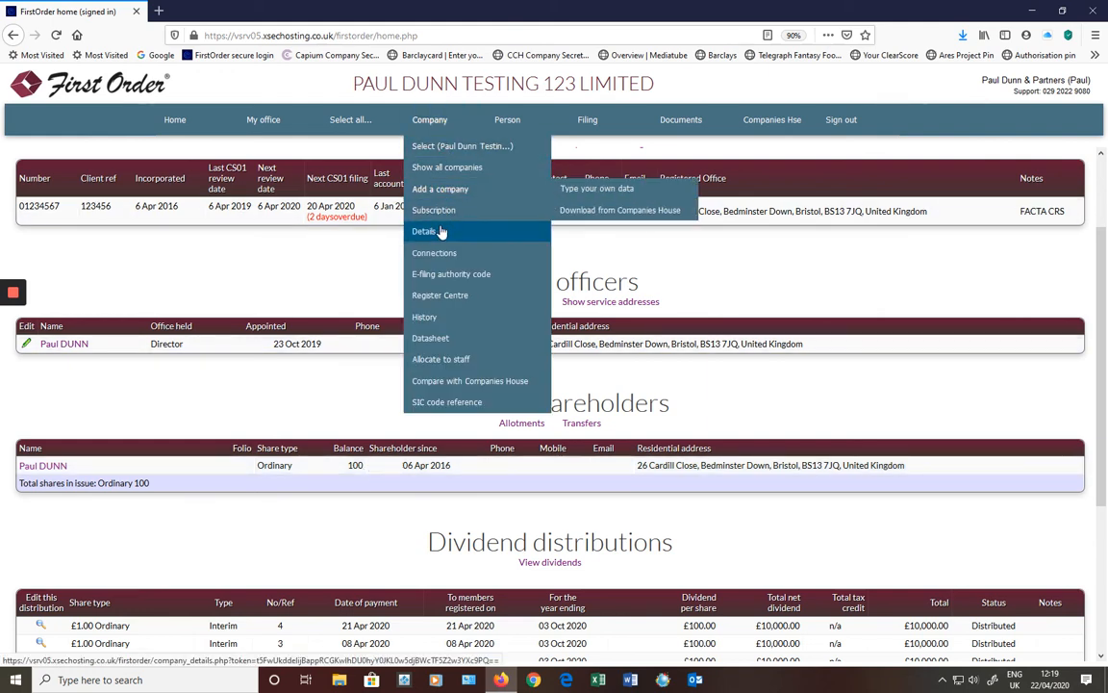
mouse_move(488, 238)
mouse_move(591, 317)
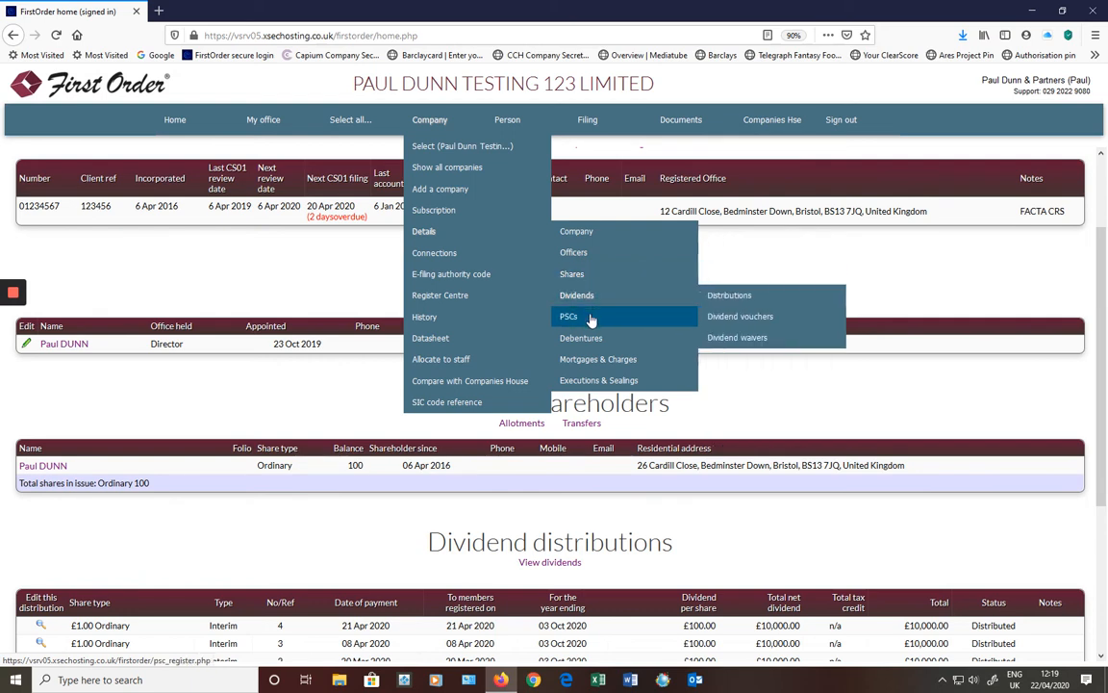
left_click(725, 317)
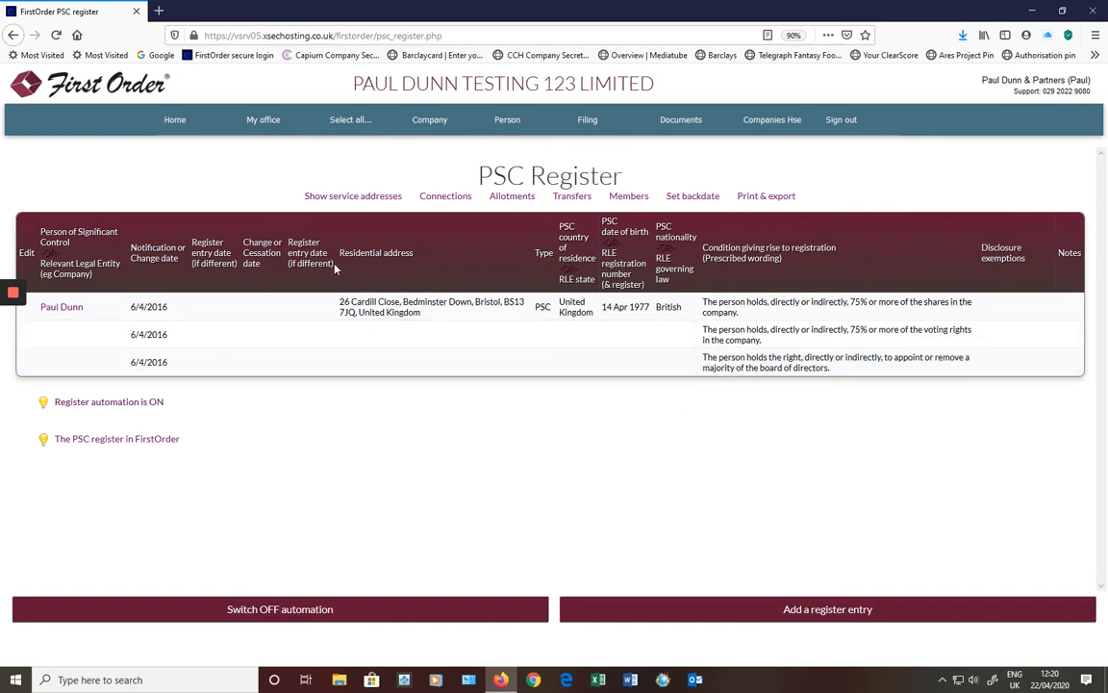
left_click(205, 126)
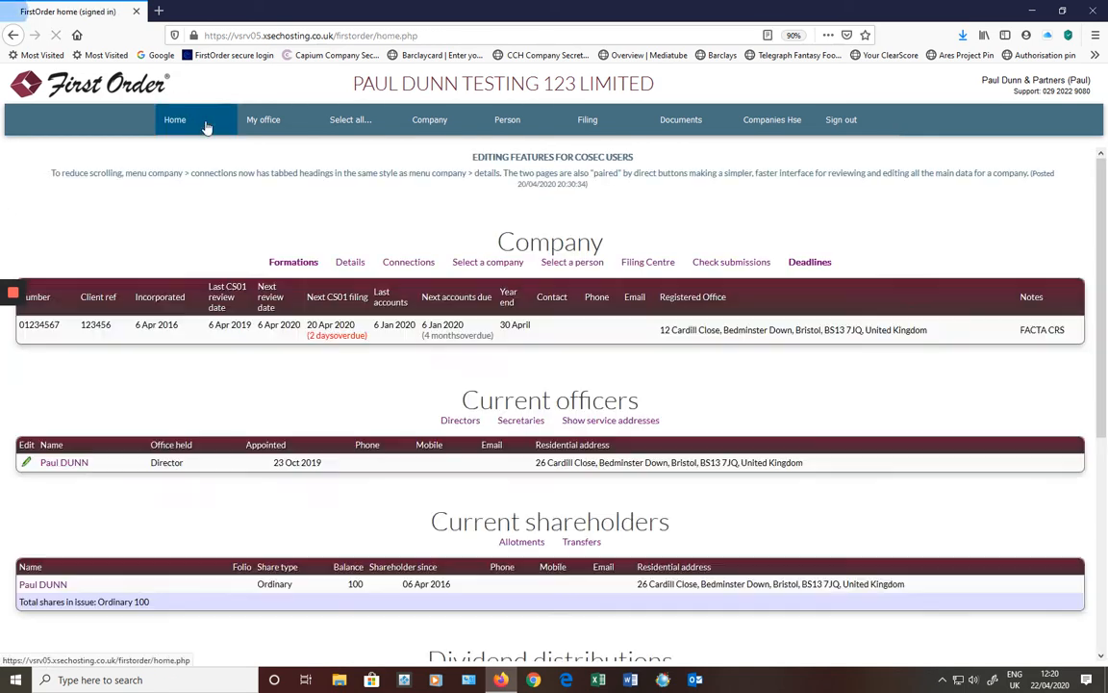
Start a new share transfer for the company, with the existing shareholder as transferor and 50 as the number of shares
scroll(575, 480, "down", 1)
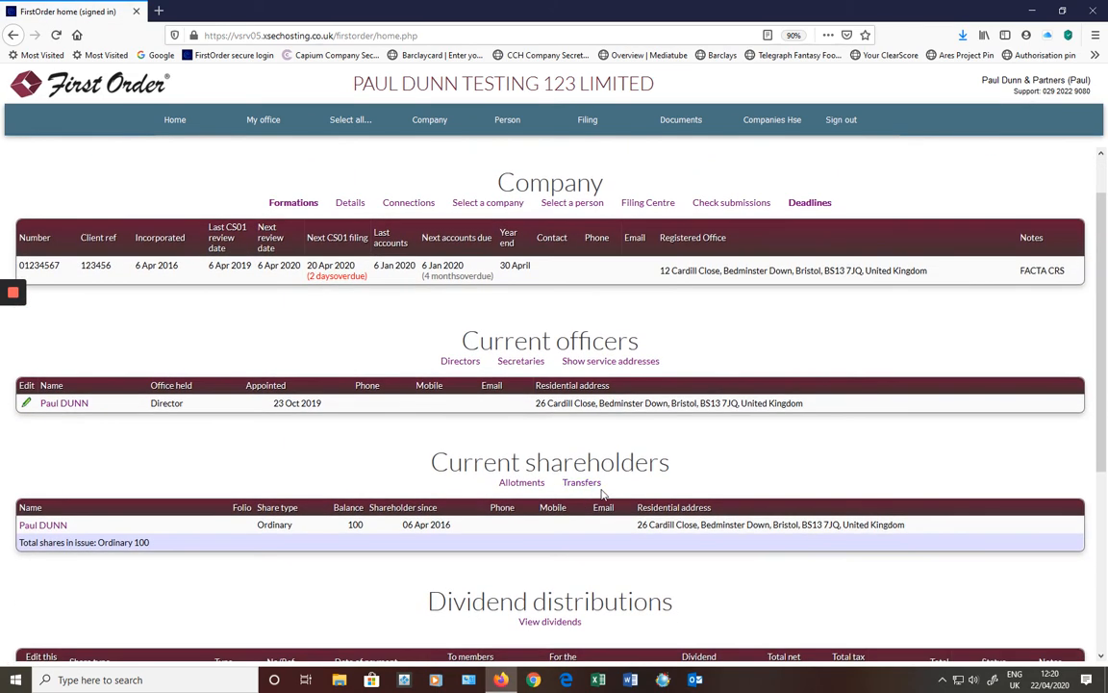
left_click(592, 486)
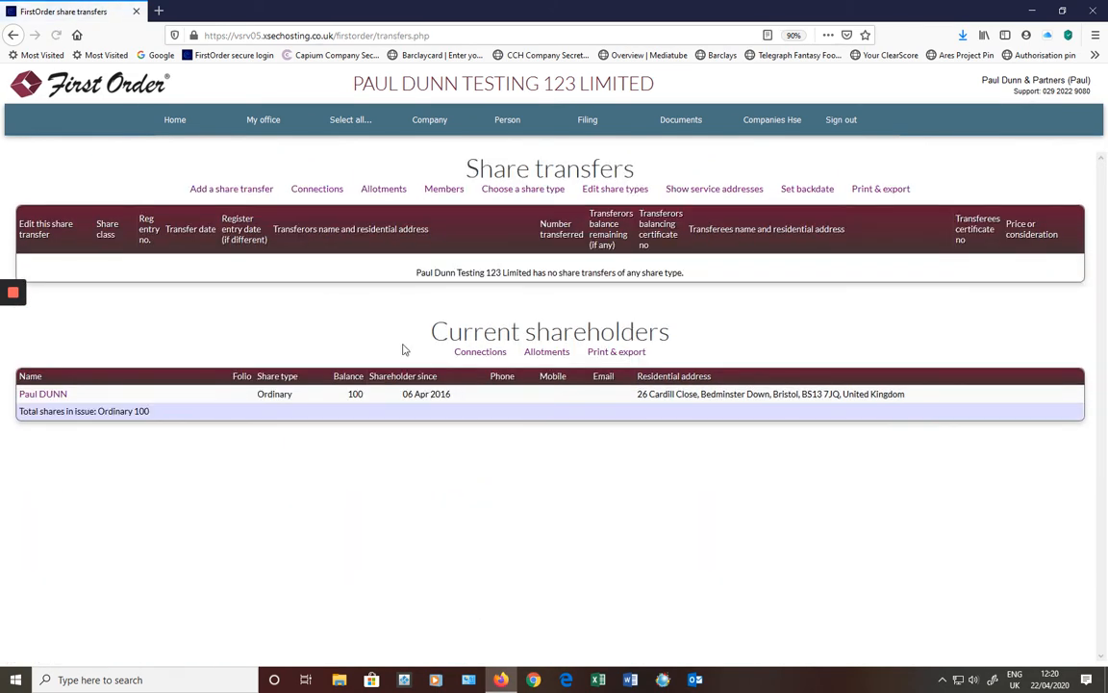
left_click(247, 195)
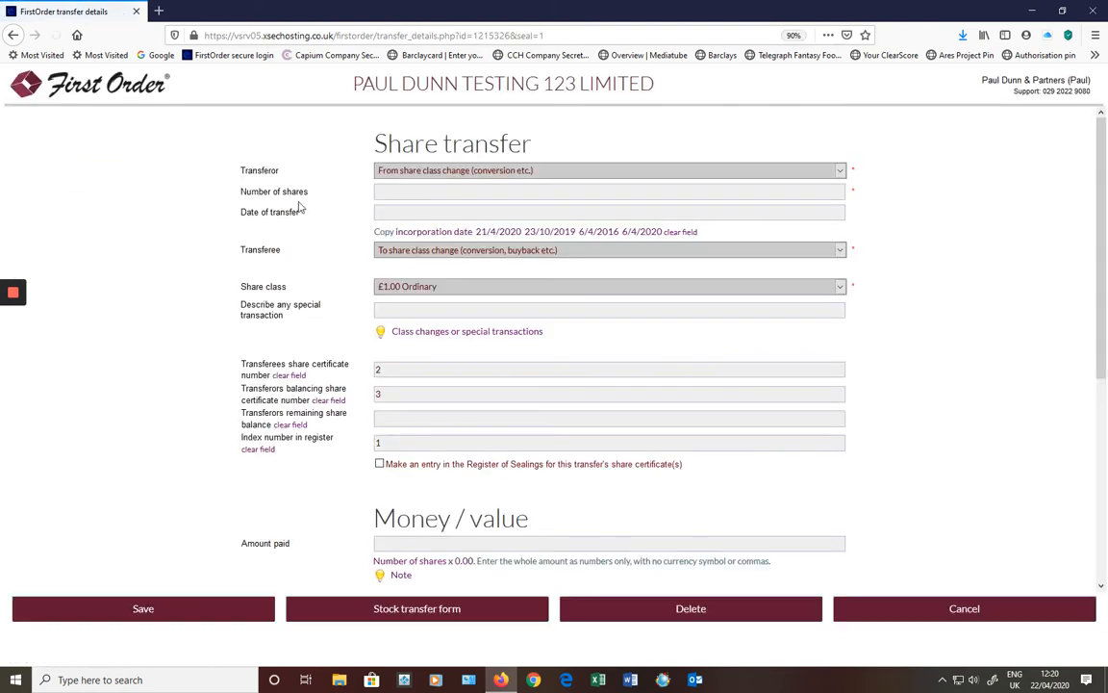
left_click(459, 172)
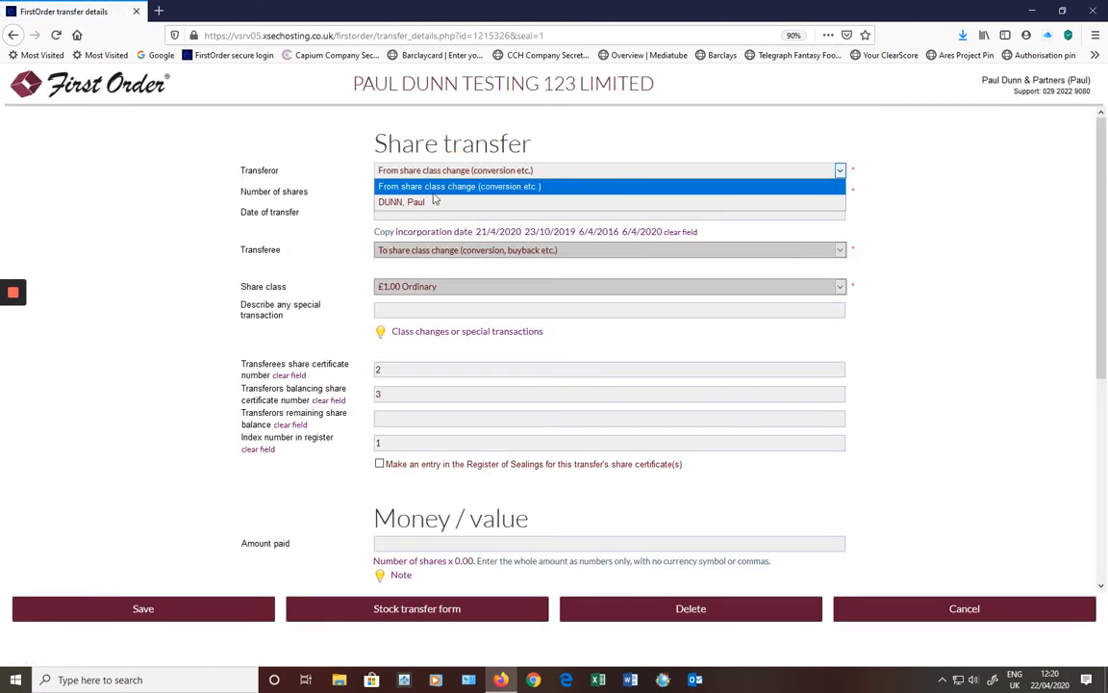
left_click(430, 202)
left_click(410, 193)
left_click(400, 190)
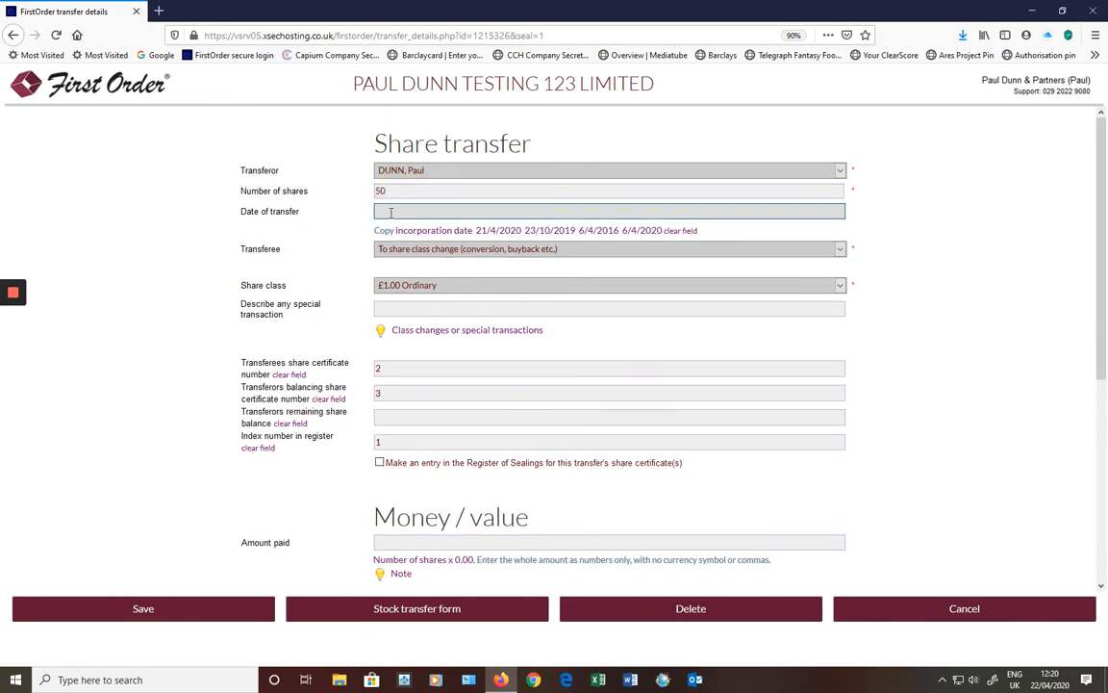
Date the share transfer 22/4/2020, choose the resigned director as transferee, and select the £1.00 Ordinary share class
left_click(390, 212)
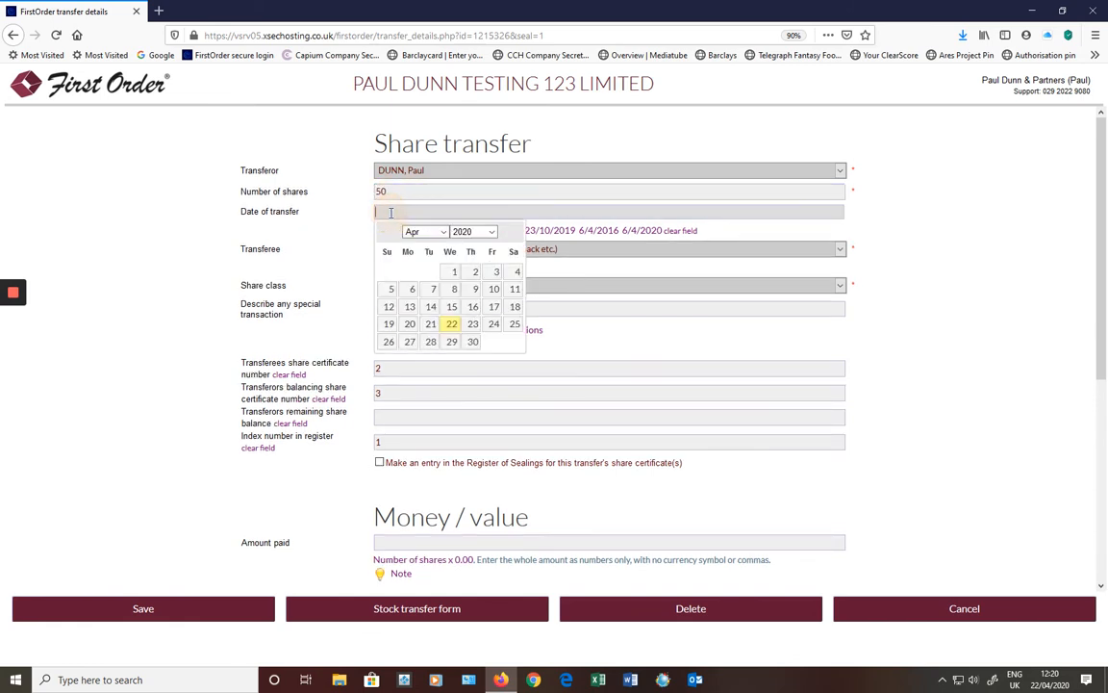
left_click(451, 327)
left_click(444, 251)
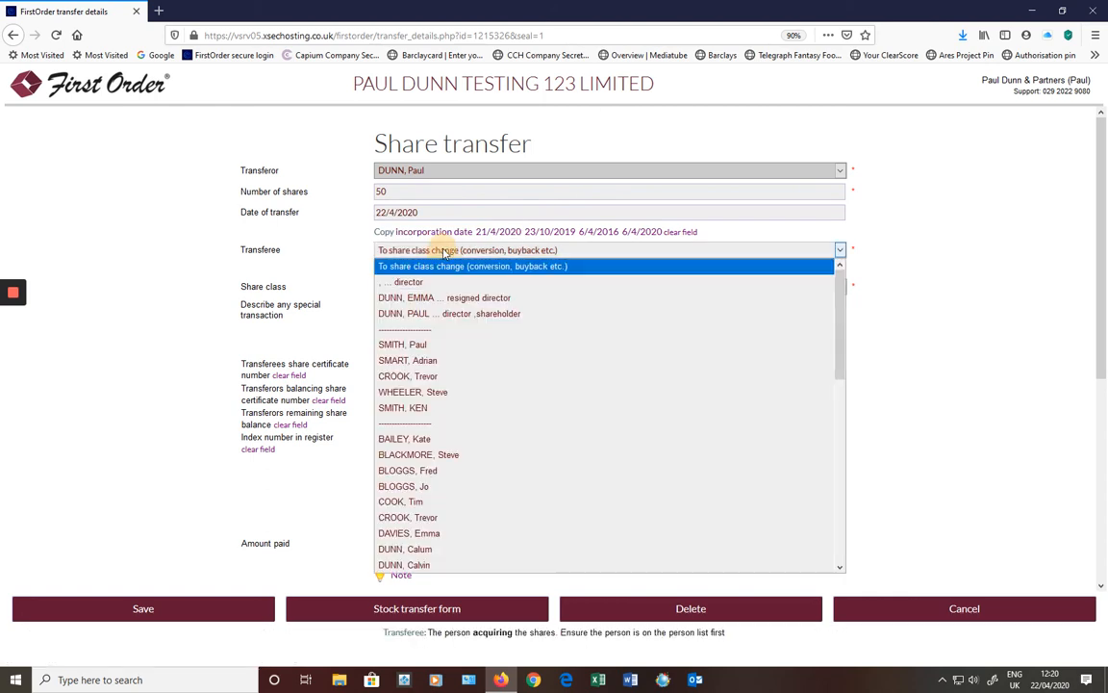
left_click(444, 298)
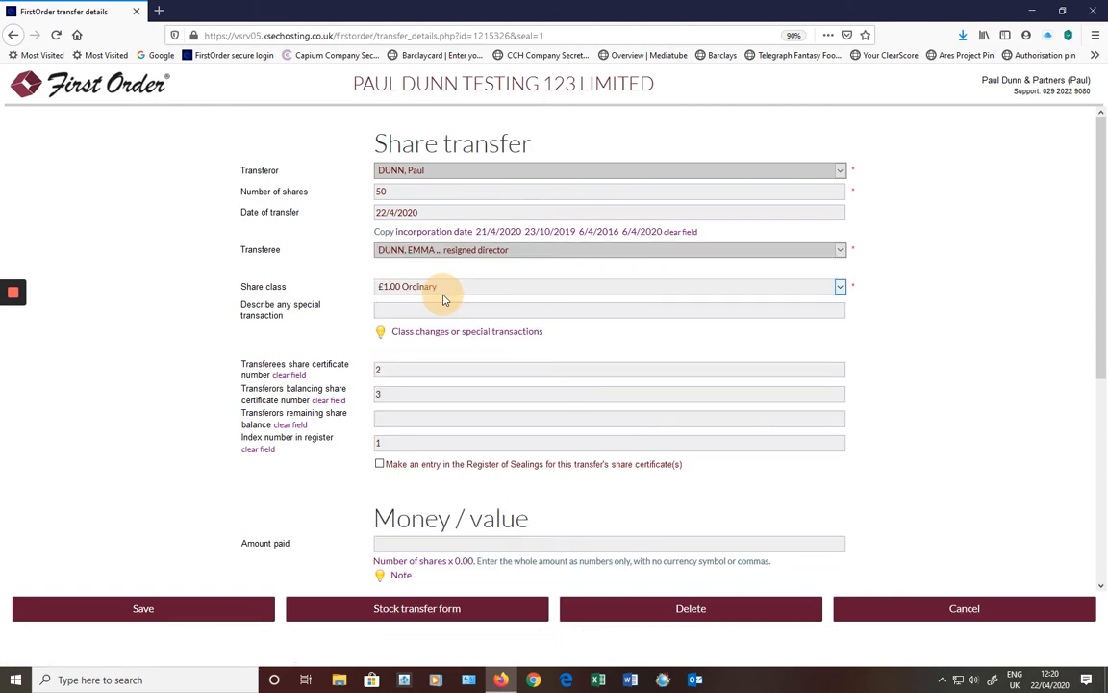
left_click(840, 288)
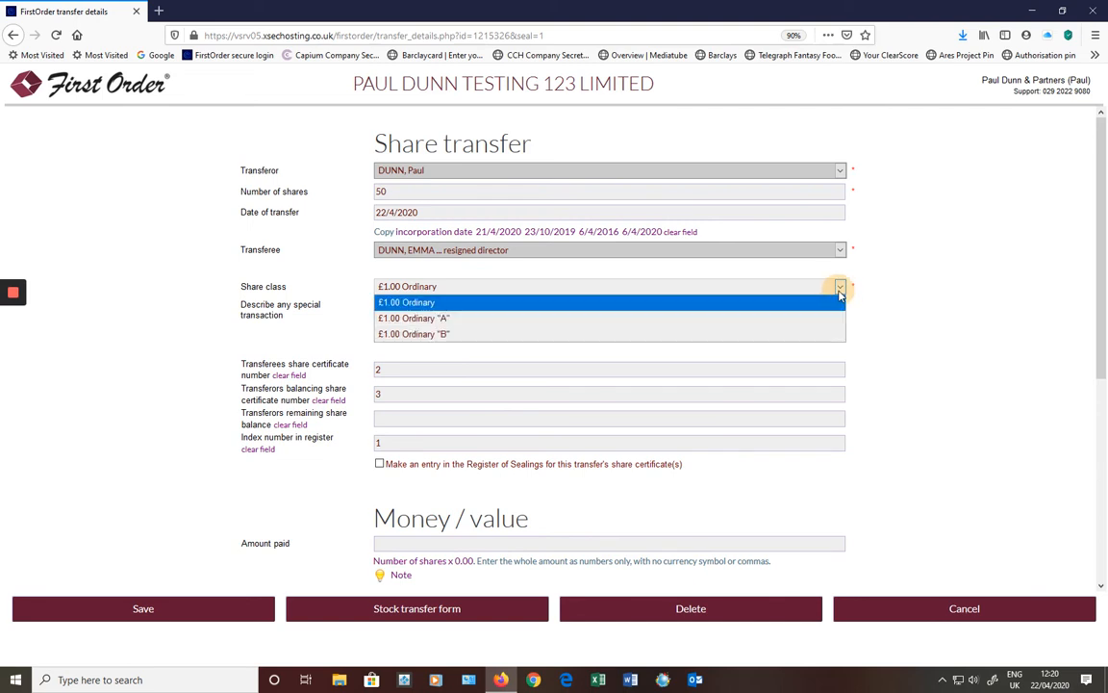
left_click(461, 304)
Set the transferor's remaining share balance to 50 and the amount paid to 50.00, and save the share transfer
left_click(389, 419)
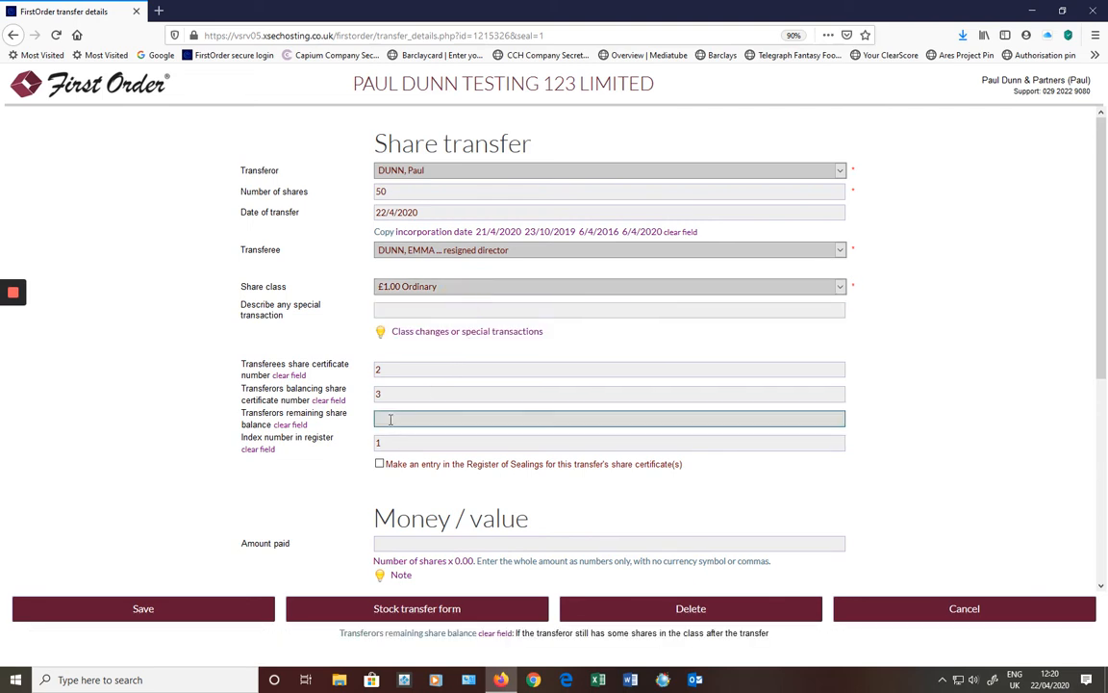
type("5")
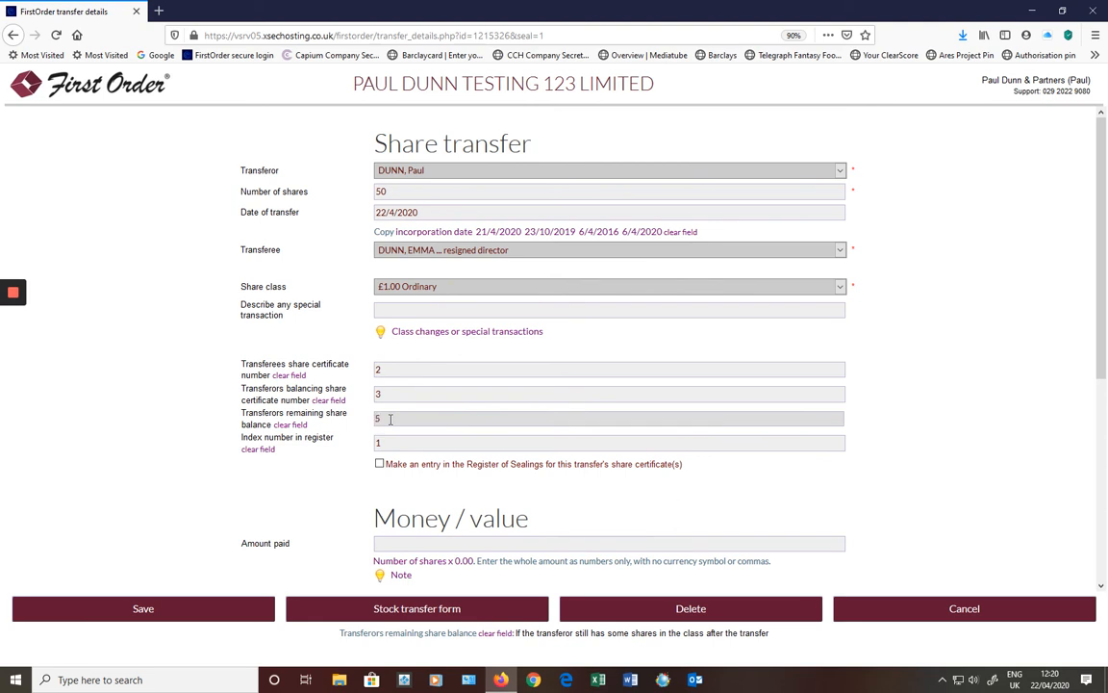
type("0")
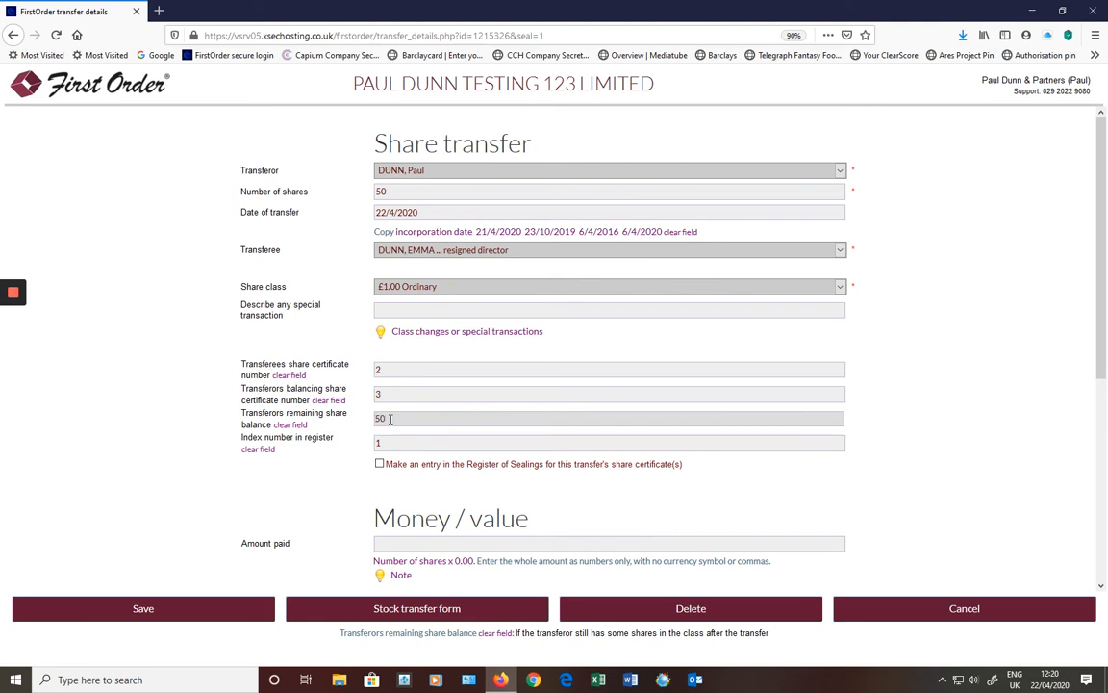
scroll(394, 472, "down", 1)
left_click(394, 483)
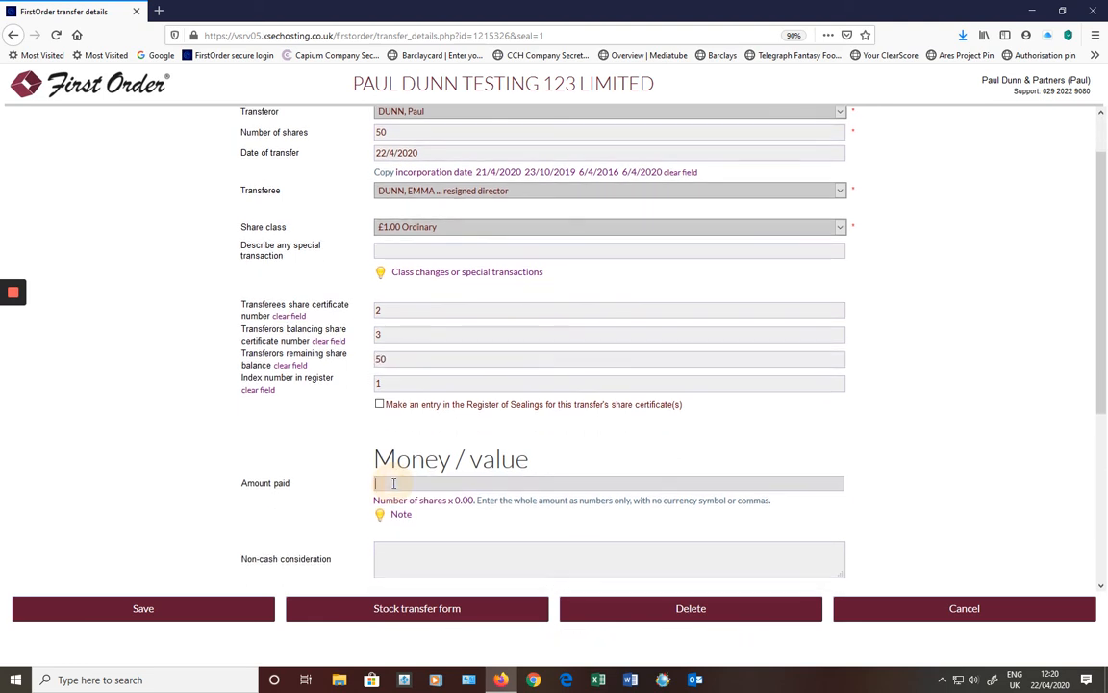
type("50.00")
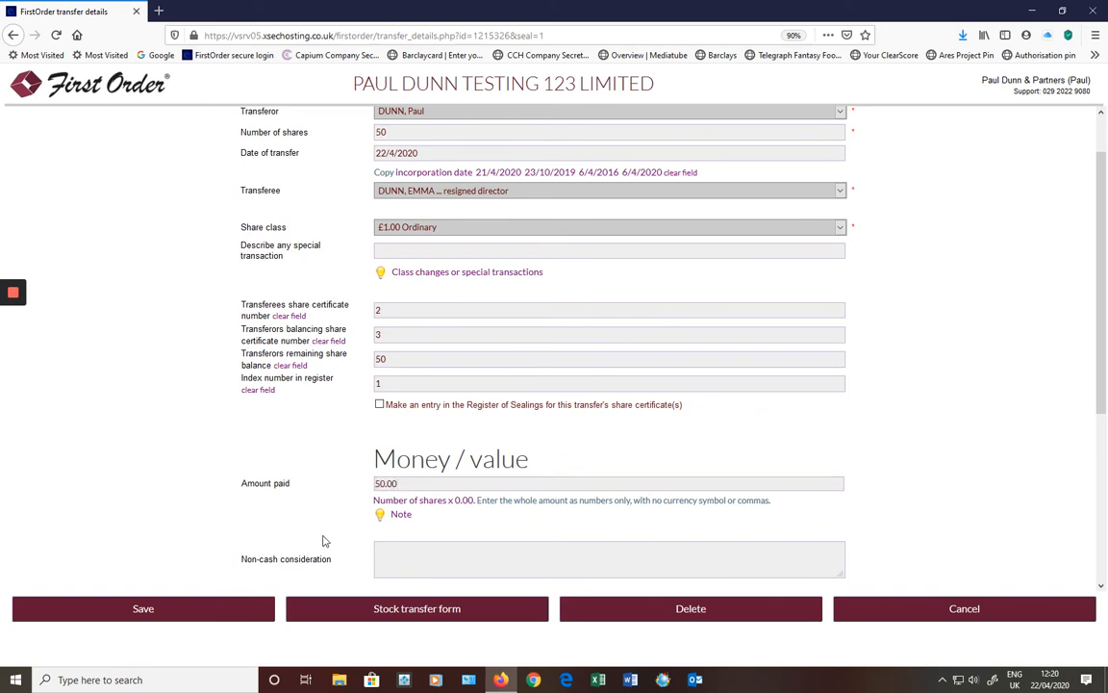
left_click(230, 619)
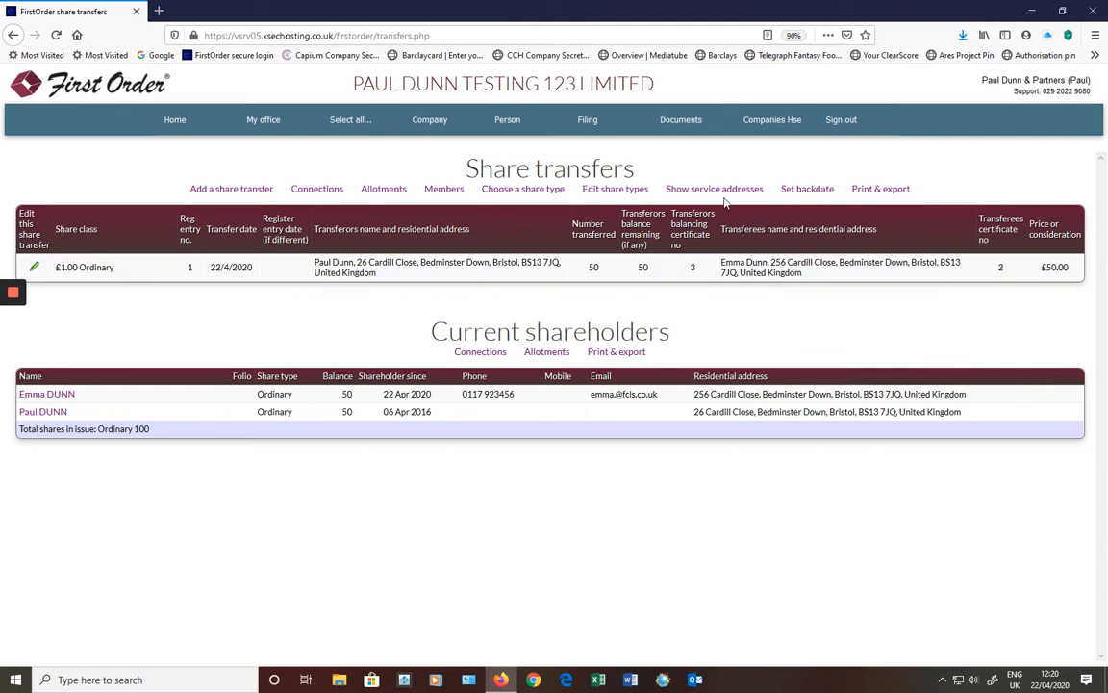
View the transferor's balancing share certificate for the 22 Apr 2020 transfer, and close it without downloading
mouse_move(673, 121)
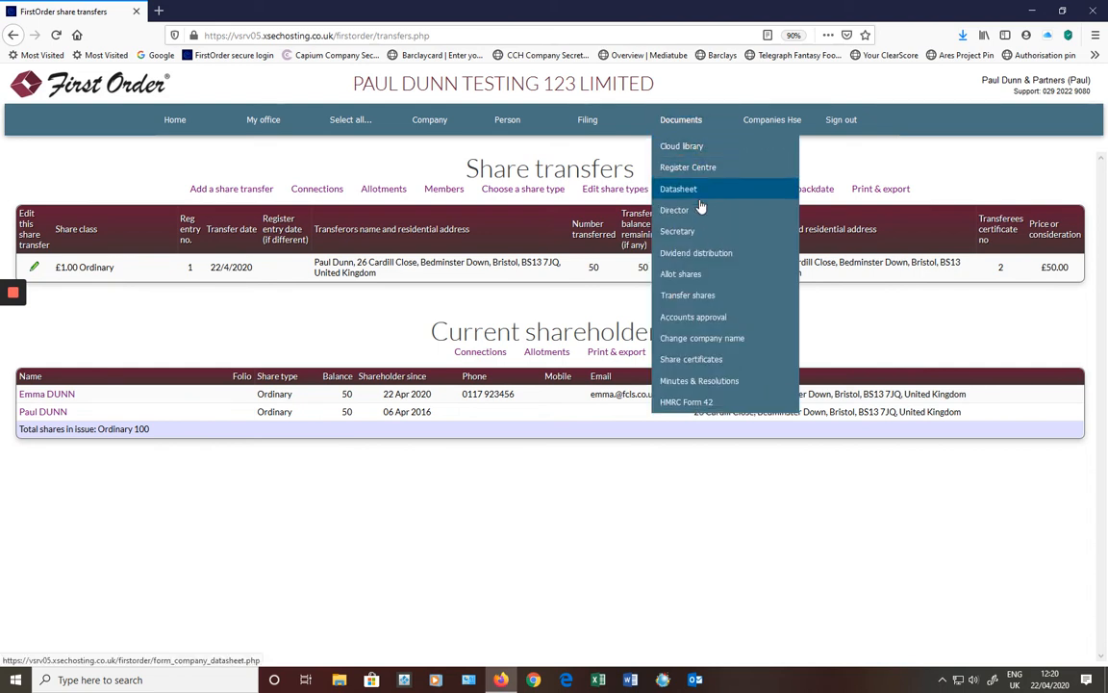
mouse_move(703, 296)
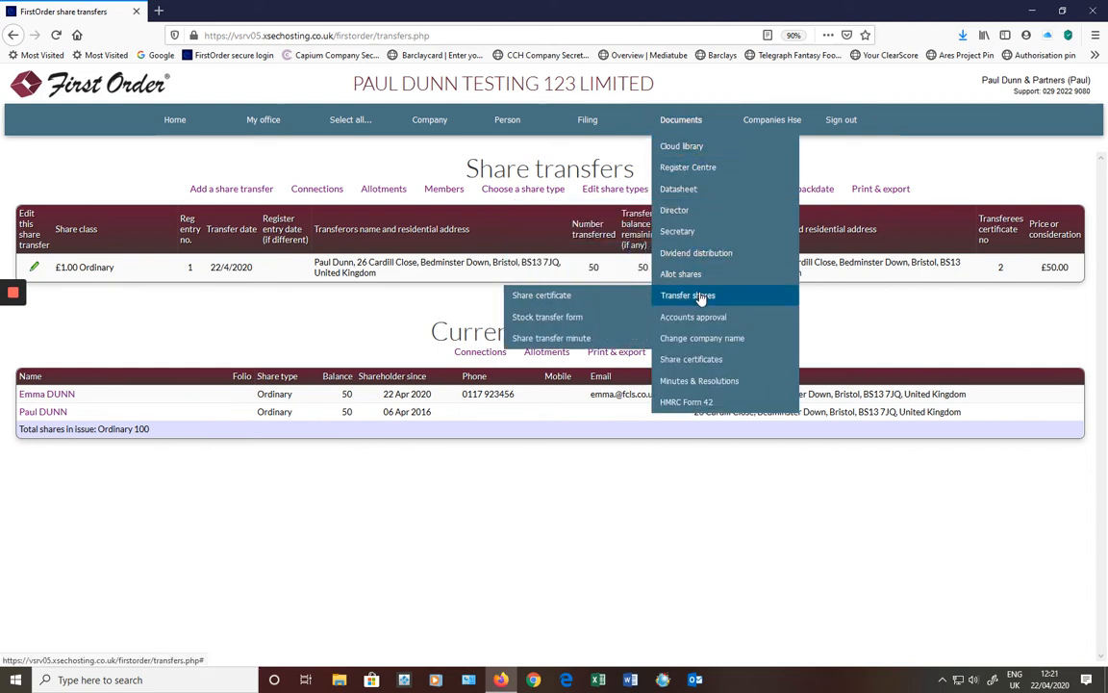
left_click(574, 298)
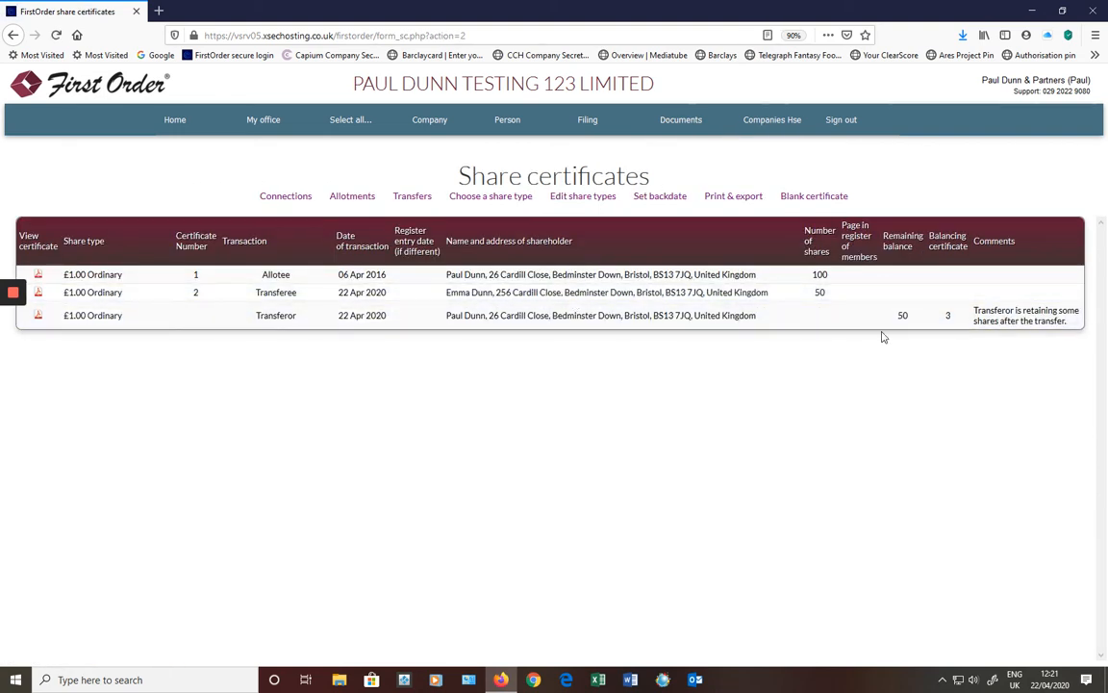
left_click(38, 315)
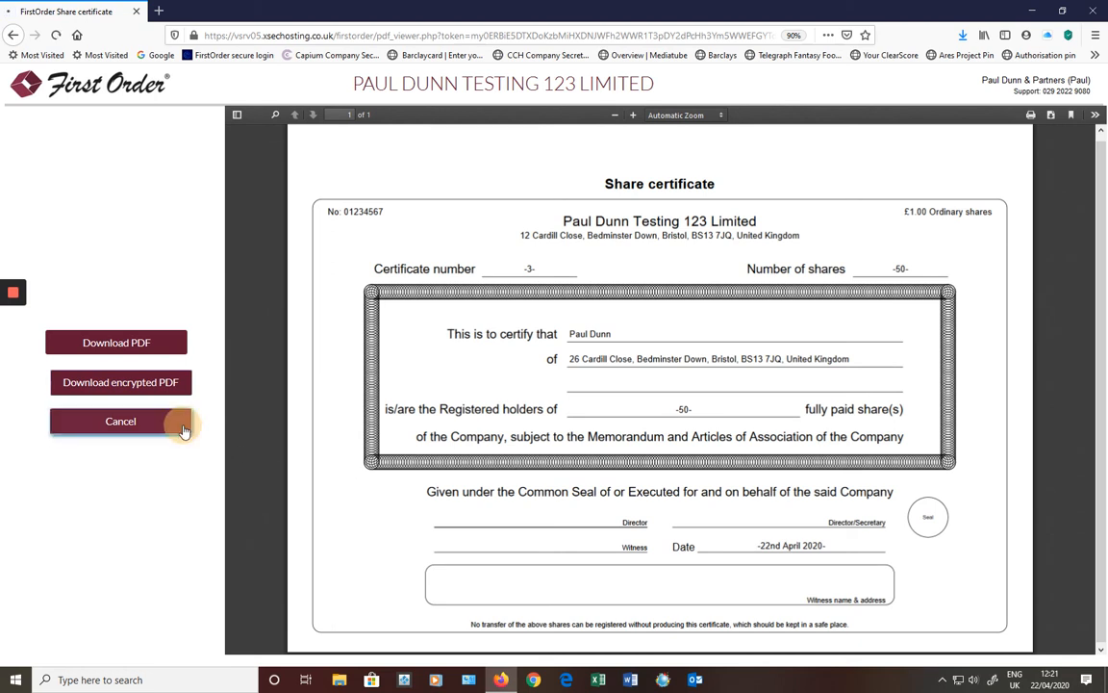
left_click(120, 421)
Generate the stock transfer form for the 22 Apr 2020 transfer with the under £1,000 consideration declaration, view it, and return to the company overview
mouse_move(690, 128)
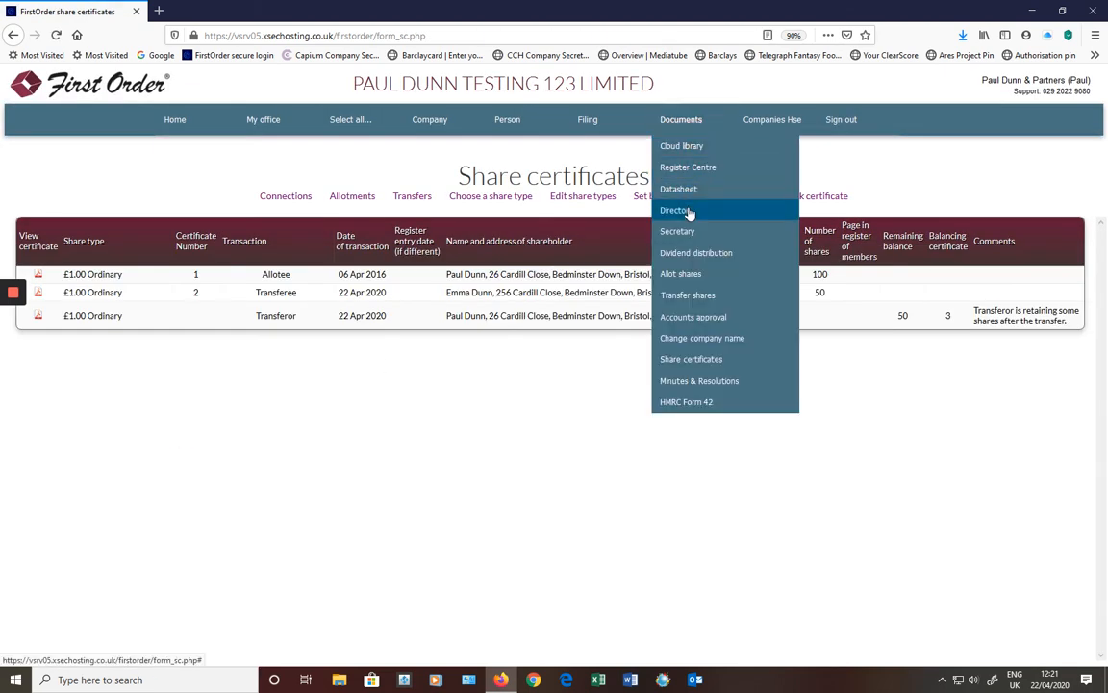
mouse_move(690, 294)
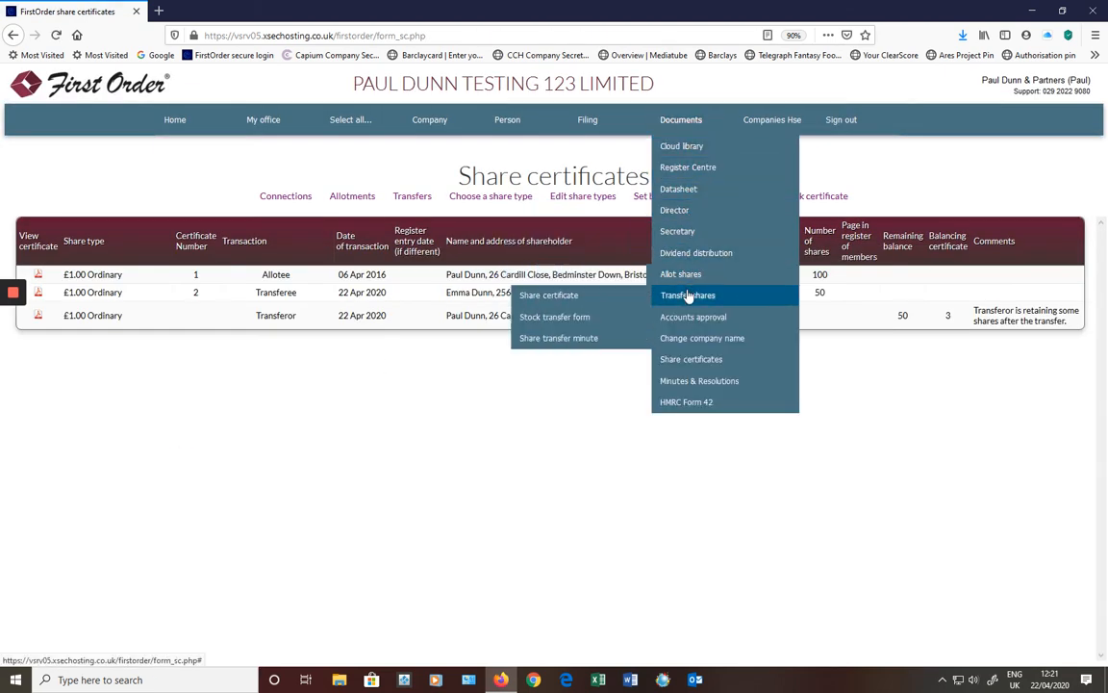
left_click(581, 319)
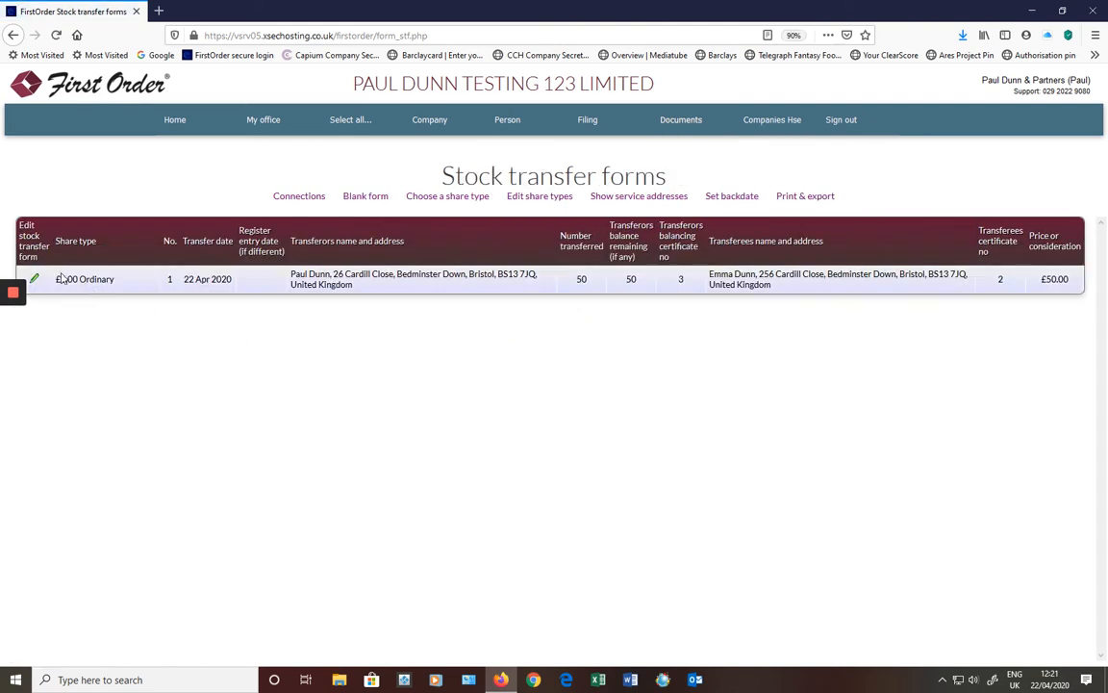
left_click(34, 280)
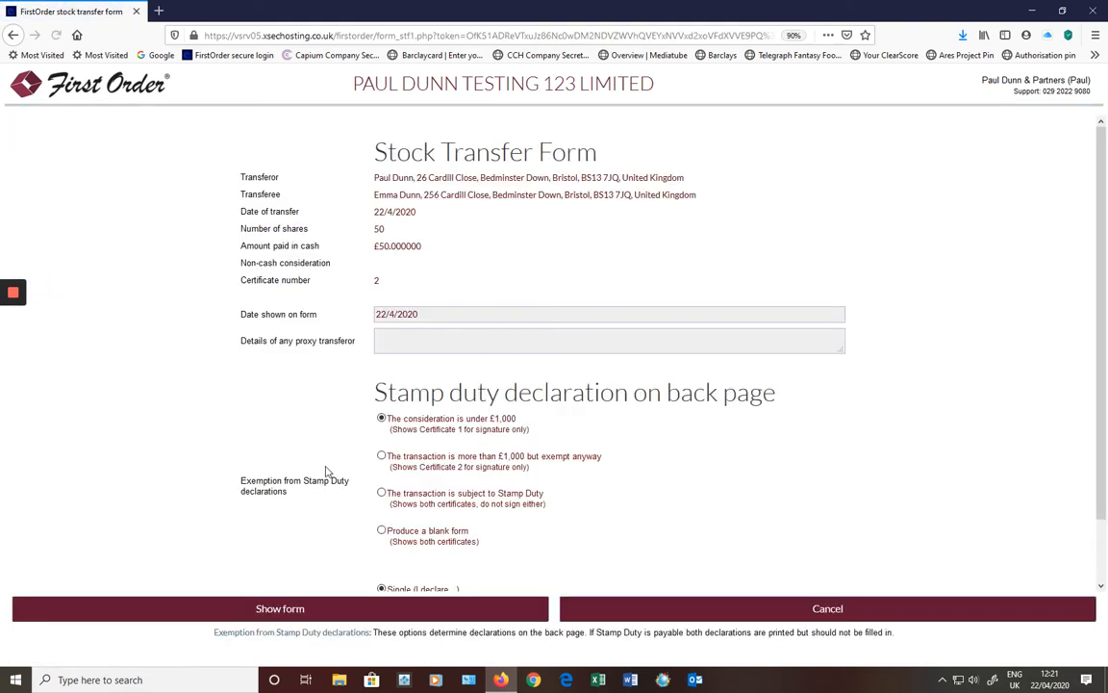
left_click(339, 609)
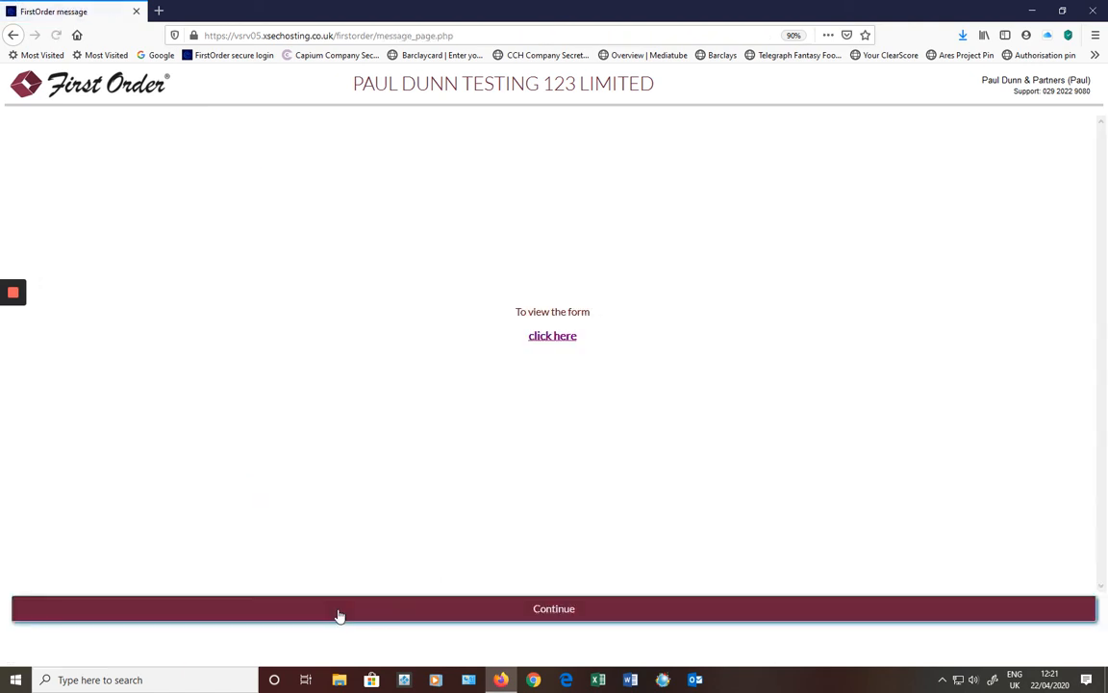
left_click(552, 339)
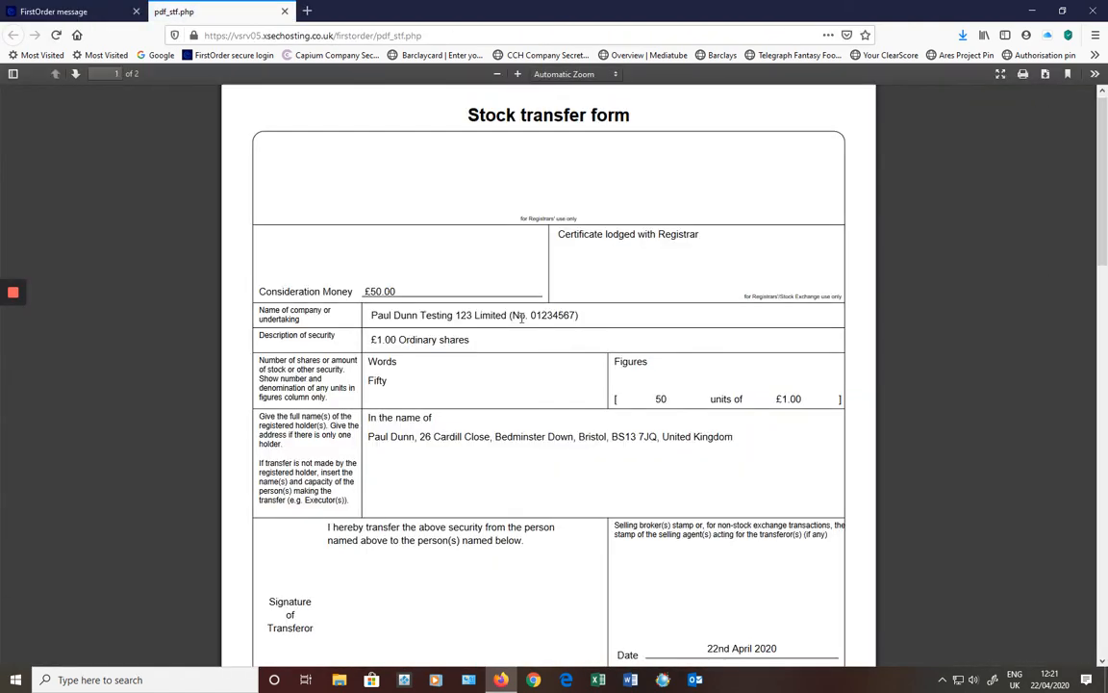
left_click(287, 12)
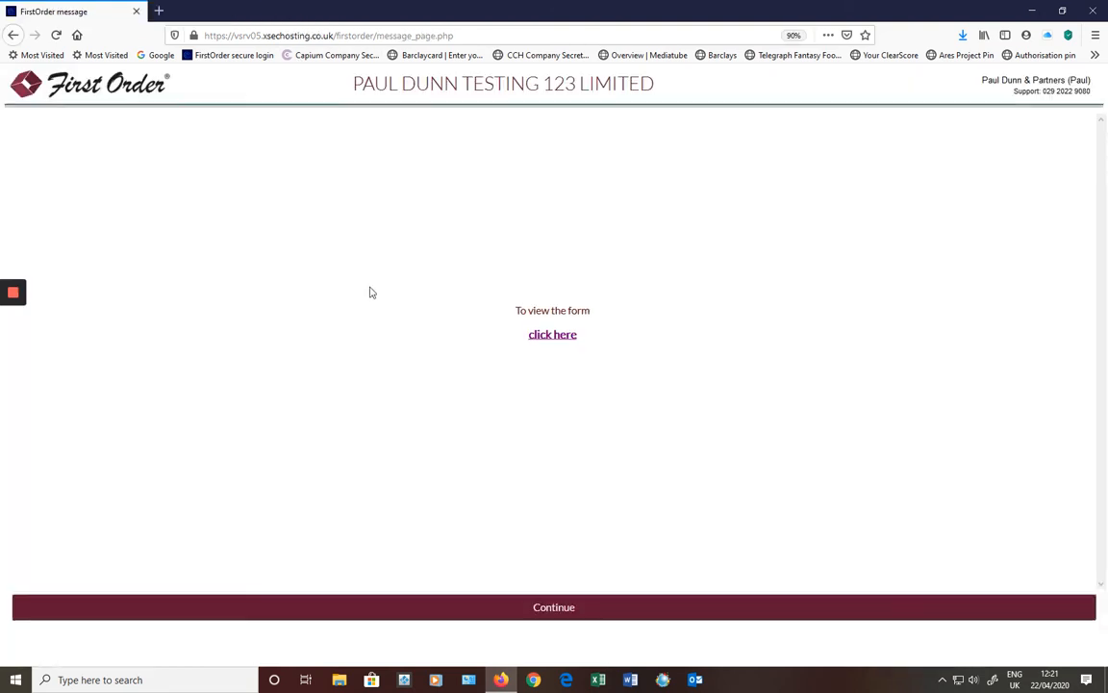
left_click(554, 639)
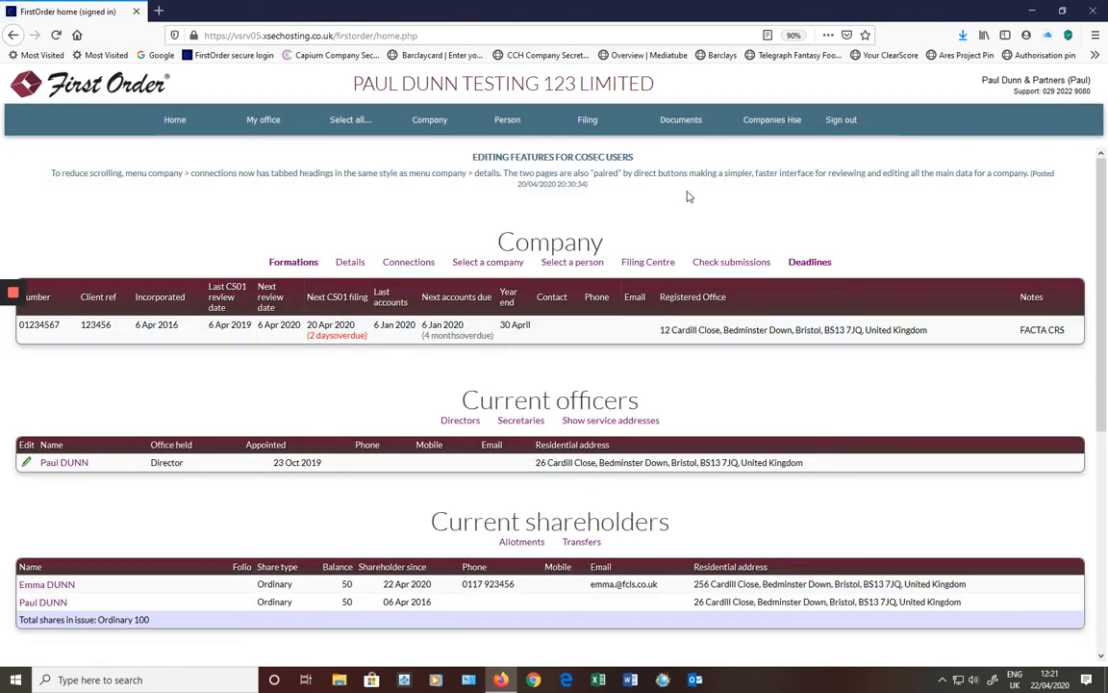
Start a share transfer minute for the 22 Apr 2020 transfer of £1.00 Ordinary shares and proceed to the meeting details
mouse_move(694, 117)
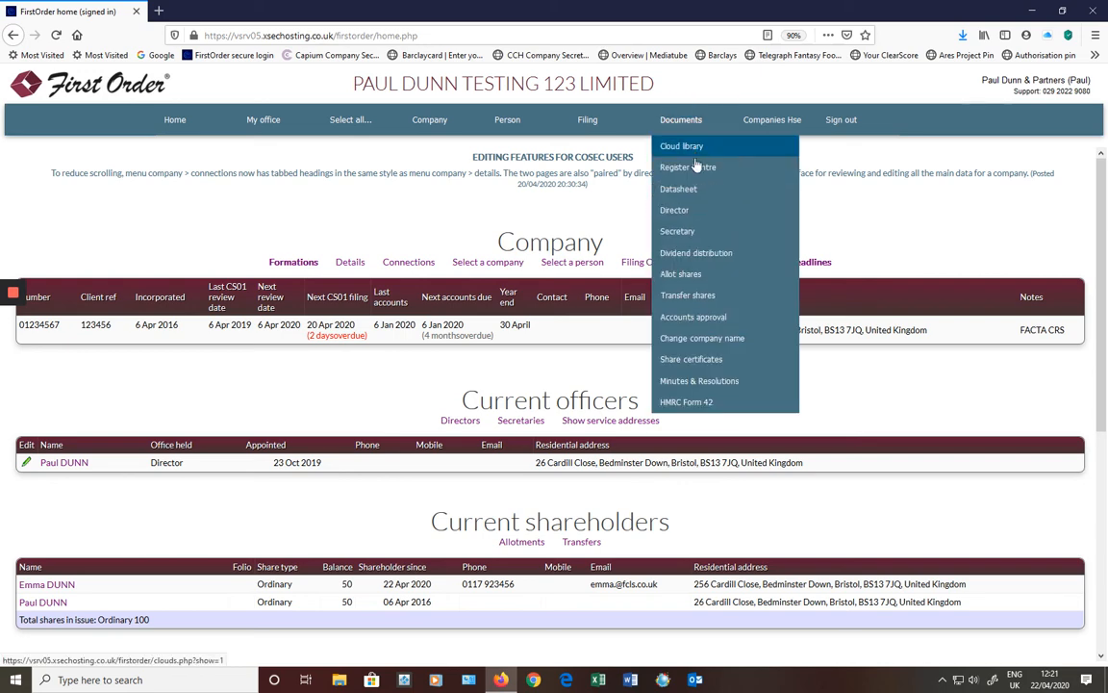
mouse_move(702, 300)
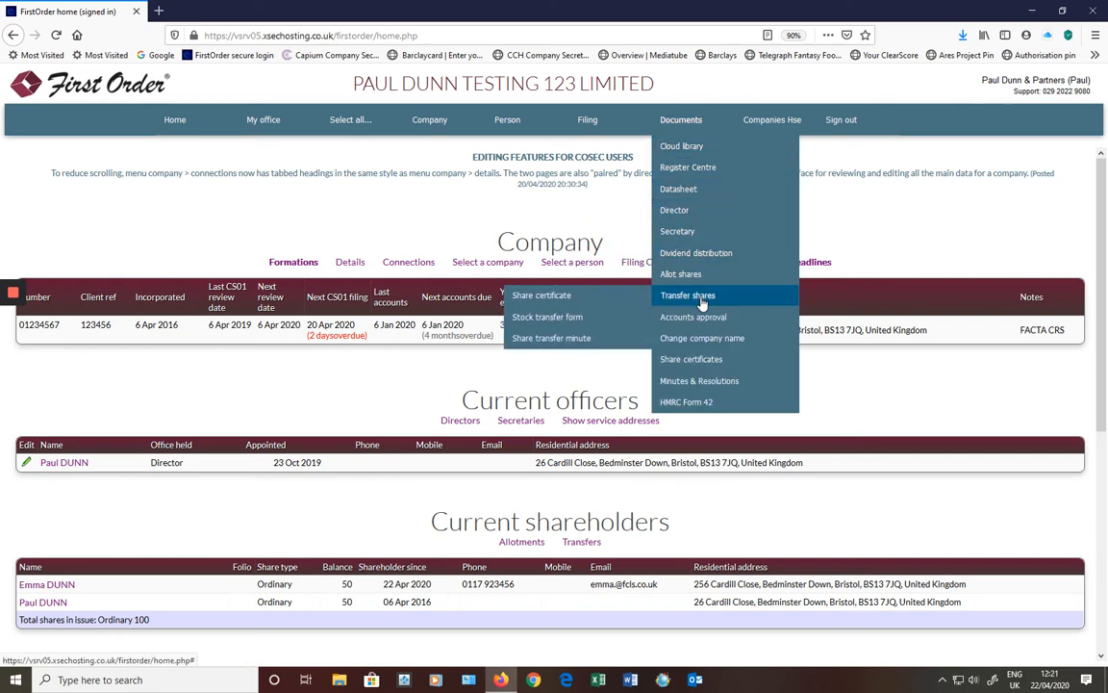
left_click(587, 338)
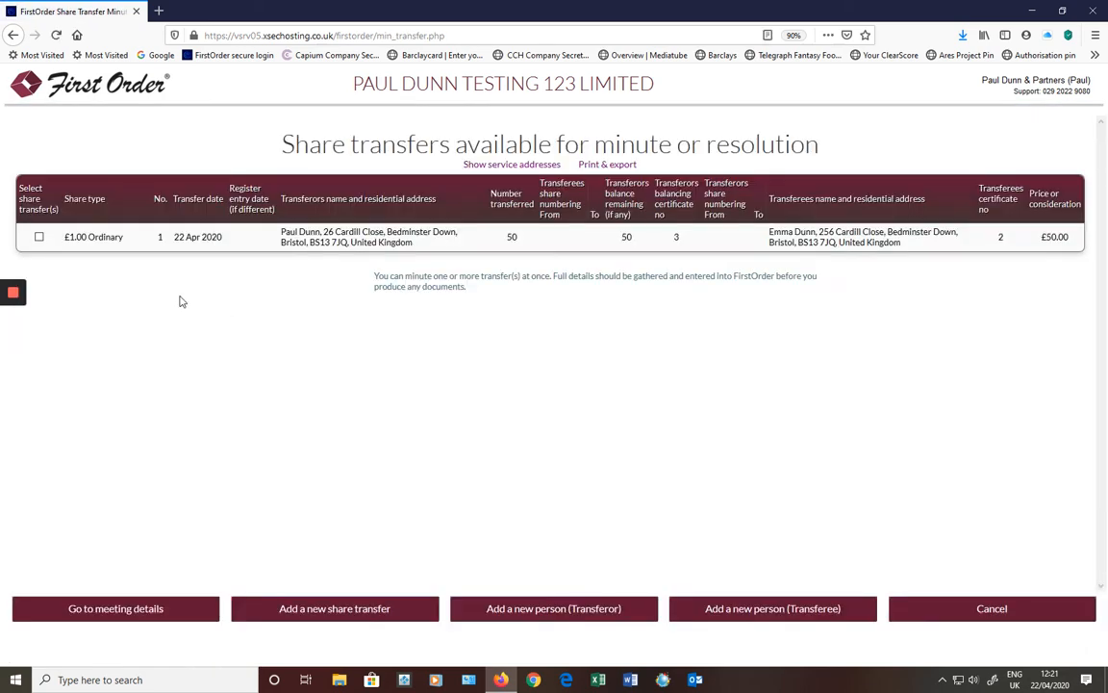
left_click(39, 238)
left_click(193, 615)
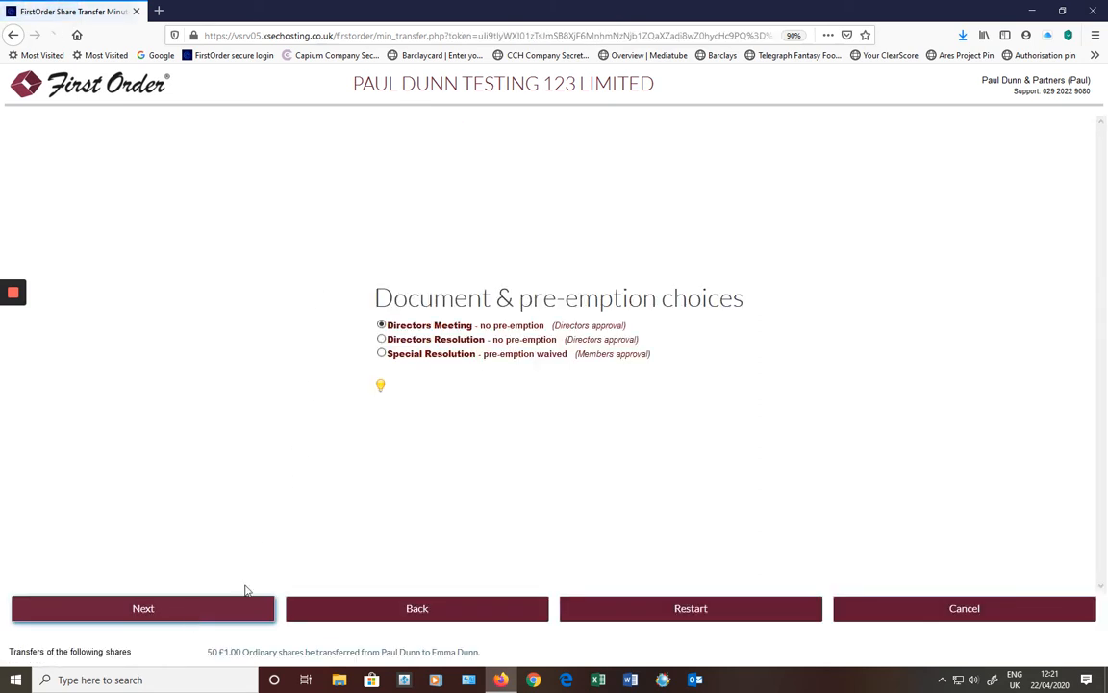
Make the share transfer documents as a Directors Meeting with no pre-emption, keeping the 22/04/2020 meeting date and default attendees, leaving directors' interests blank
left_click(381, 386)
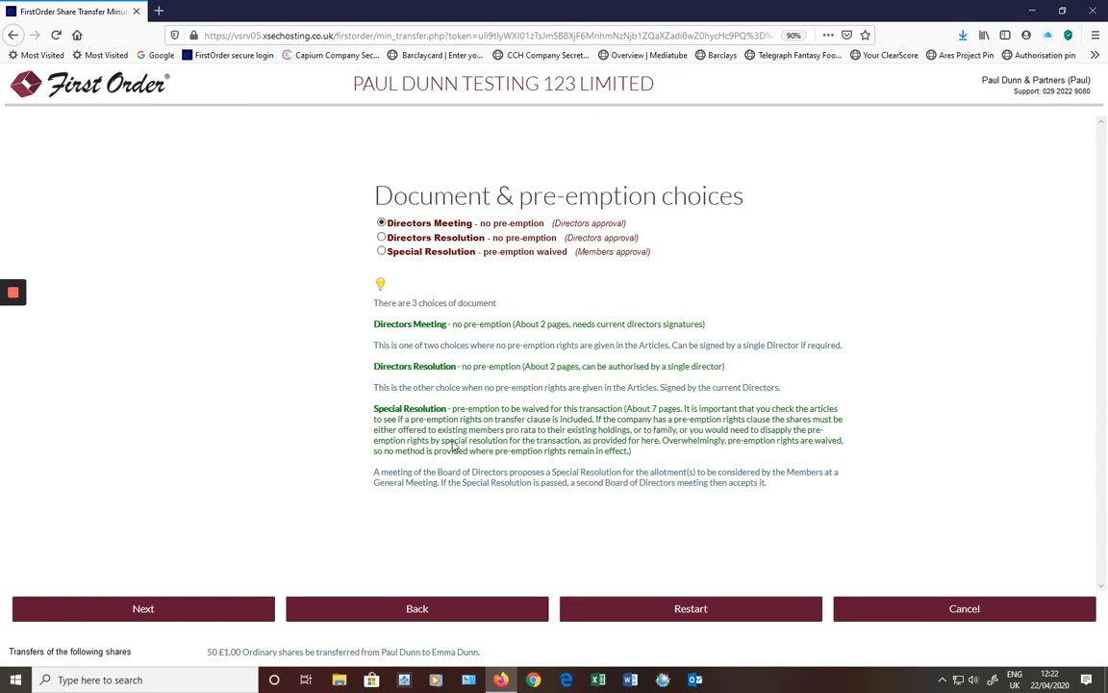
left_click(218, 607)
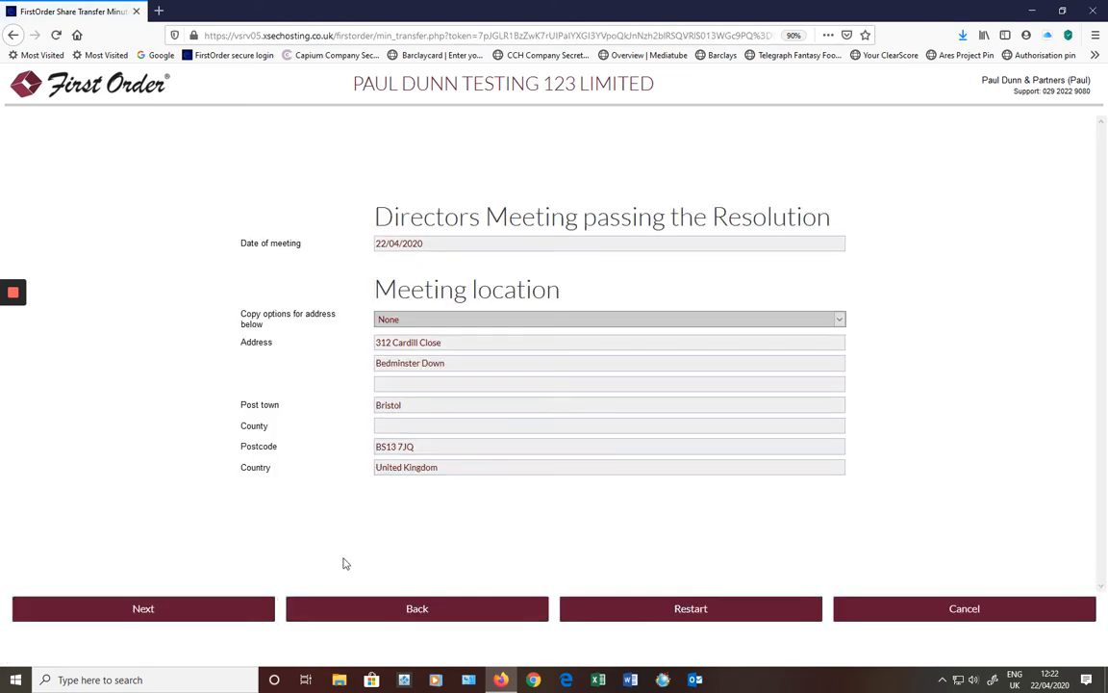
left_click(237, 611)
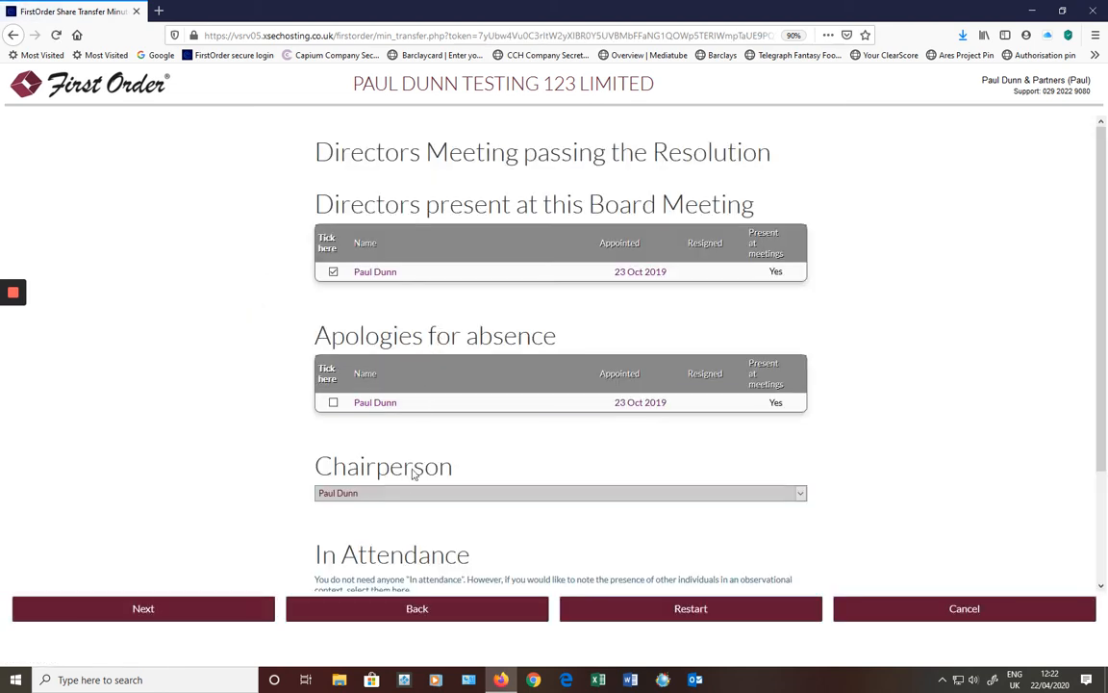
scroll(385, 461, "down", 3)
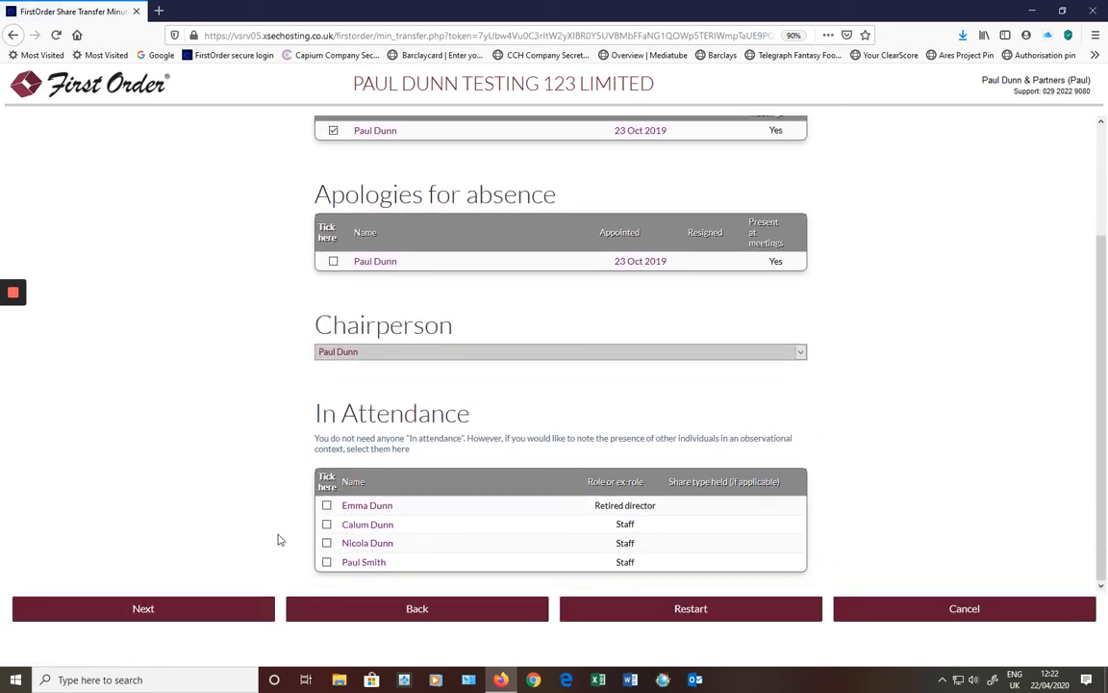
left_click(222, 612)
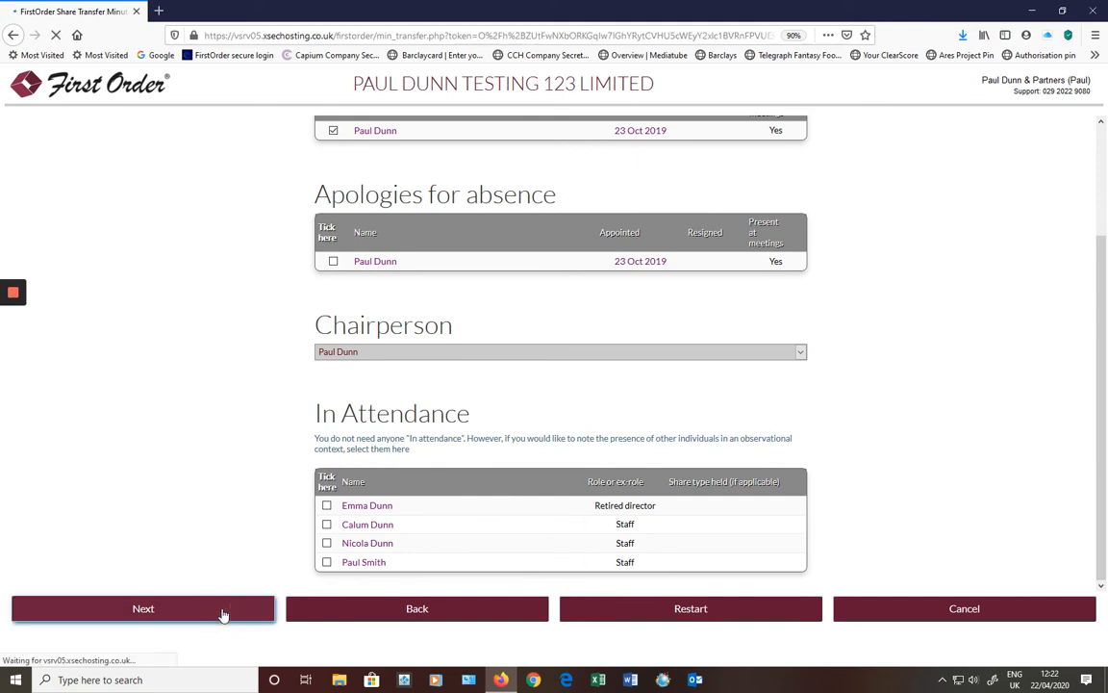
left_click(242, 615)
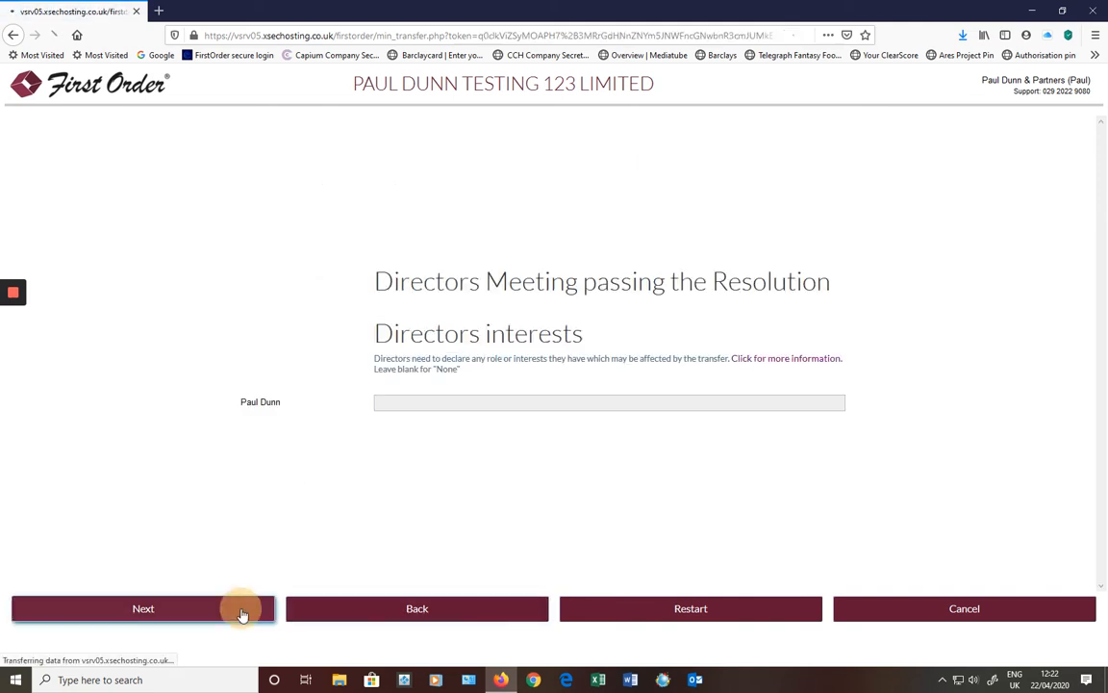
left_click(411, 610)
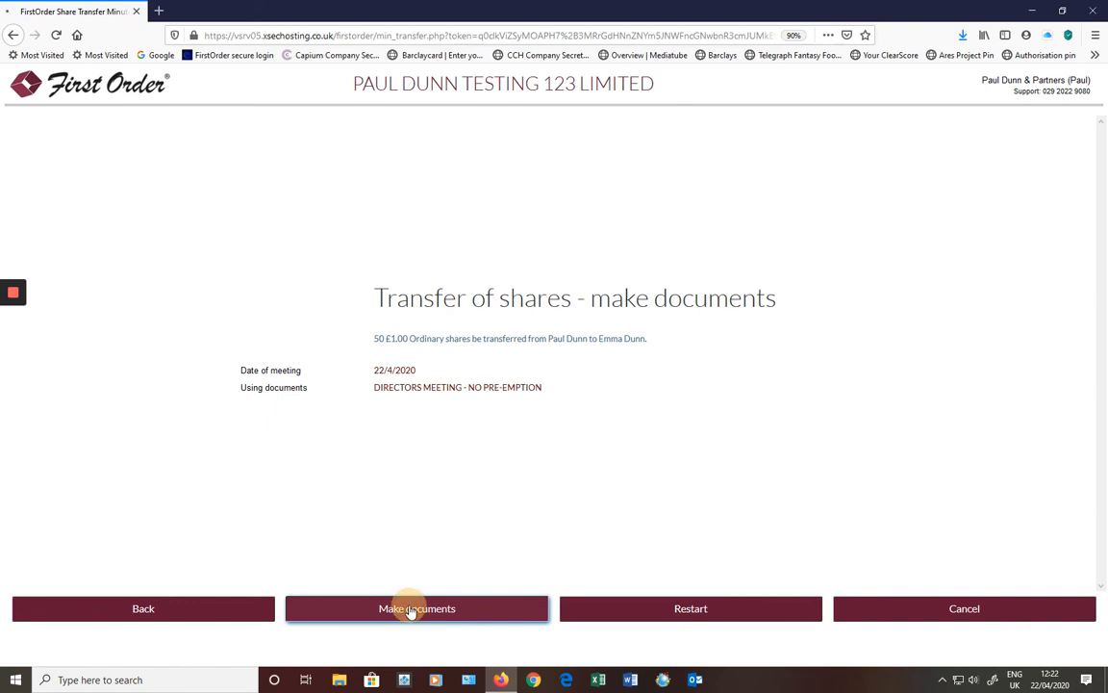
Download the share transfer minutes, read them through in Word, close the document and return to the company overview
left_click(564, 342)
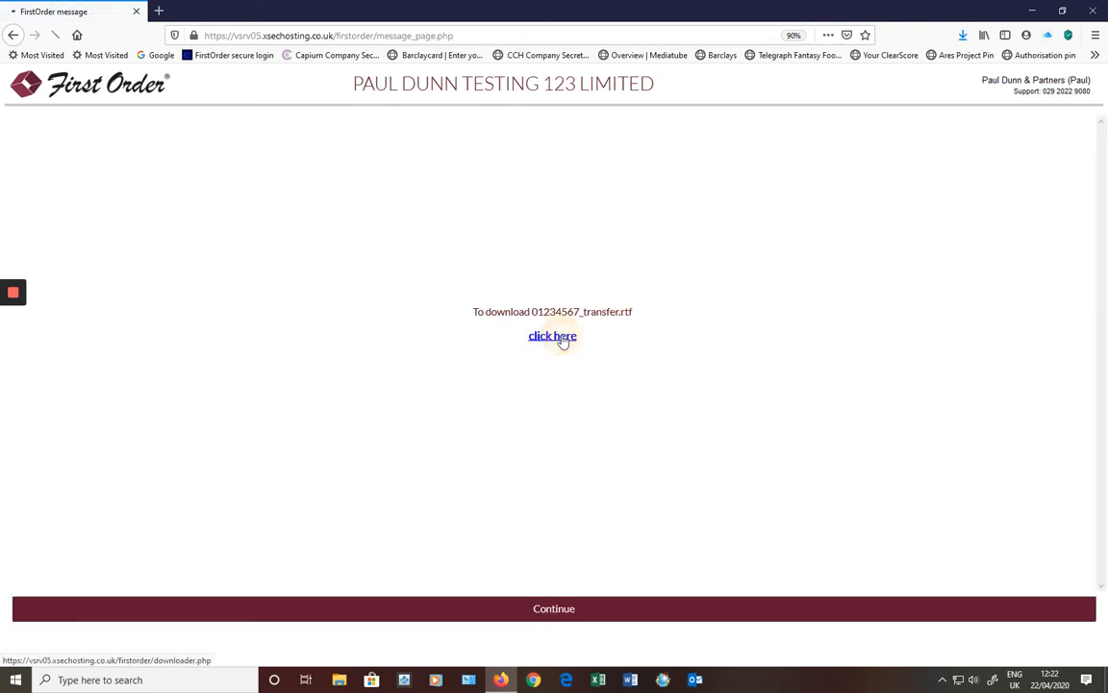
left_click(757, 381)
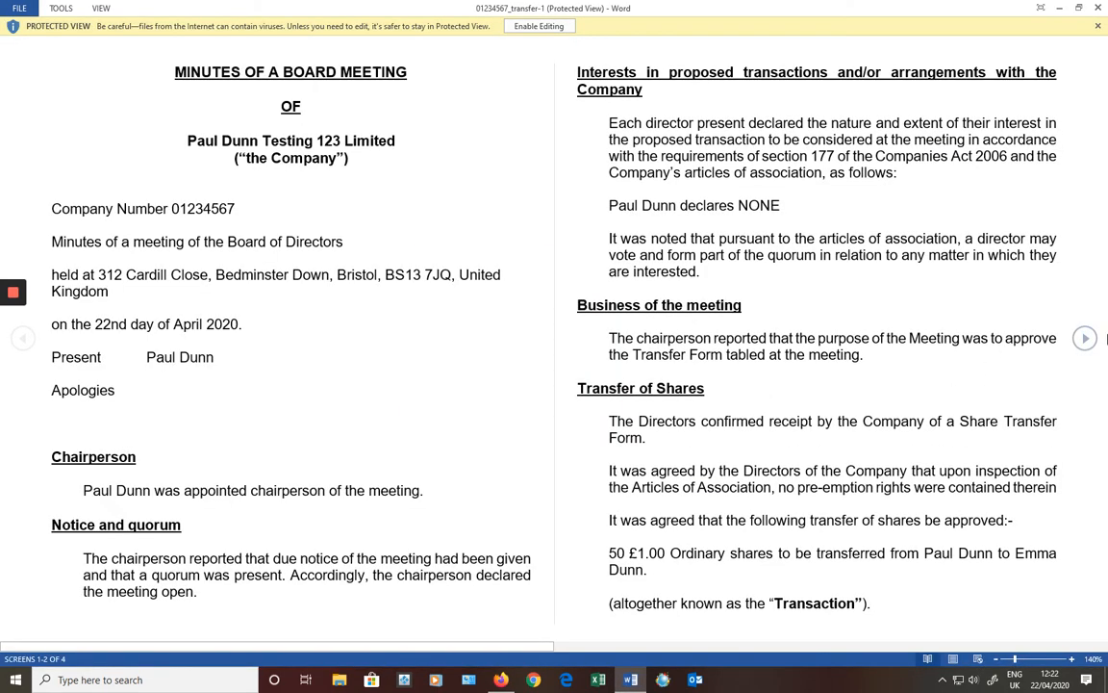
left_click(1087, 339)
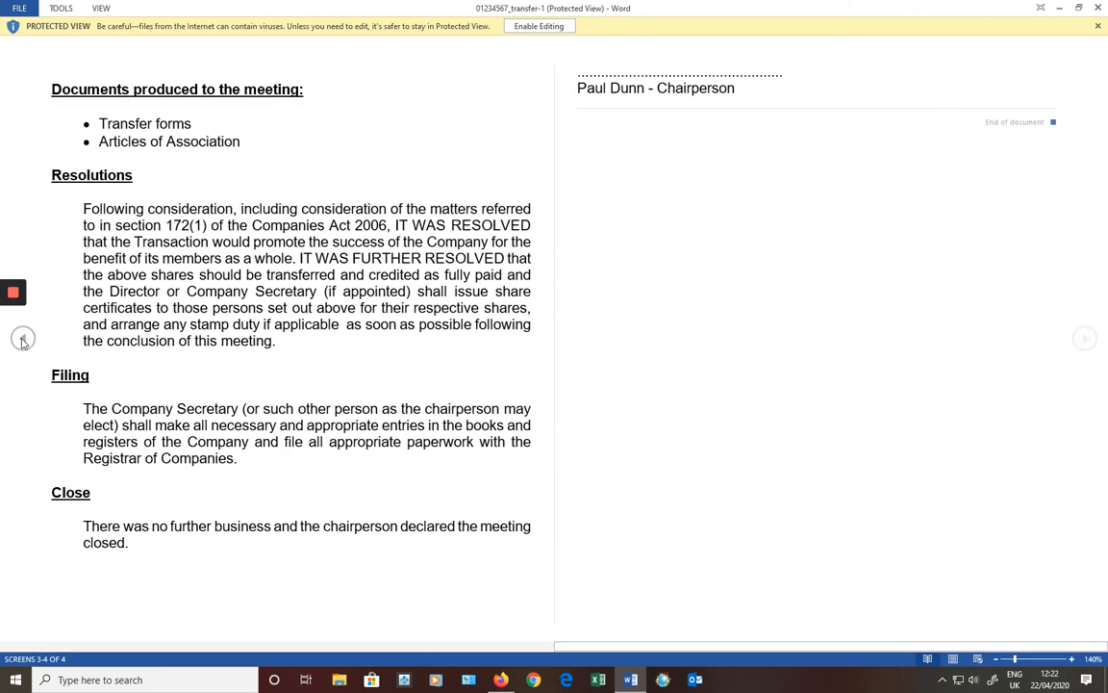
left_click(1102, 9)
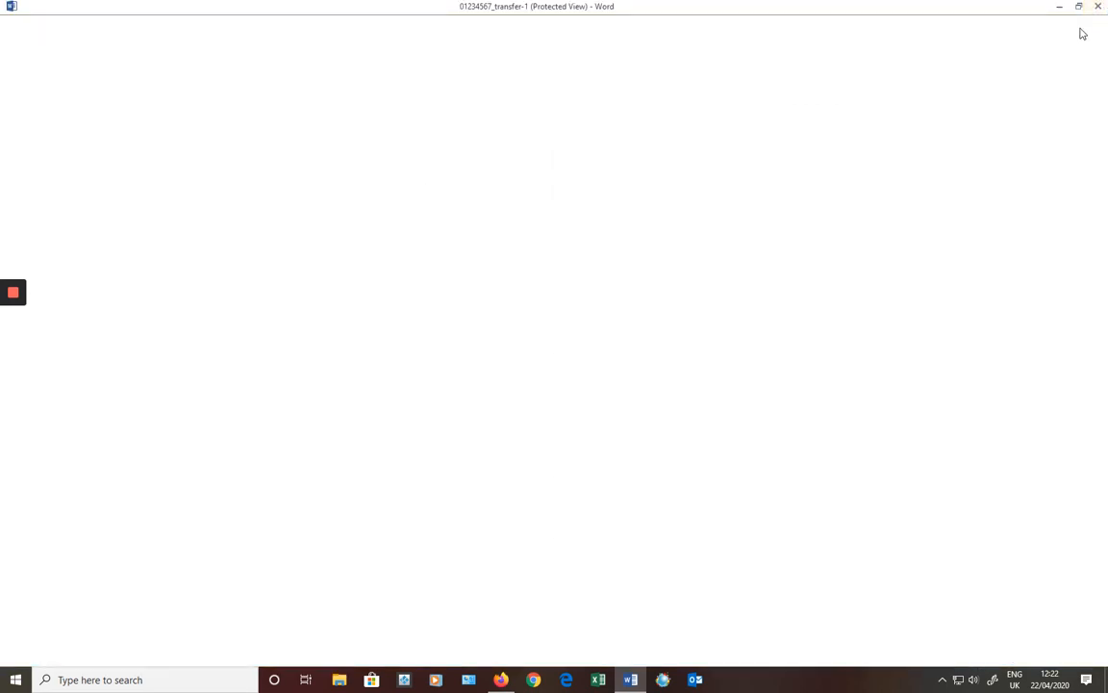
left_click(544, 641)
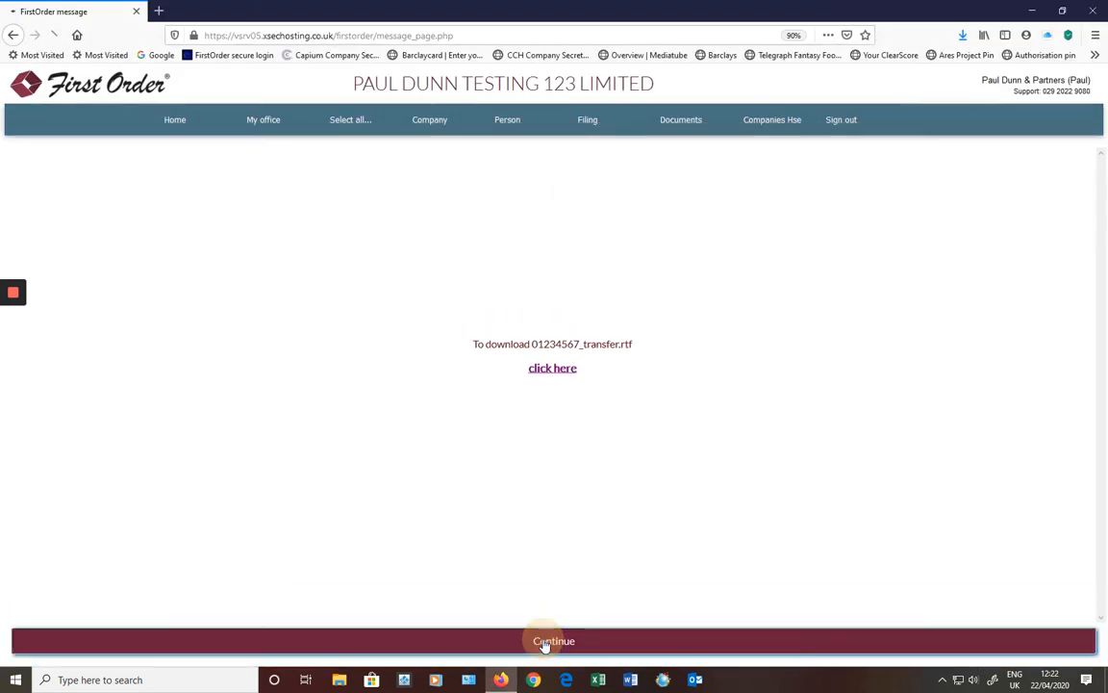
Check the current shareholders and open the company's PSC Register to examine its entries
scroll(370, 496, "down", 1)
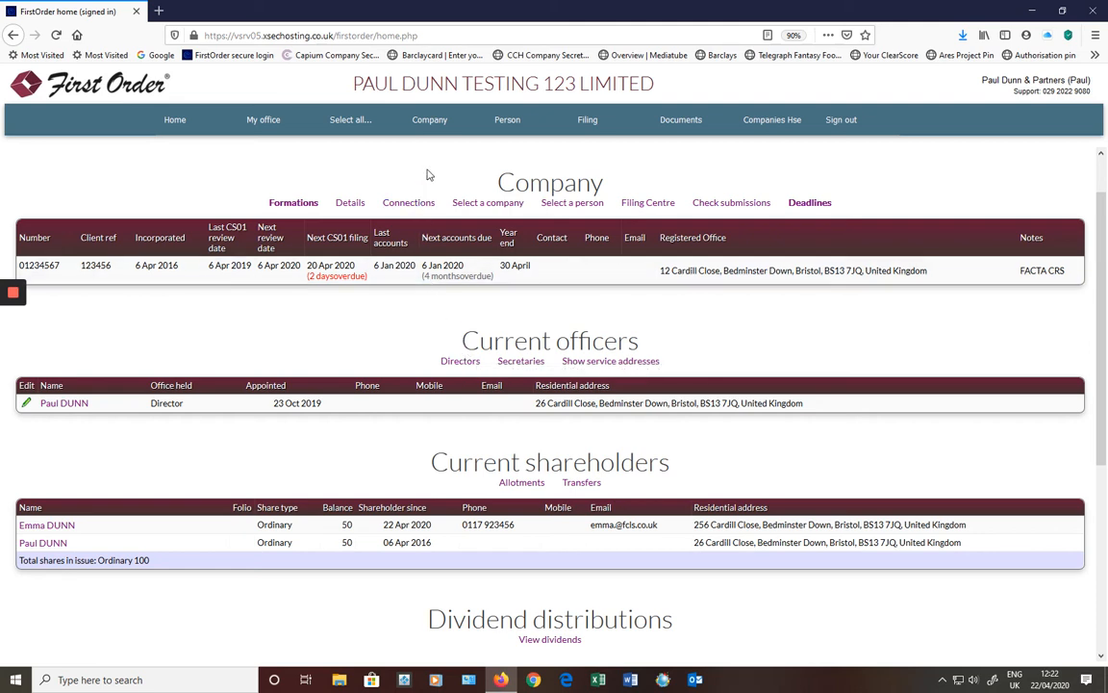
mouse_move(435, 125)
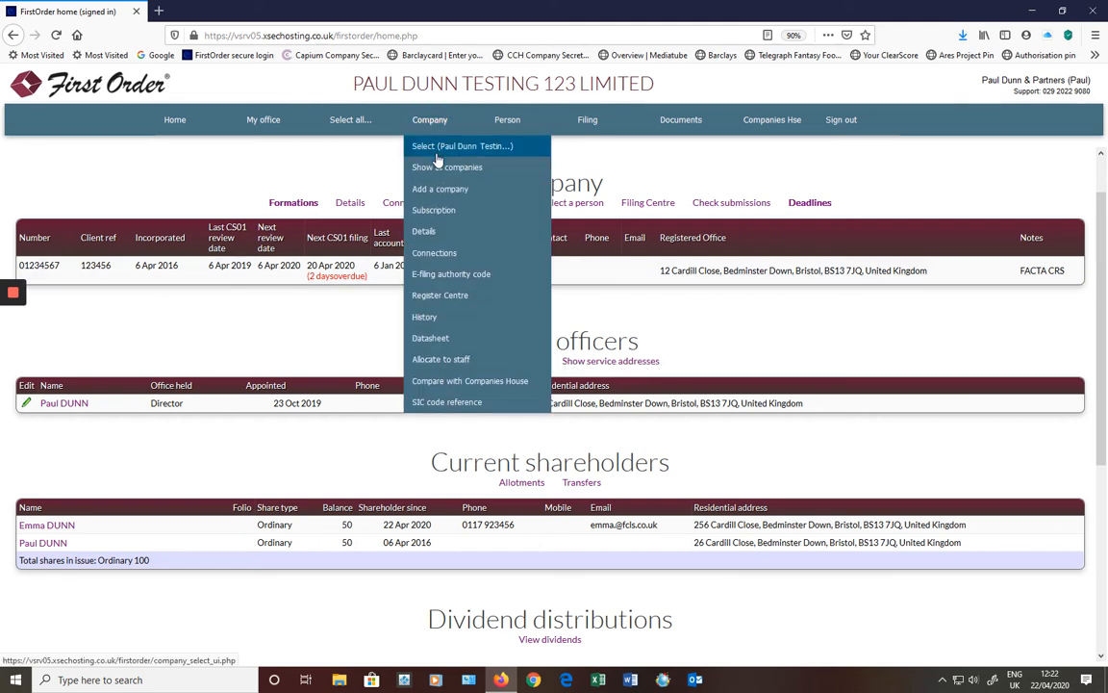
mouse_move(438, 231)
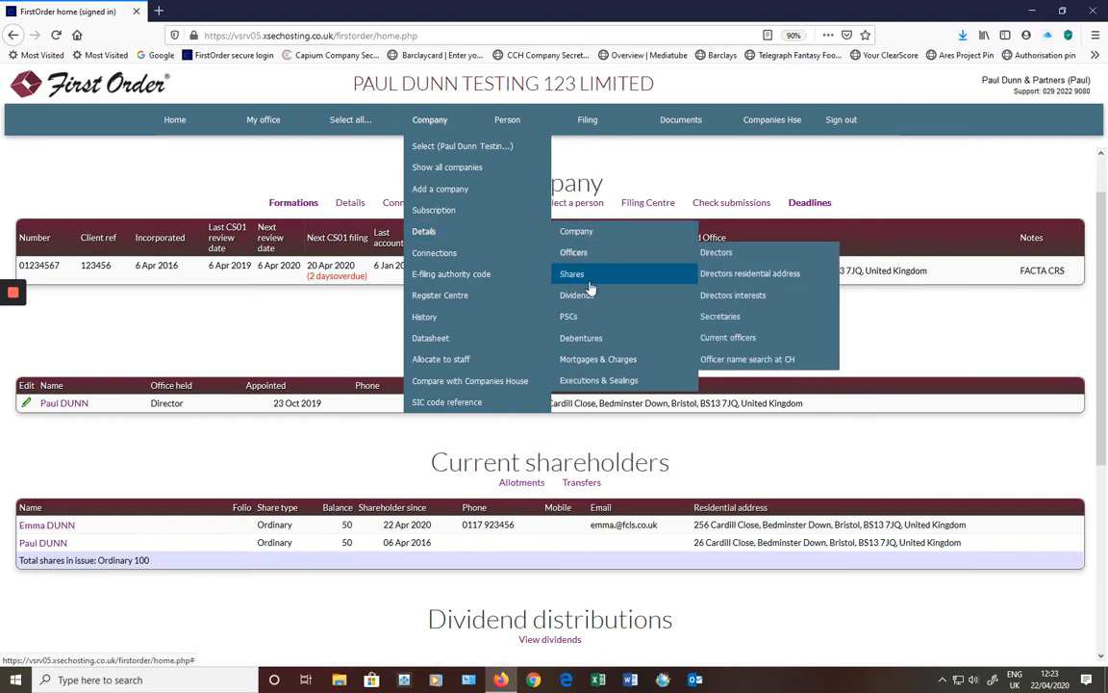
mouse_move(595, 321)
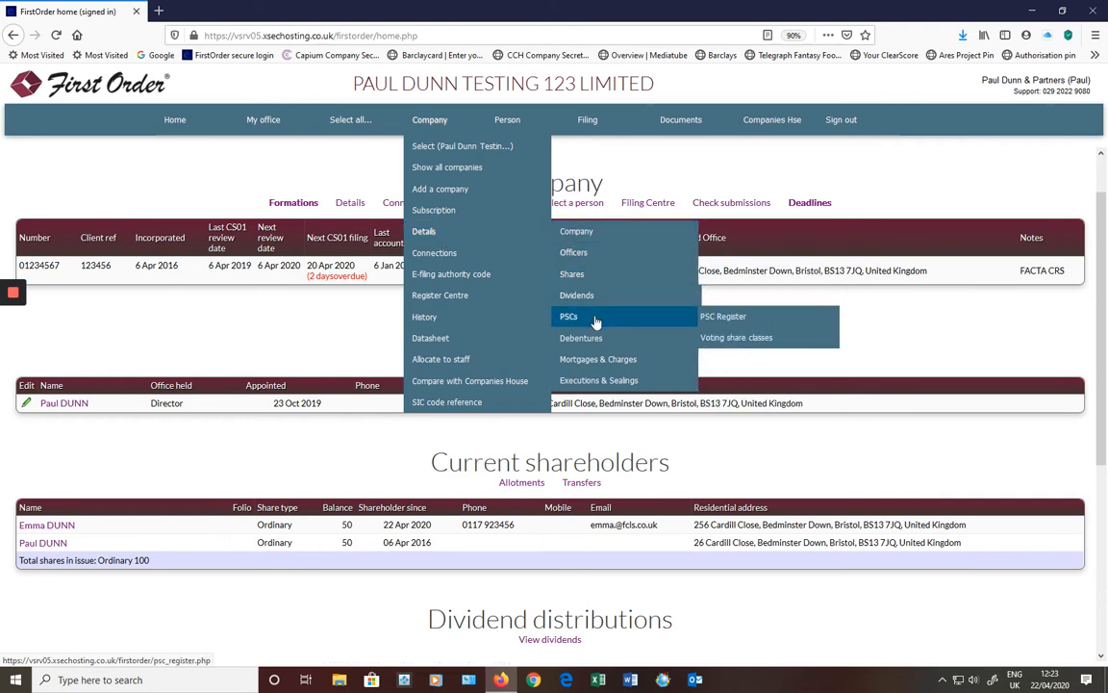
left_click(715, 321)
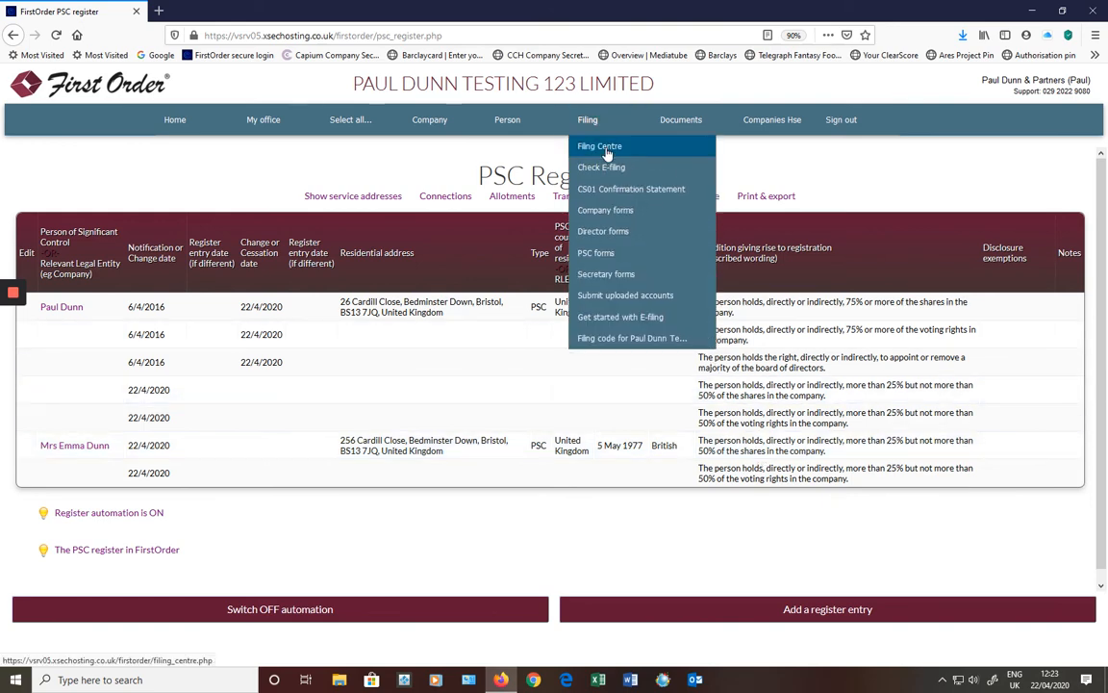
Choose the 22 Apr 2020 PSC04 change and PSC01 notification for e-filing, review the confirmation list, and back out to the company overview without submitting
left_click(606, 149)
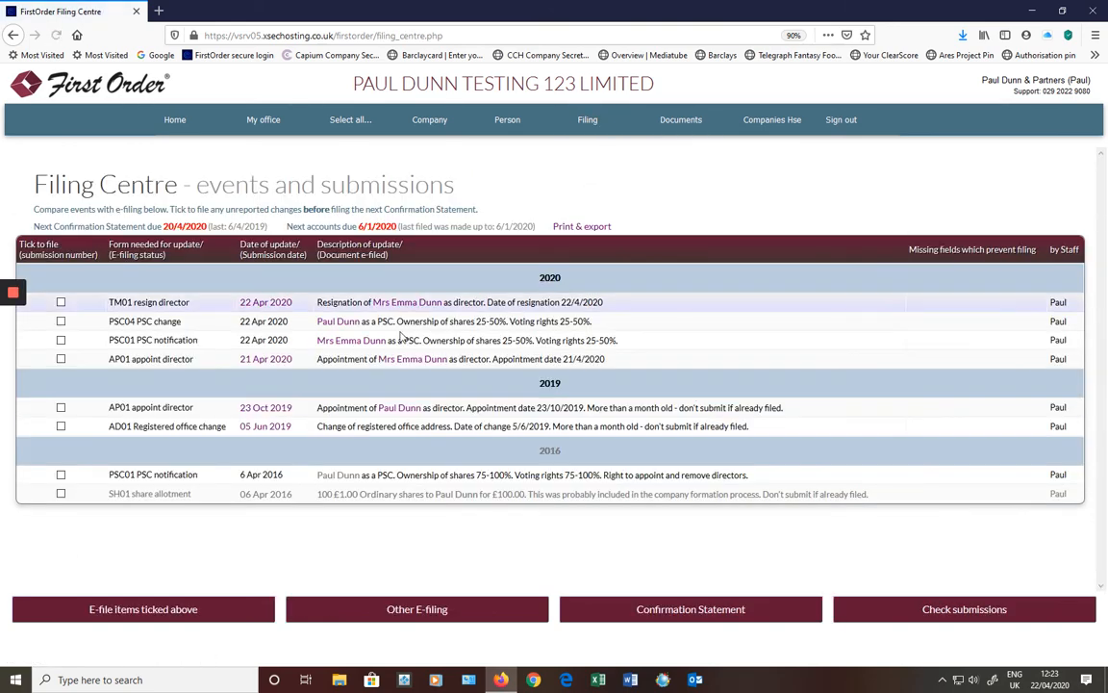
left_click(61, 321)
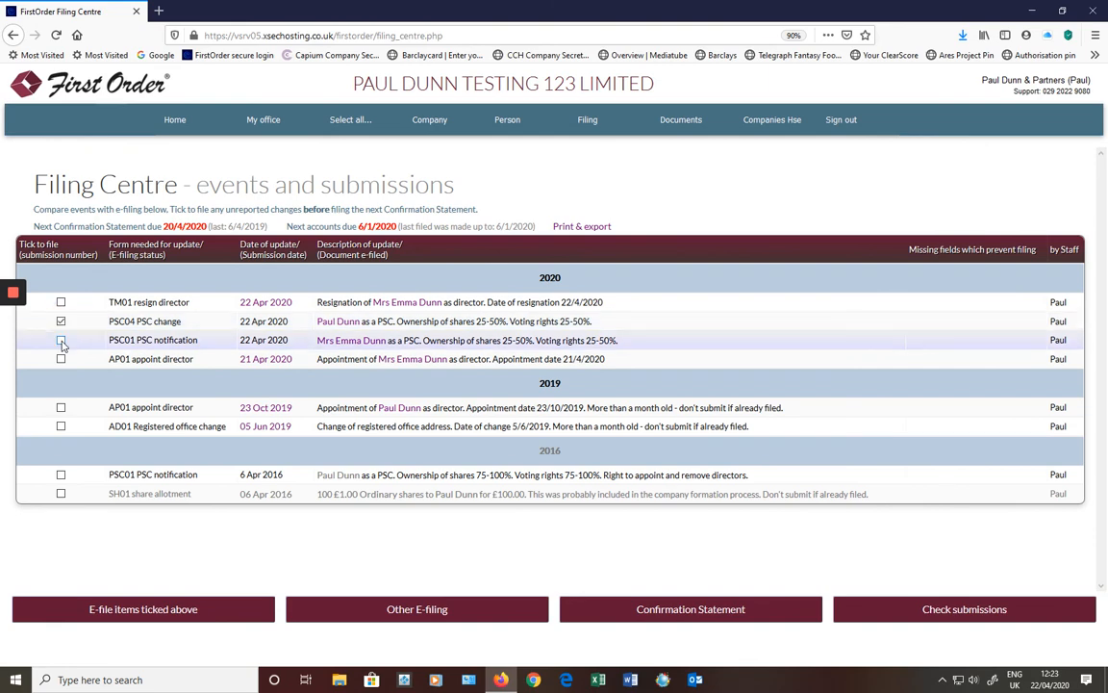
left_click(60, 342)
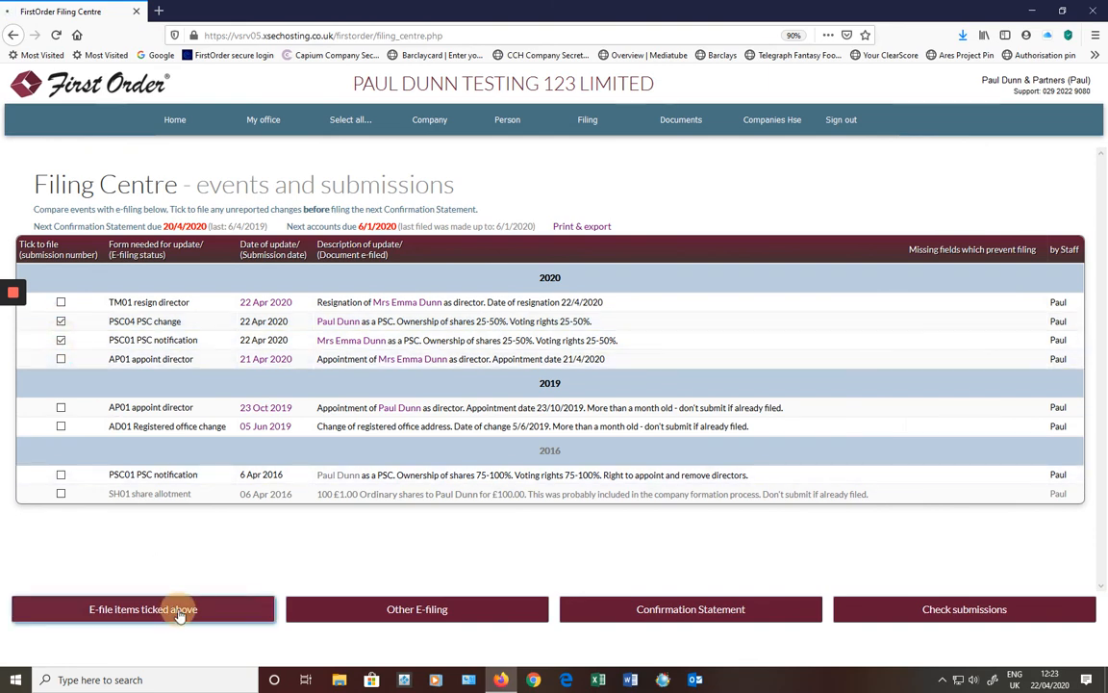
left_click(178, 612)
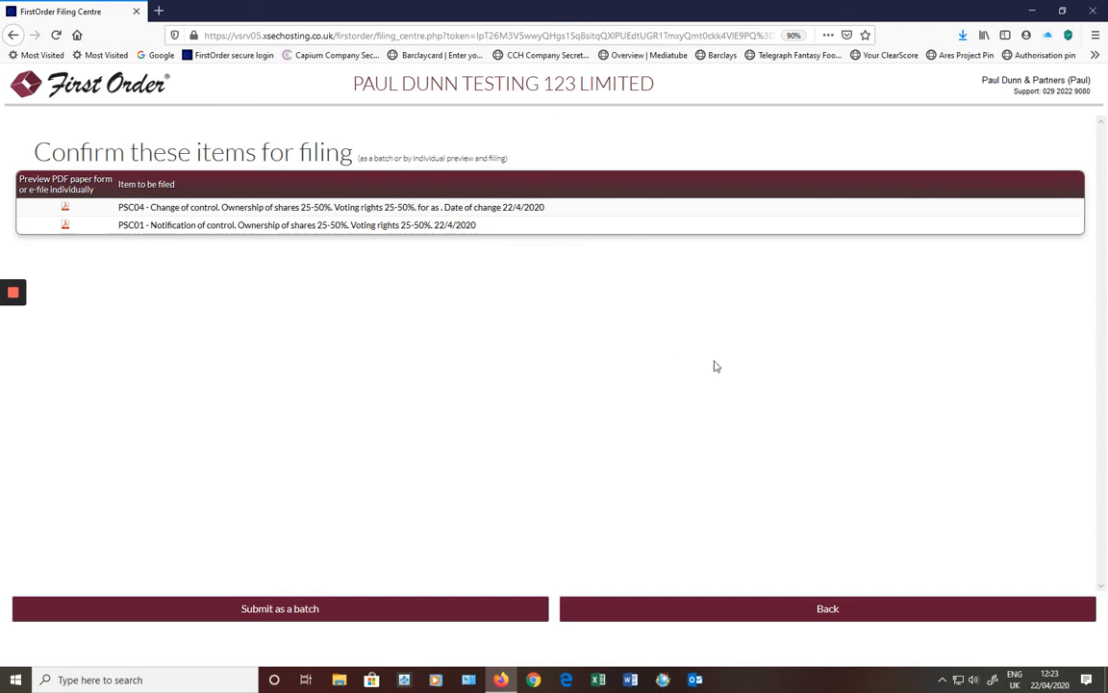
left_click(817, 612)
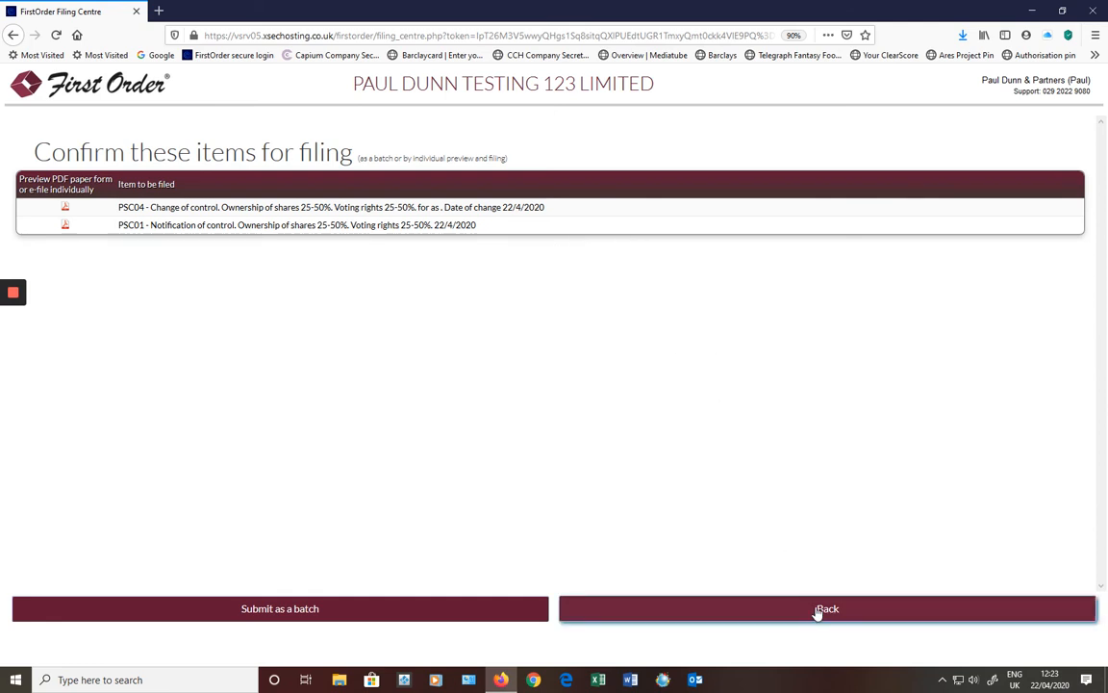
left_click(816, 610)
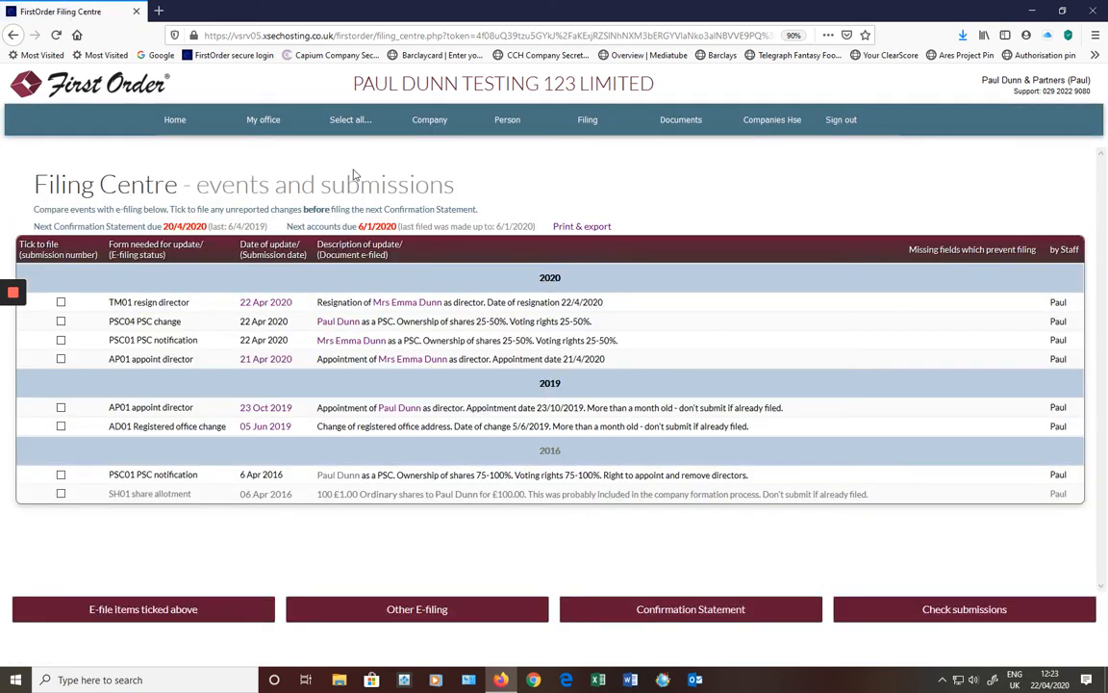
left_click(216, 131)
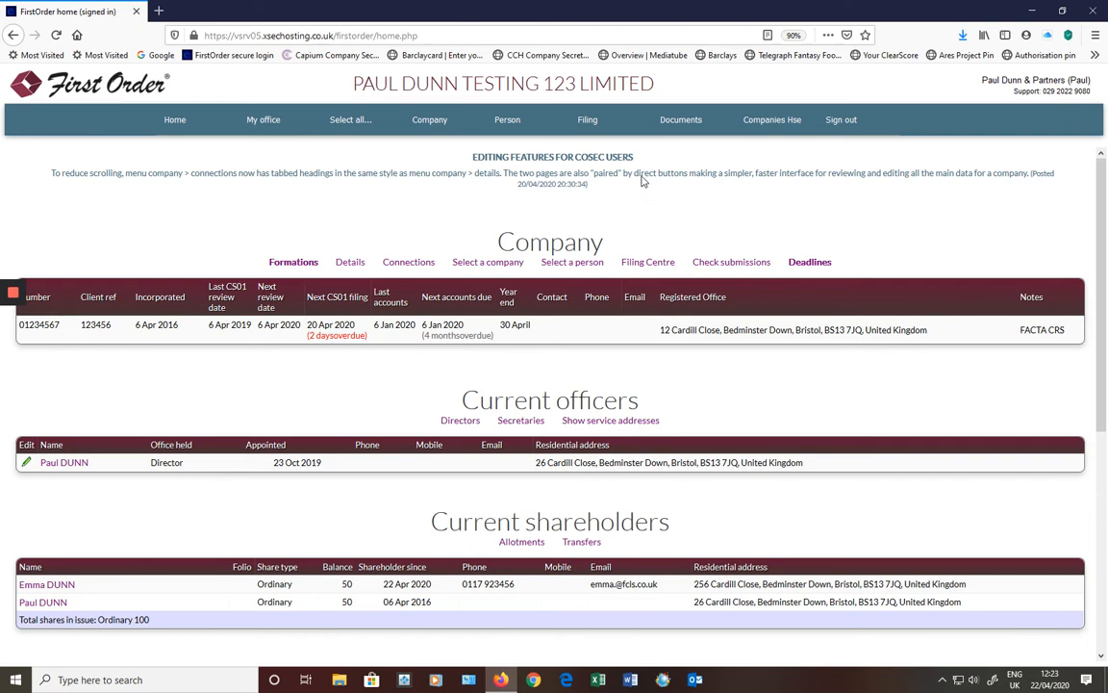
Generate the CS01 Confirmation Statement client checklist with the default dates and options
mouse_move(613, 129)
mouse_move(616, 188)
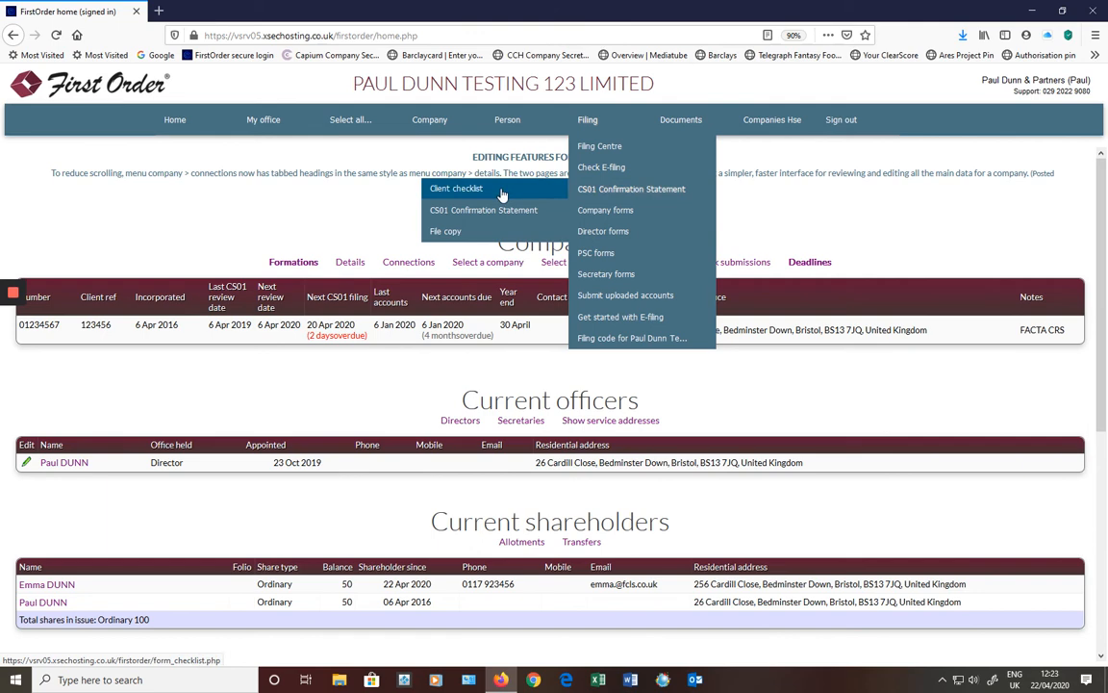
left_click(501, 193)
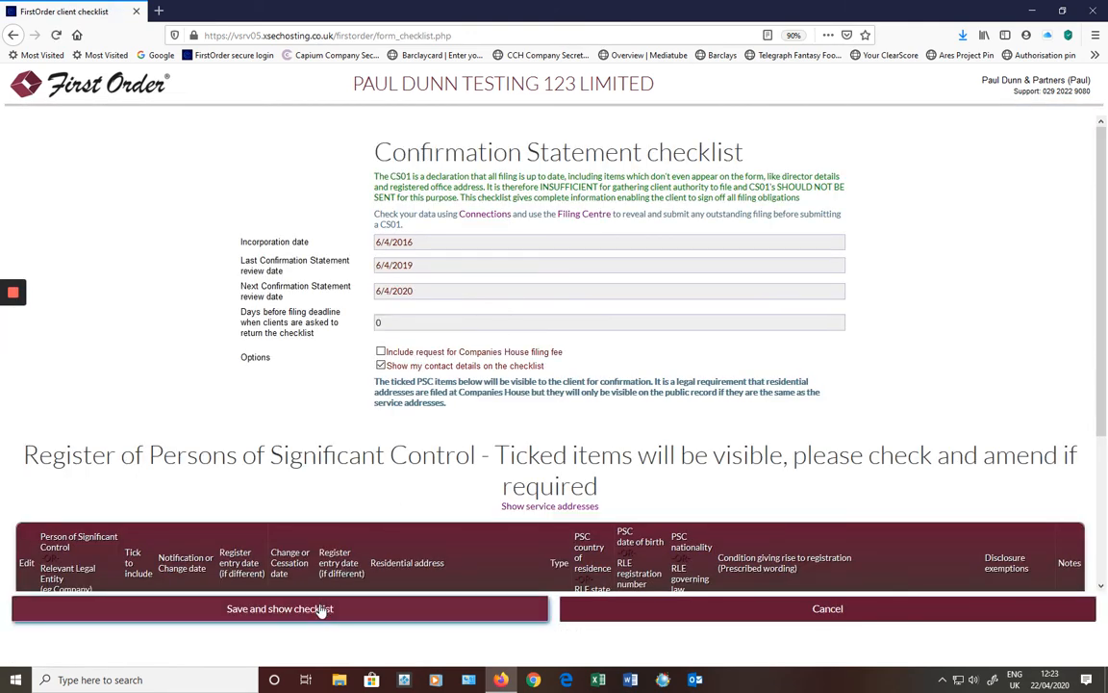
left_click(321, 609)
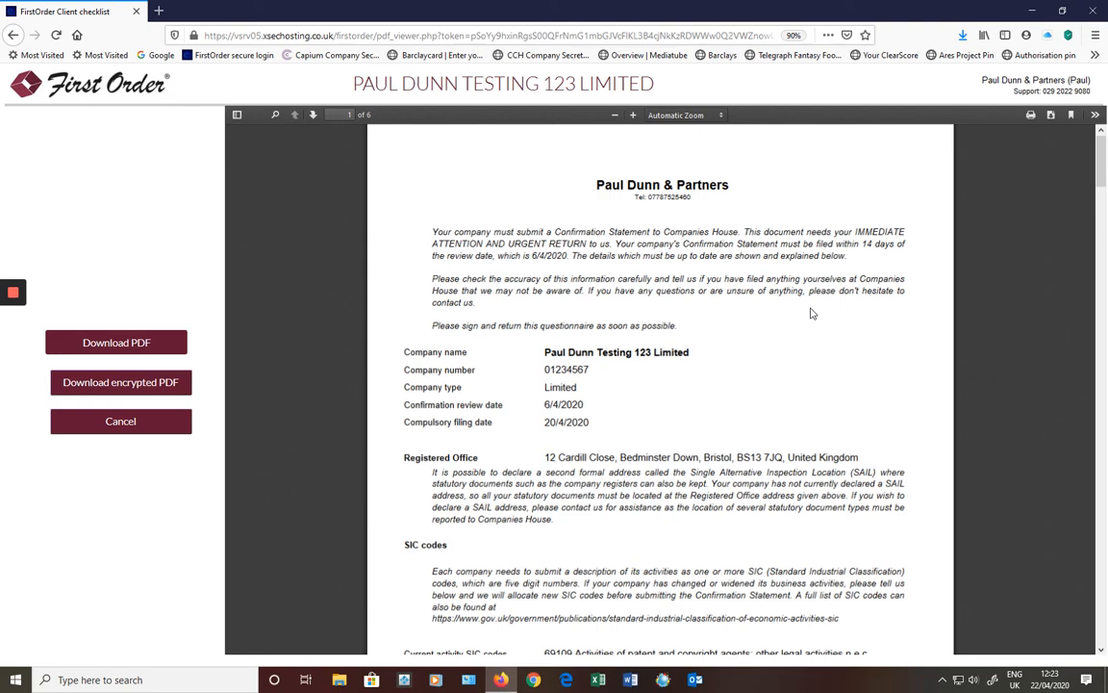
Examine the client checklist's company, director, capital and shareholder sections, and close it without downloading
scroll(811, 313, "down", 5)
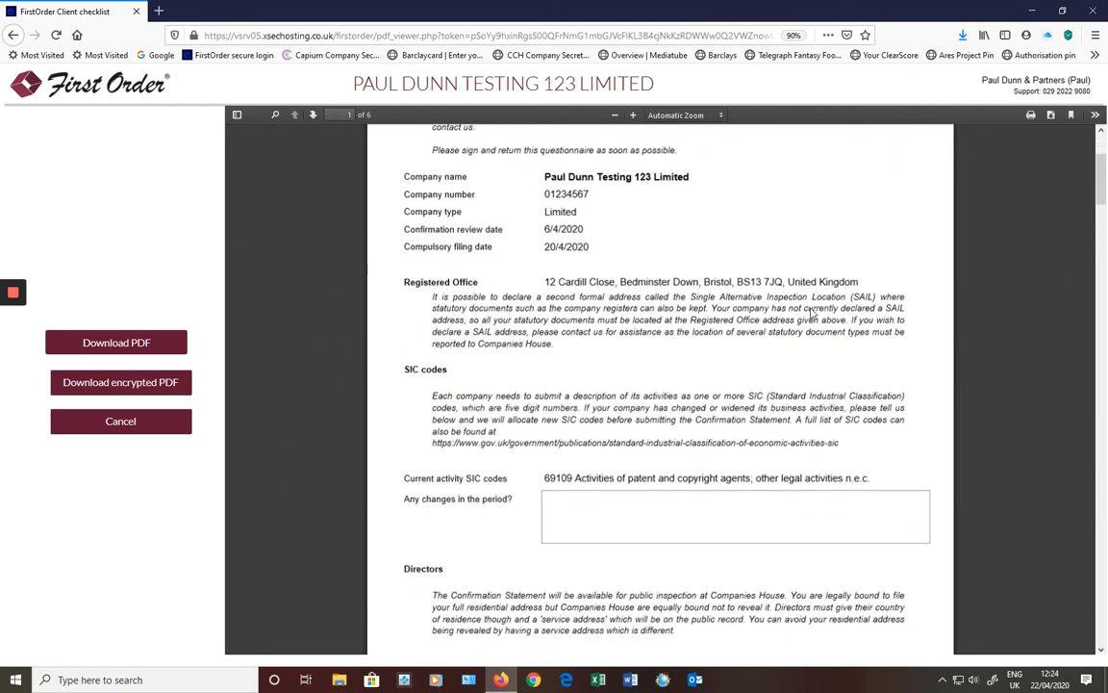
scroll(811, 313, "down", 5)
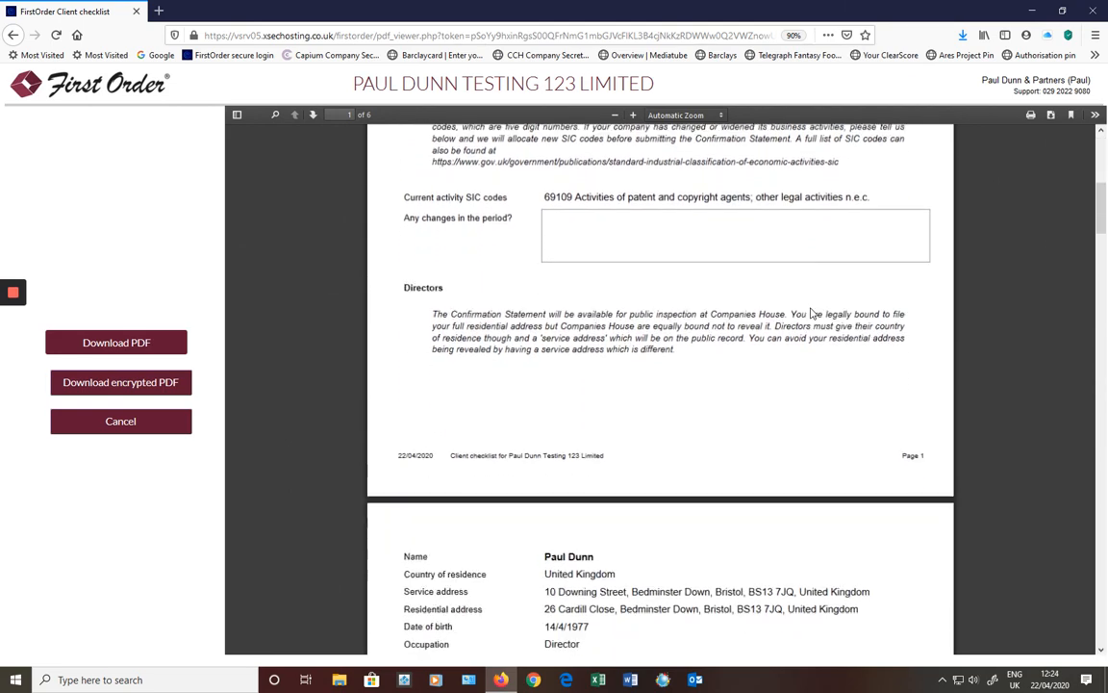
scroll(811, 313, "down", 5)
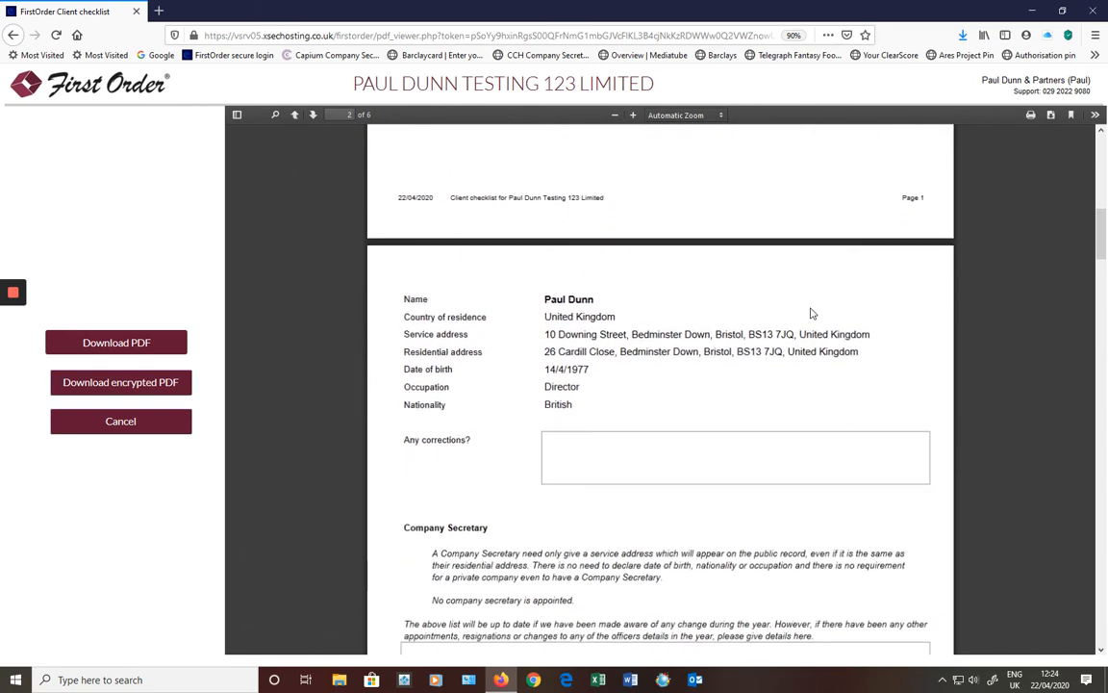
scroll(811, 313, "down", 5)
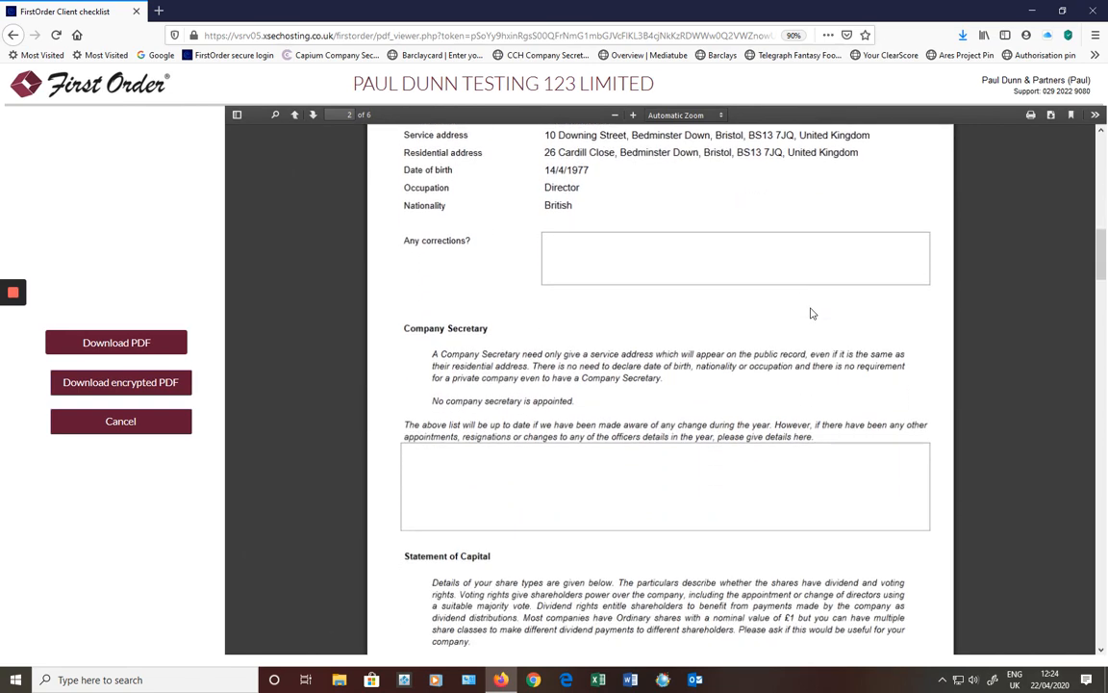
scroll(811, 313, "down", 7)
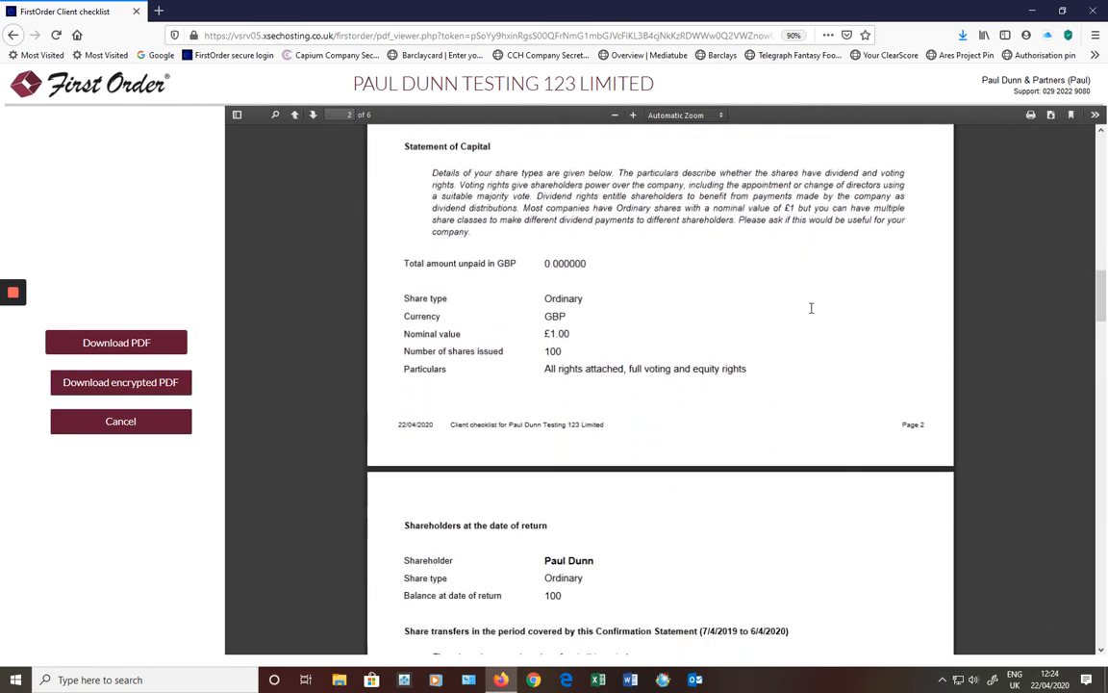
scroll(720, 346, "down", 5)
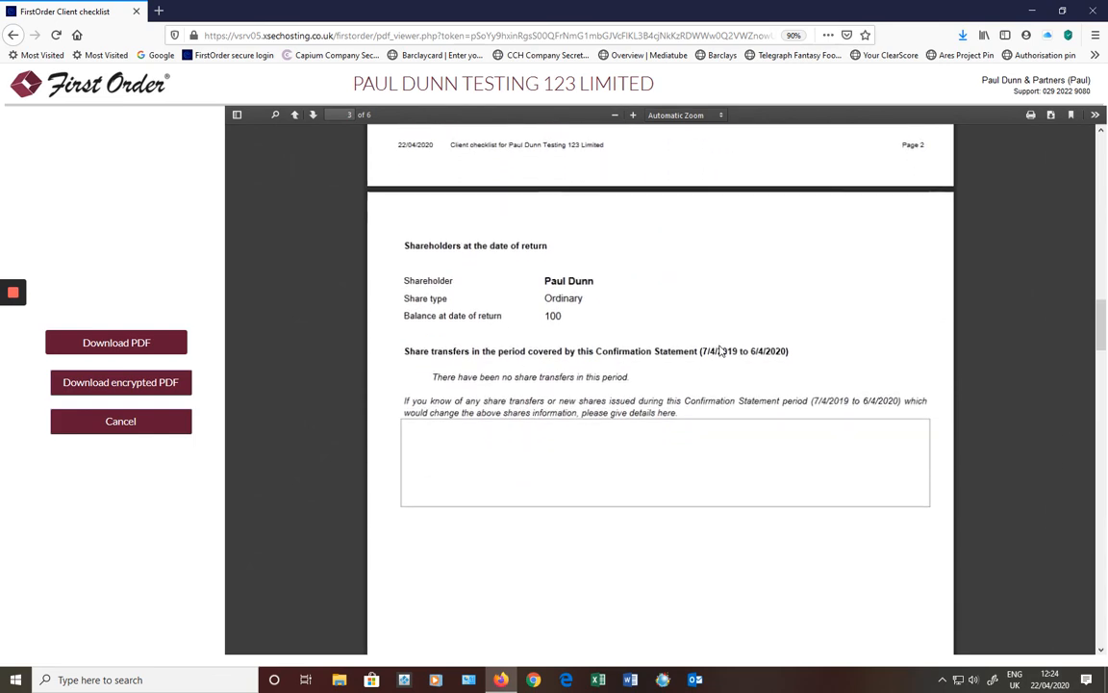
left_click(160, 434)
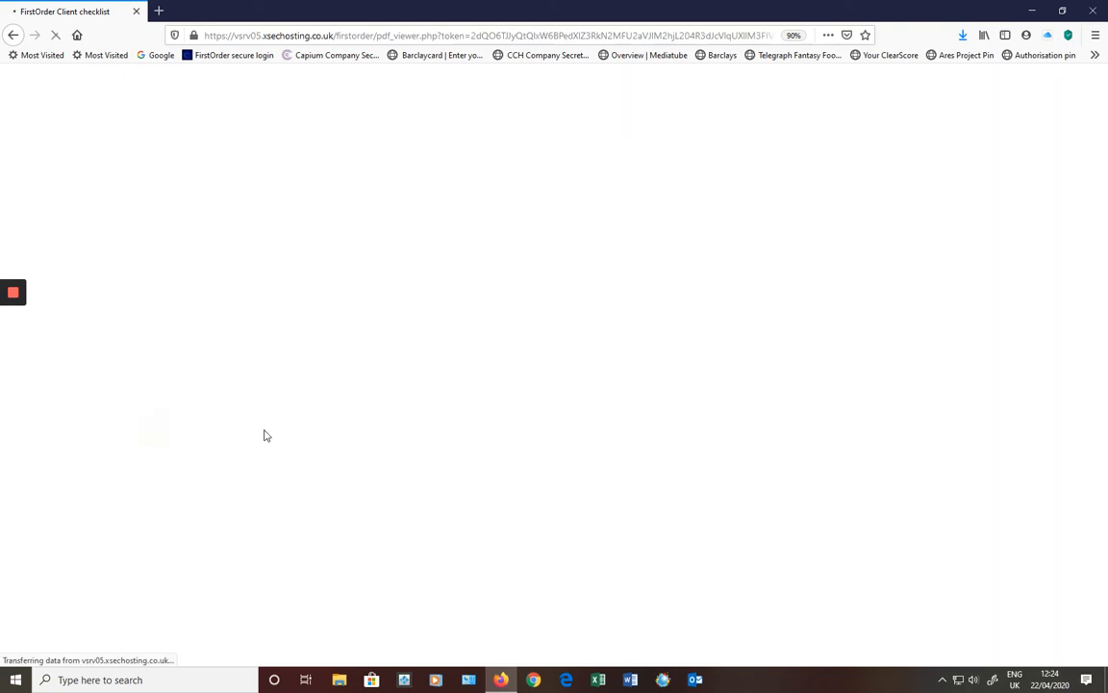
left_click(780, 608)
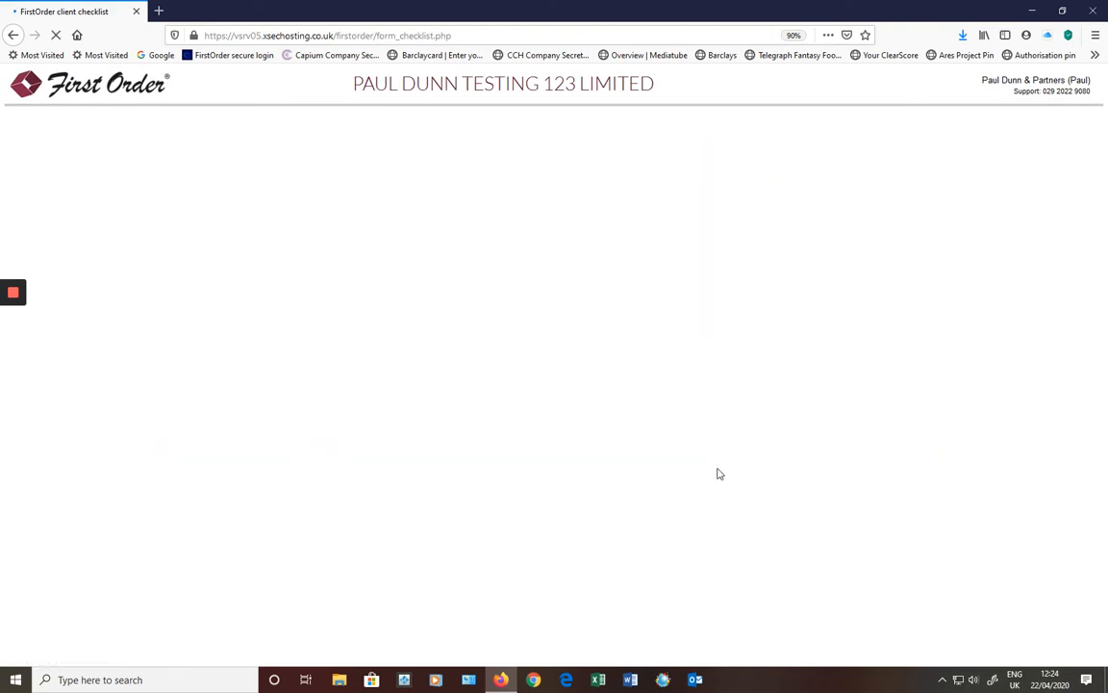
Open the CS01 Confirmation Statement filing form, check its review dates and reporting options, and cancel it without submitting
mouse_move(596, 126)
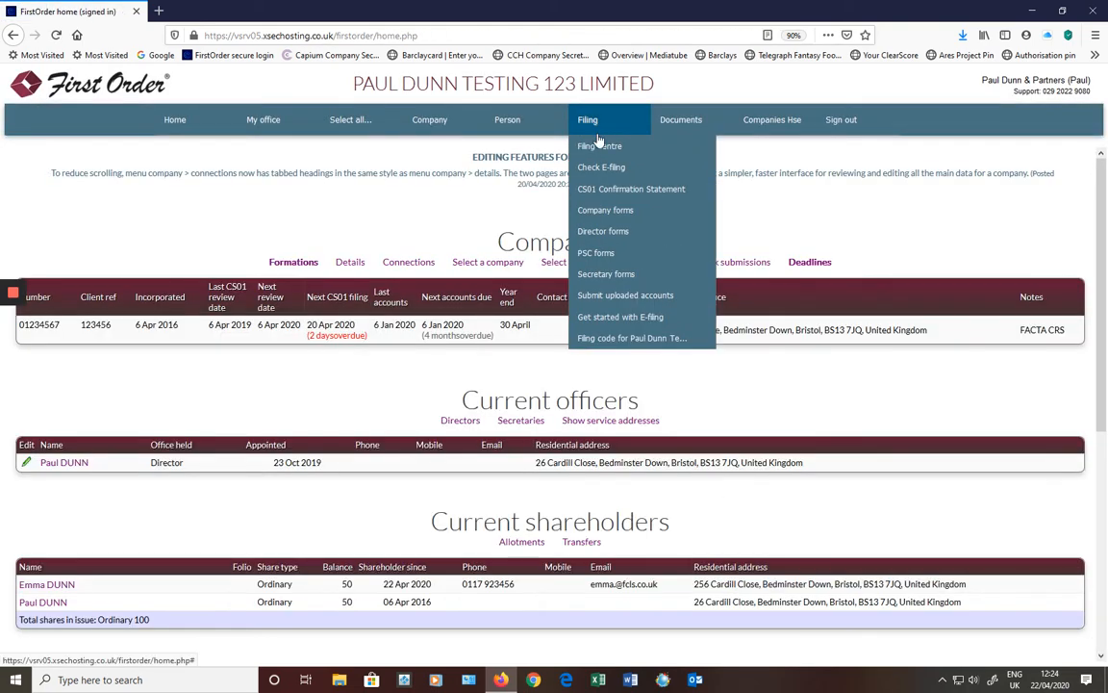
mouse_move(589, 188)
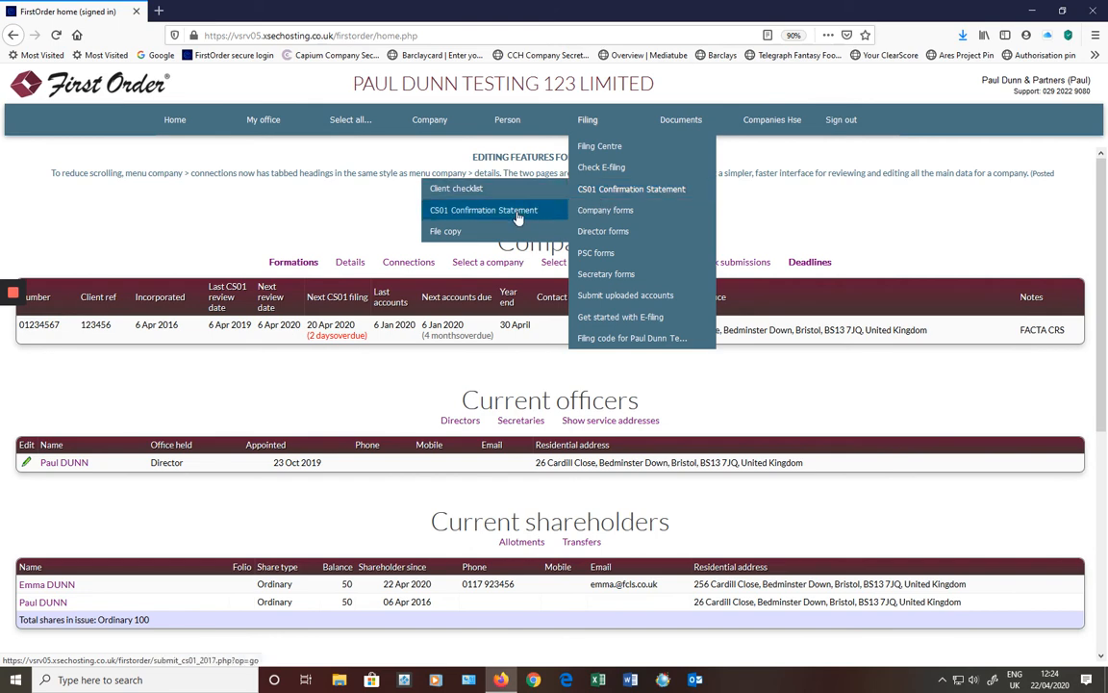
left_click(517, 213)
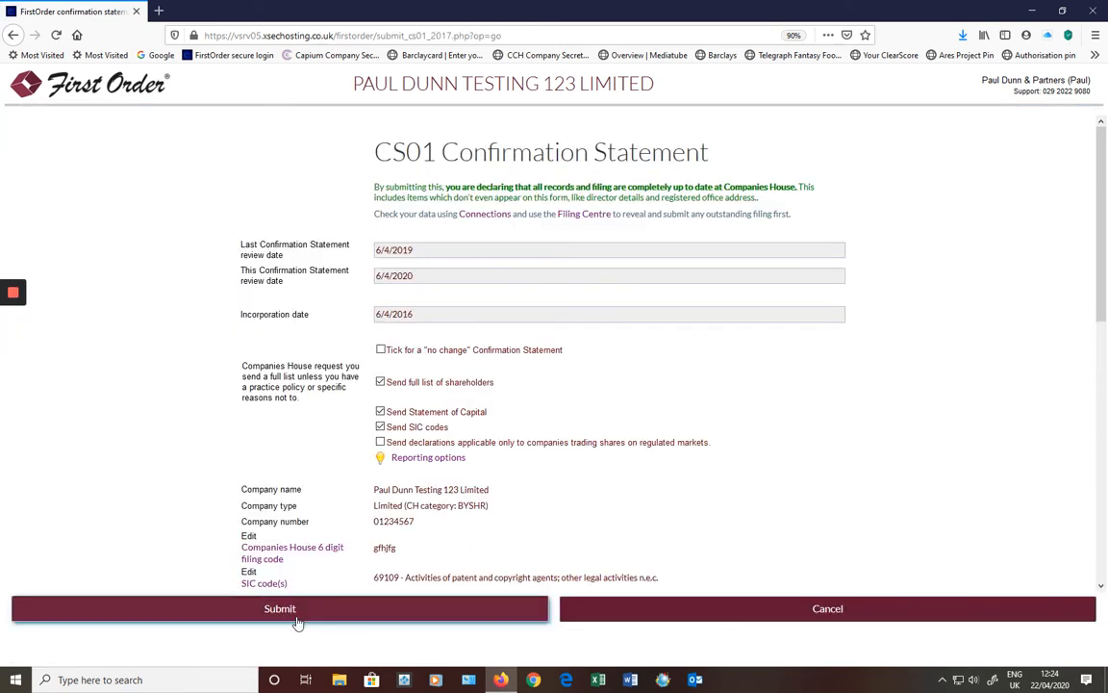
left_click(841, 610)
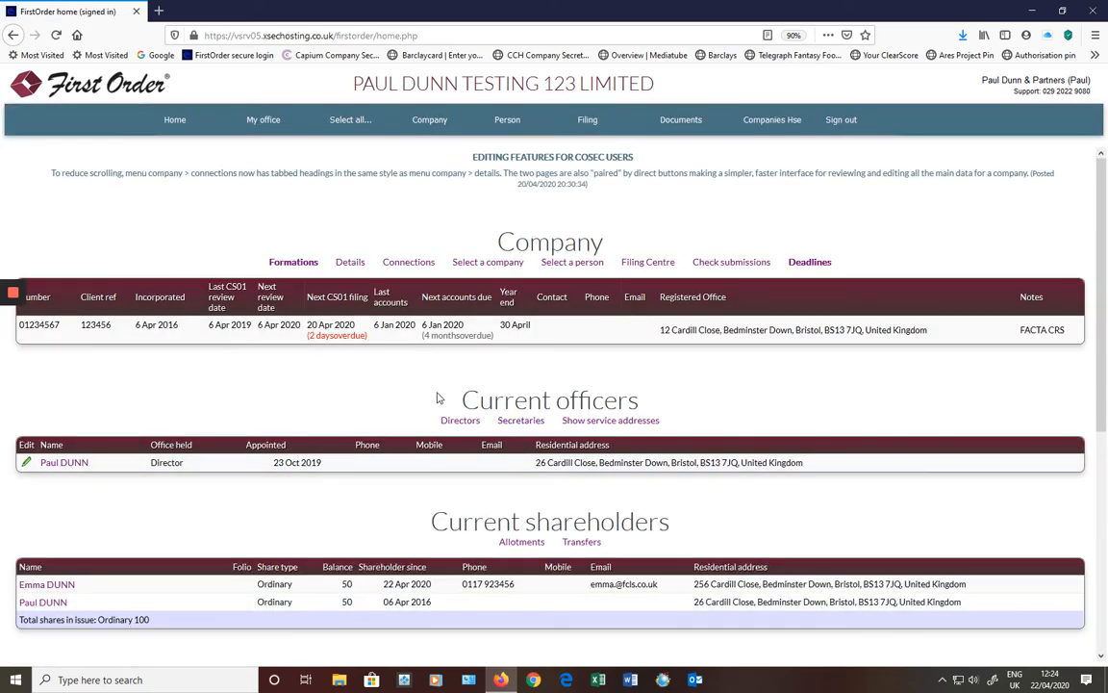
Check the dividend distributions on the company overview and open the company's full list of dividend distributions
scroll(438, 395, "down", 3)
scroll(438, 396, "down", 3)
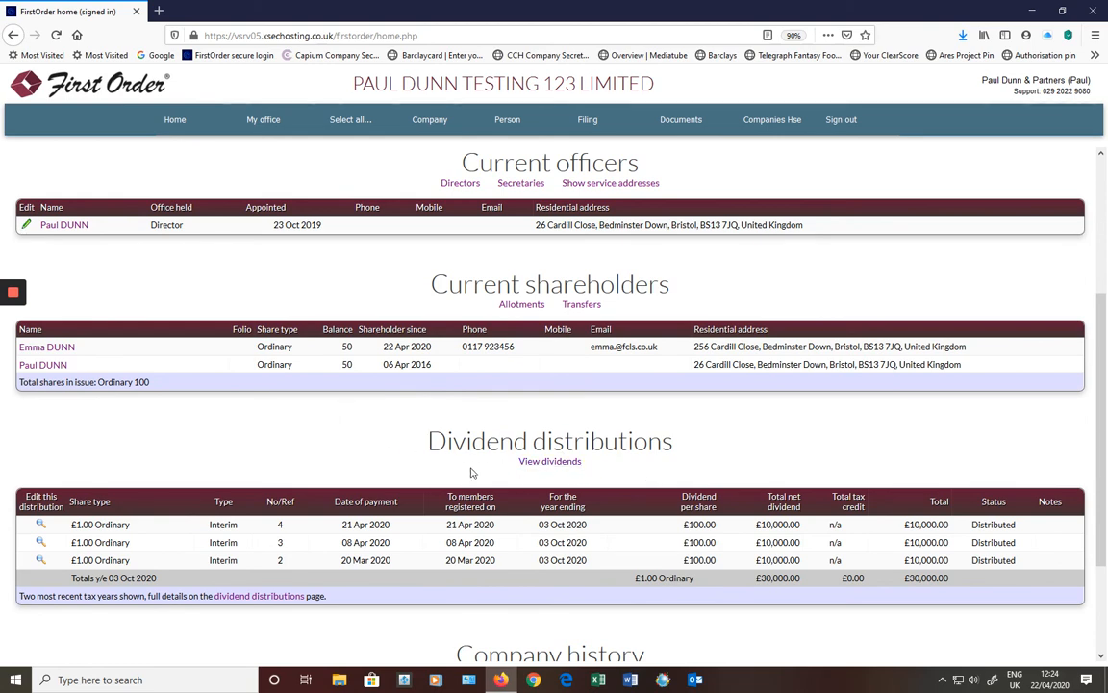
scroll(360, 470, "down", 2)
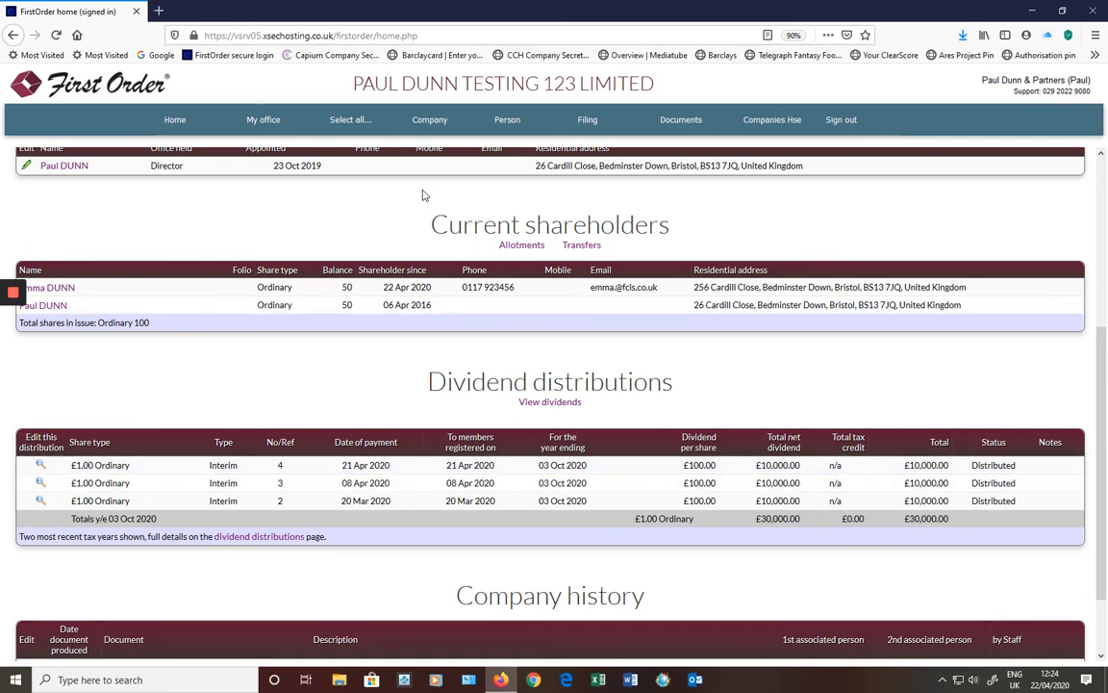
mouse_move(432, 132)
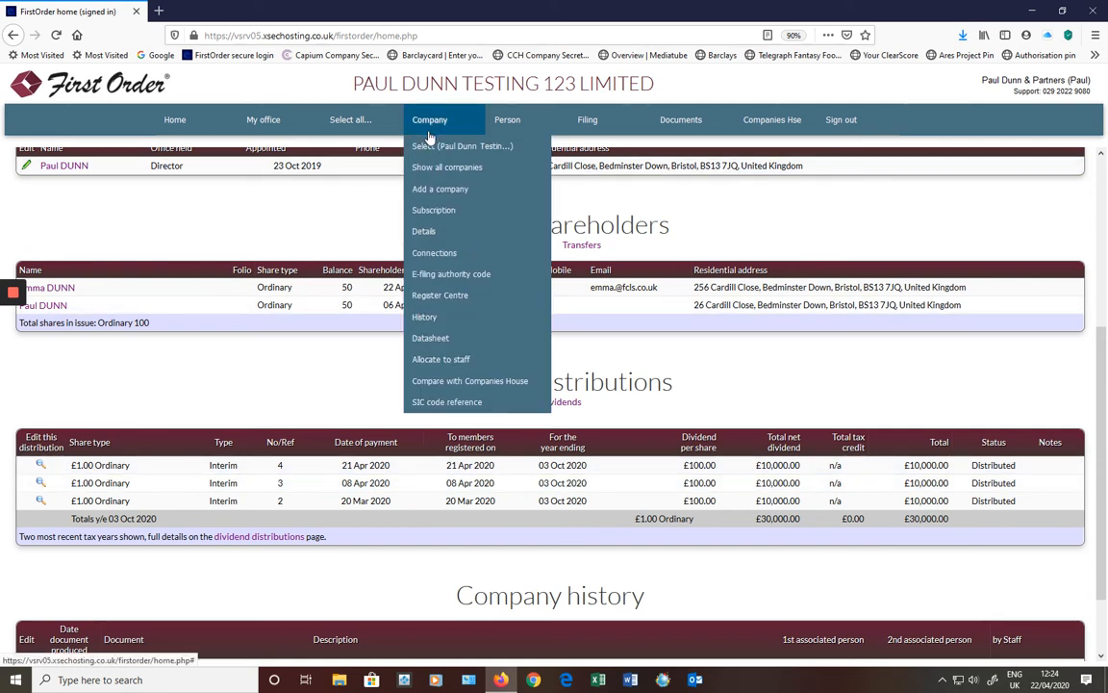
mouse_move(541, 237)
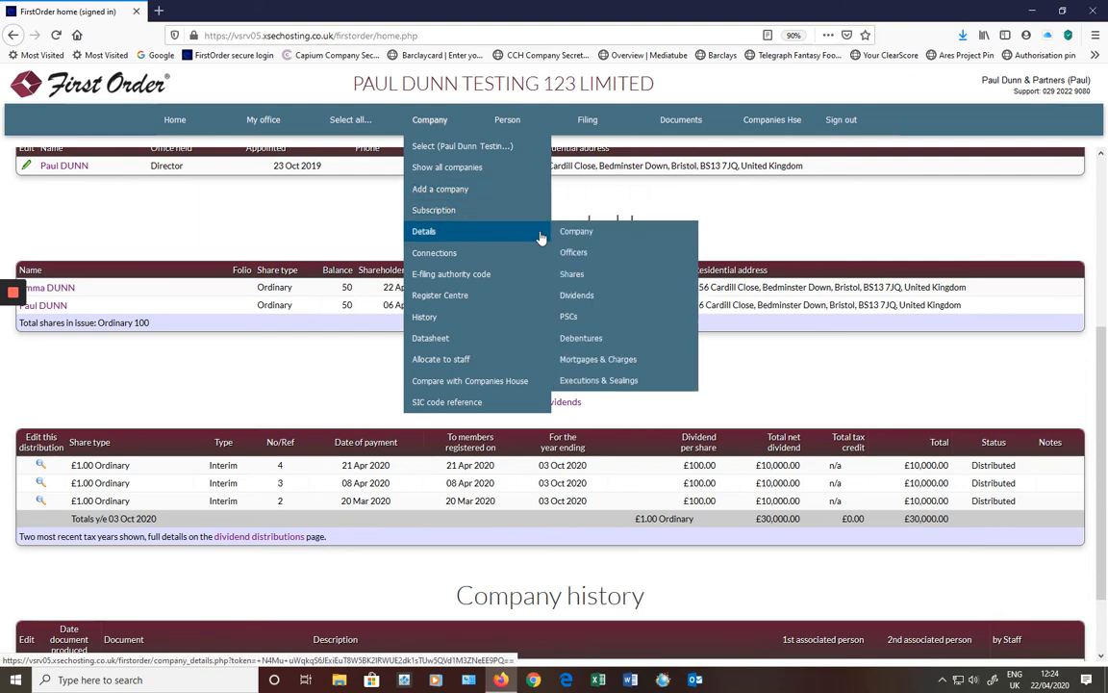
mouse_move(630, 295)
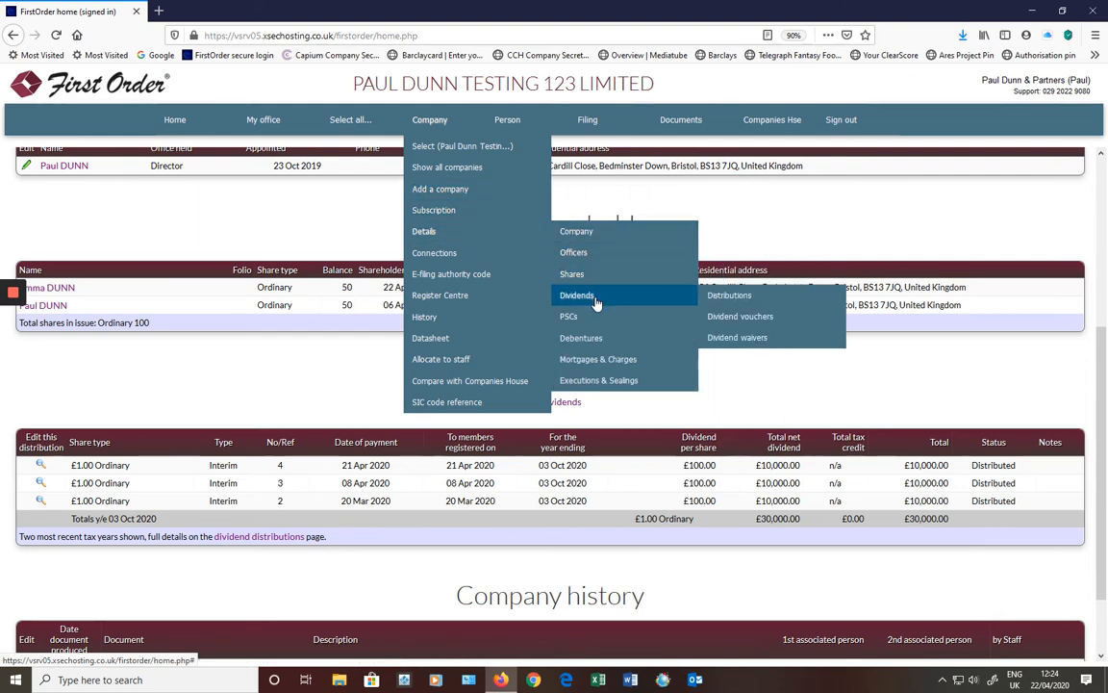
left_click(728, 304)
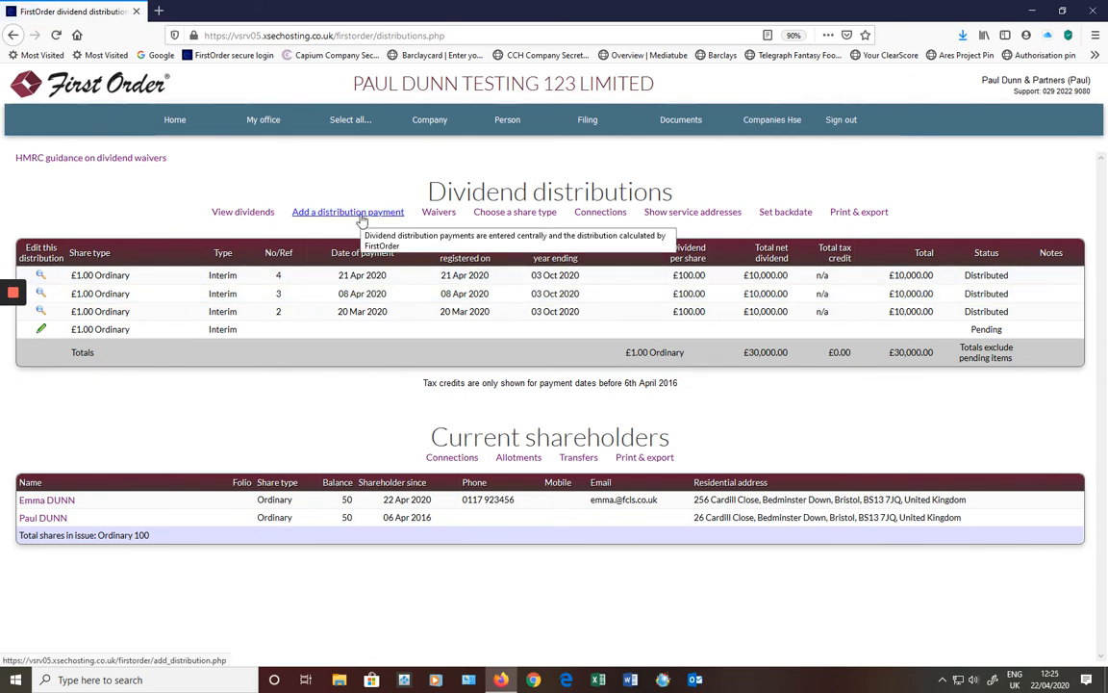
Add a 1000.00 interim distribution for the year ending 3/10/2020, payable 22/4/2020 on £1.00 Ordinary shares, and create its individual voucher records
left_click(362, 220)
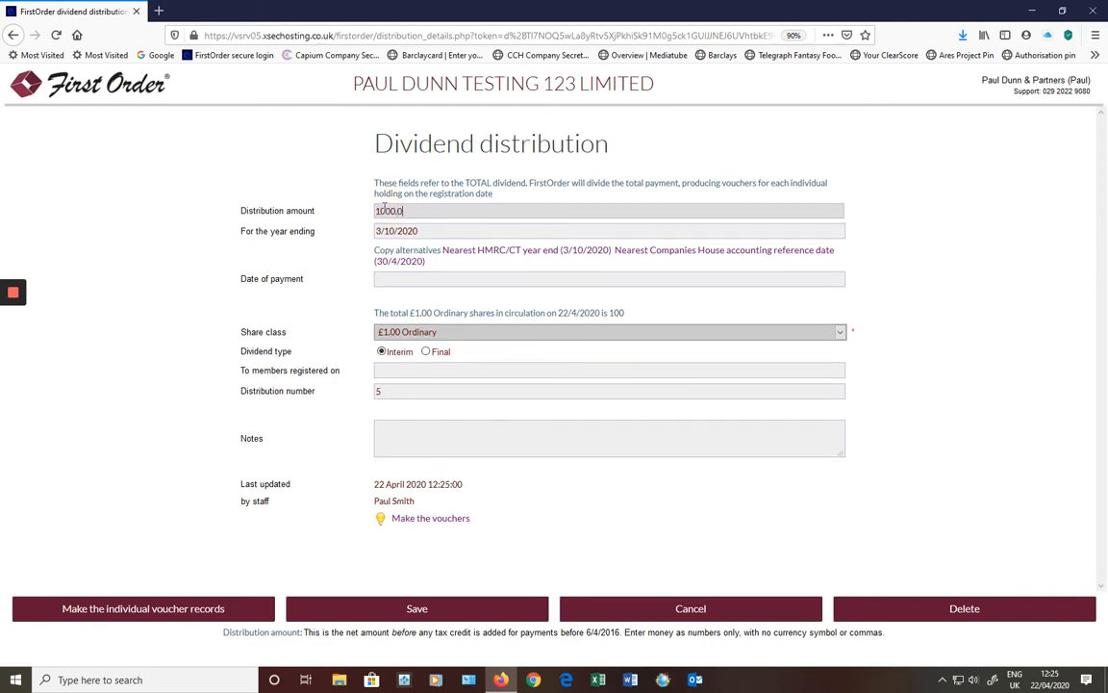
left_click(400, 230)
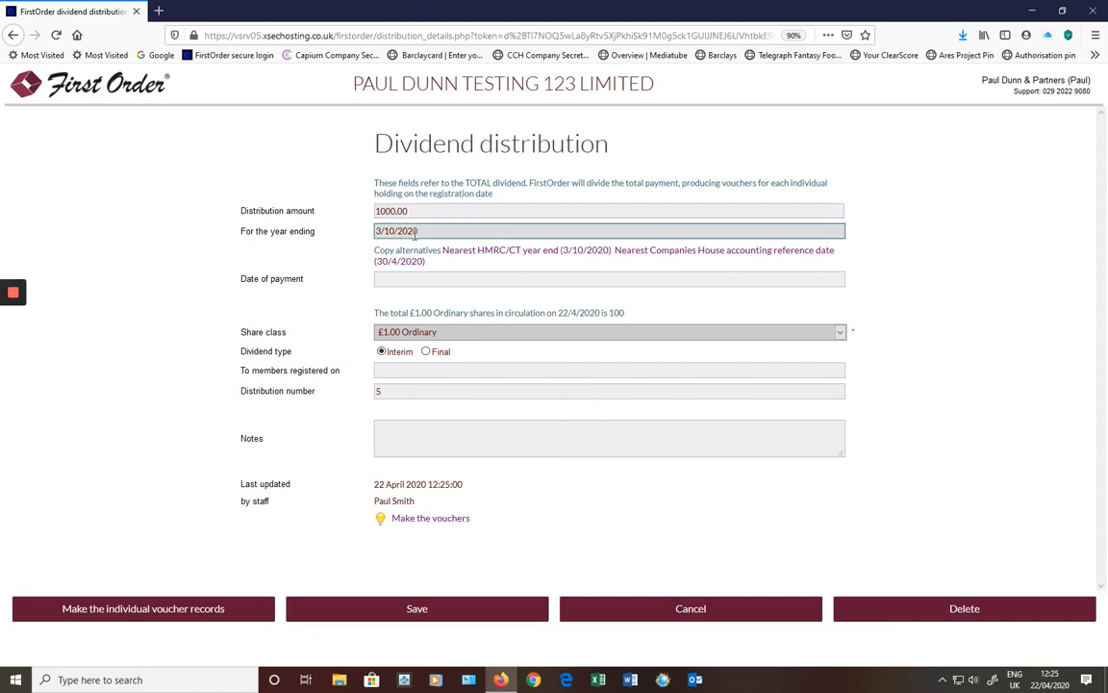
left_click(411, 278)
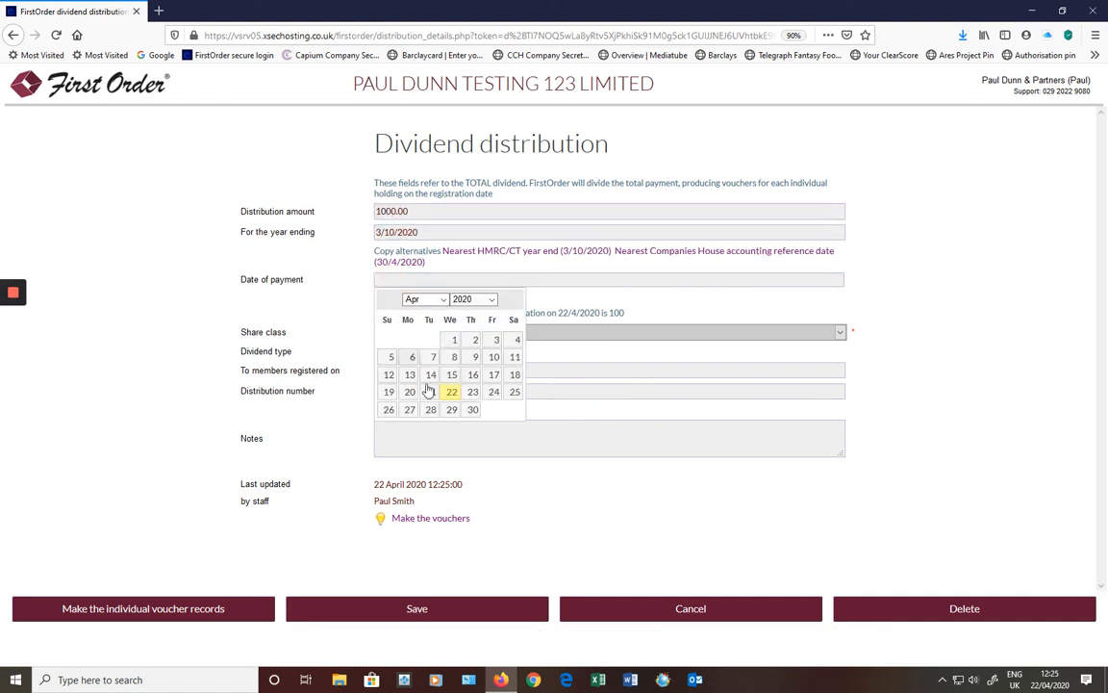
left_click(452, 392)
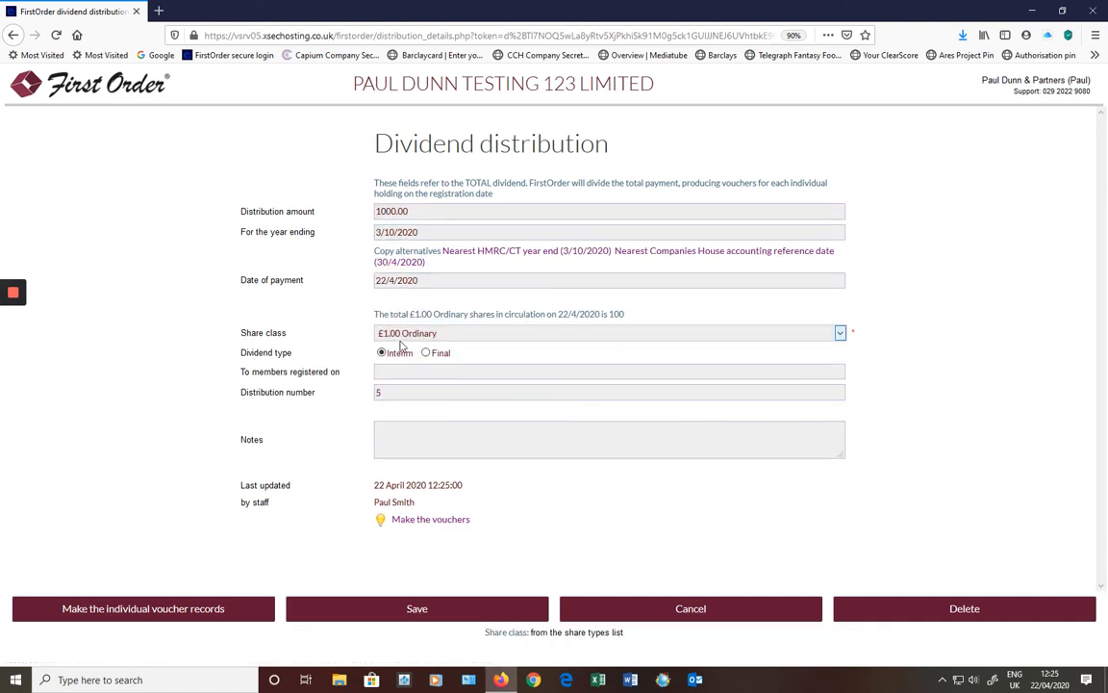
left_click(230, 609)
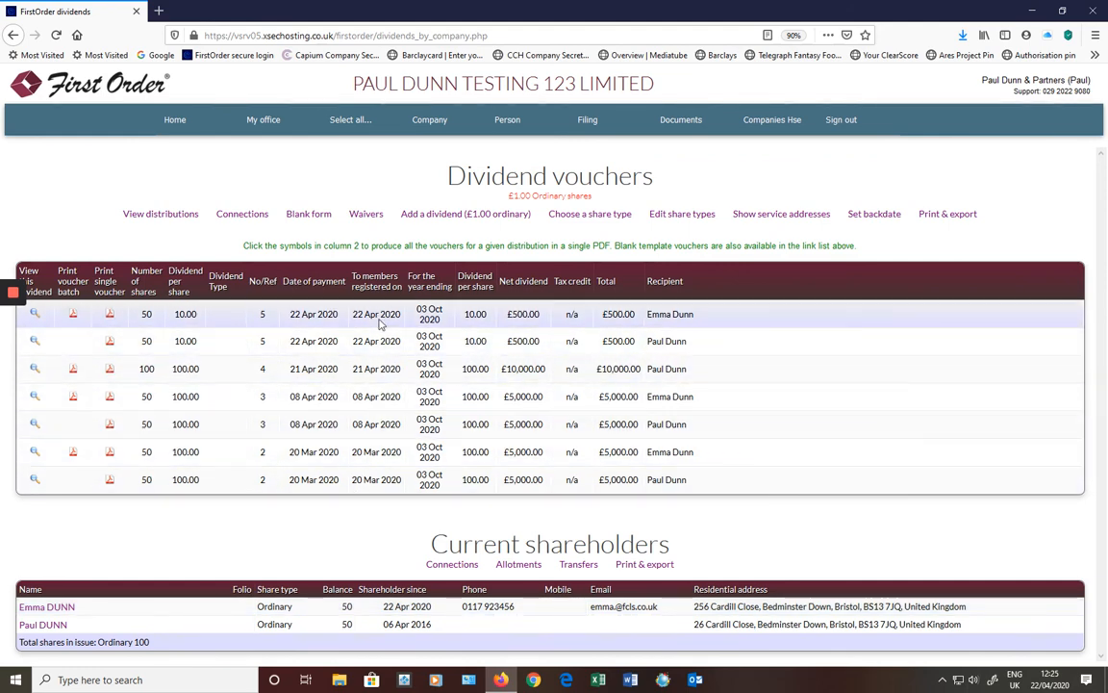
View the first shareholder's single dividend voucher for distribution 5 and close it without downloading
left_click(111, 316)
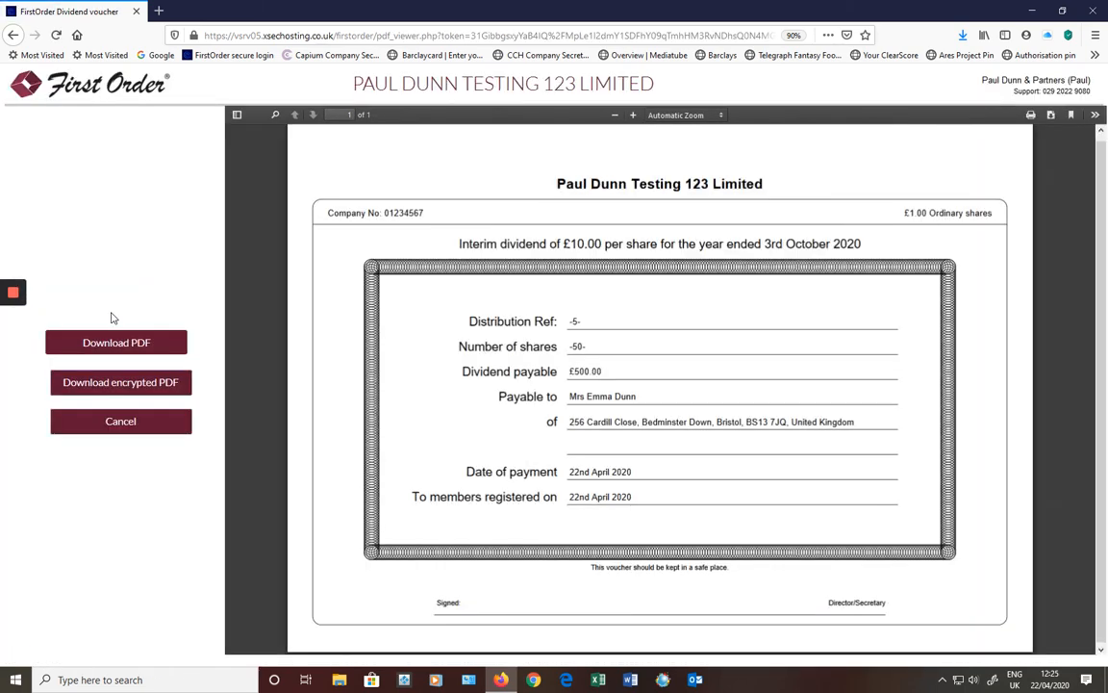
left_click(142, 424)
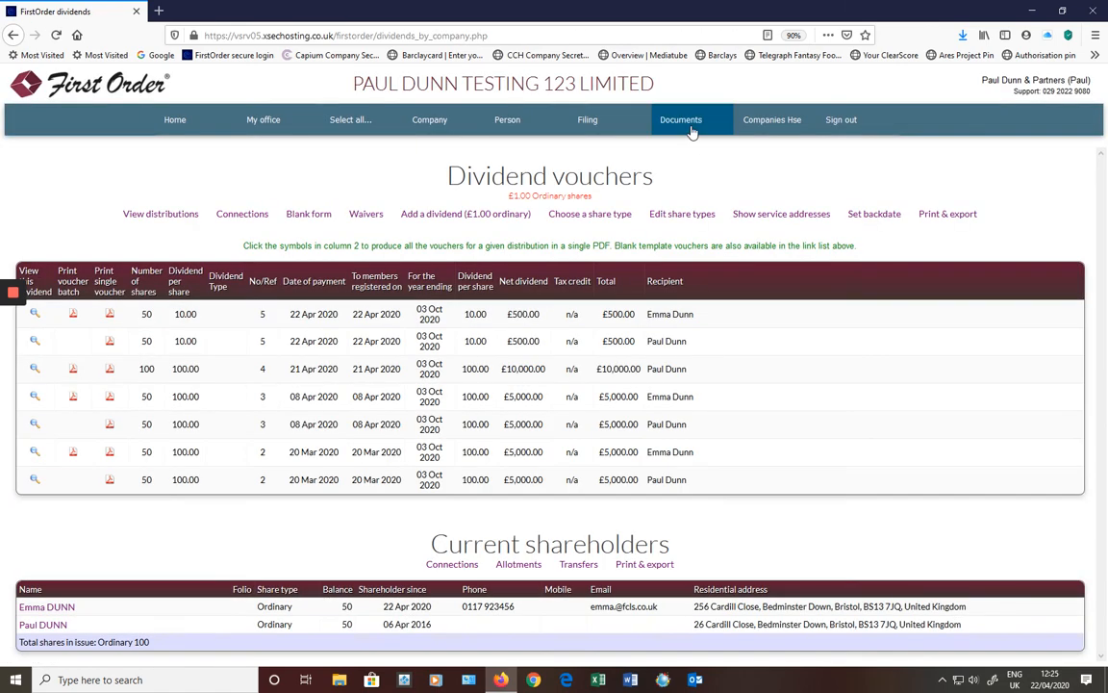
Start a dividend minute for distribution 5 of 22 Apr 2020, using the Directors Meeting - Interim dividend document
mouse_move(678, 132)
mouse_move(694, 252)
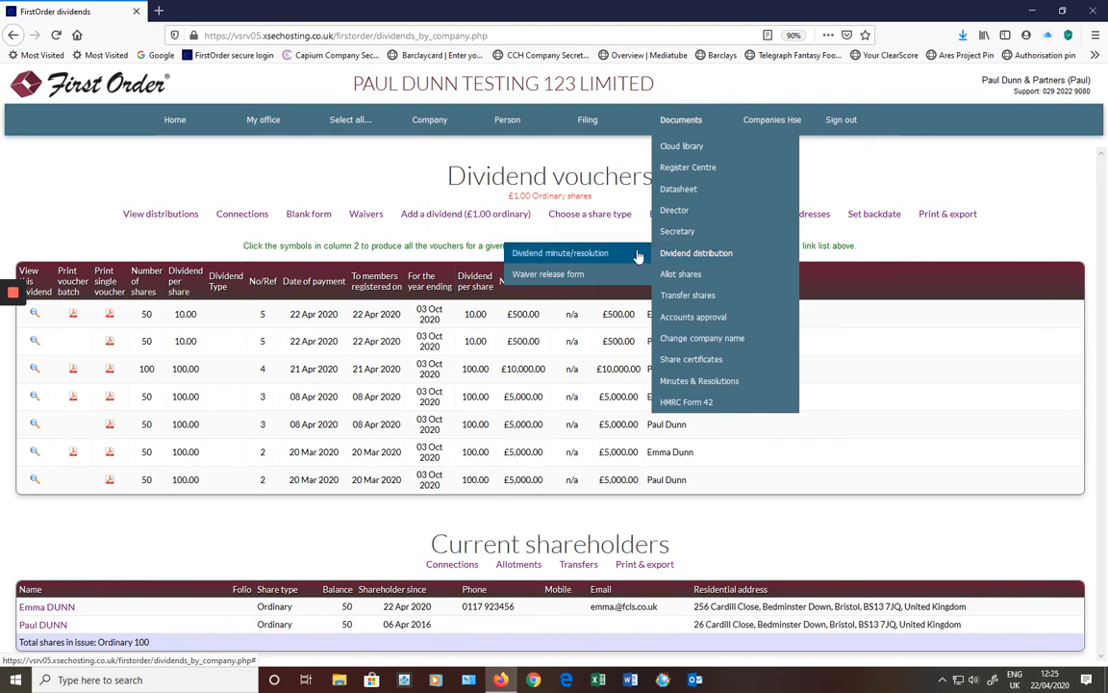
left_click(608, 254)
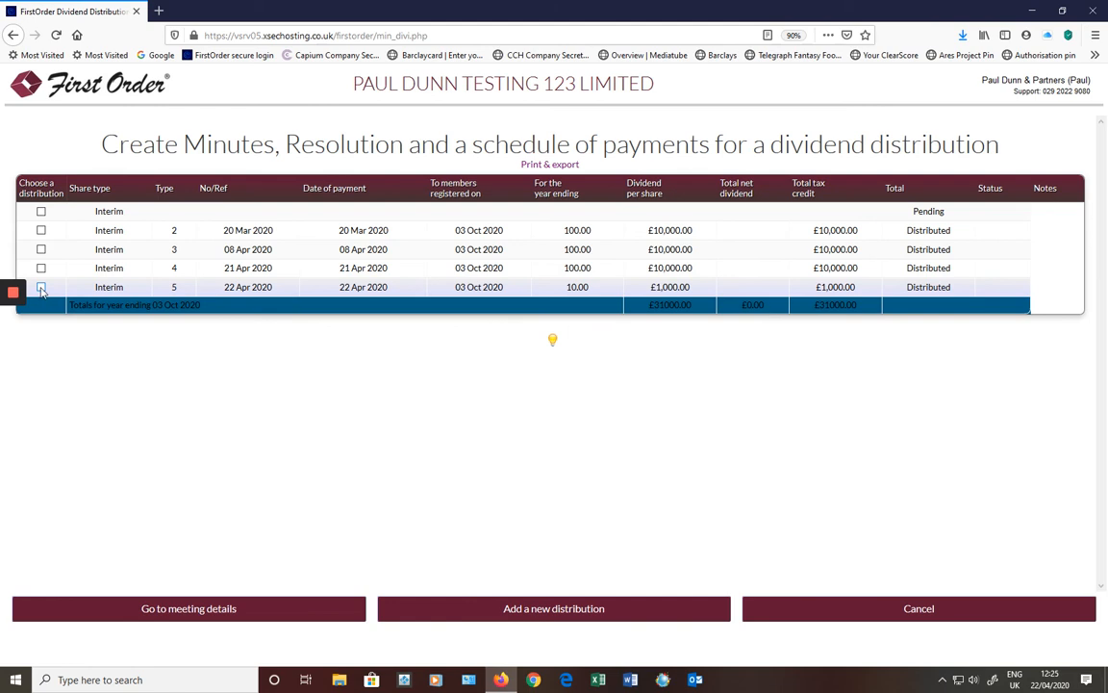
left_click(42, 288)
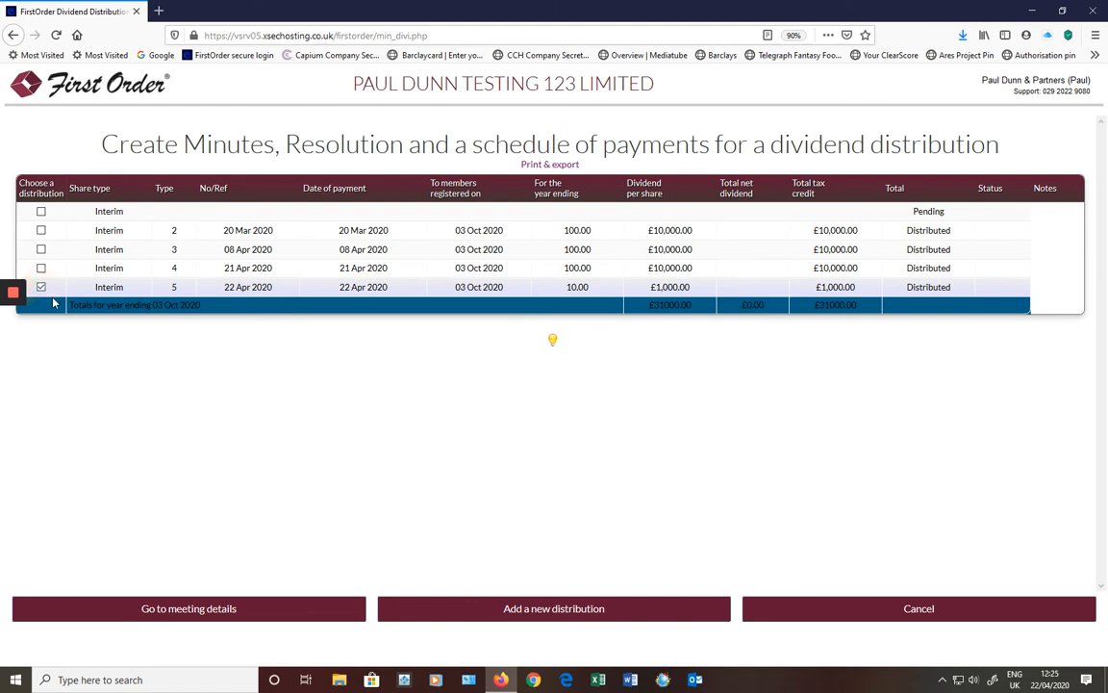
left_click(245, 611)
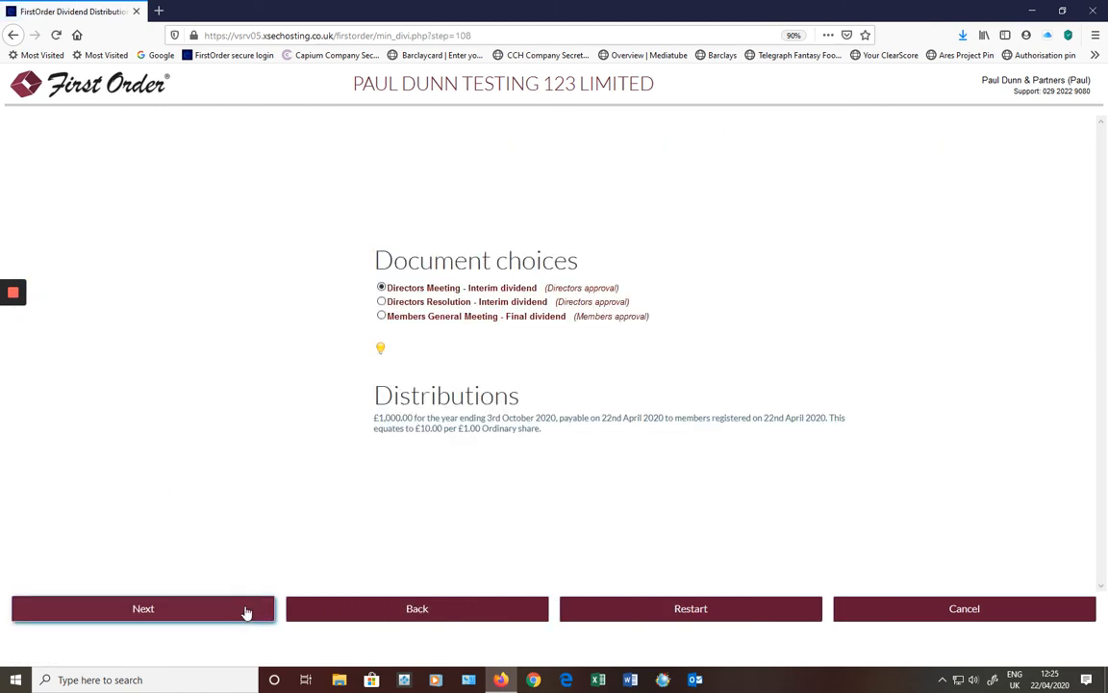
left_click(239, 612)
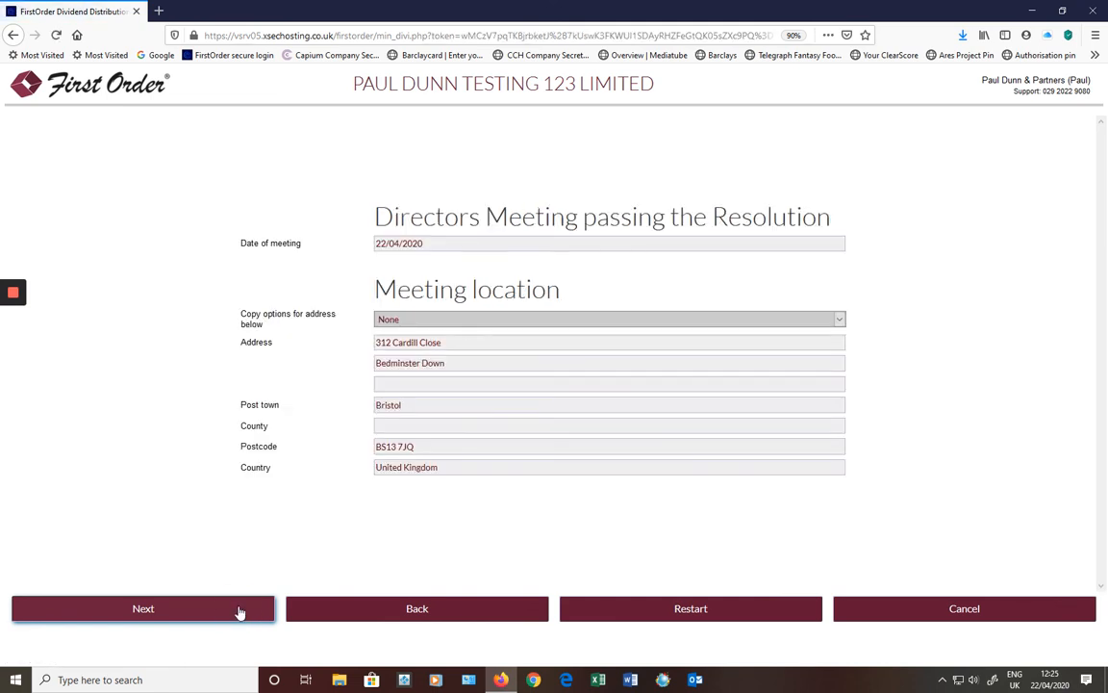
Accept the default meeting date, location and attendance, leave the director's interests blank, and make the dividend documents
left_click(238, 610)
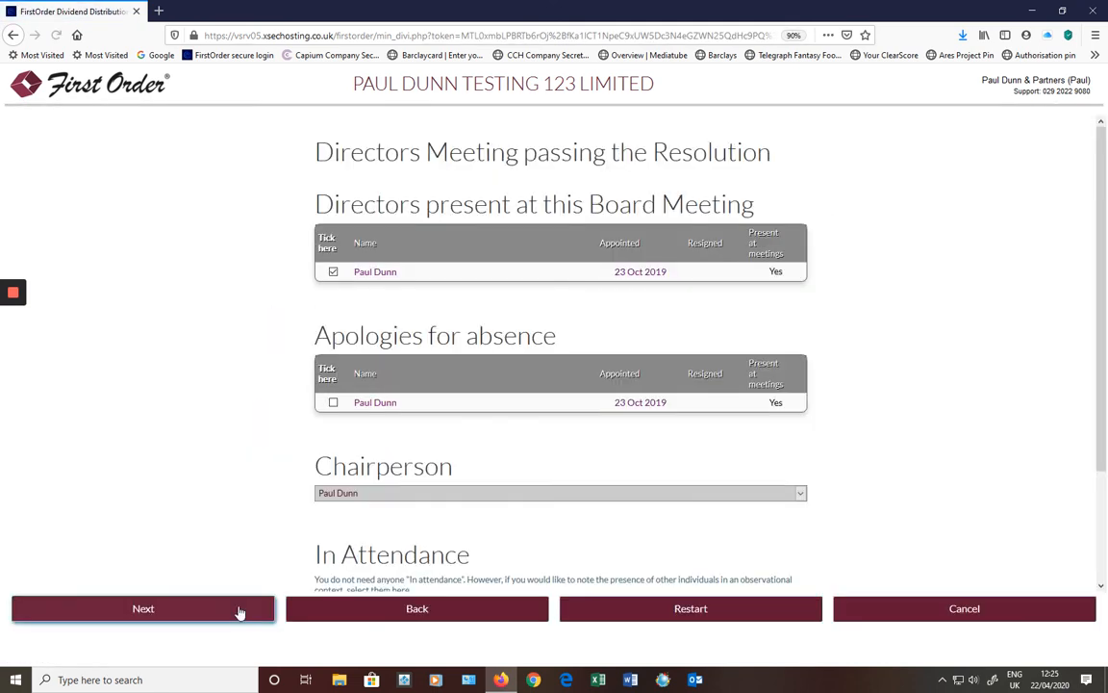
left_click(252, 613)
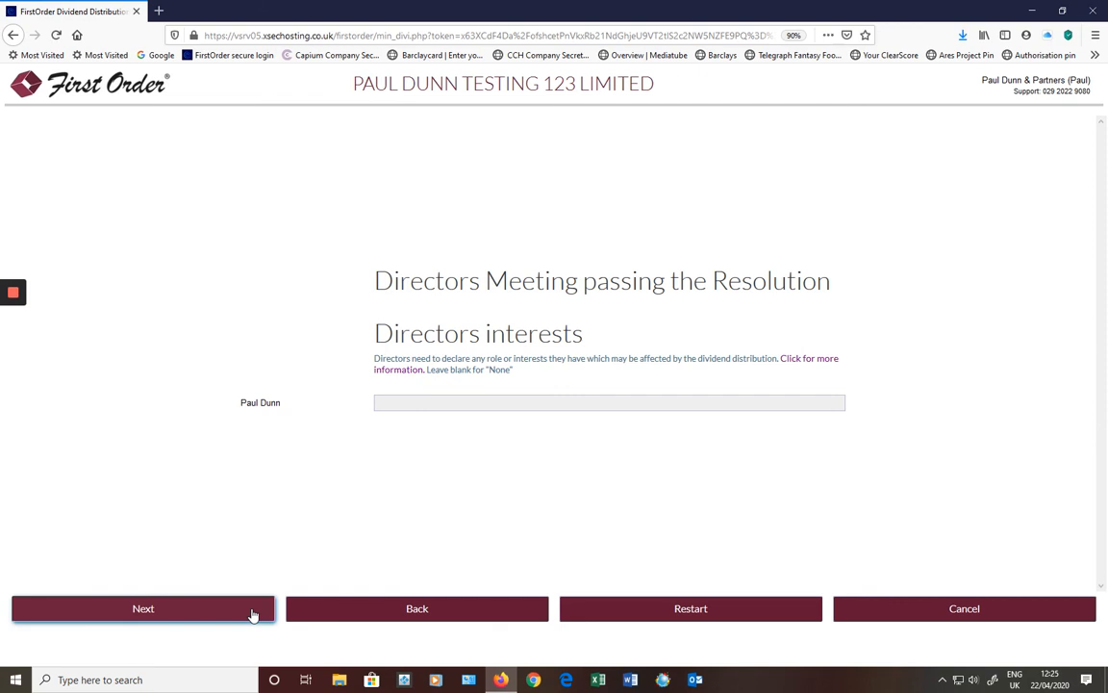
left_click(252, 611)
left_click(404, 619)
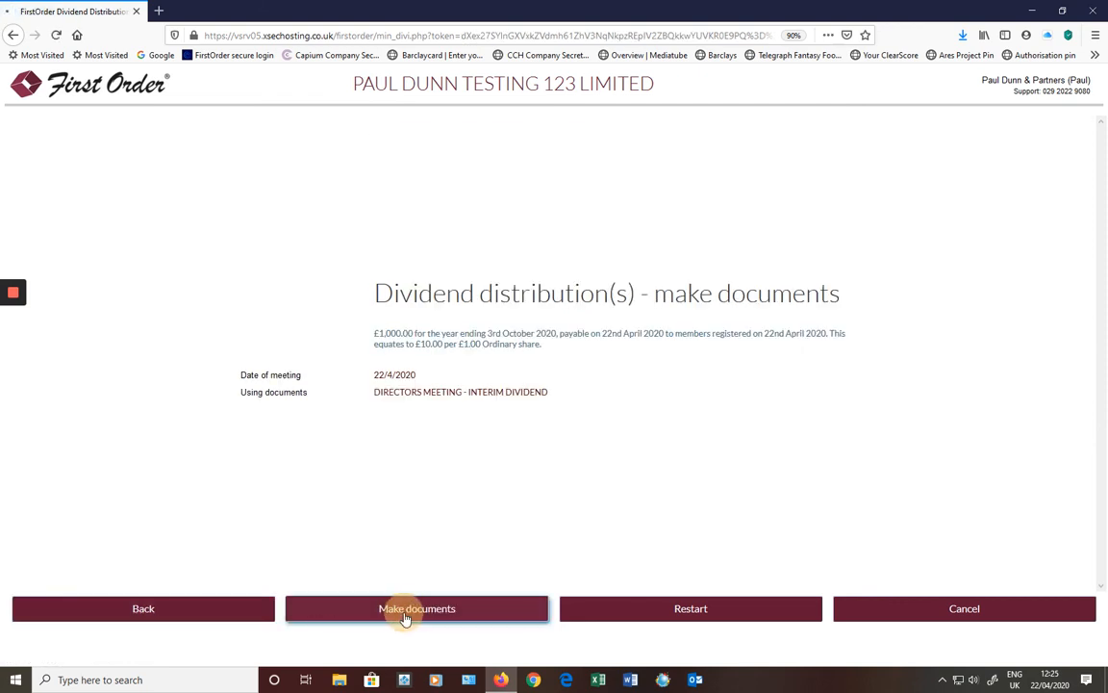
Download the dividend minutes, open them in Word to examine the board meeting text, and close them to return to the company overview
left_click(549, 336)
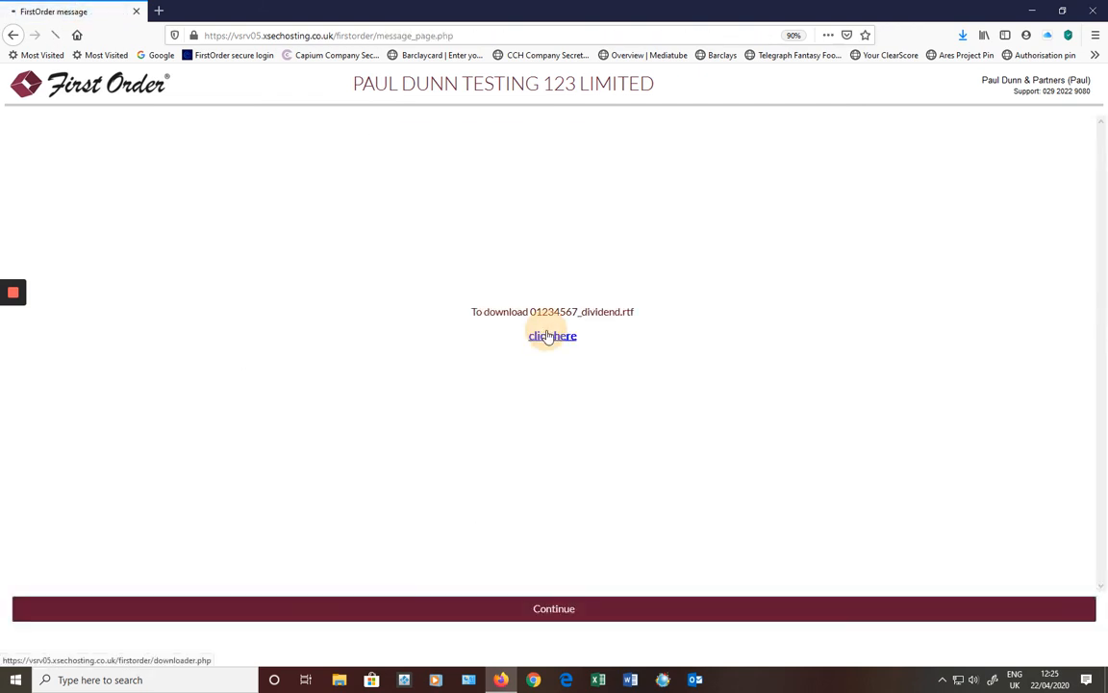
left_click(759, 377)
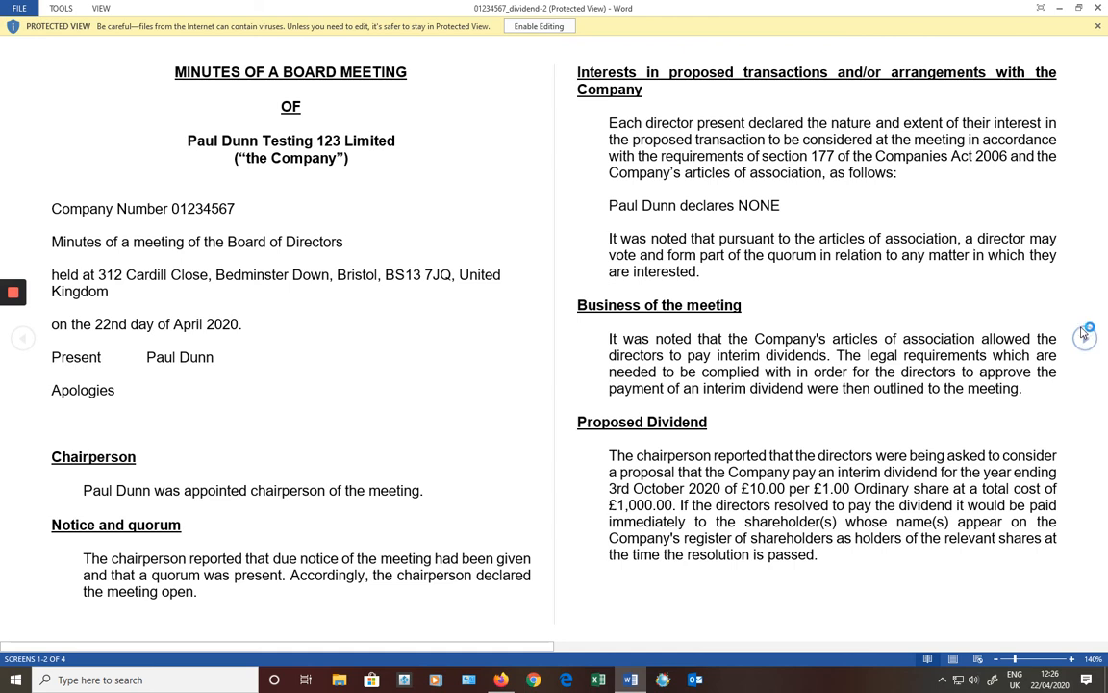
left_click(1098, 8)
left_click(539, 641)
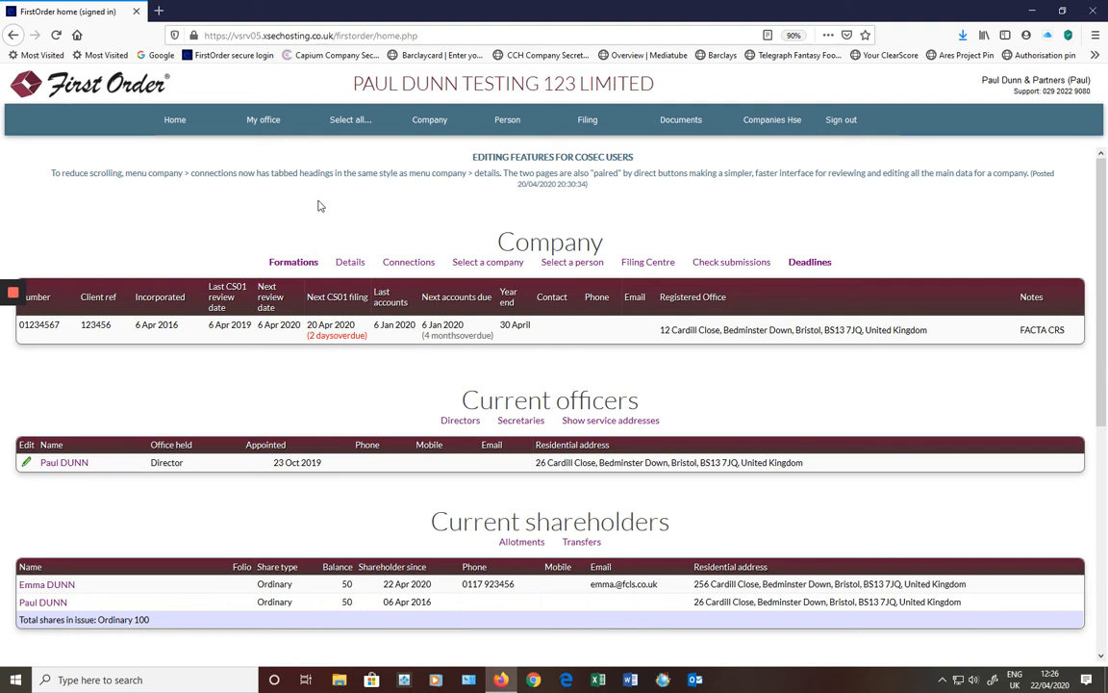
mouse_move(284, 125)
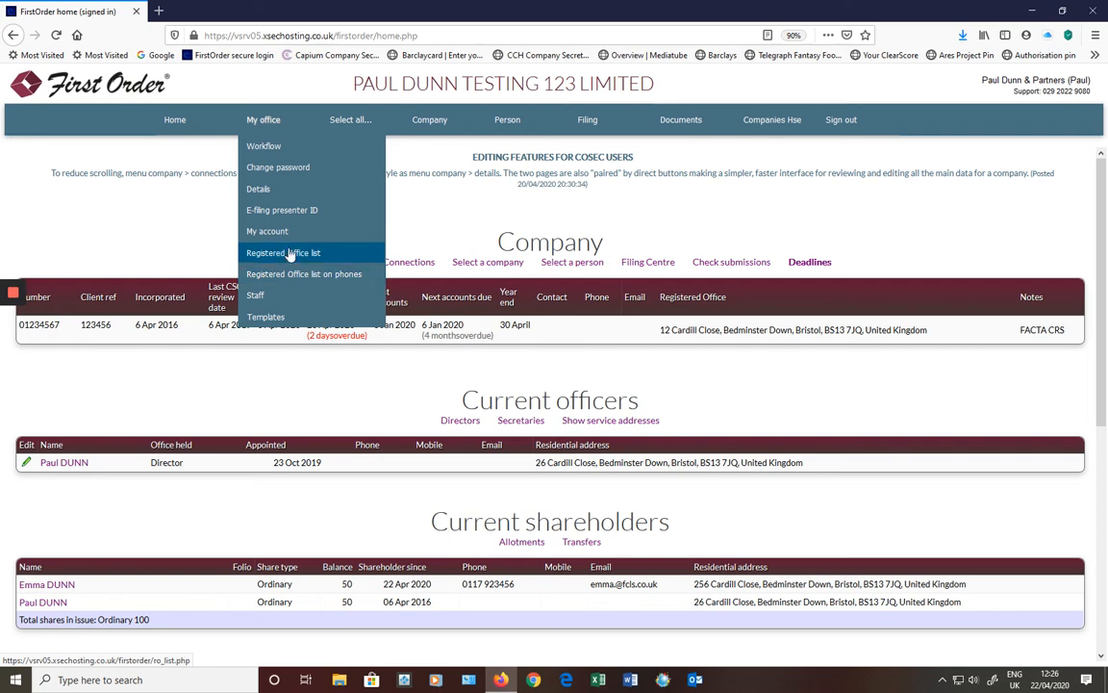
mouse_move(354, 130)
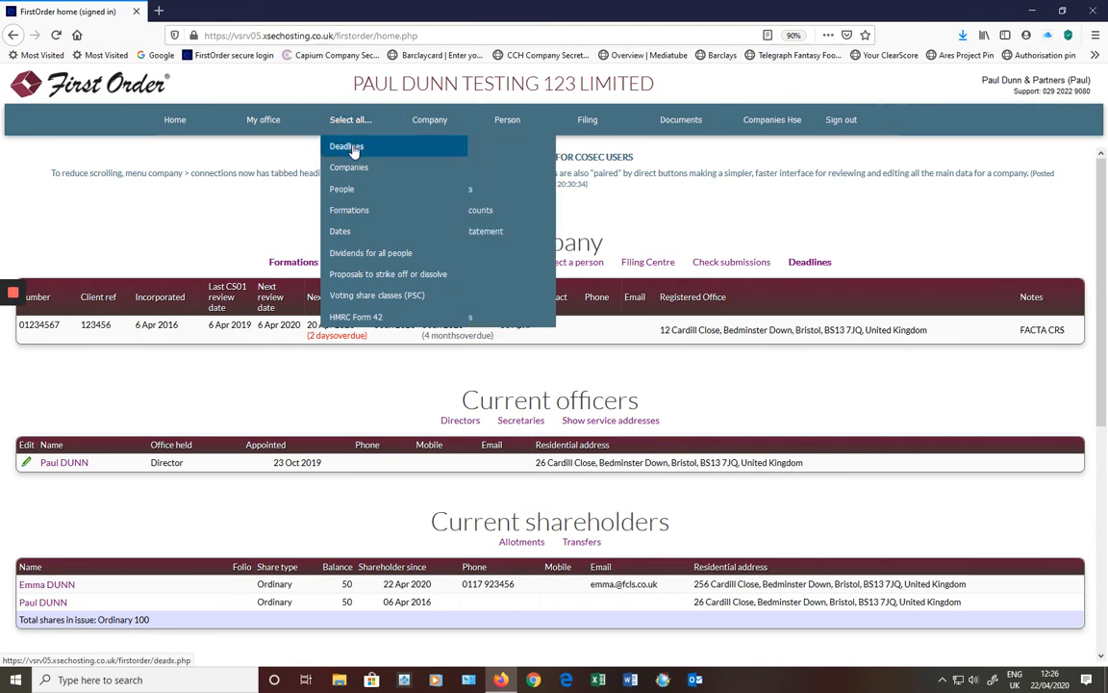
mouse_move(352, 198)
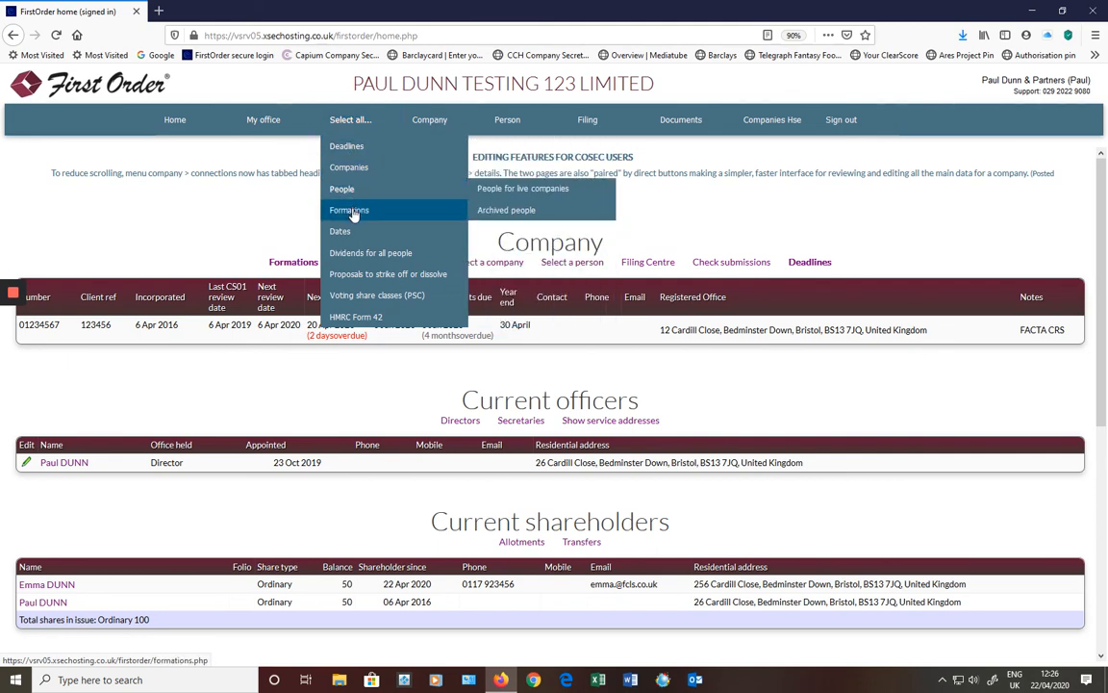
mouse_move(365, 258)
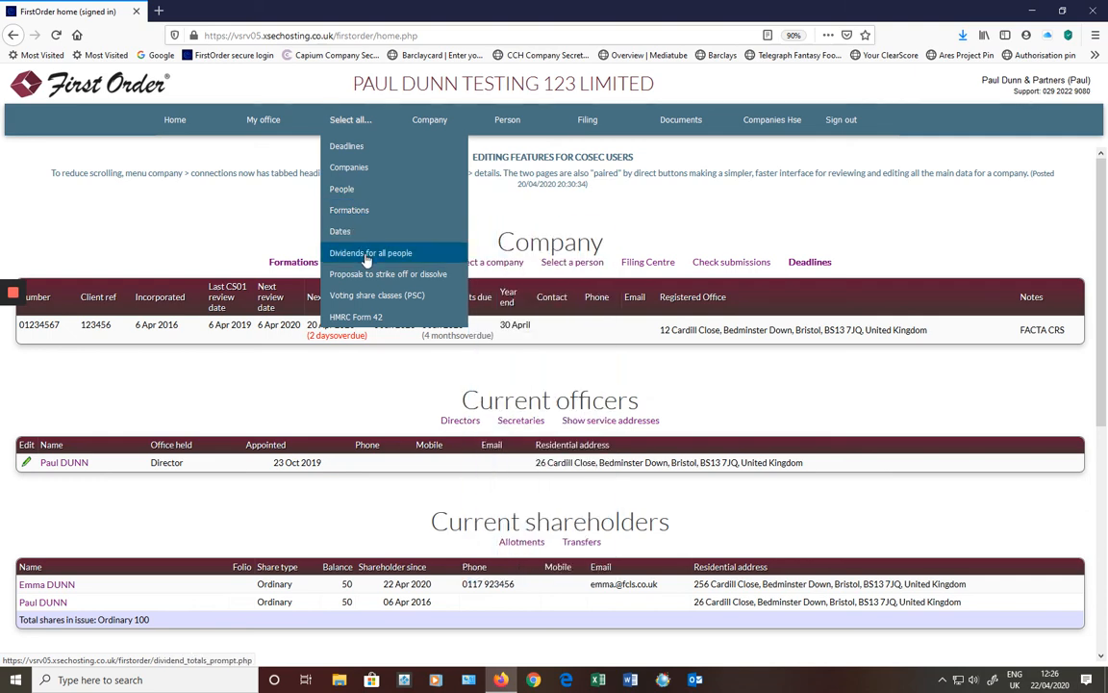
mouse_move(371, 318)
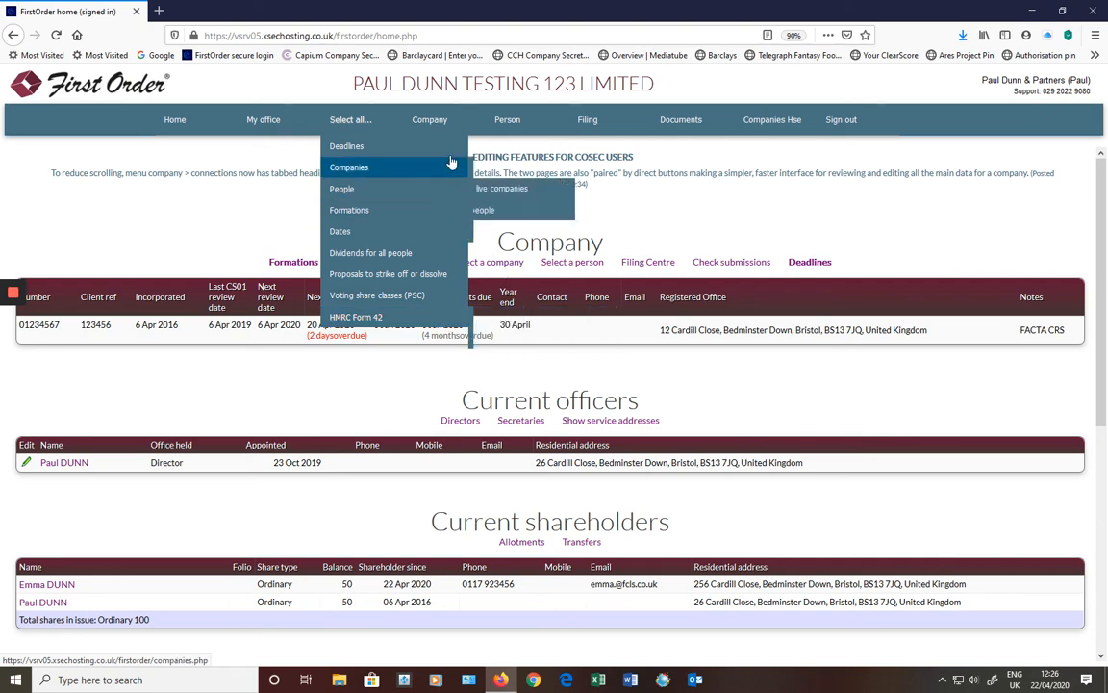
mouse_move(443, 125)
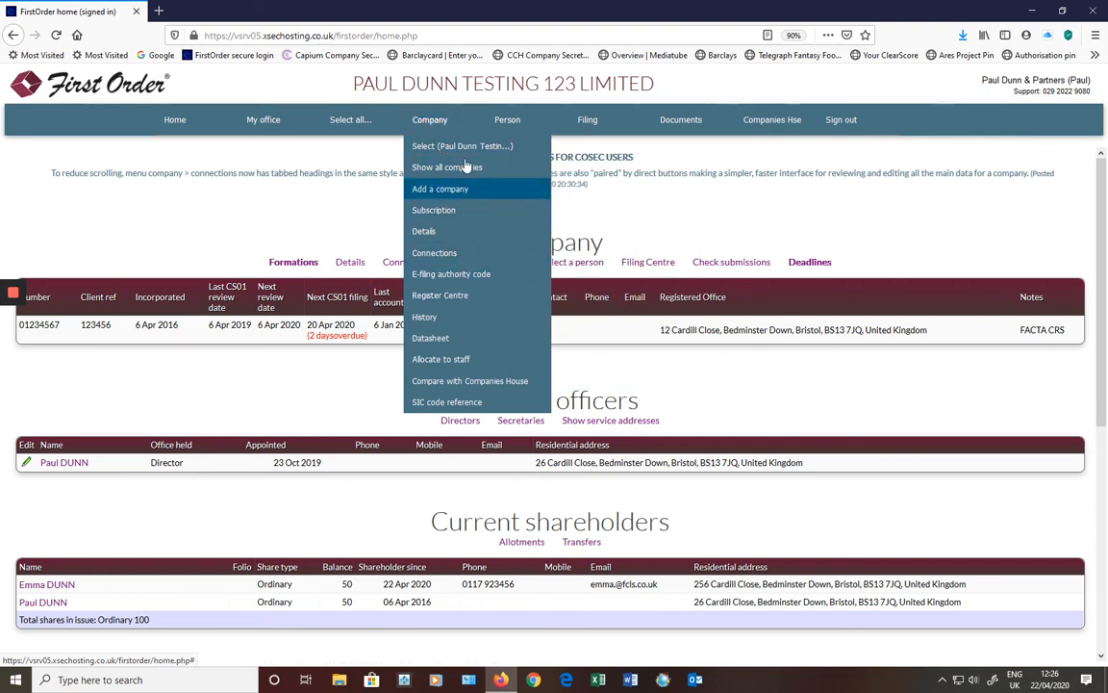
mouse_move(508, 128)
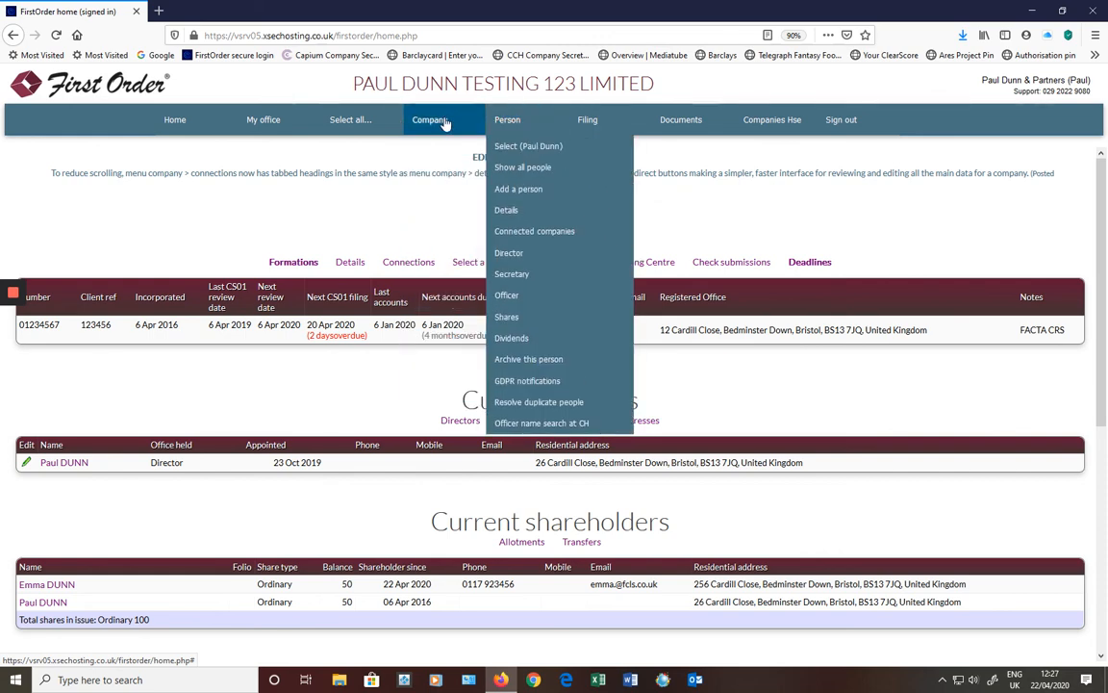
mouse_move(585, 124)
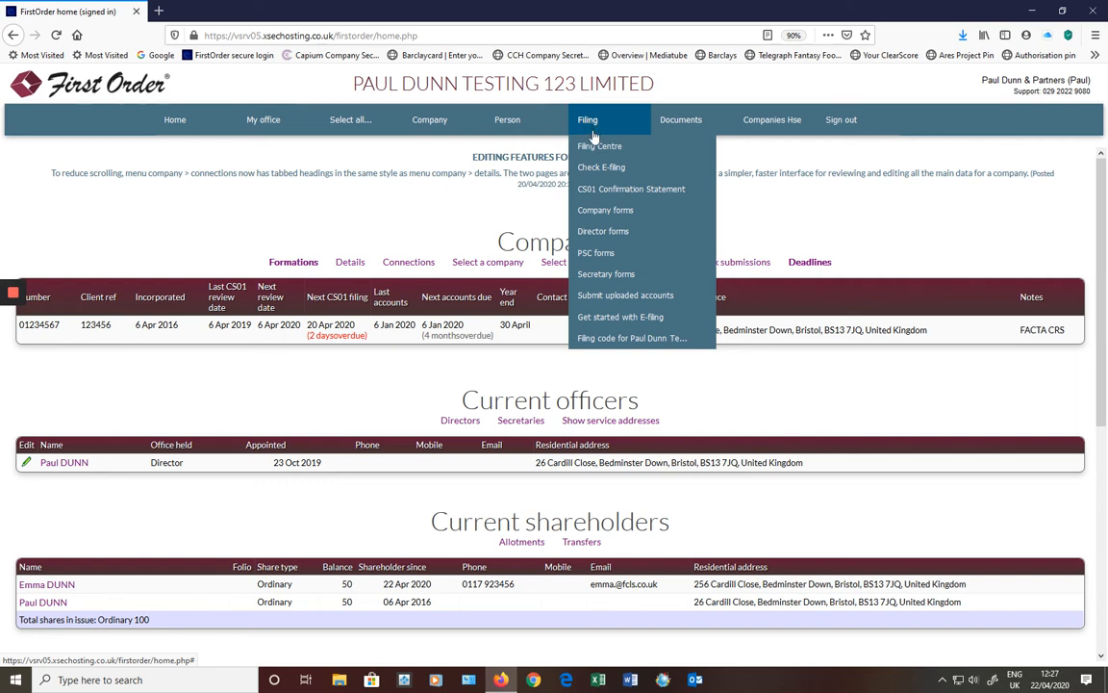
mouse_move(600, 192)
mouse_move(600, 213)
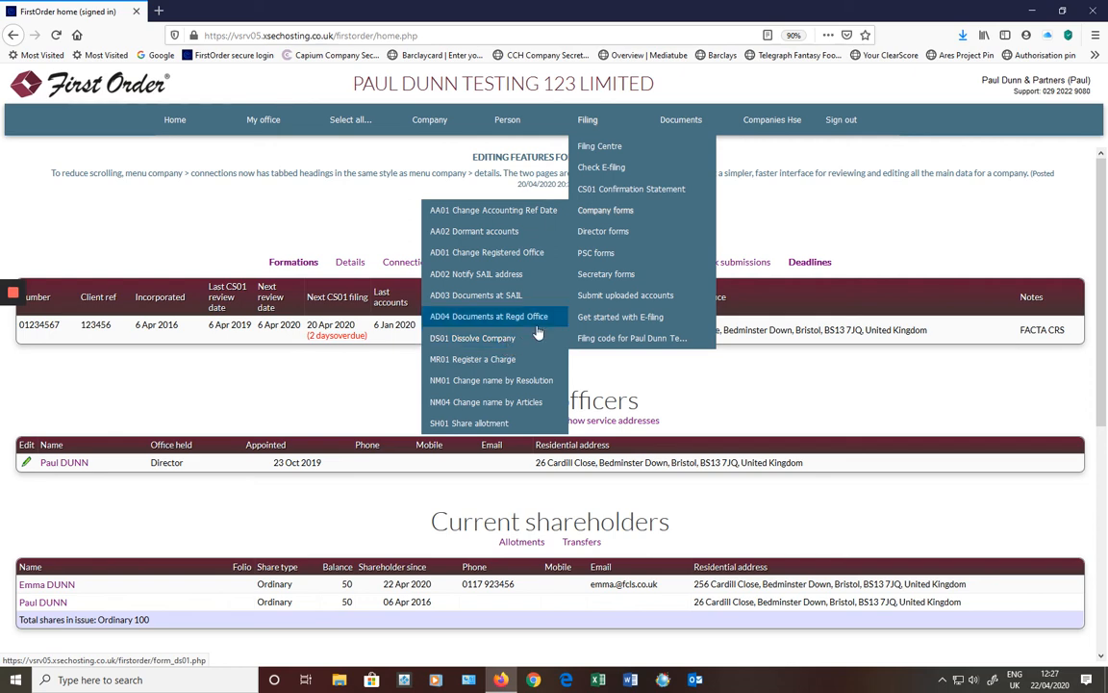
mouse_move(704, 127)
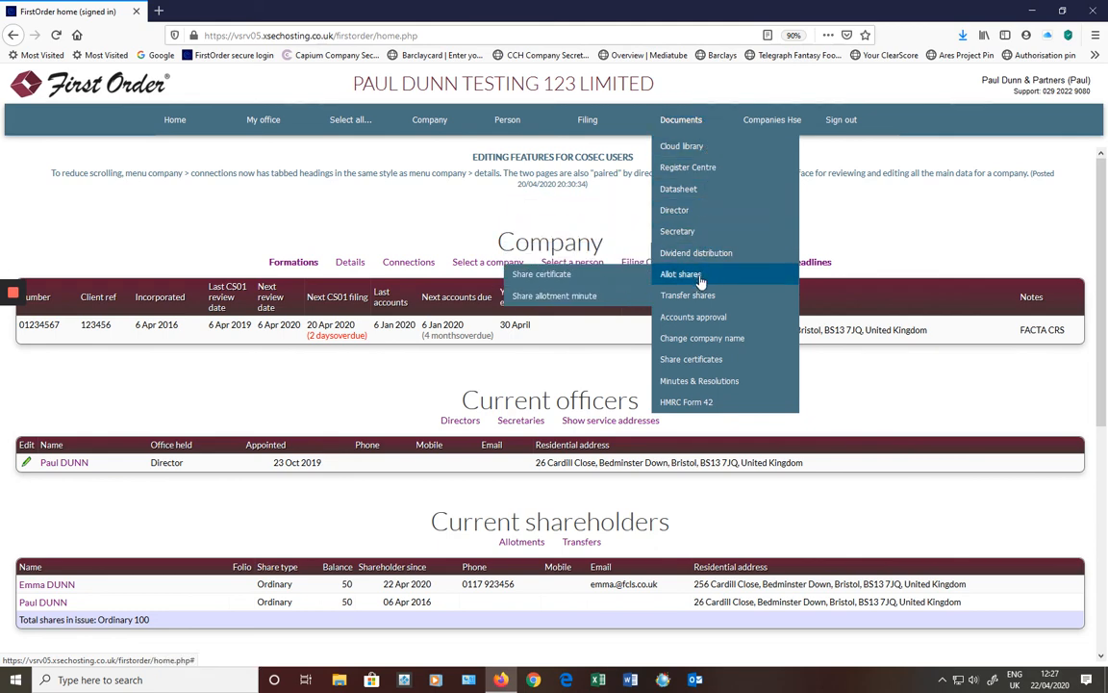
mouse_move(699, 304)
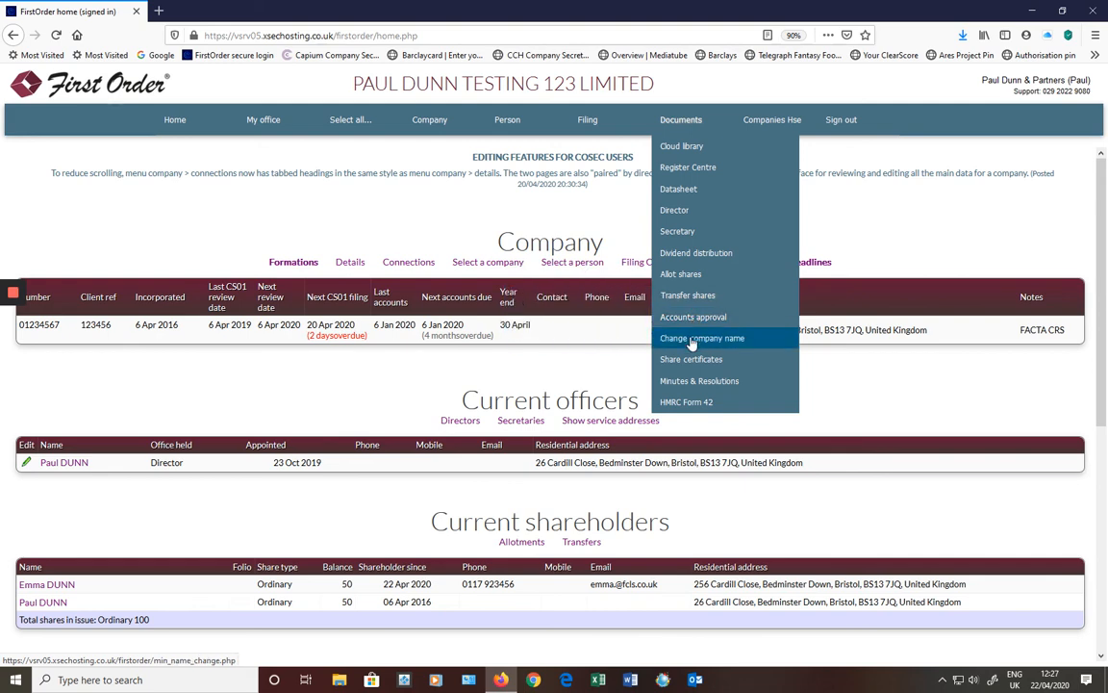
mouse_move(686, 385)
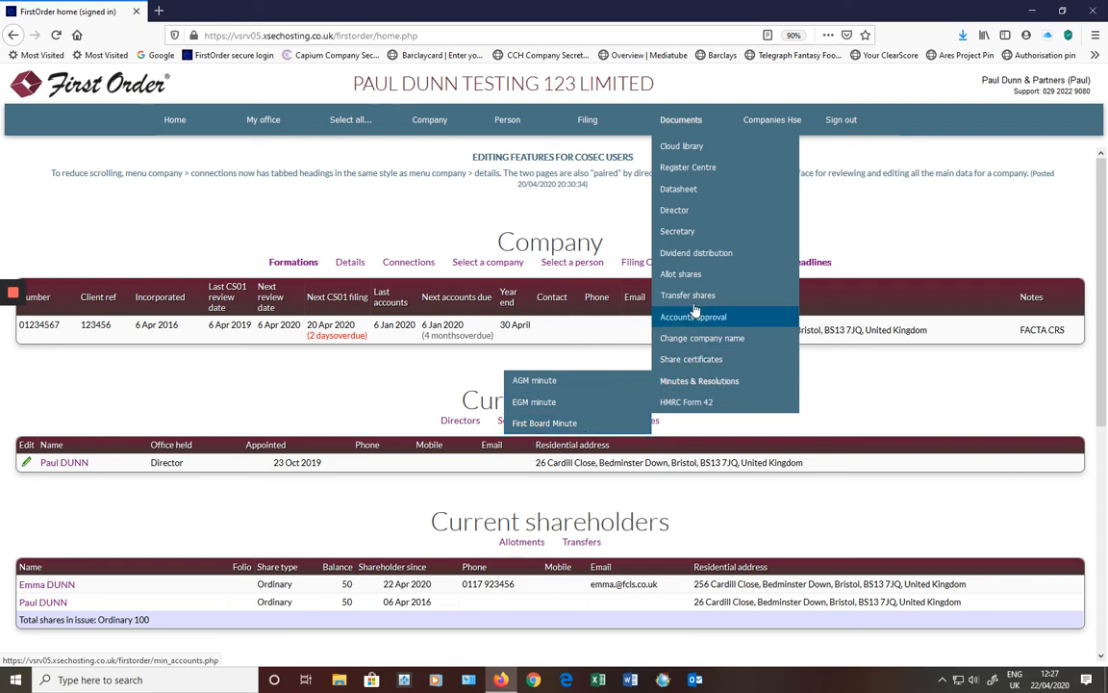
Make the full set of the company's statutory registers, including those with no entries, in the Register Centre
left_click(709, 171)
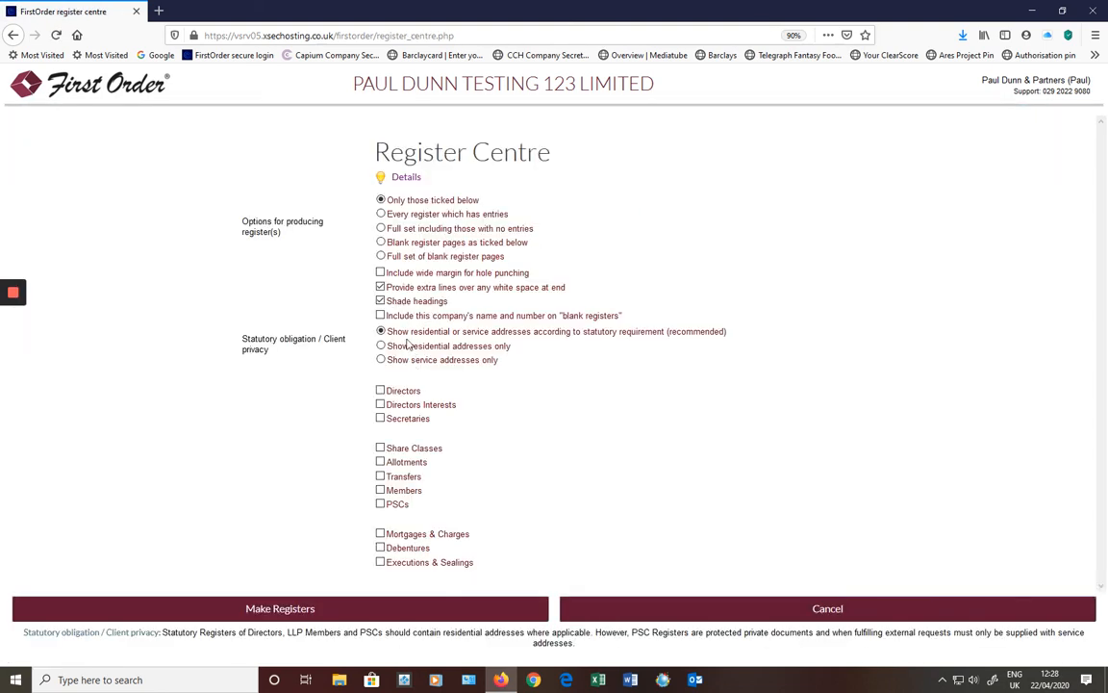
left_click(381, 229)
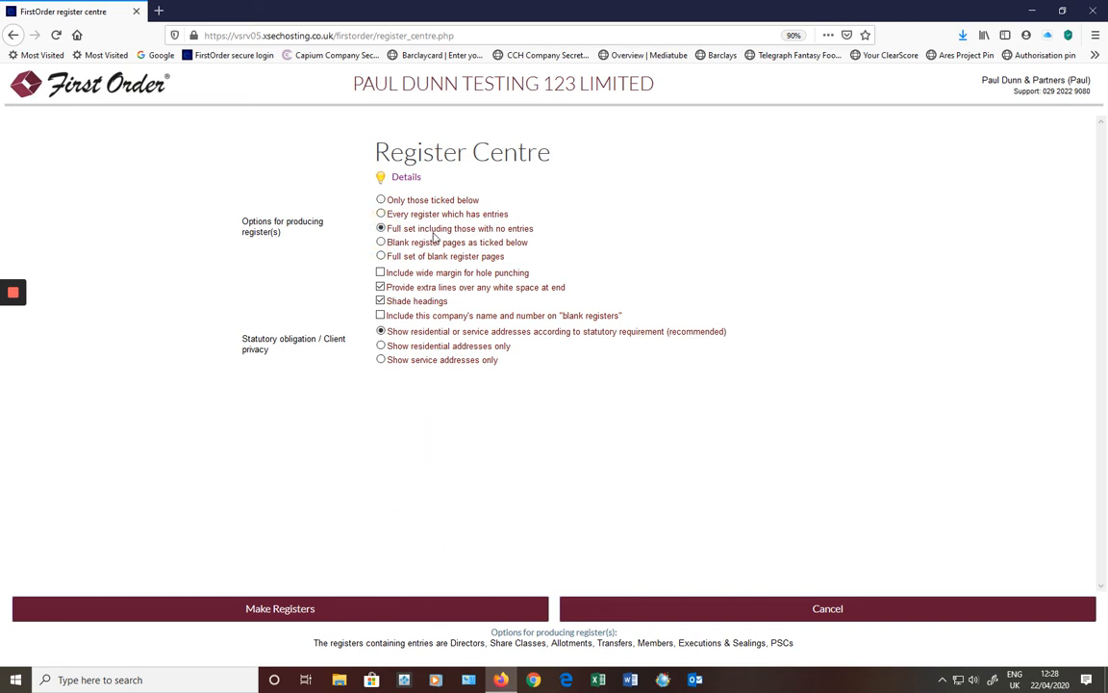
left_click(322, 620)
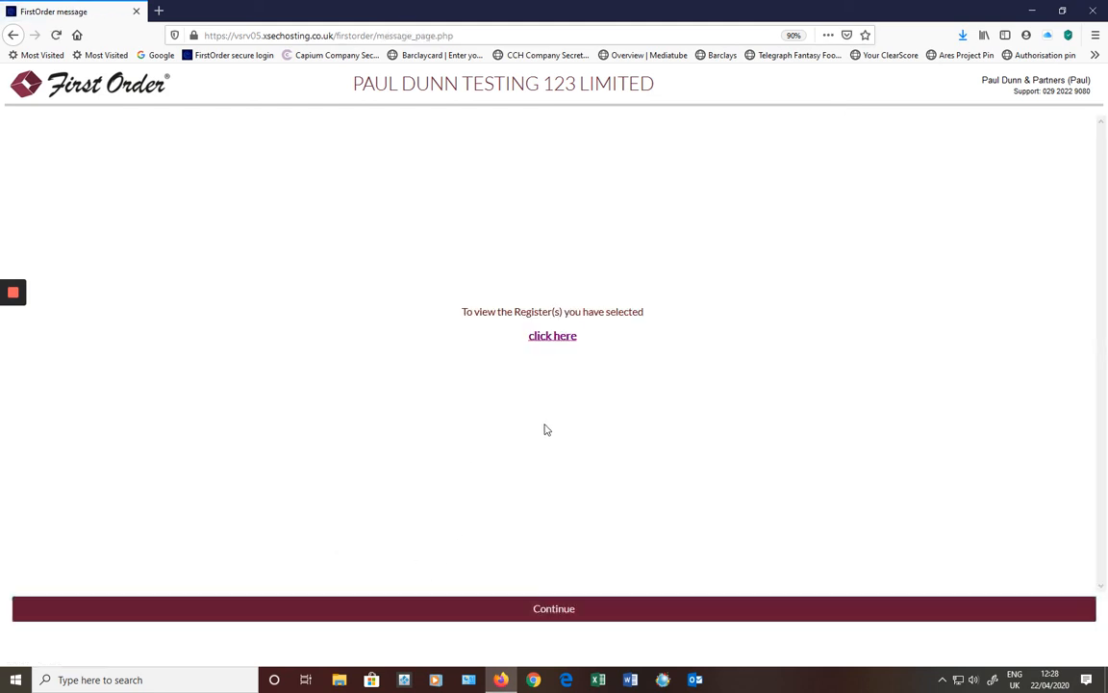
Open the produced registers, examine the pages from Directors through Persons of Significant Control, then close them and return to the company overview
left_click(555, 339)
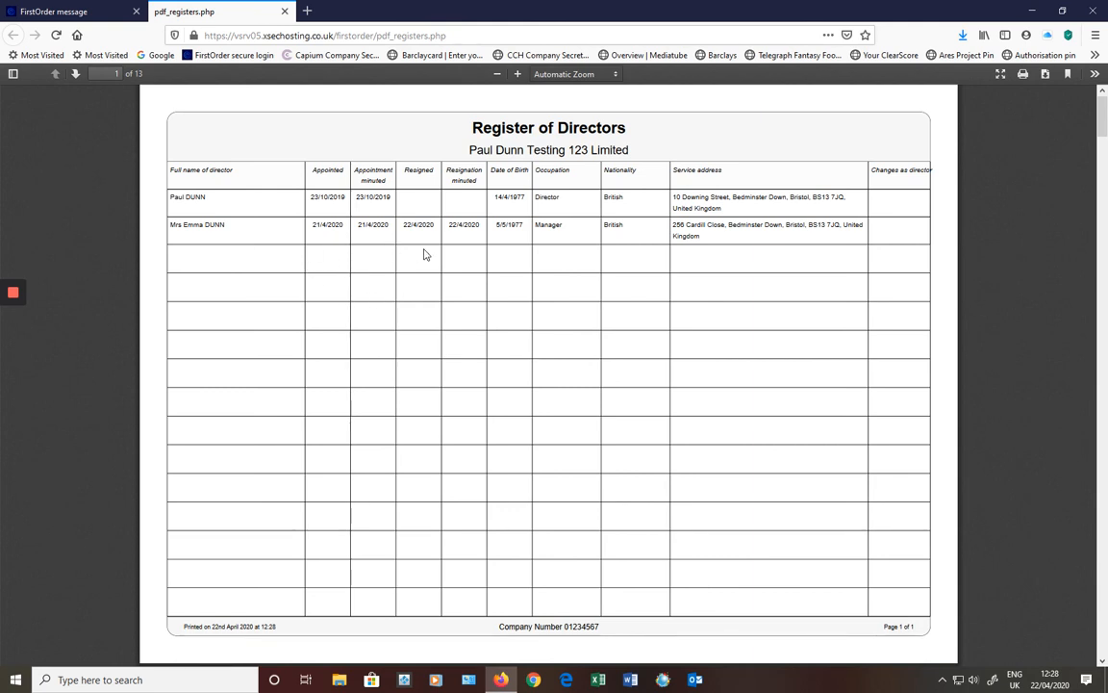
left_click(74, 74)
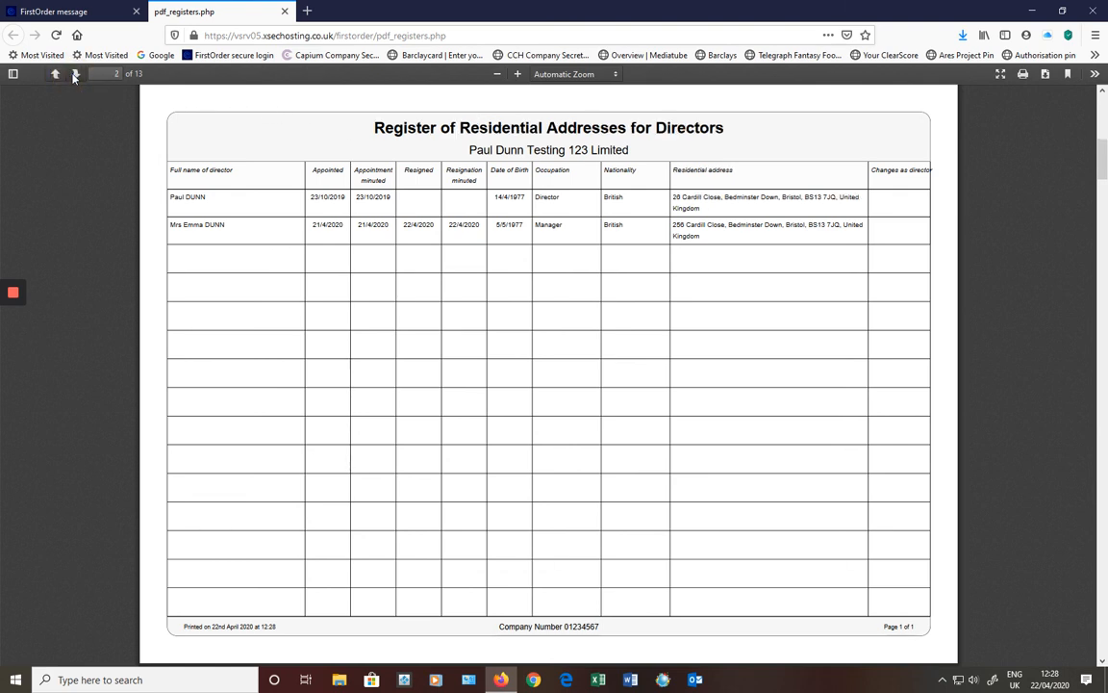
left_click(74, 74)
left_click(74, 74)
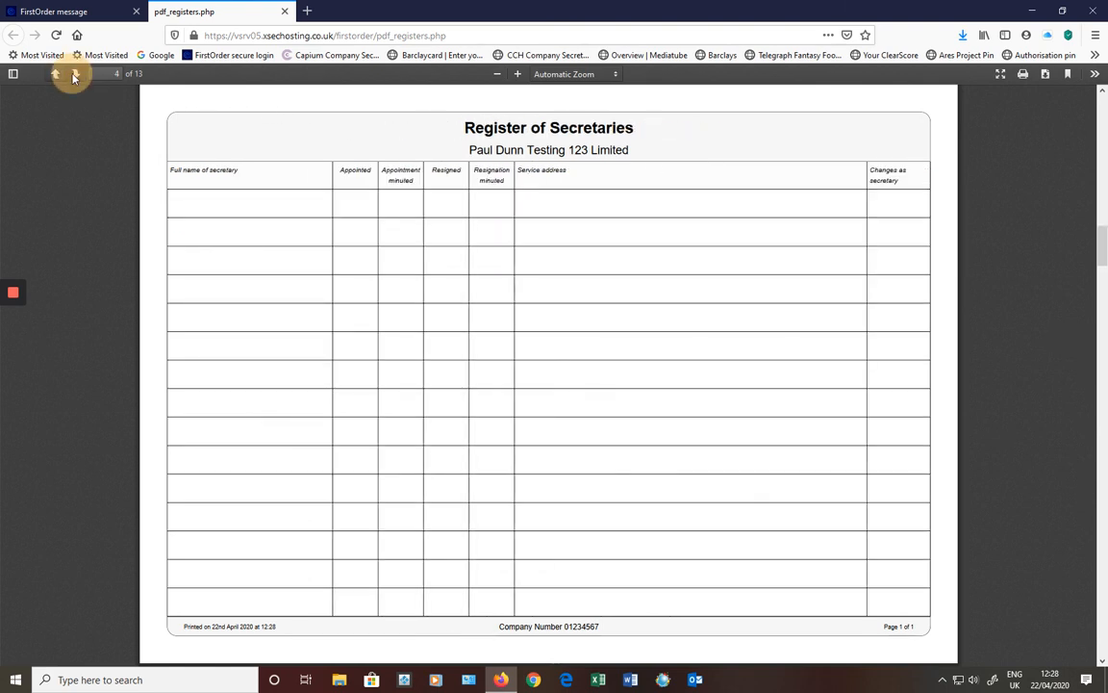
left_click(74, 74)
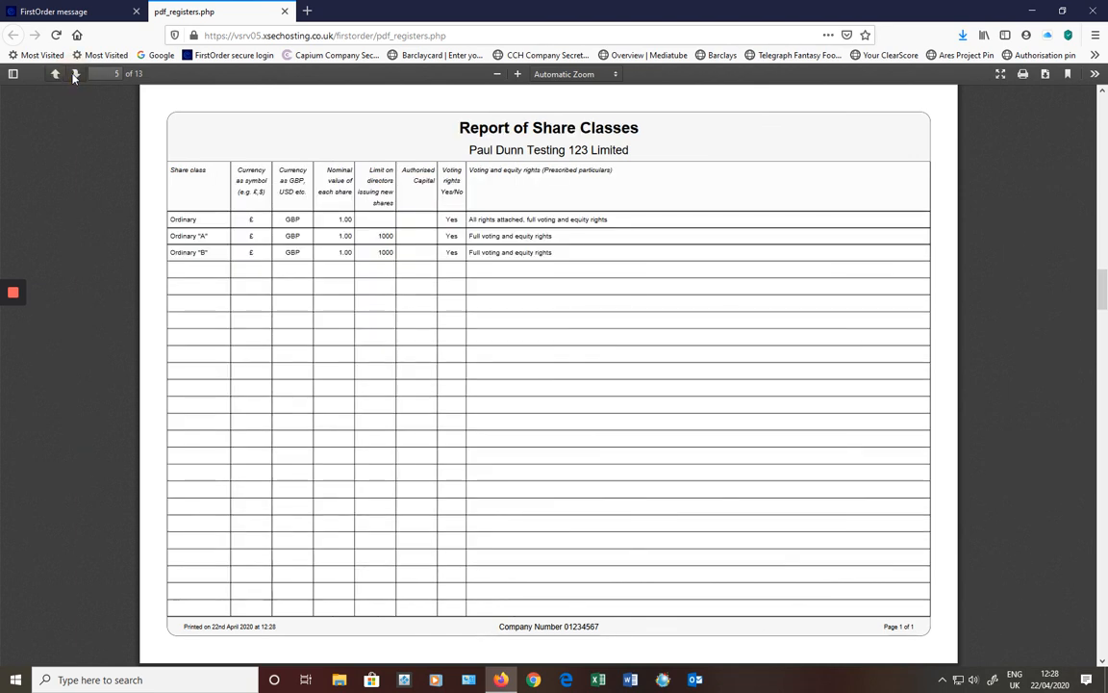
left_click(74, 74)
left_click(75, 74)
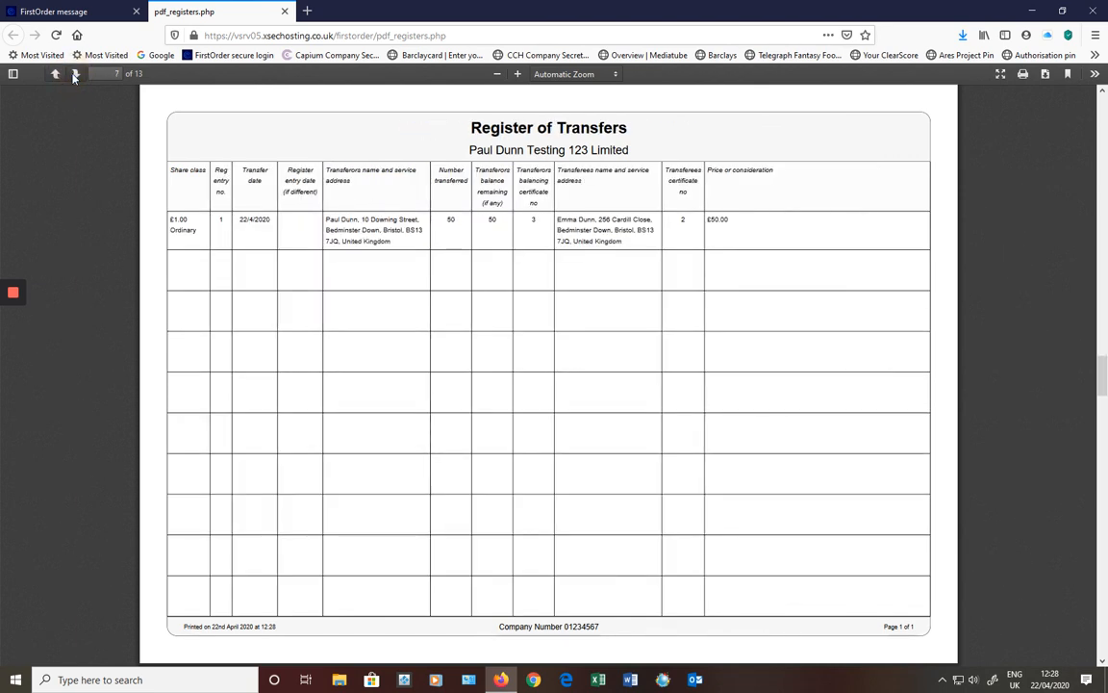
left_click(74, 74)
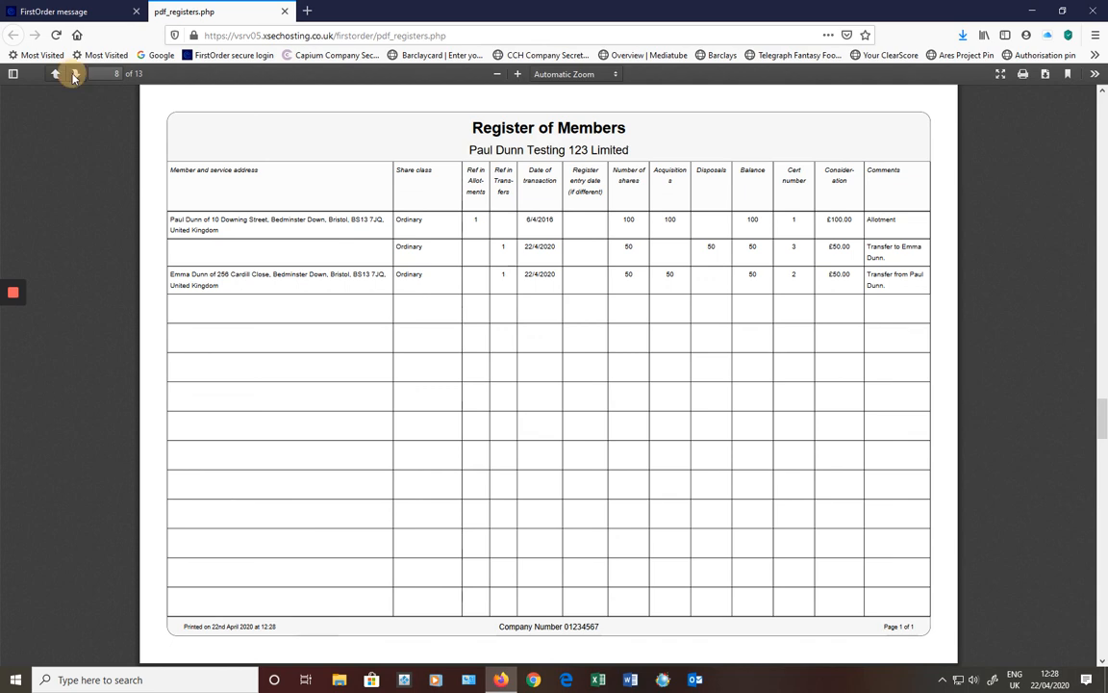
left_click(75, 74)
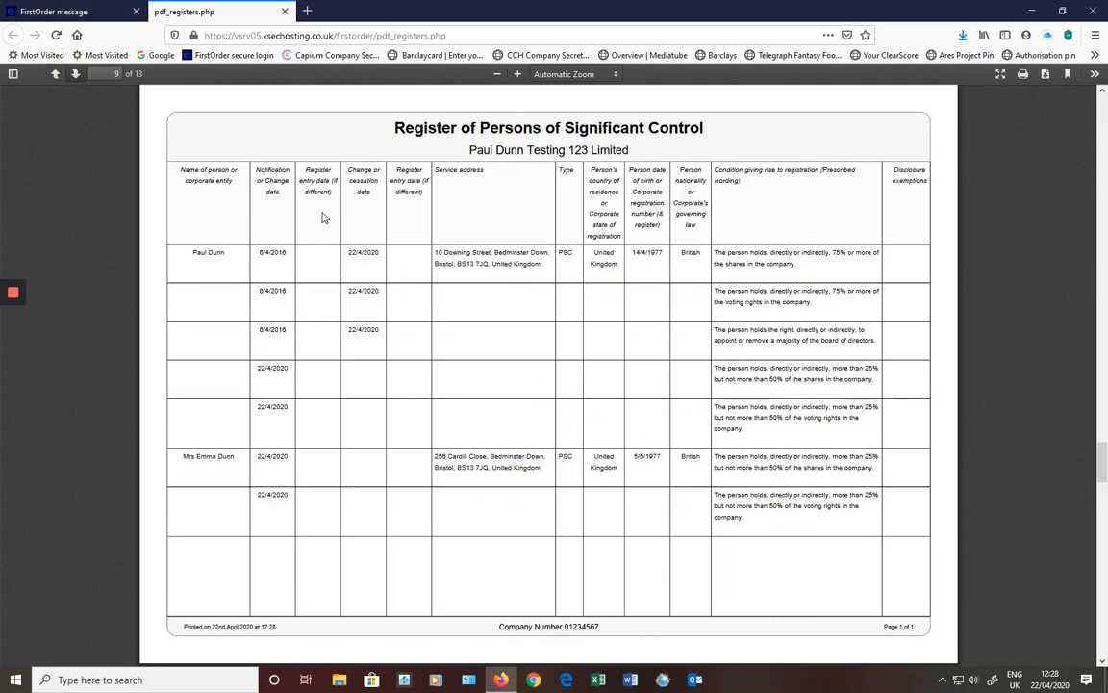
left_click(285, 11)
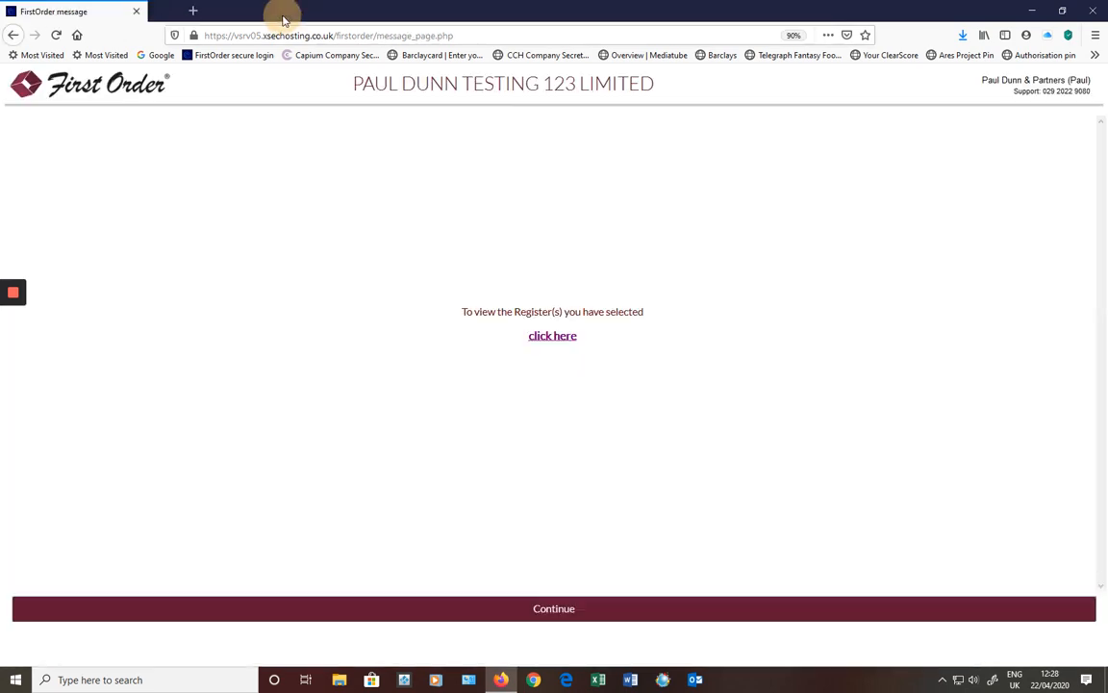
left_click(597, 643)
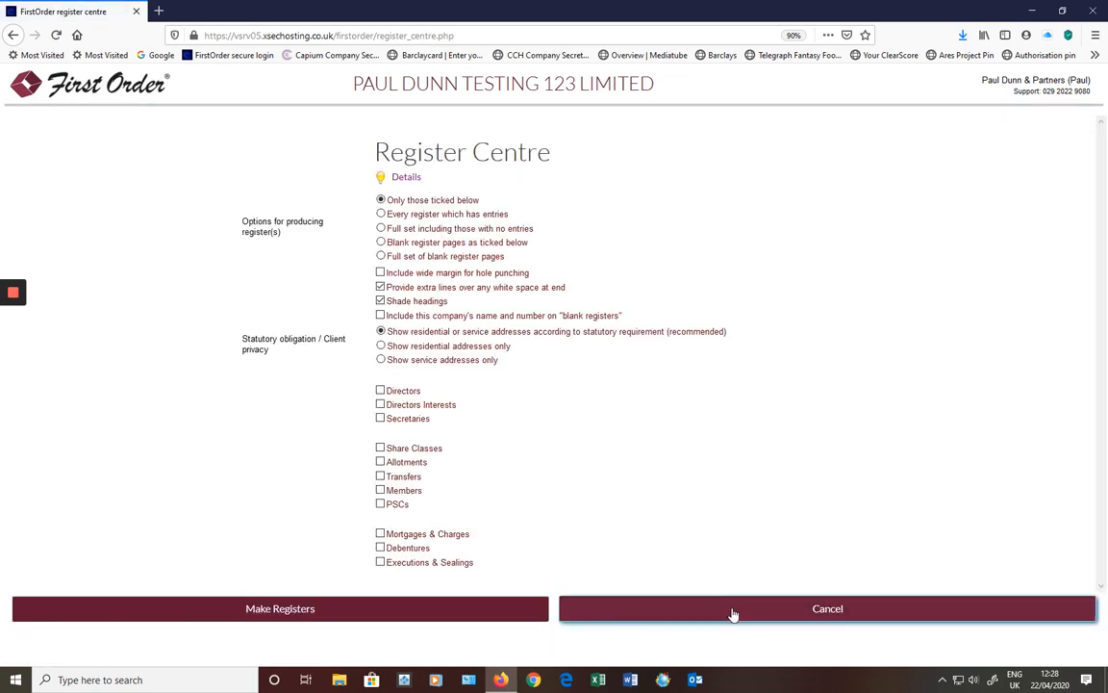
left_click(733, 614)
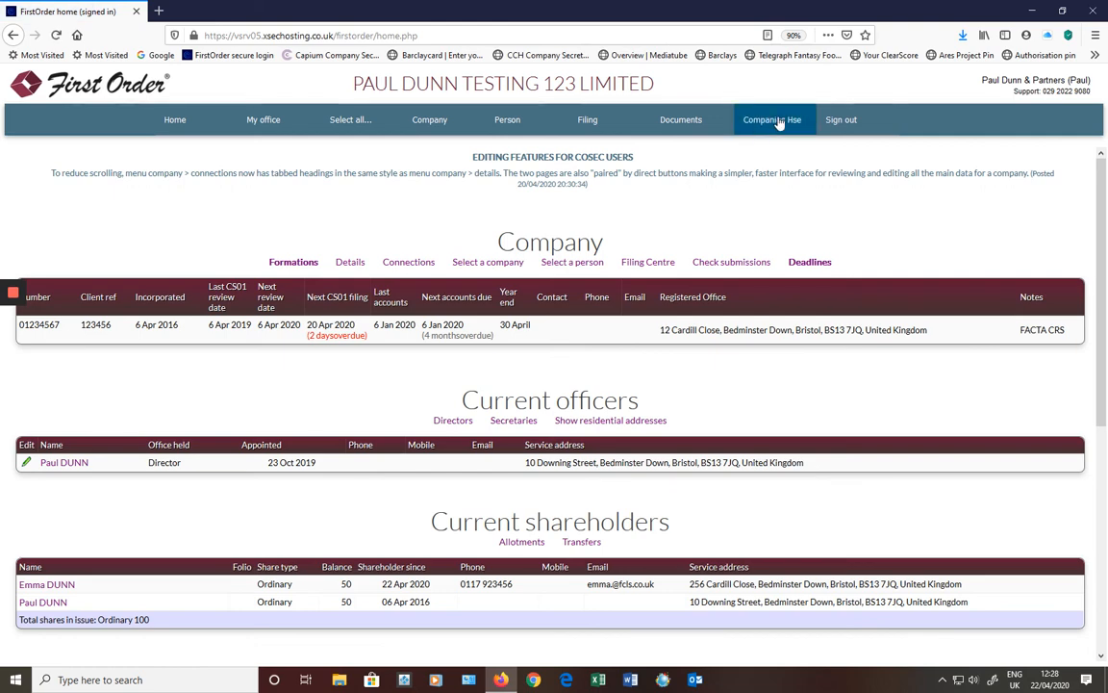
mouse_move(780, 123)
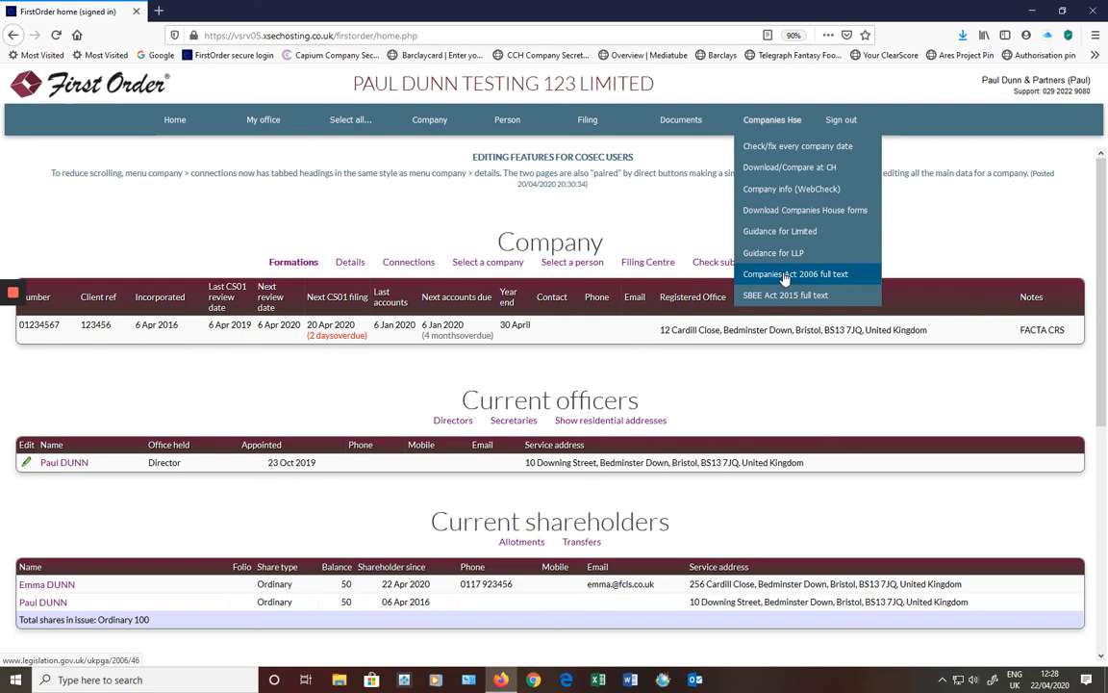
mouse_move(845, 123)
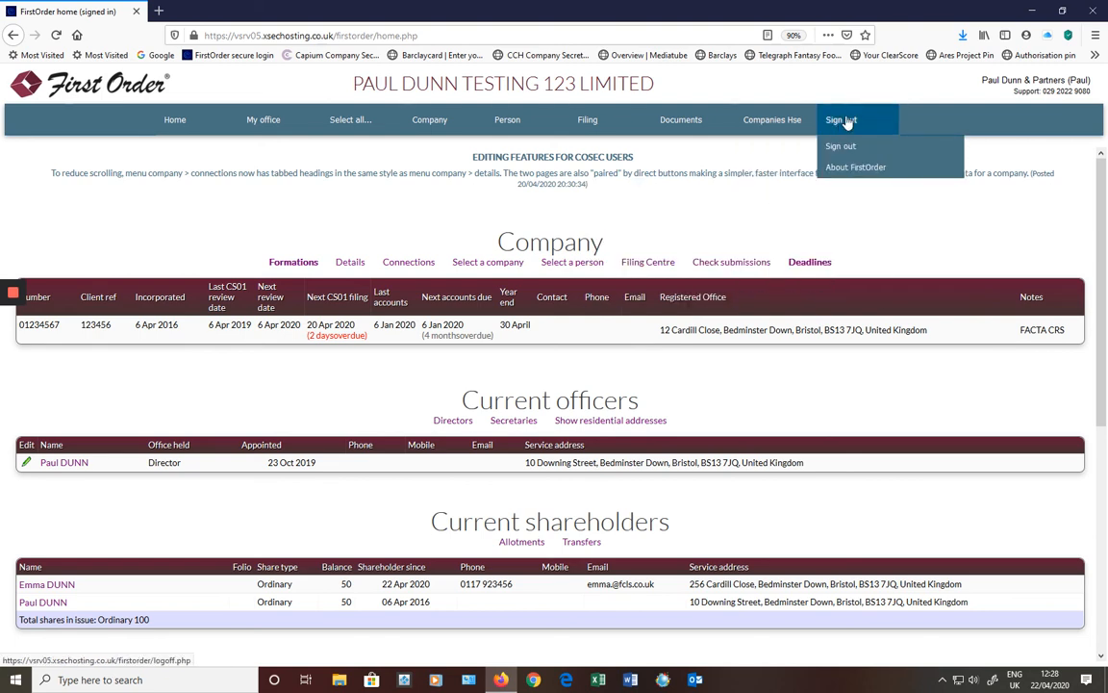